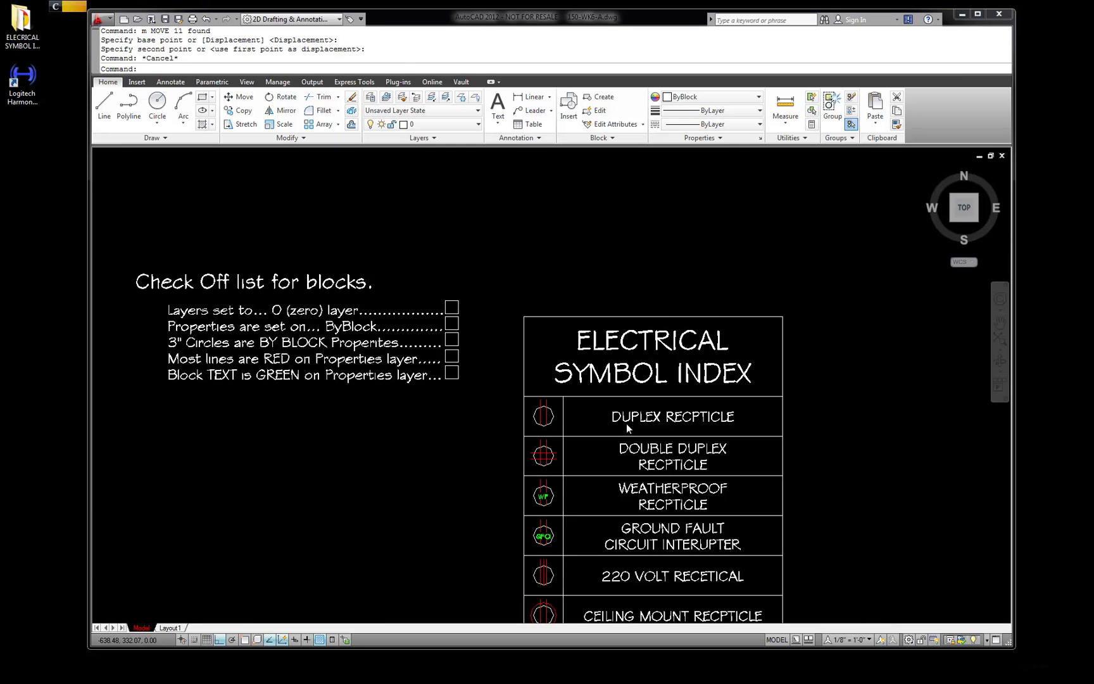
Look over the electrical symbol index and inspect the colour and layer properties of the duplex receptacle's circle
{"action": "scroll", "coordinate": [573, 305], "scroll_direction": "down", "scroll_amount": 5}
{"action": "scroll", "coordinate": [551, 309], "scroll_direction": "up", "scroll_amount": 4}
{"action": "scroll", "coordinate": [551, 315], "scroll_direction": "up", "scroll_amount": 2}
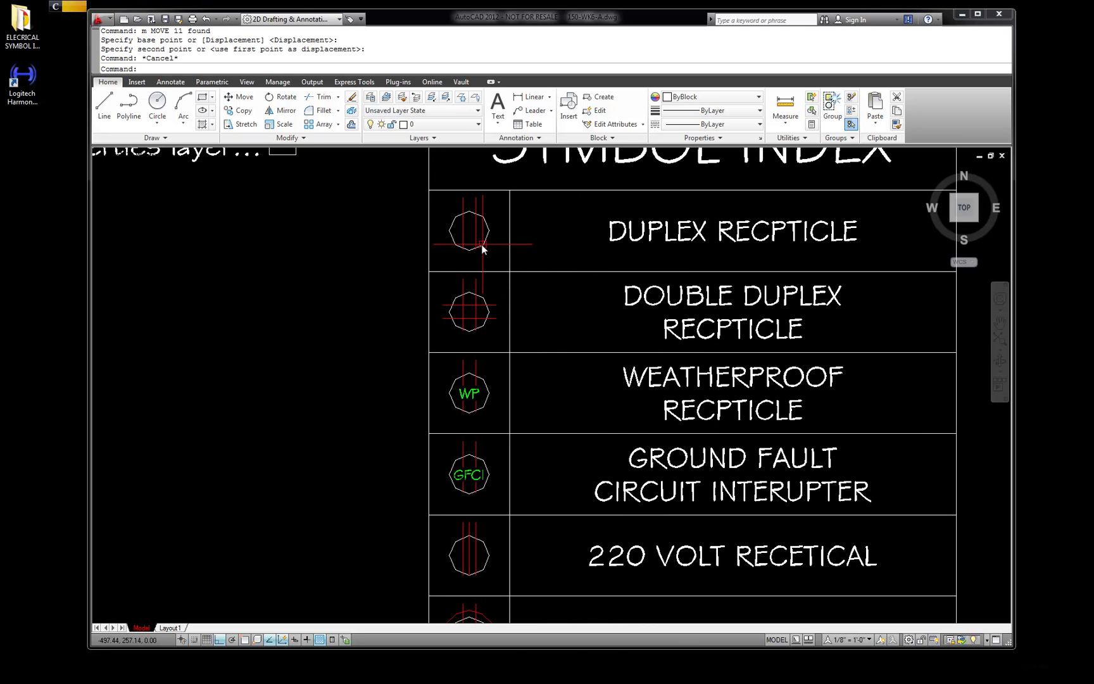
{"action": "scroll", "coordinate": [567, 321], "scroll_direction": "down", "scroll_amount": 6}
{"action": "scroll", "coordinate": [551, 437], "scroll_direction": "up", "scroll_amount": 4}
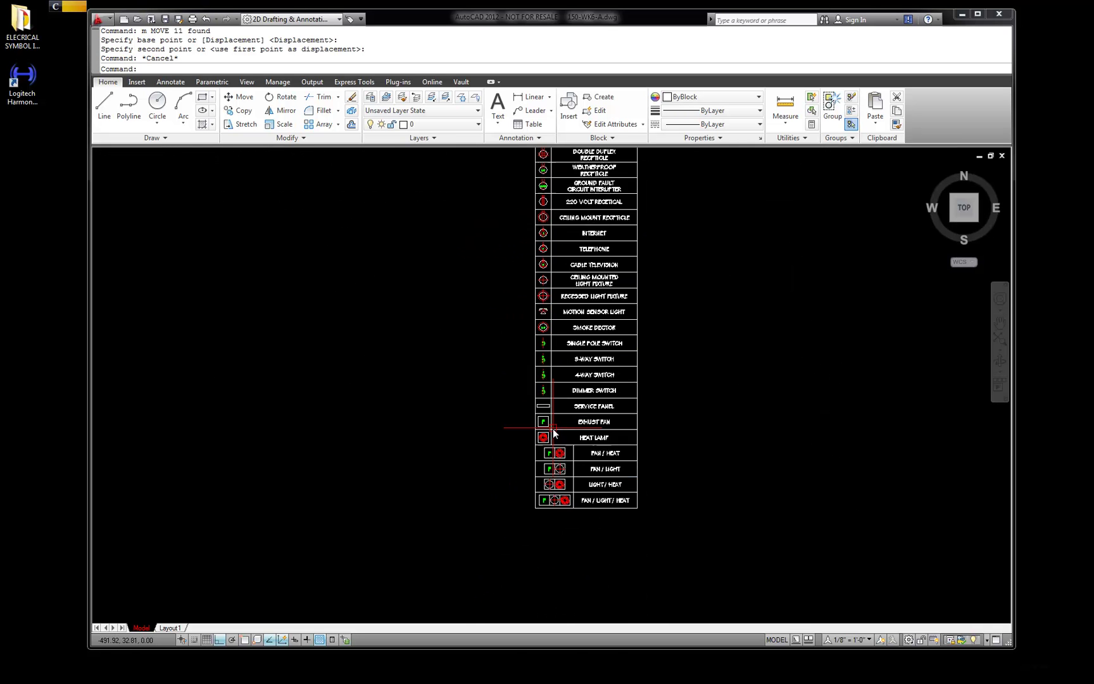
{"action": "scroll", "coordinate": [583, 342], "scroll_direction": "down", "scroll_amount": 2}
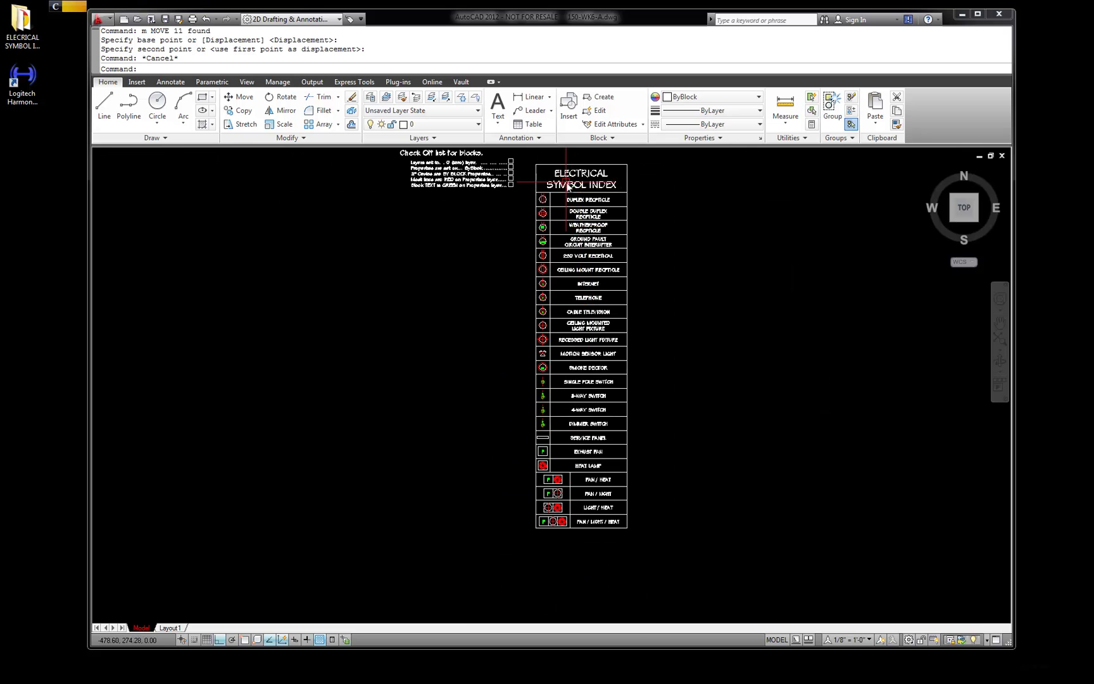
{"action": "scroll", "coordinate": [543, 201], "scroll_direction": "up", "scroll_amount": 10}
{"action": "left_click", "coordinate": [481, 359]}
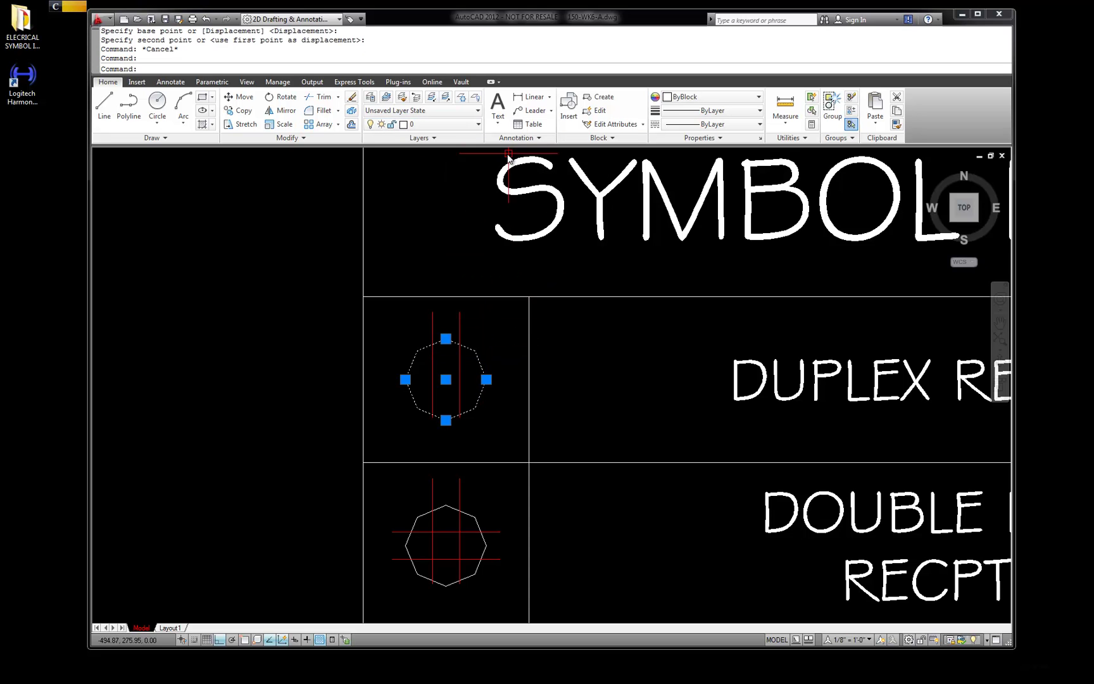
{"action": "key", "text": "Escape"}
Set the colour of the two vertical lines in the duplex receptacle symbol to Red
{"action": "left_click", "coordinate": [482, 309]}
{"action": "left_click", "coordinate": [427, 312]}
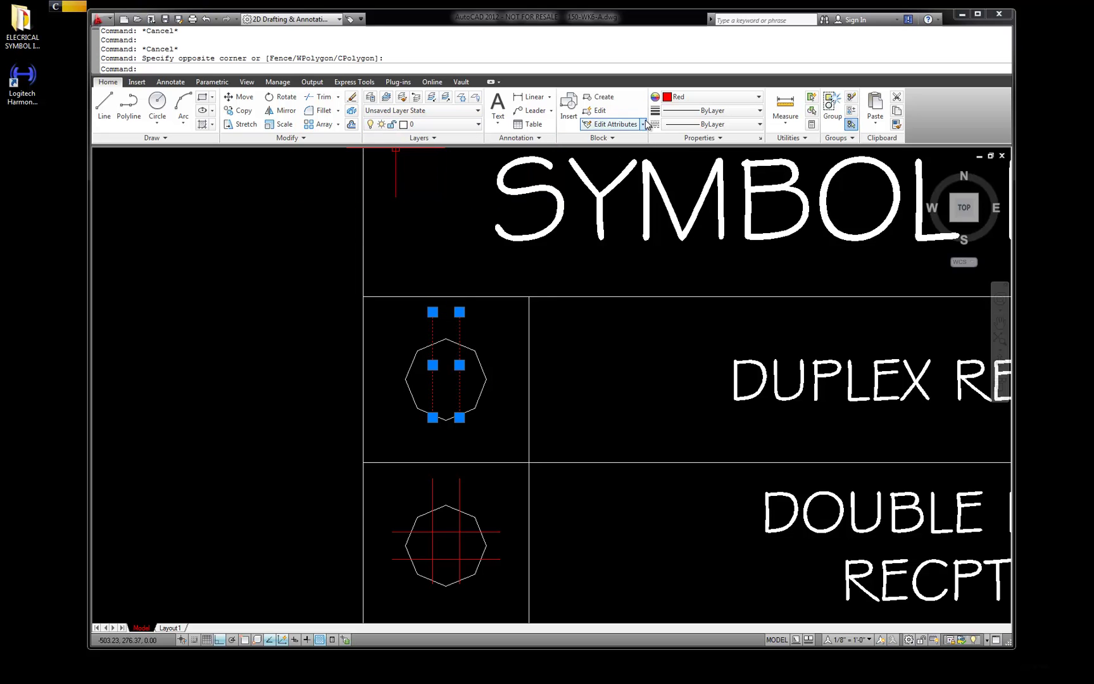
{"action": "left_click", "coordinate": [758, 98]}
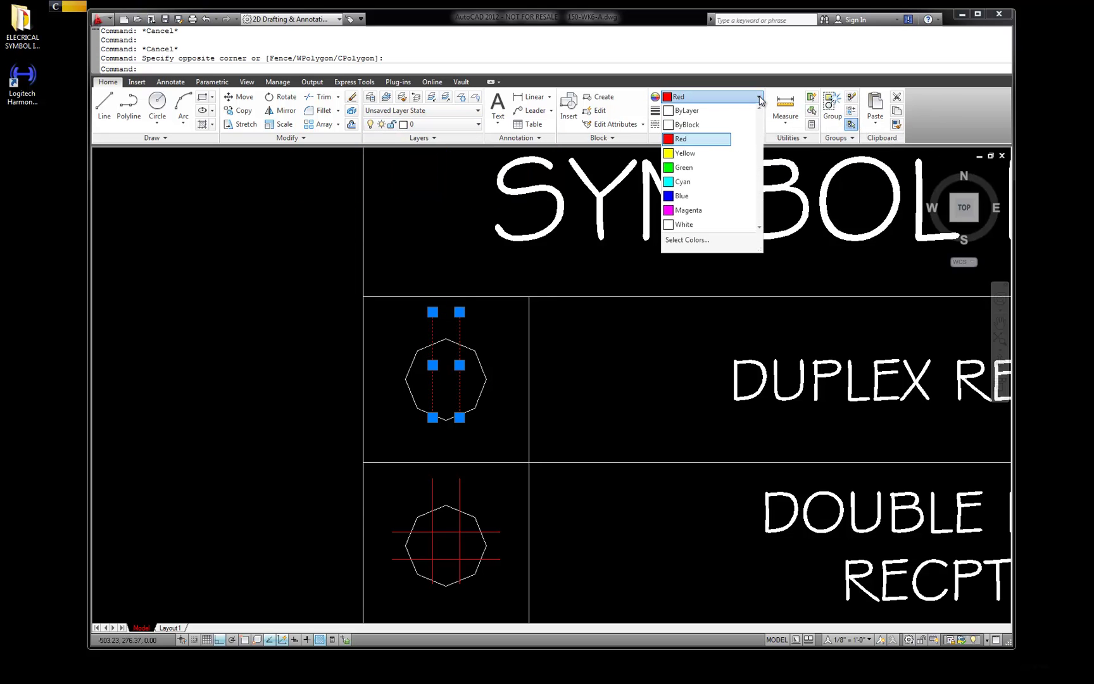
{"action": "left_click", "coordinate": [696, 139]}
{"action": "scroll", "coordinate": [469, 176], "scroll_direction": "down", "scroll_amount": 5}
{"action": "key", "text": "Escape"}
Set the colour of the WP text in the weatherproof receptacle symbol to Green
{"action": "scroll", "coordinate": [476, 312], "scroll_direction": "up", "scroll_amount": 5}
{"action": "left_click", "coordinate": [496, 310]}
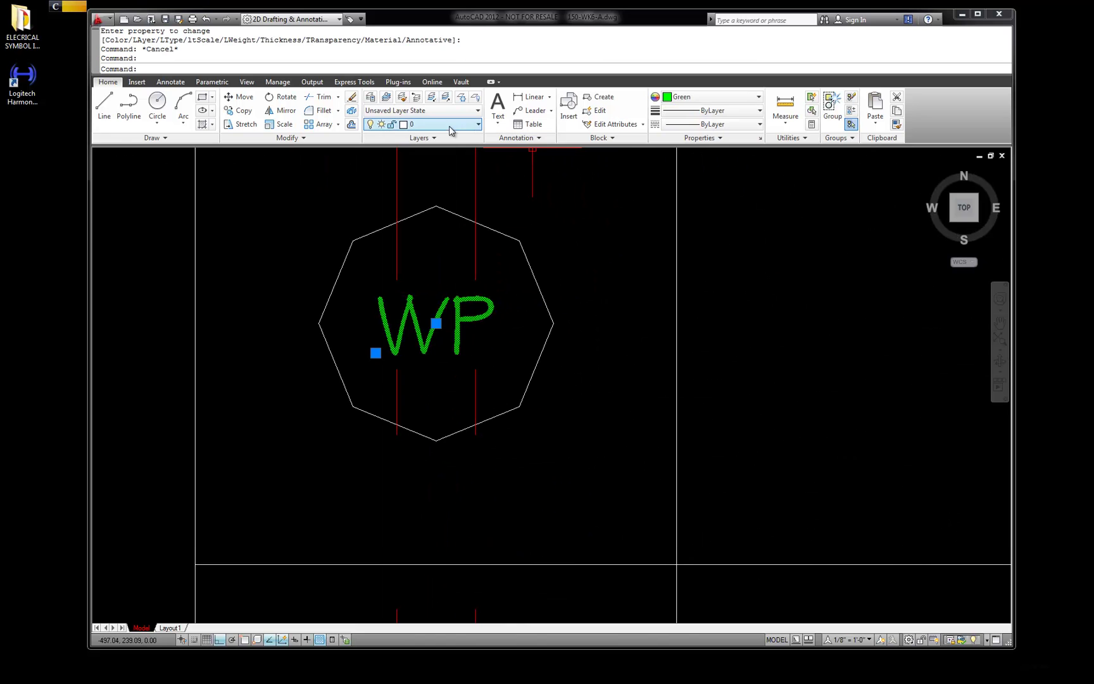
{"action": "left_click", "coordinate": [759, 96]}
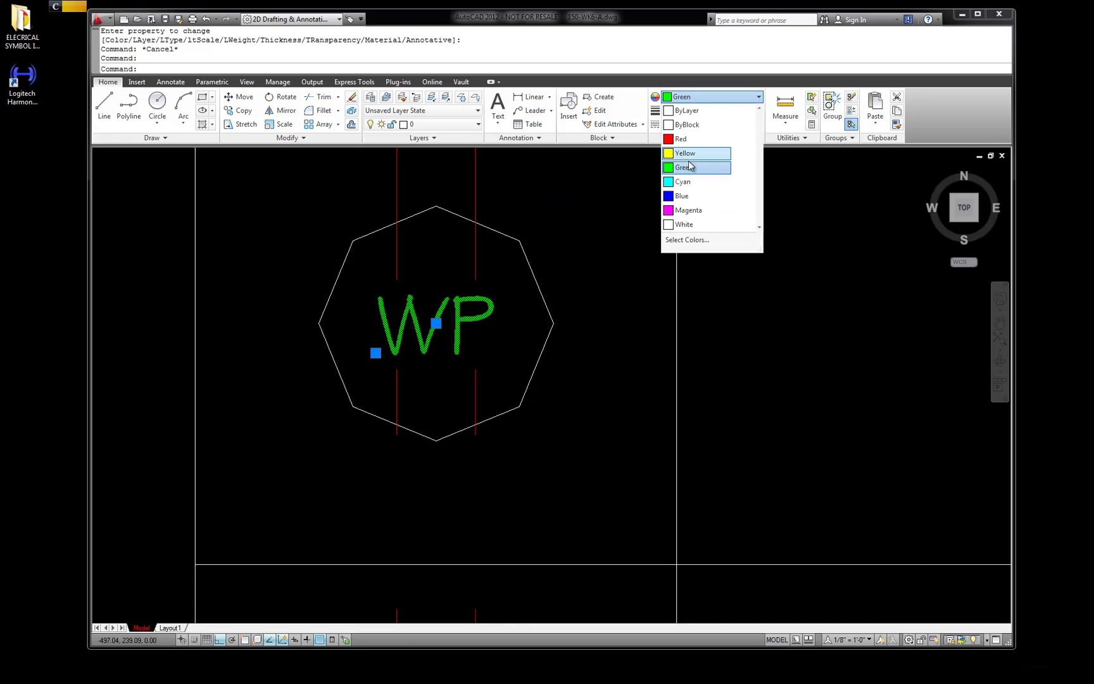
{"action": "left_click", "coordinate": [692, 168]}
{"action": "scroll", "coordinate": [549, 245], "scroll_direction": "down", "scroll_amount": 5}
{"action": "key", "text": "Escape"}
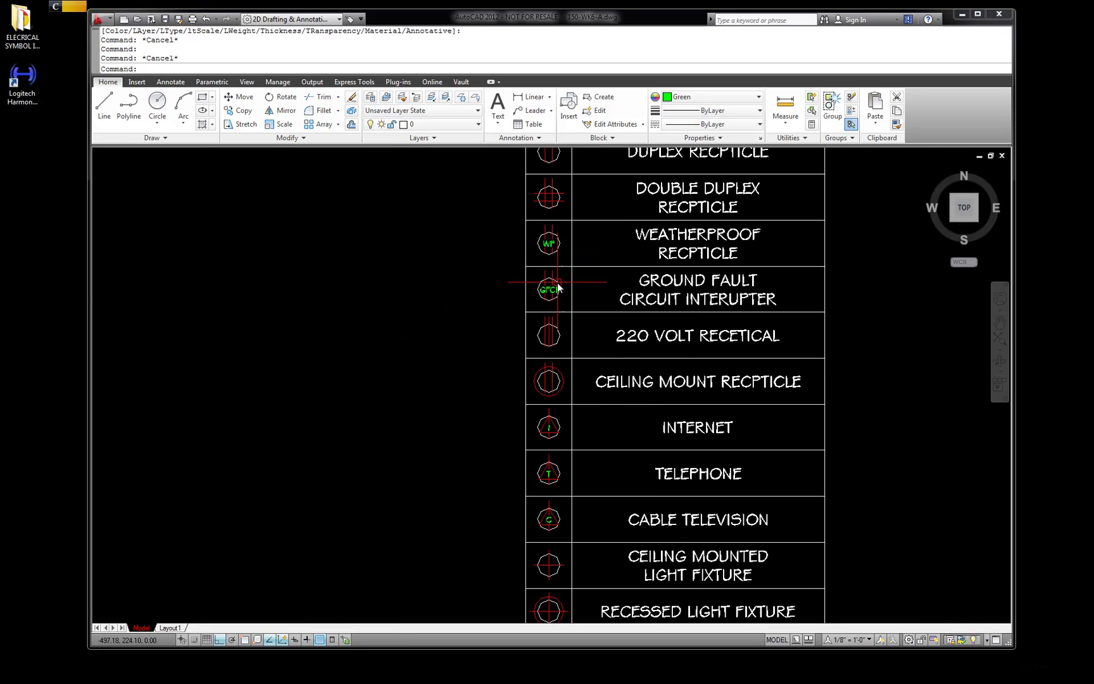
Review the symbol index against the block check-off list, including the current layer setting
{"action": "scroll", "coordinate": [560, 364], "scroll_direction": "down", "scroll_amount": 3}
{"action": "scroll", "coordinate": [562, 420], "scroll_direction": "up", "scroll_amount": 6}
{"action": "scroll", "coordinate": [566, 417], "scroll_direction": "down", "scroll_amount": 2}
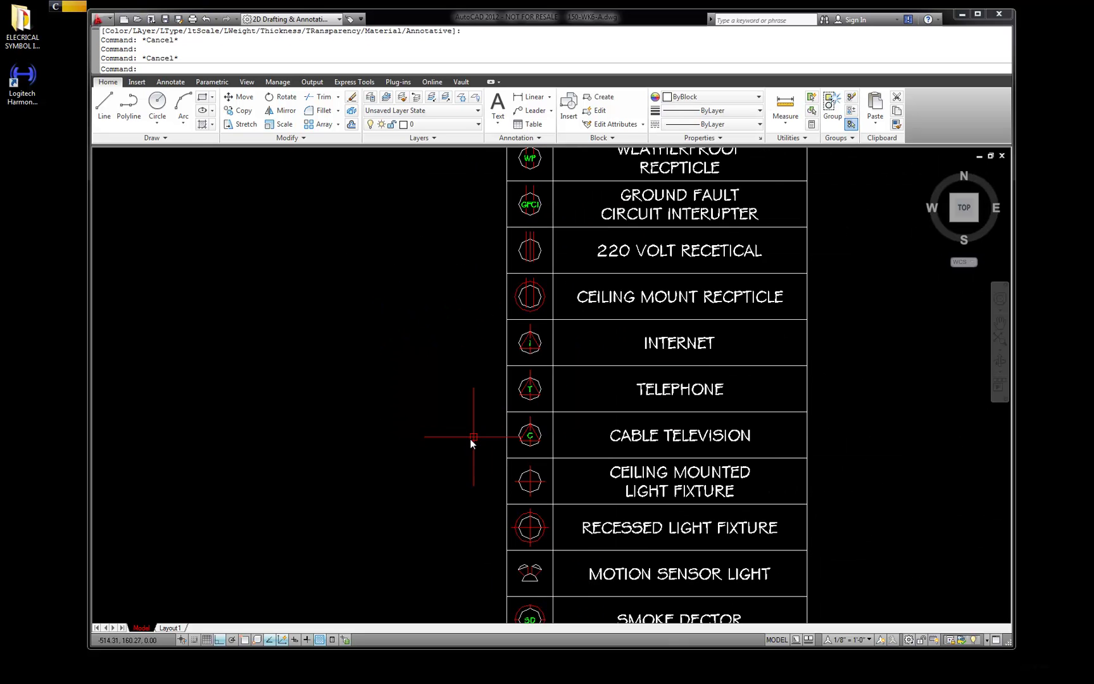
{"action": "scroll", "coordinate": [479, 366], "scroll_direction": "down", "scroll_amount": 5}
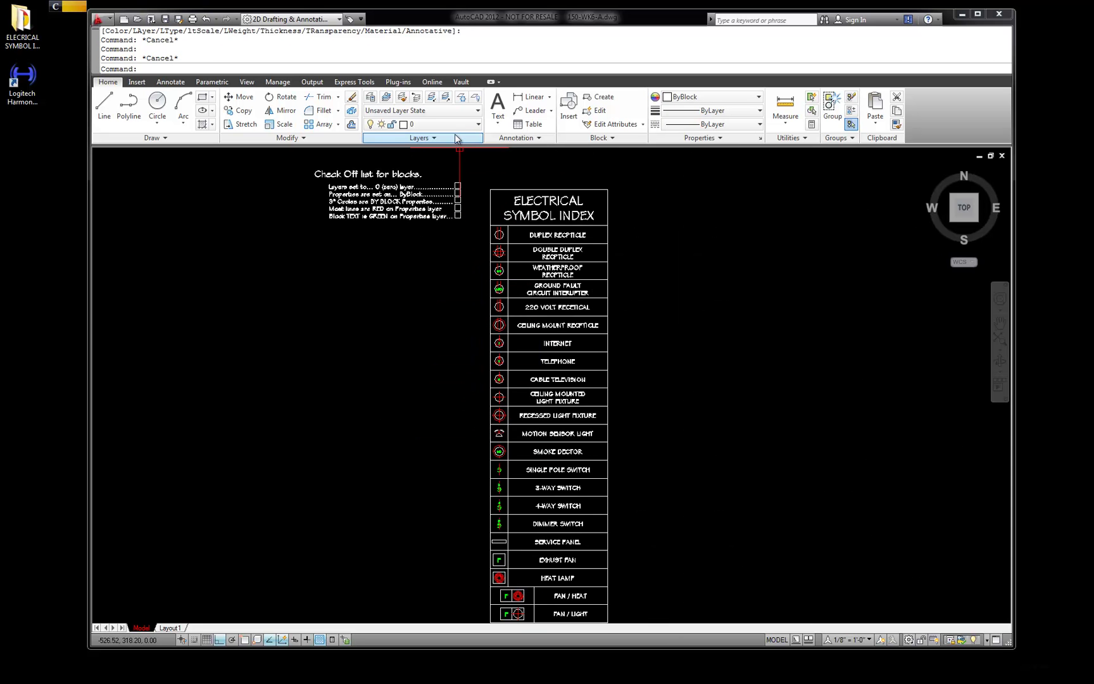
{"action": "scroll", "coordinate": [423, 161], "scroll_direction": "up", "scroll_amount": 3}
{"action": "scroll", "coordinate": [488, 201], "scroll_direction": "up", "scroll_amount": 2}
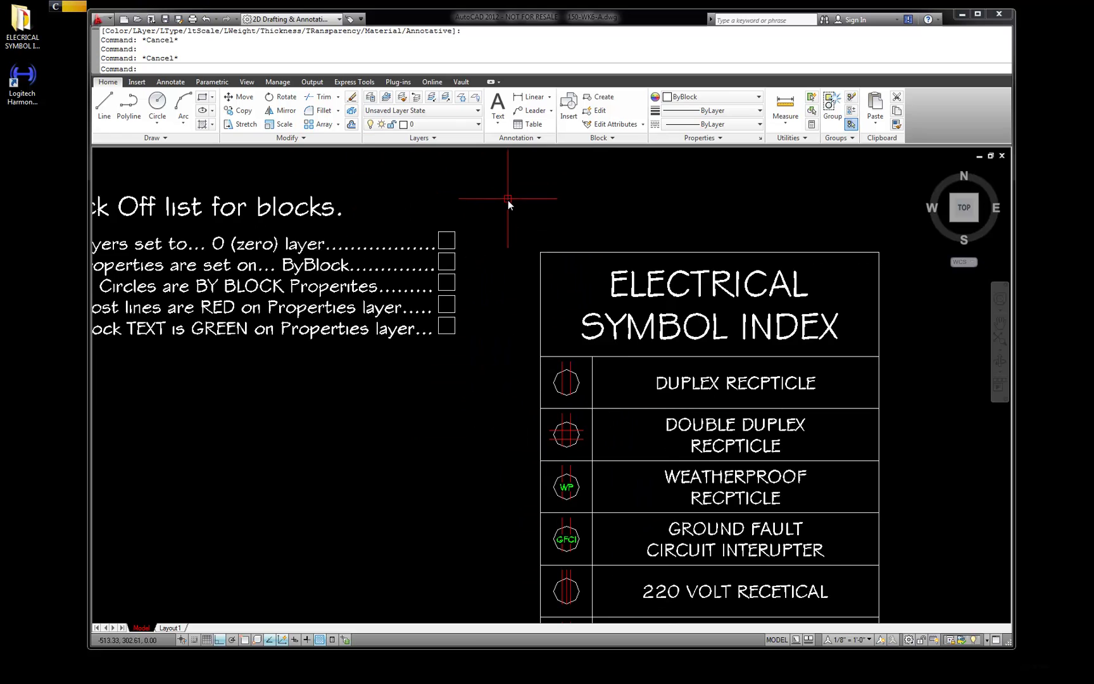
{"action": "scroll", "coordinate": [507, 203], "scroll_direction": "down", "scroll_amount": 2}
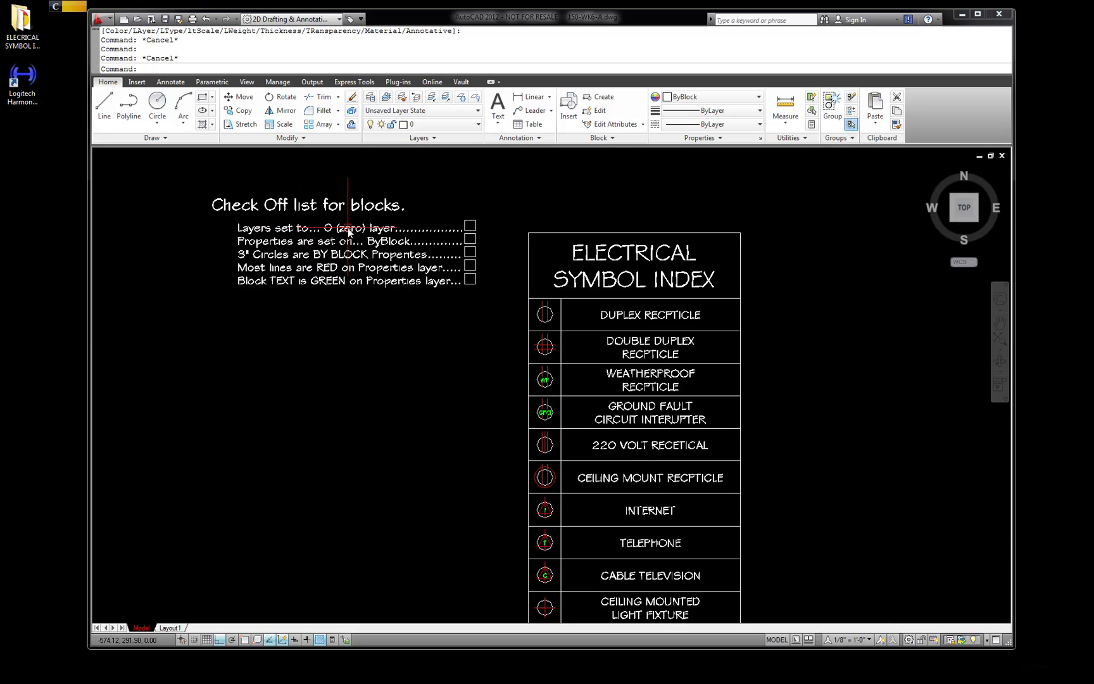
{"action": "left_click", "coordinate": [477, 124]}
{"action": "left_click", "coordinate": [477, 124]}
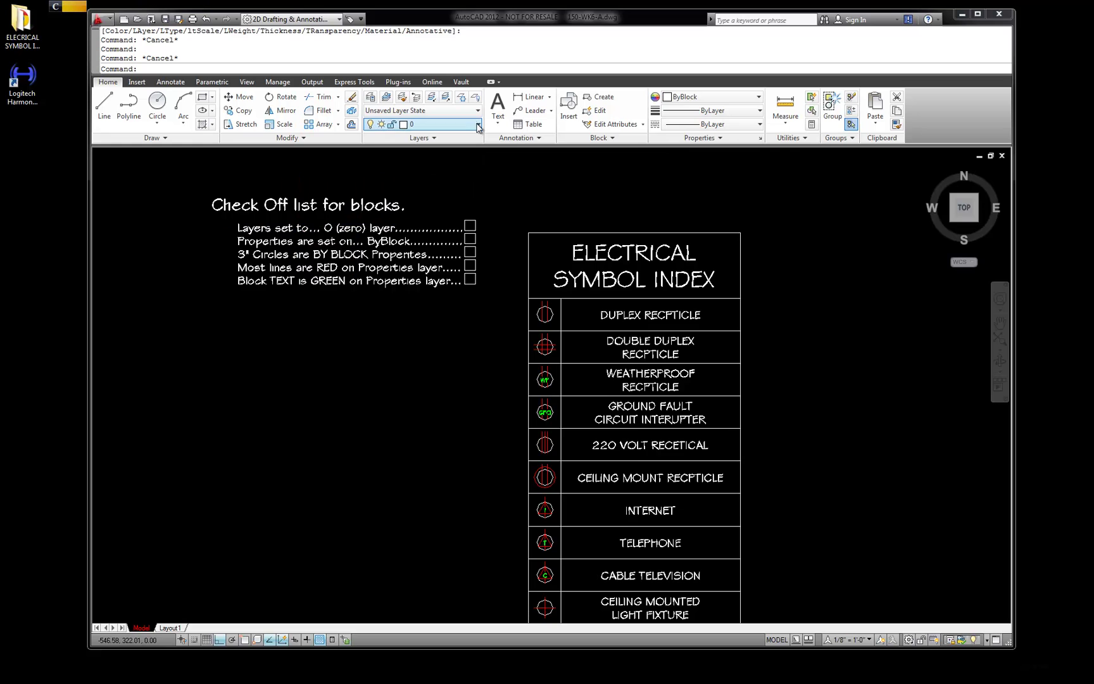
{"action": "double_click", "coordinate": [525, 171]}
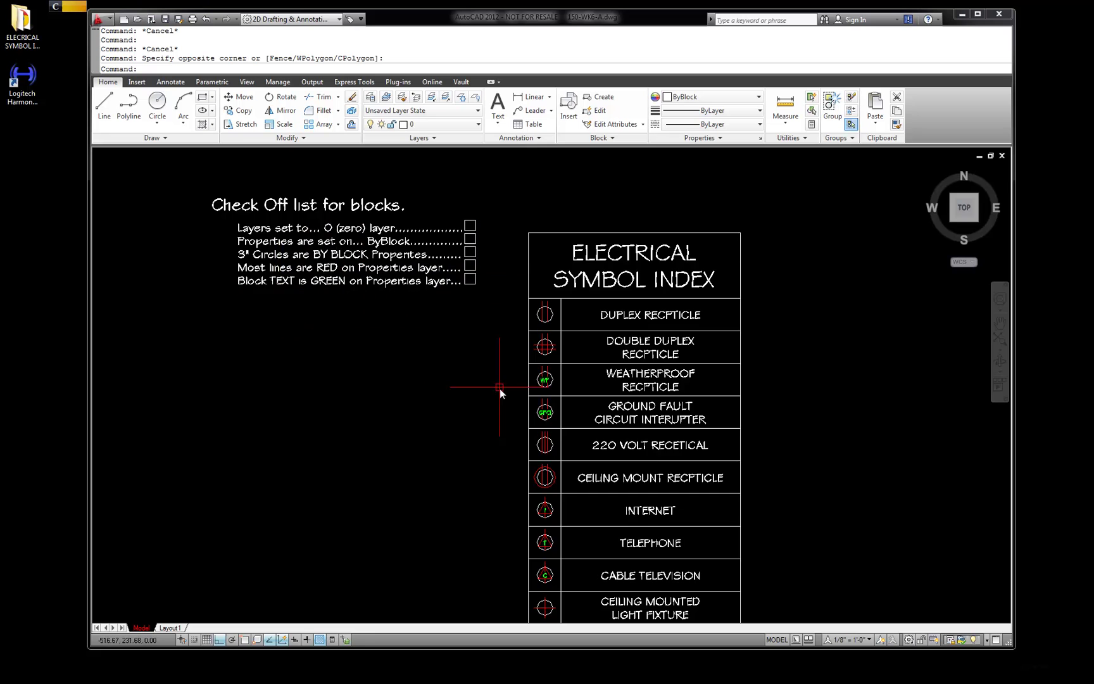
Inspect the properties of the recessed light fixture's outer circle and the cable television symbol's triangle
{"action": "scroll", "coordinate": [483, 347], "scroll_direction": "down", "scroll_amount": 2}
{"action": "scroll", "coordinate": [529, 543], "scroll_direction": "up", "scroll_amount": 3}
{"action": "scroll", "coordinate": [530, 542], "scroll_direction": "up", "scroll_amount": 6}
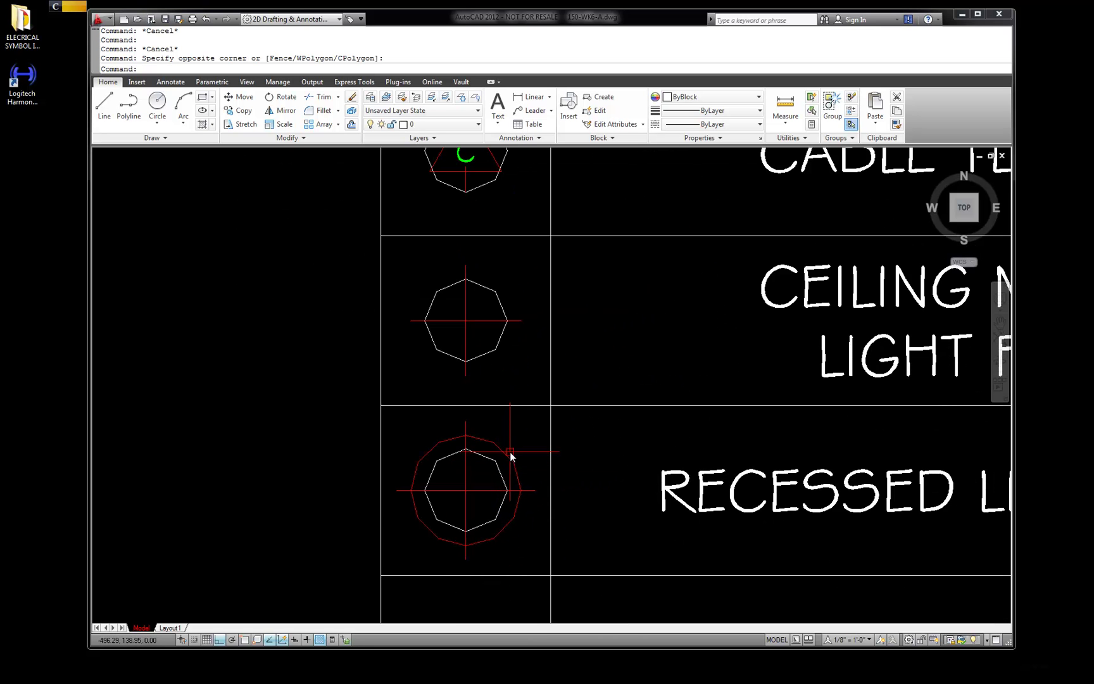
{"action": "scroll", "coordinate": [510, 457], "scroll_direction": "down", "scroll_amount": 2}
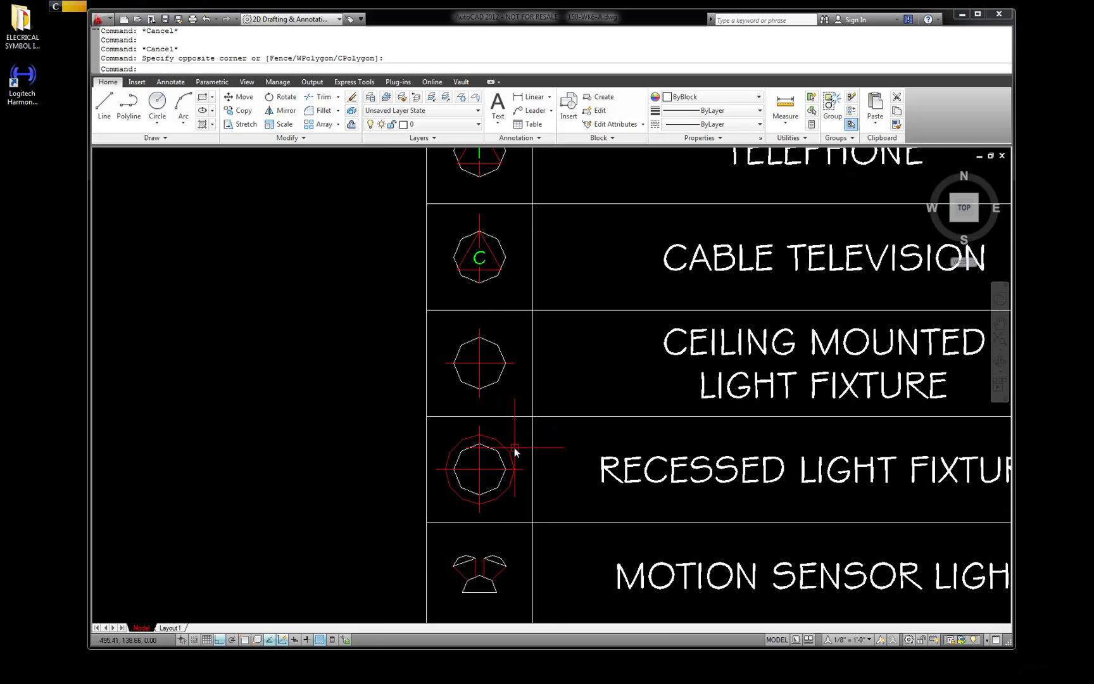
{"action": "left_click", "coordinate": [513, 448]}
{"action": "key", "text": "Escape"}
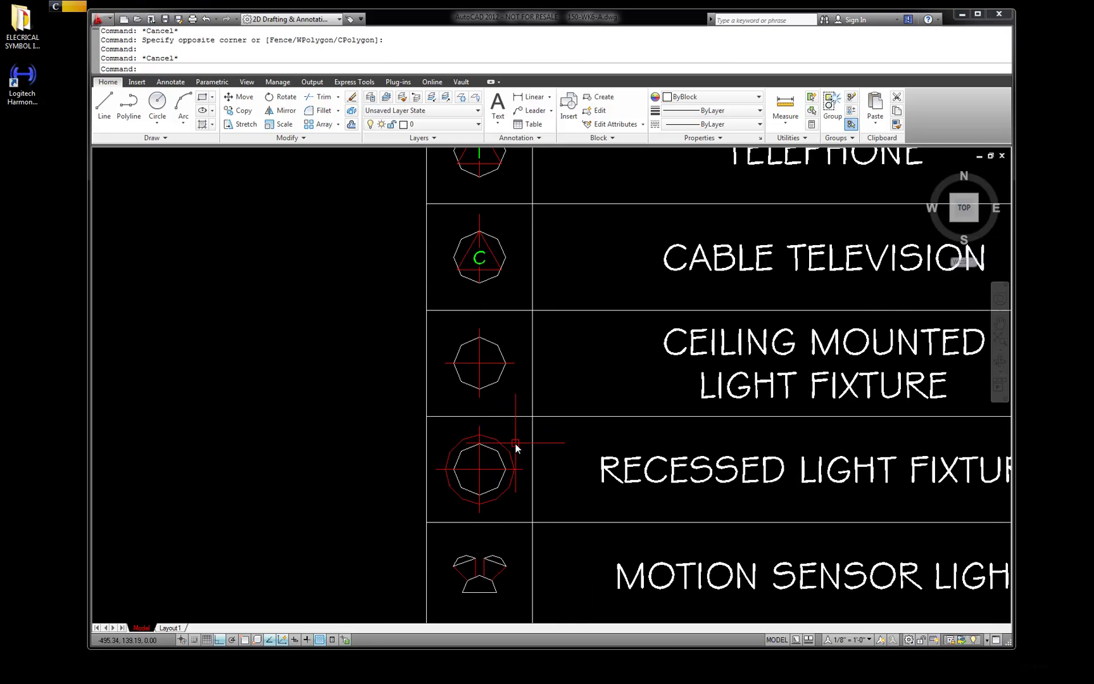
{"action": "scroll", "coordinate": [491, 234], "scroll_direction": "up", "scroll_amount": 3}
{"action": "left_click", "coordinate": [487, 264]}
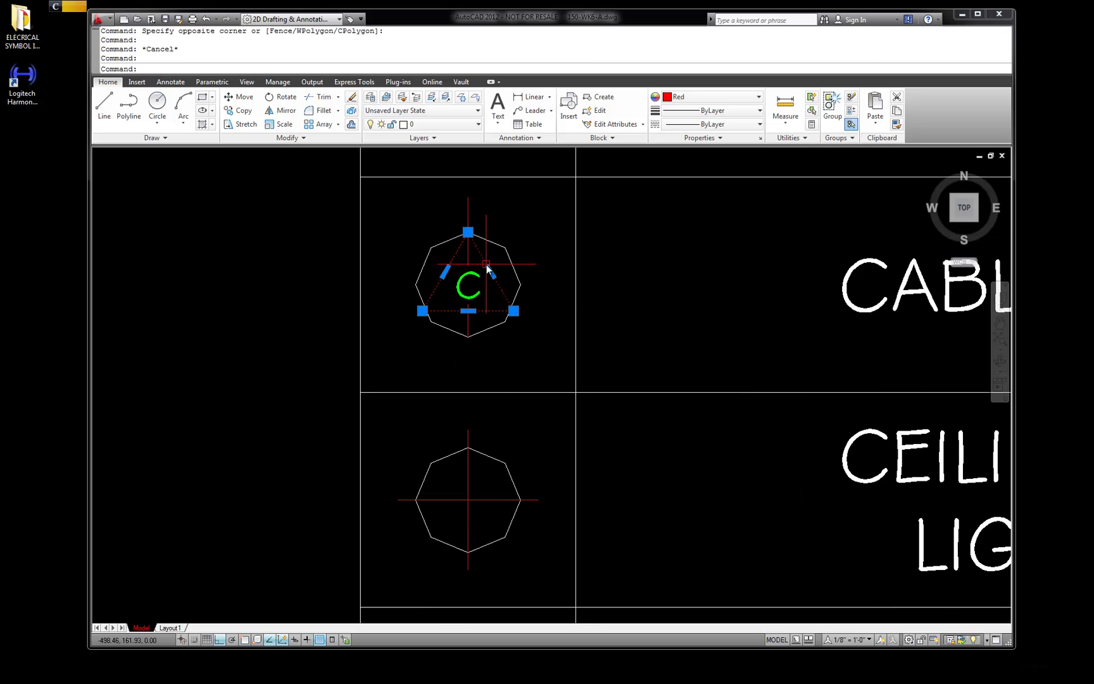
{"action": "key", "text": "Escape"}
Examine the remaining index symbols down to FAN / LIGHT / HEAT, and review the check-off list for blocks
{"action": "scroll", "coordinate": [490, 297], "scroll_direction": "down", "scroll_amount": 5}
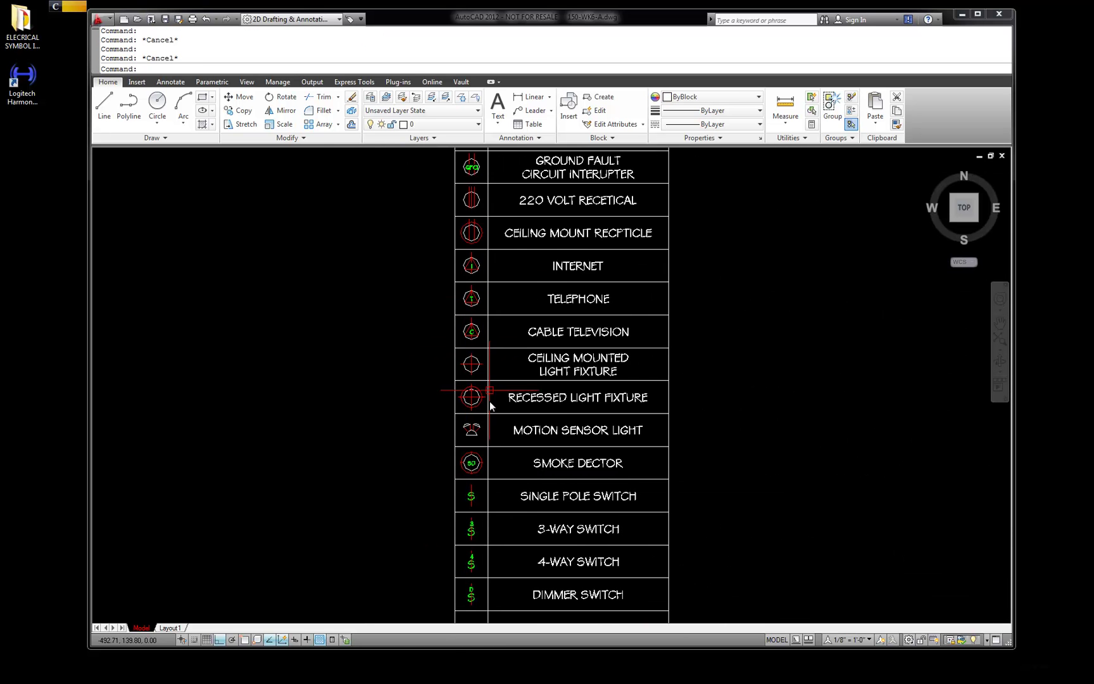
{"action": "scroll", "coordinate": [492, 418], "scroll_direction": "down", "scroll_amount": 2}
{"action": "scroll", "coordinate": [496, 586], "scroll_direction": "up", "scroll_amount": 4}
{"action": "scroll", "coordinate": [501, 557], "scroll_direction": "down", "scroll_amount": 6}
{"action": "scroll", "coordinate": [510, 491], "scroll_direction": "up", "scroll_amount": 8}
{"action": "scroll", "coordinate": [477, 481], "scroll_direction": "down", "scroll_amount": 4}
{"action": "scroll", "coordinate": [481, 557], "scroll_direction": "up", "scroll_amount": 3}
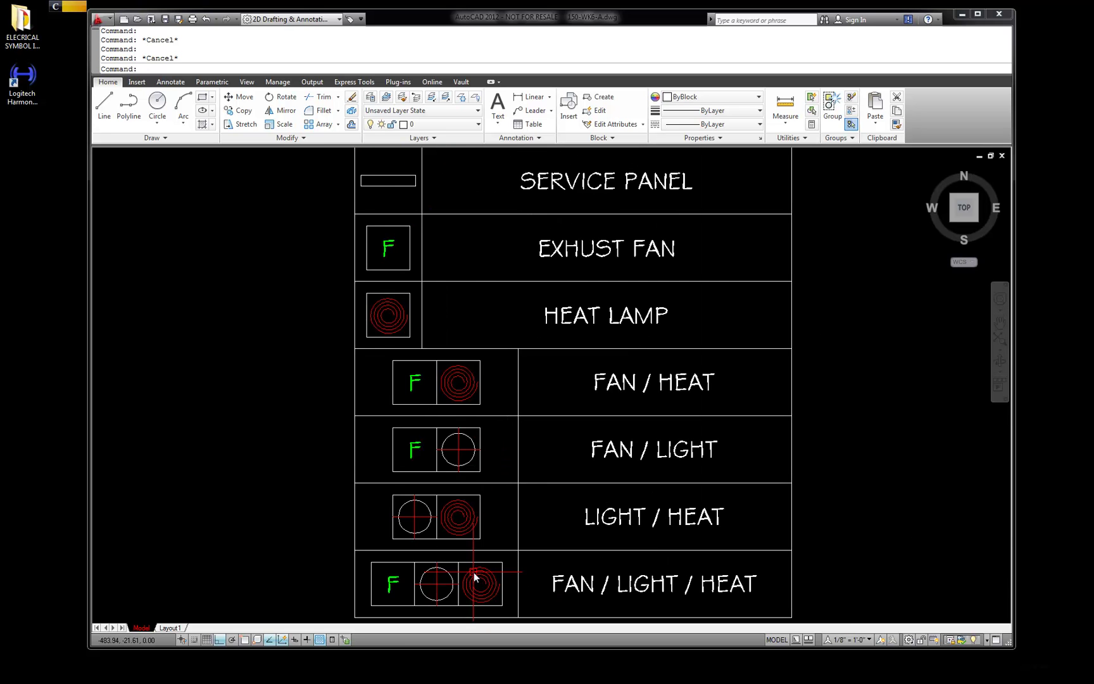
{"action": "scroll", "coordinate": [460, 502], "scroll_direction": "down", "scroll_amount": 7}
{"action": "scroll", "coordinate": [460, 504], "scroll_direction": "up", "scroll_amount": 7}
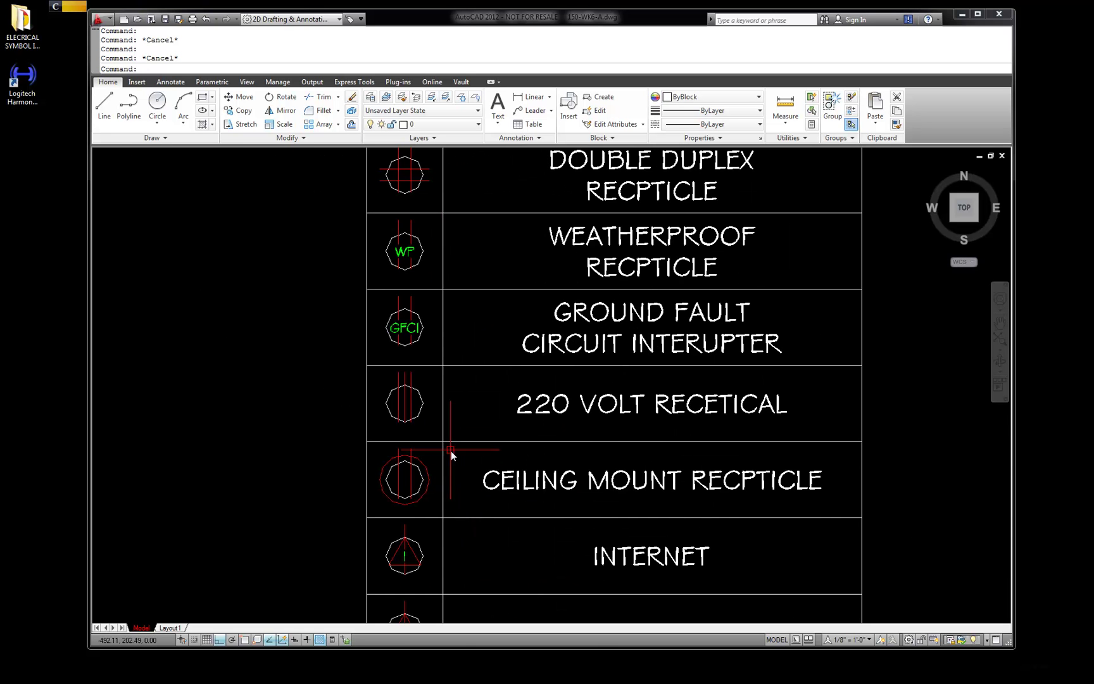
{"action": "scroll", "coordinate": [412, 437], "scroll_direction": "down", "scroll_amount": 4}
{"action": "scroll", "coordinate": [426, 313], "scroll_direction": "up", "scroll_amount": 3}
{"action": "scroll", "coordinate": [442, 345], "scroll_direction": "down", "scroll_amount": 2}
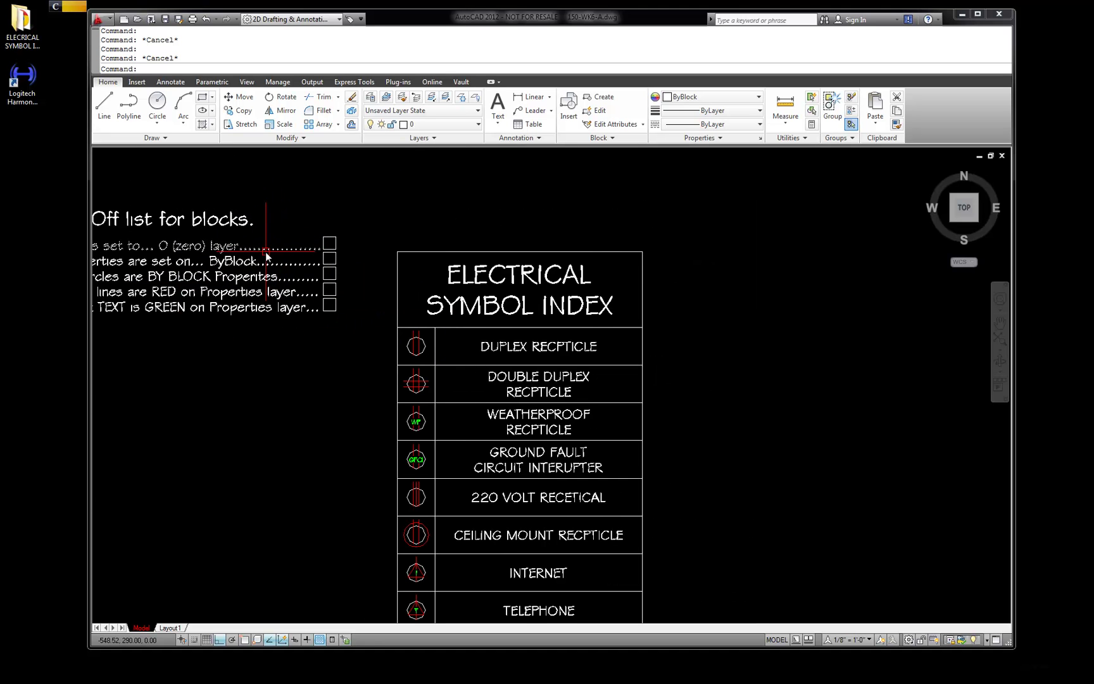
{"action": "scroll", "coordinate": [304, 246], "scroll_direction": "down", "scroll_amount": 2}
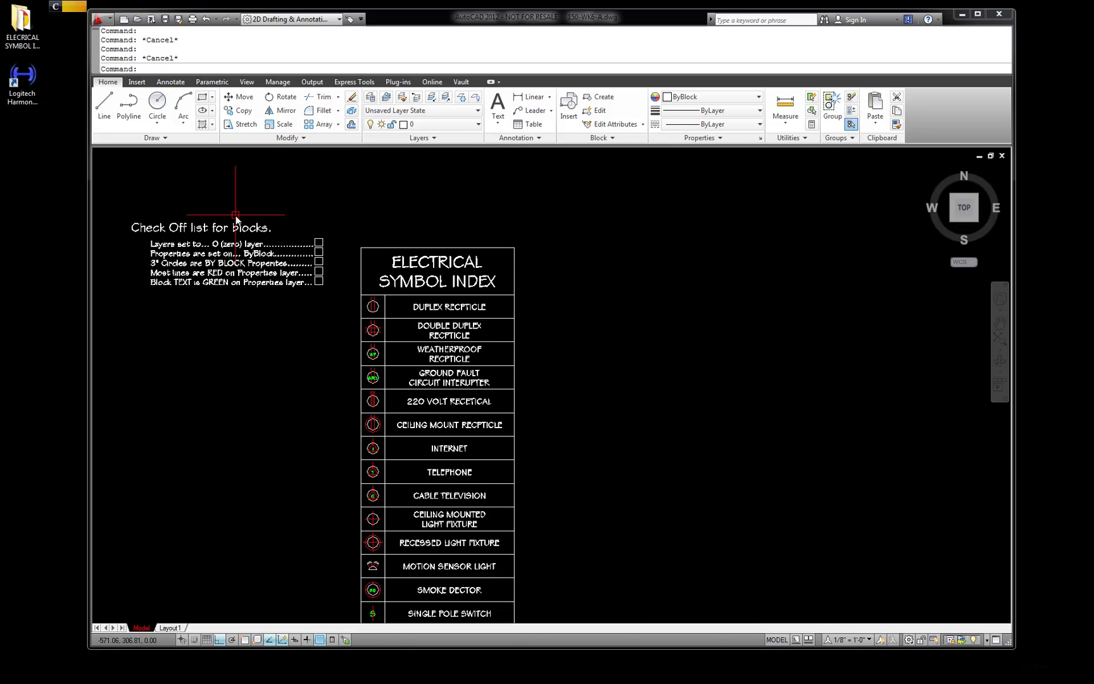
Start a block definition for the duplex receptacle symbol and name it E-DUPLEX RECP
{"action": "scroll", "coordinate": [345, 270], "scroll_direction": "up", "scroll_amount": 2}
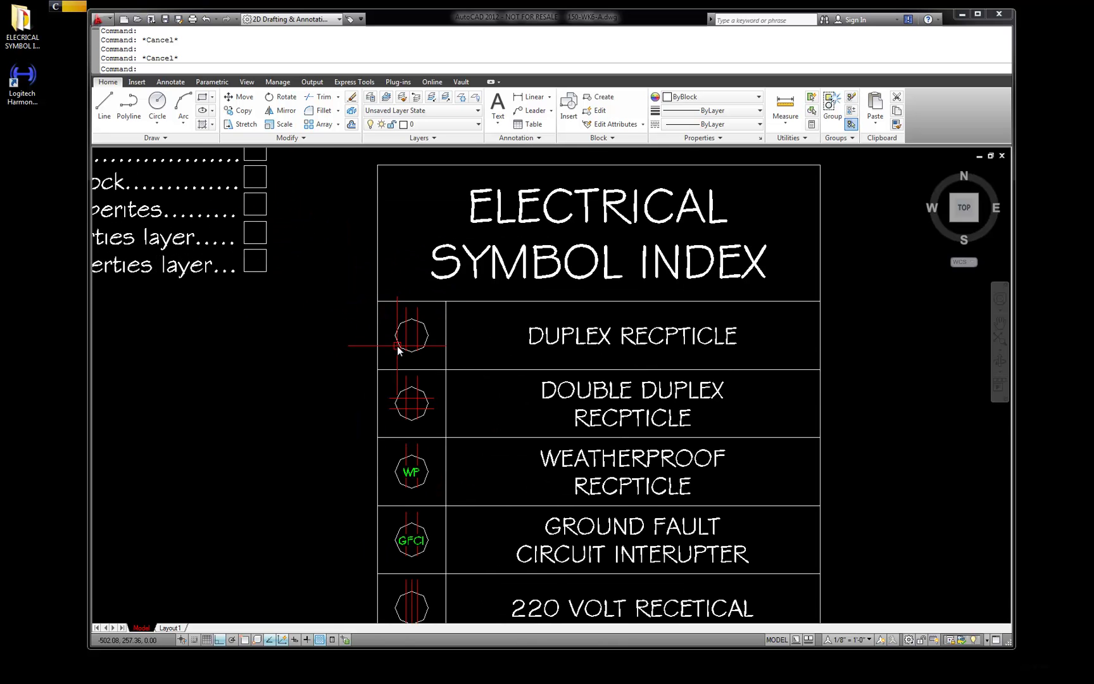
{"action": "scroll", "coordinate": [368, 320], "scroll_direction": "up", "scroll_amount": 3}
{"action": "key", "text": "Escape"}
{"action": "key", "text": "Escape"}
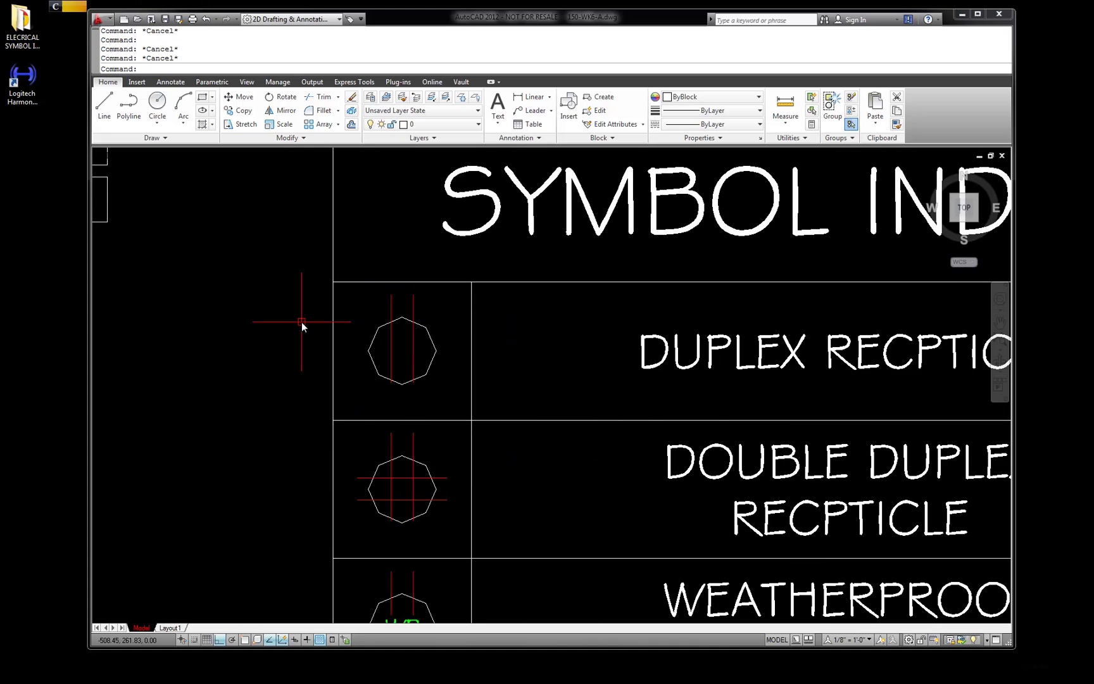
{"action": "scroll", "coordinate": [277, 324], "scroll_direction": "down", "scroll_amount": 2}
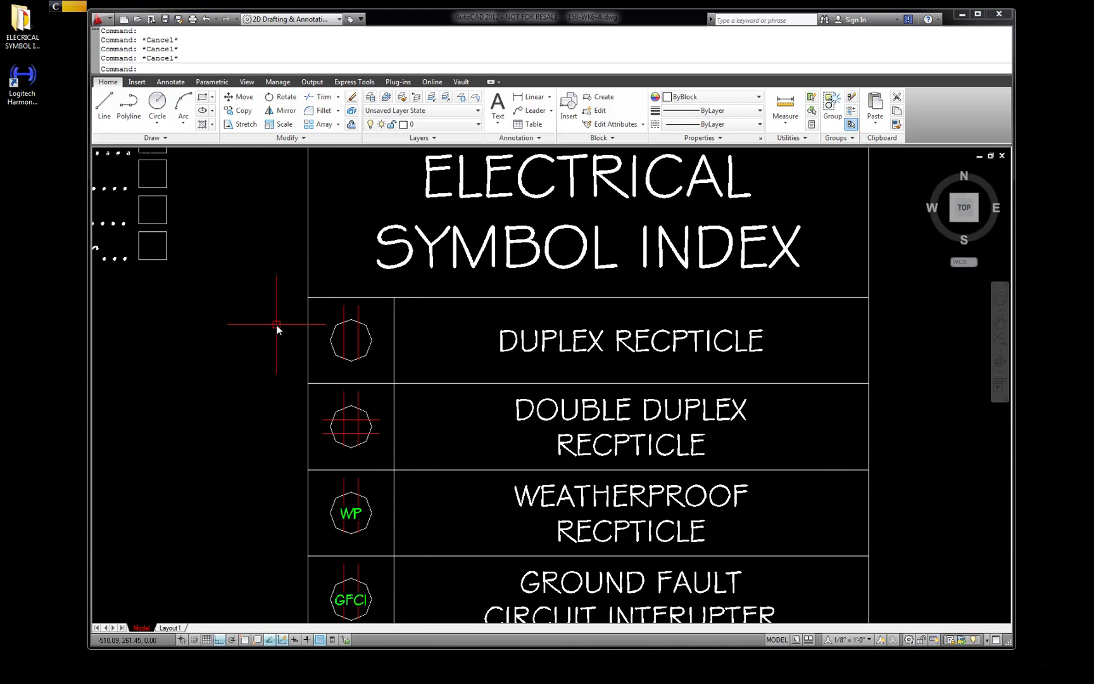
{"action": "key", "text": "Return"}
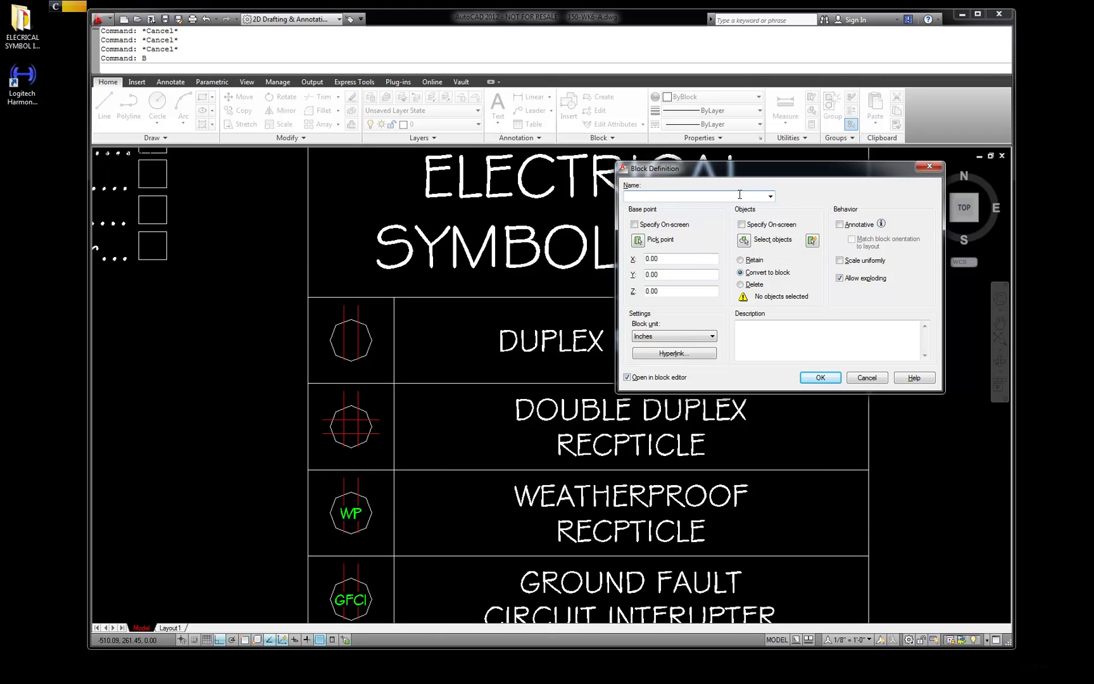
{"action": "left_click", "coordinate": [771, 196]}
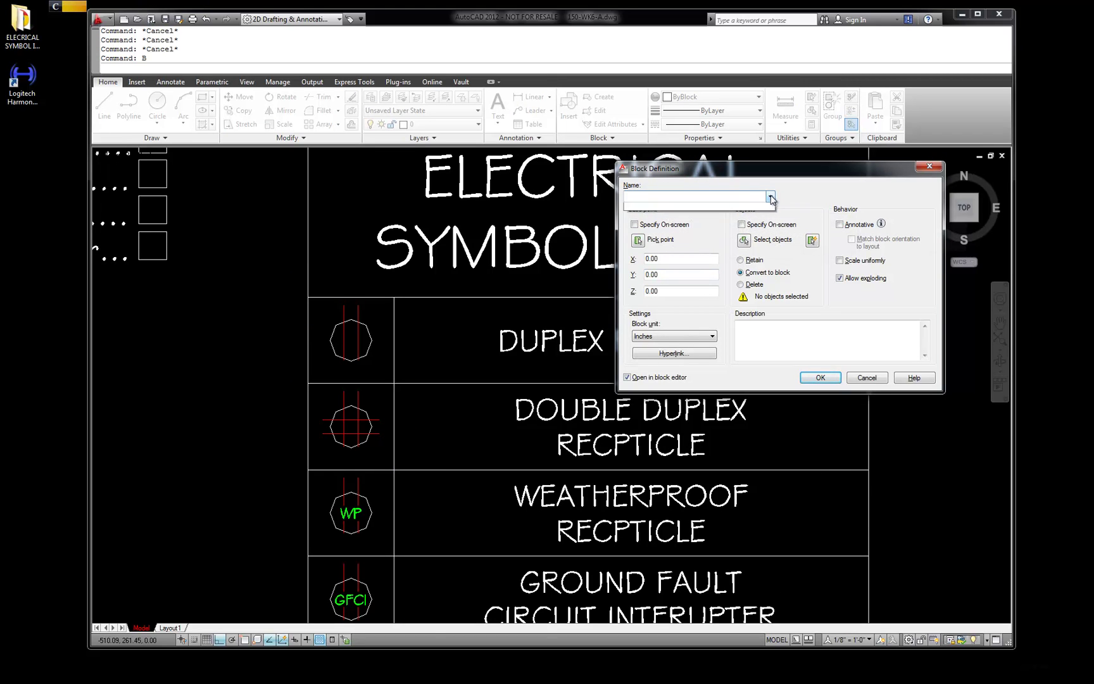
{"action": "left_click", "coordinate": [655, 195]}
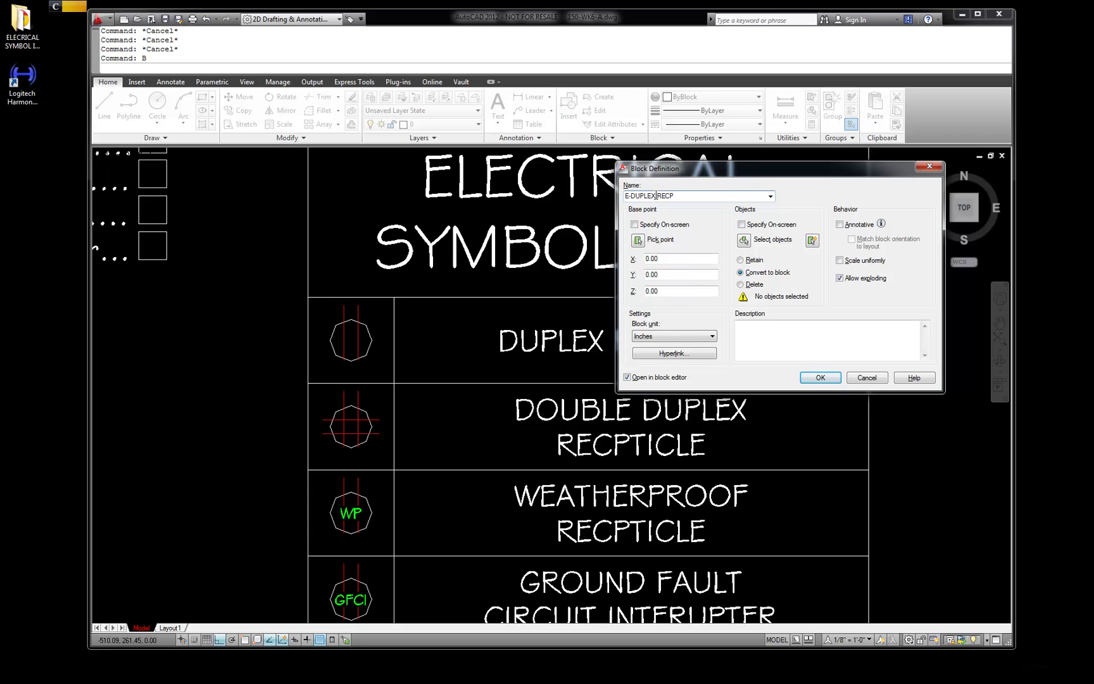
Select the duplex receptacle's circle and its two vertical lines as the block's objects
{"action": "left_click", "coordinate": [743, 240]}
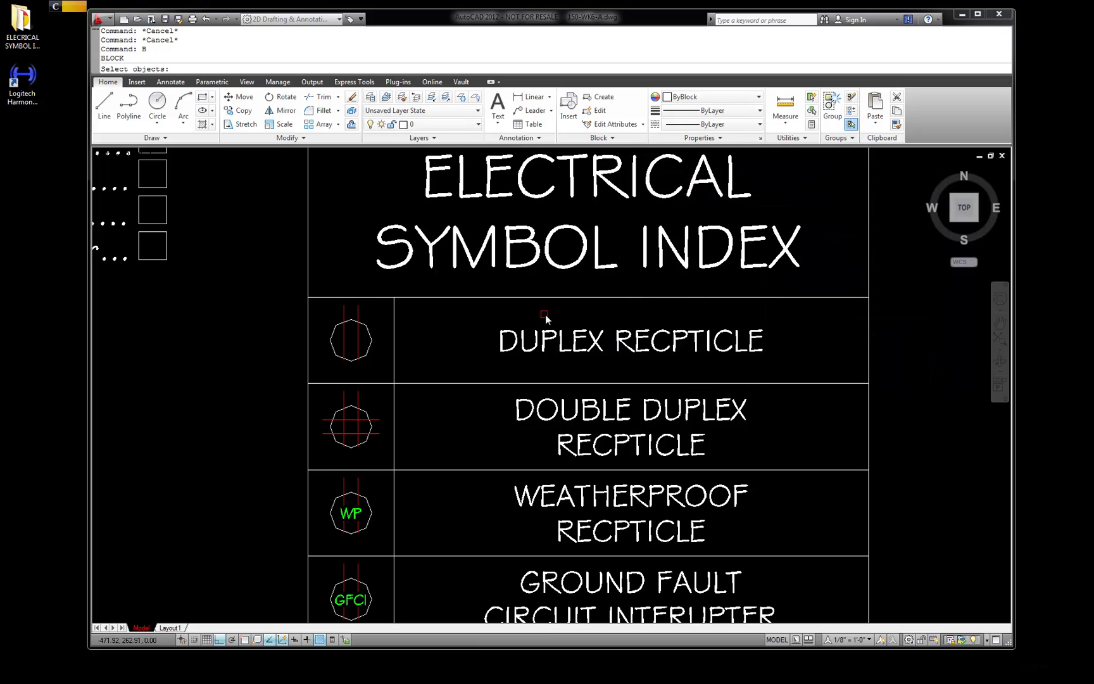
{"action": "left_click", "coordinate": [383, 374]}
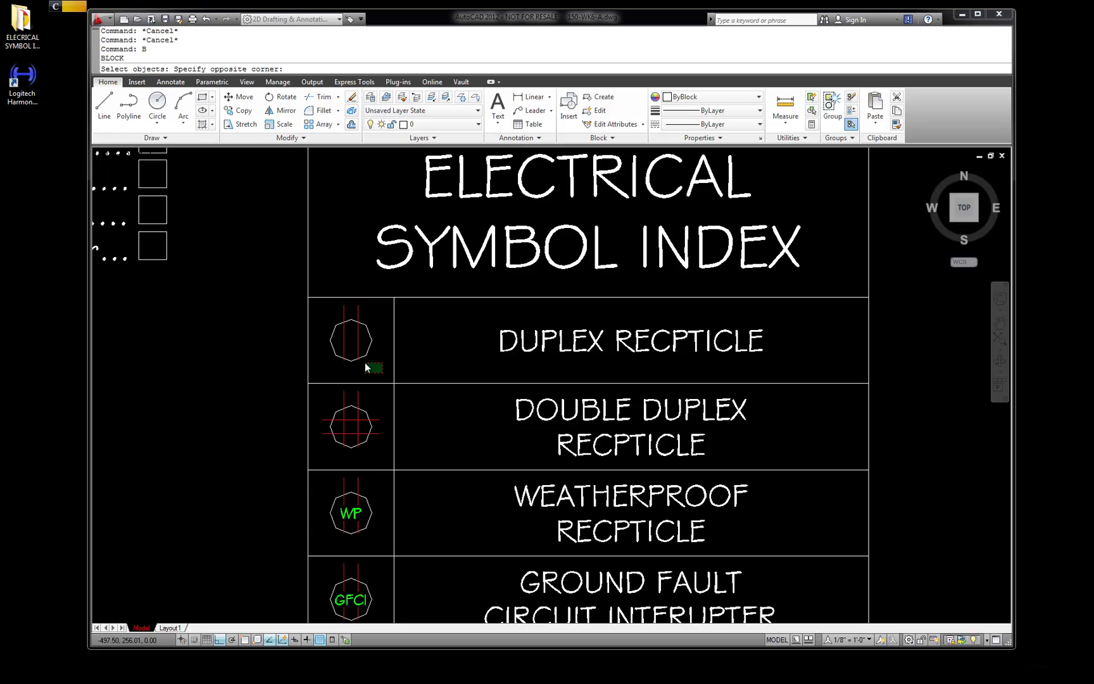
{"action": "left_click", "coordinate": [328, 320]}
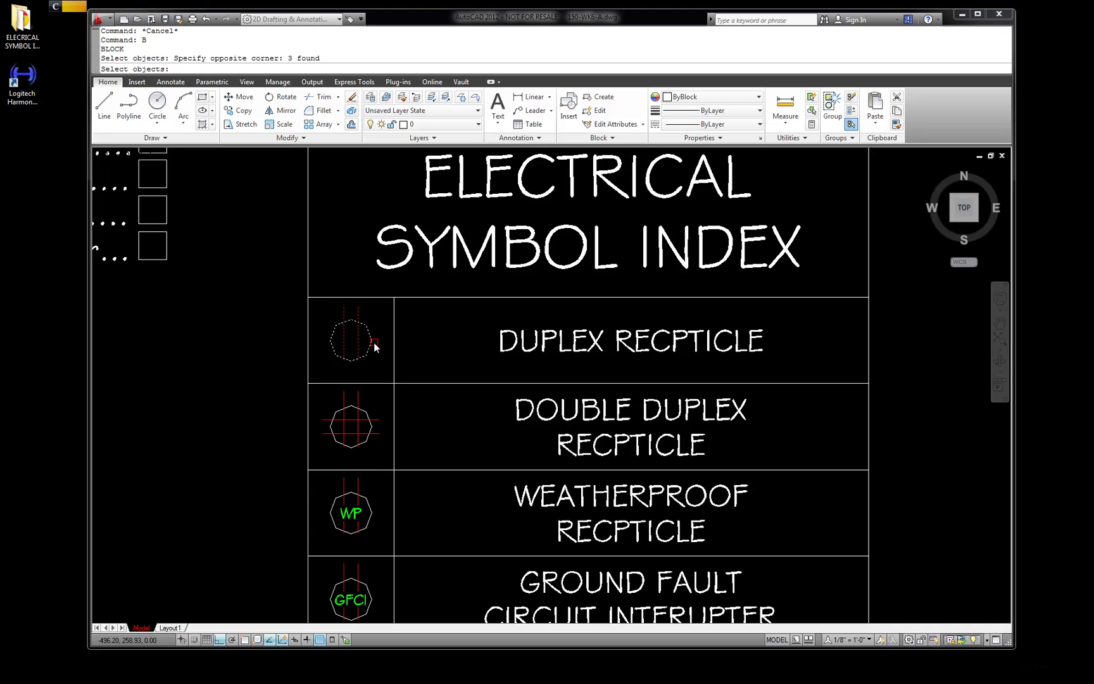
{"action": "key", "text": "Return"}
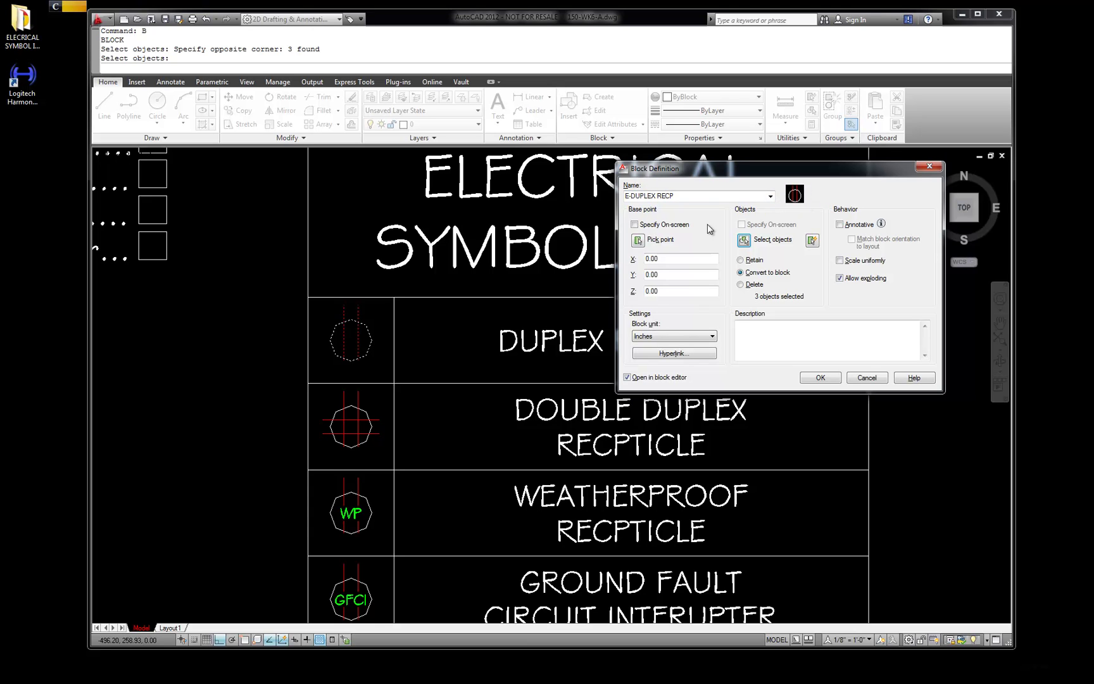
Turn on object snap, set the block's base point at the circle's bottom quadrant, and create the duplex receptacle block, closing its block editor
{"action": "left_click", "coordinate": [640, 239]}
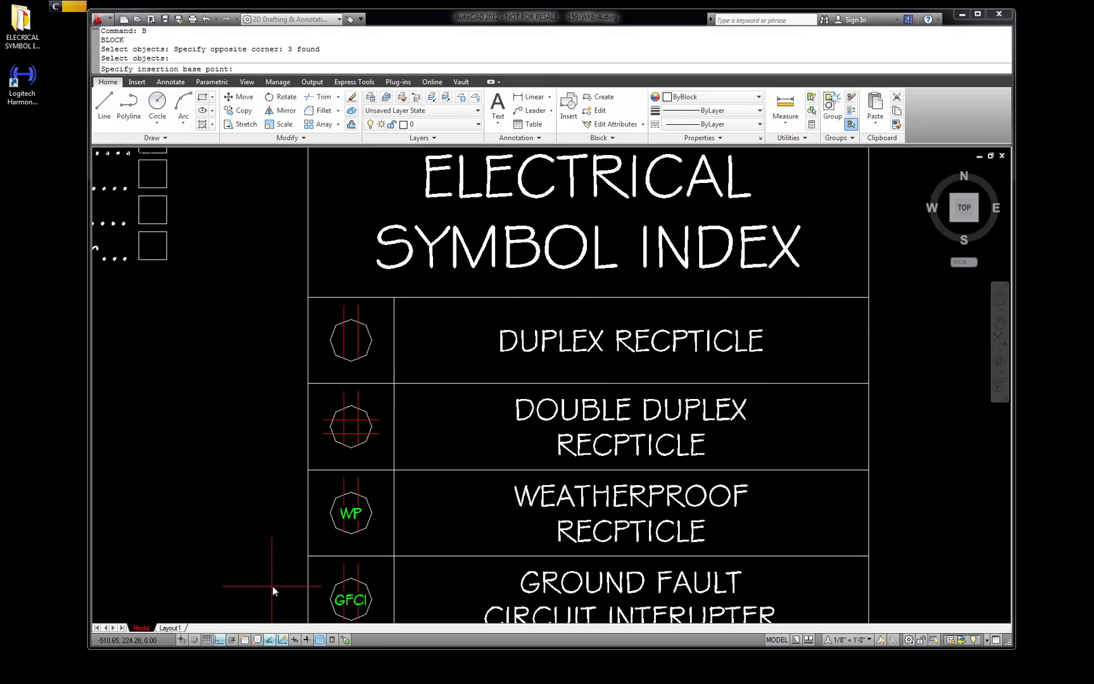
{"action": "left_click", "coordinate": [234, 638]}
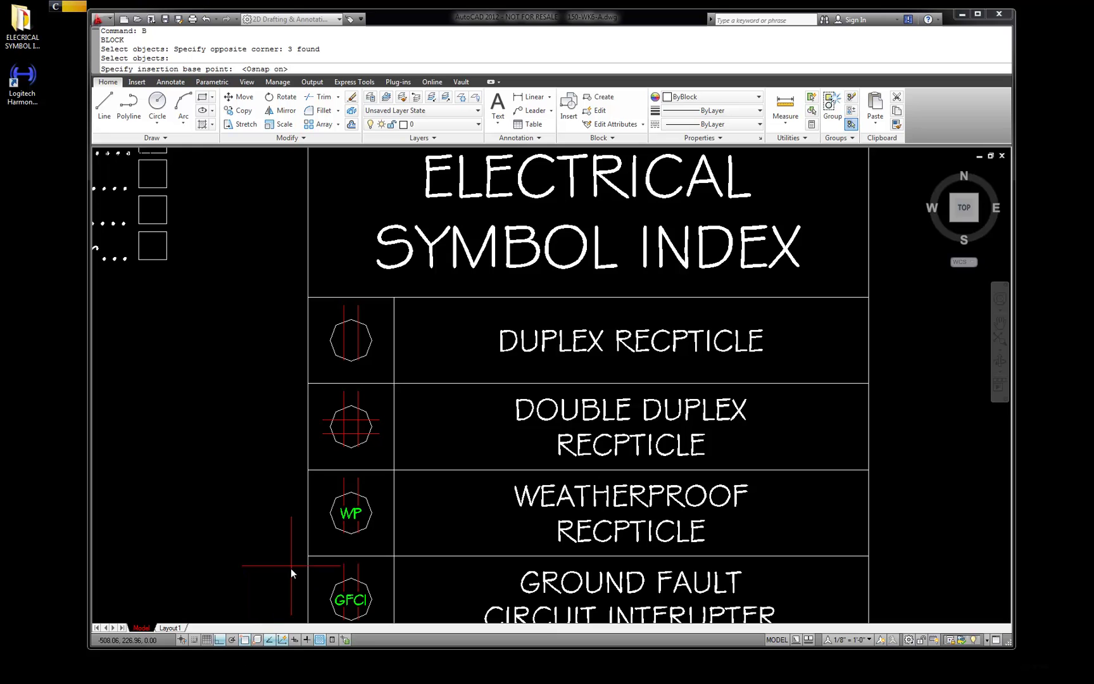
{"action": "left_click", "coordinate": [352, 364]}
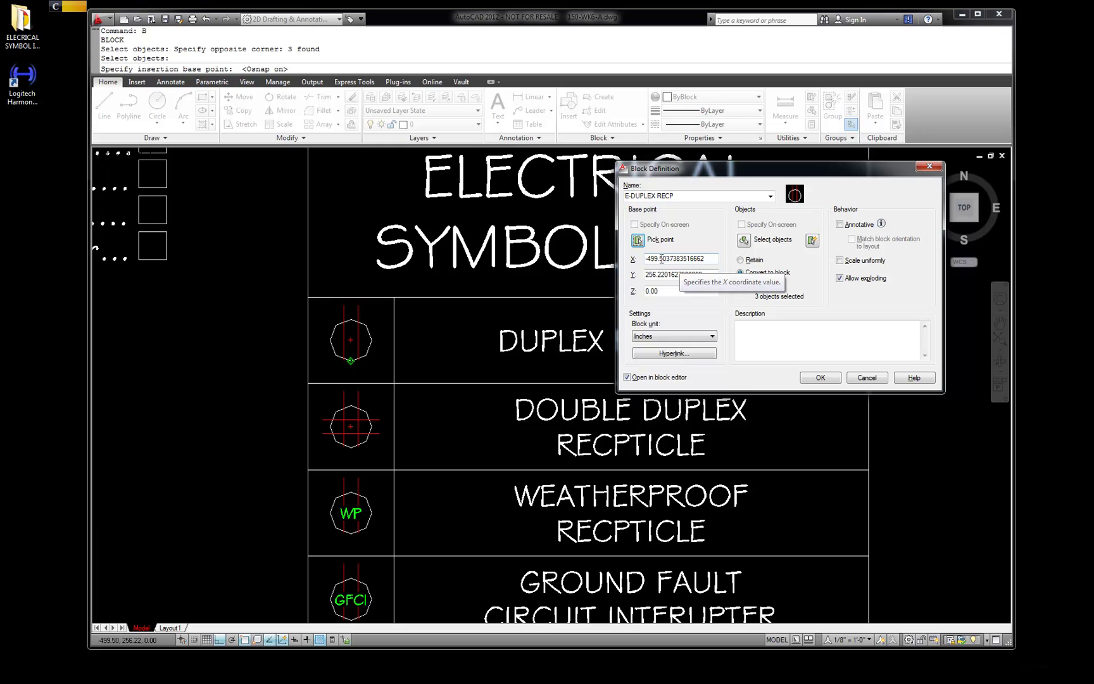
{"action": "left_click", "coordinate": [820, 377]}
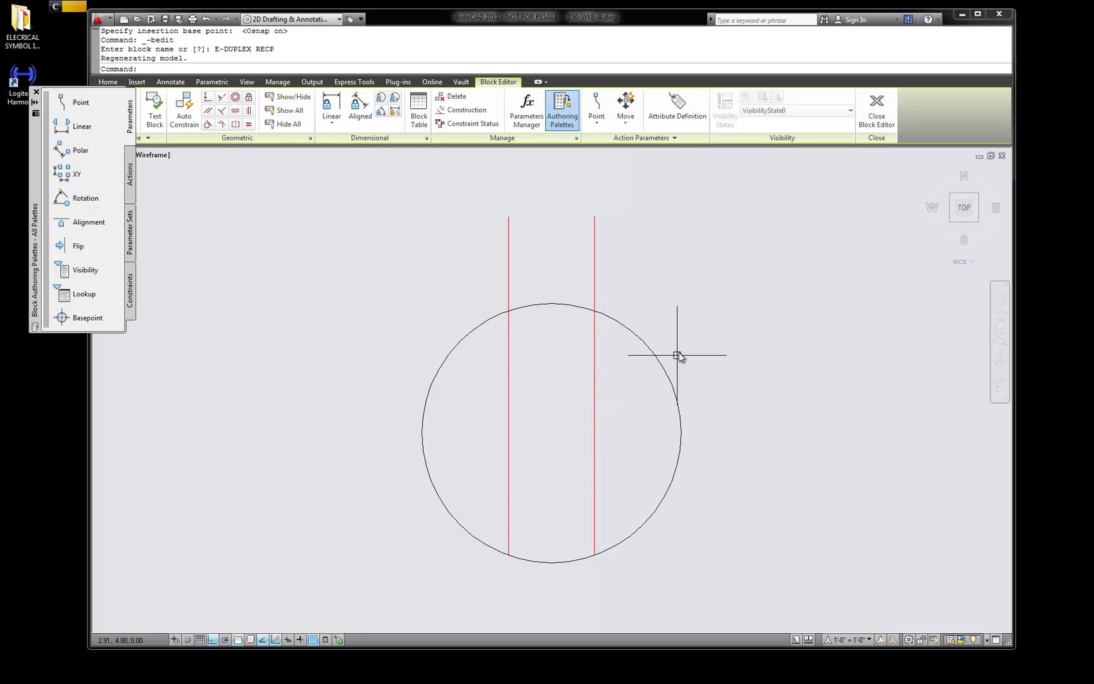
{"action": "left_click", "coordinate": [886, 129]}
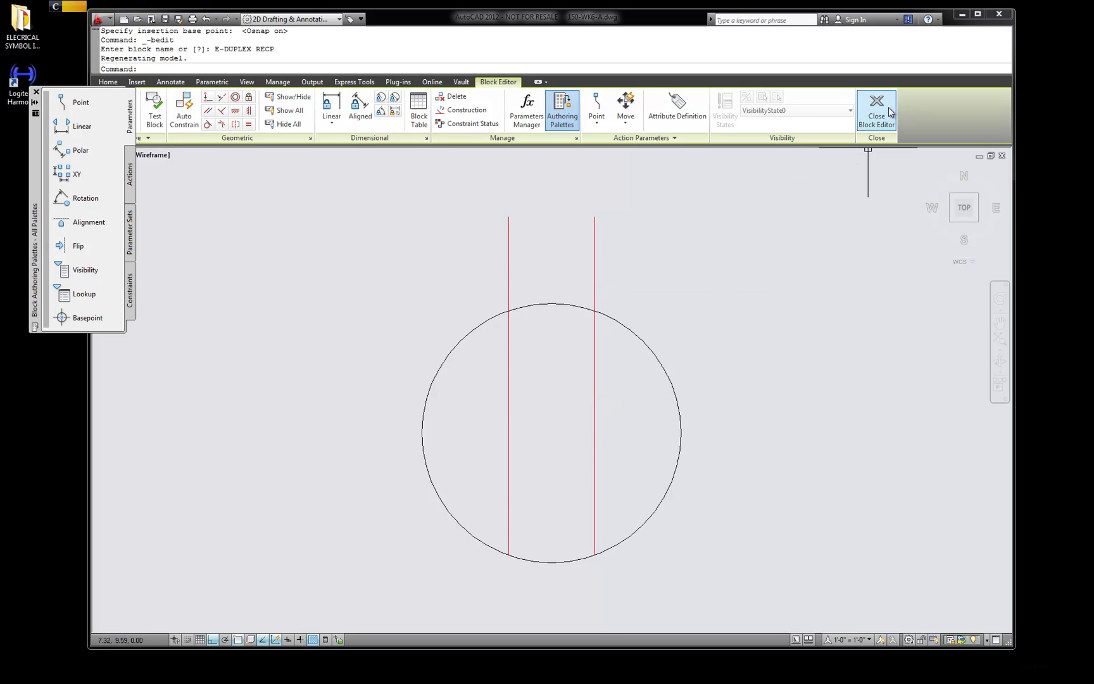
Start a block definition for the double duplex receptacle symbol and name it E-DBL DUPLEX RECP
{"action": "scroll", "coordinate": [544, 314], "scroll_direction": "down", "scroll_amount": 3}
{"action": "scroll", "coordinate": [544, 313], "scroll_direction": "up", "scroll_amount": 5}
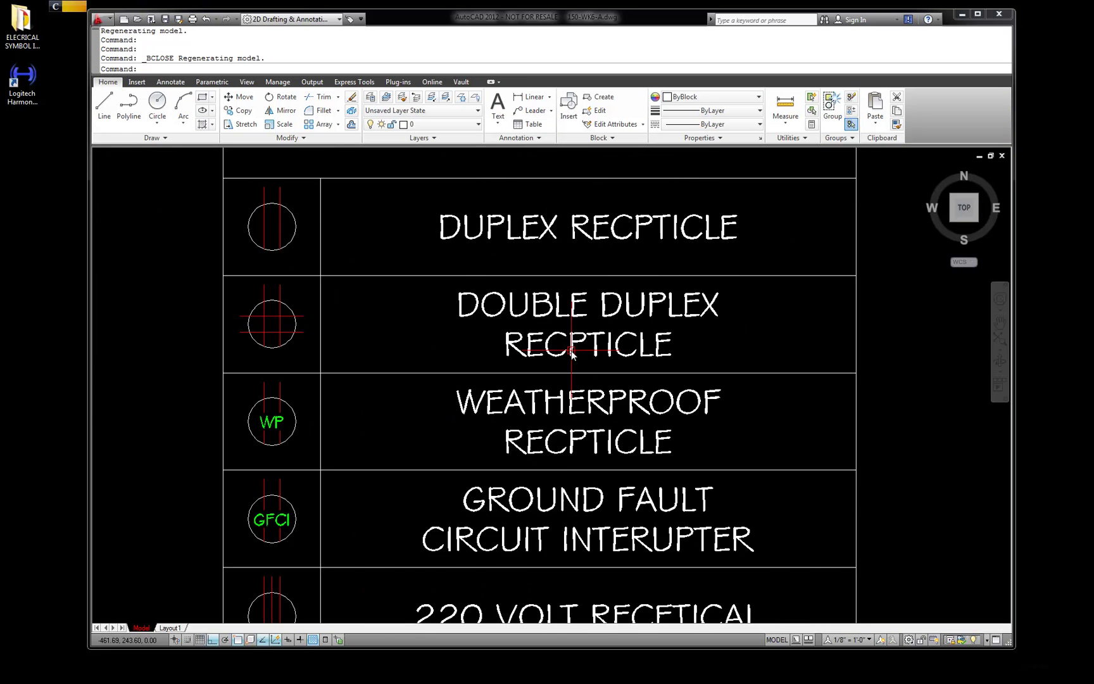
{"action": "type", "text": "B"}
{"action": "key", "text": "Return"}
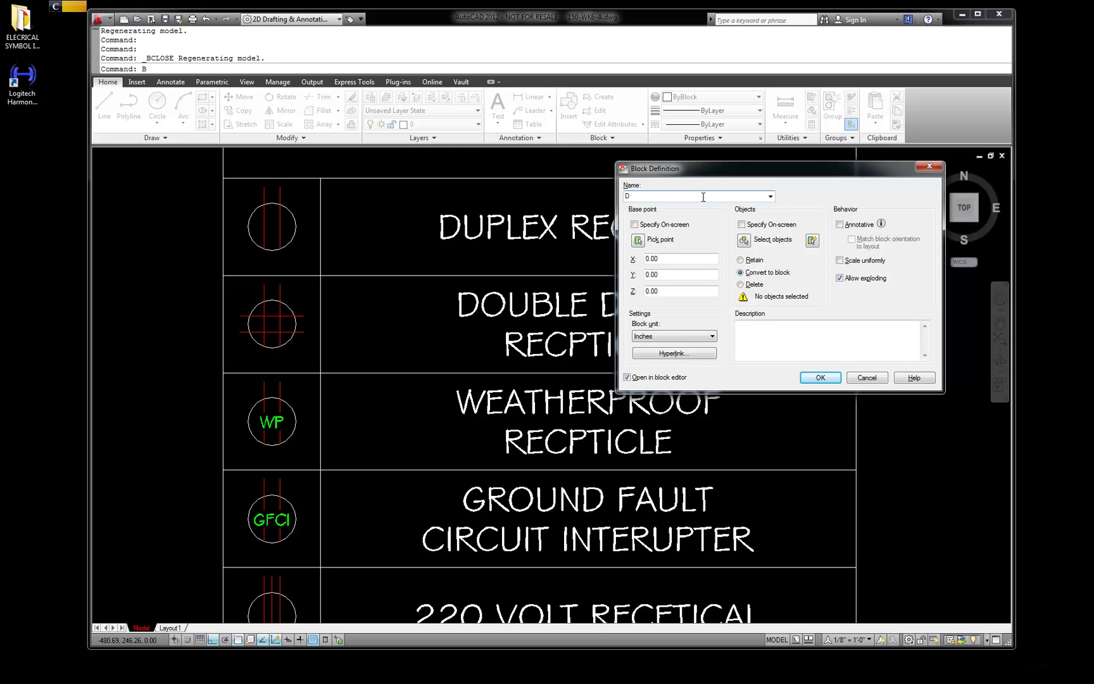
{"action": "type", "text": "DBL"}
{"action": "key", "text": "BackSpace"}
{"action": "key", "text": "BackSpace"}
{"action": "type", "text": "OU"}
{"action": "type", "text": "BLE DUPLEX RE"}
{"action": "left_click_drag", "start_coordinate": [762, 171], "coordinate": [622, 353]}
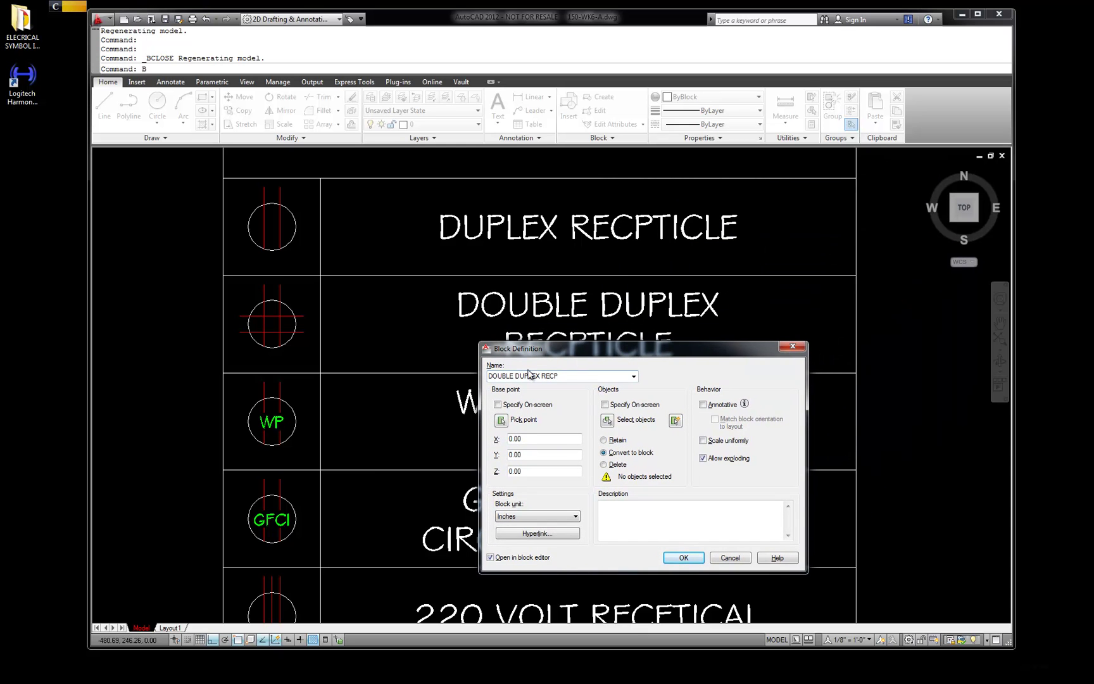
{"action": "left_click", "coordinate": [490, 376]}
{"action": "type", "text": "E"}
{"action": "left_click_drag", "start_coordinate": [507, 376], "coordinate": [500, 377]}
{"action": "key", "text": "BackSpace"}
Select the double duplex receptacle's circle and its four crossing lines as the block's objects
{"action": "left_click", "coordinate": [608, 421]}
{"action": "left_click", "coordinate": [304, 365]}
{"action": "left_click", "coordinate": [237, 298]}
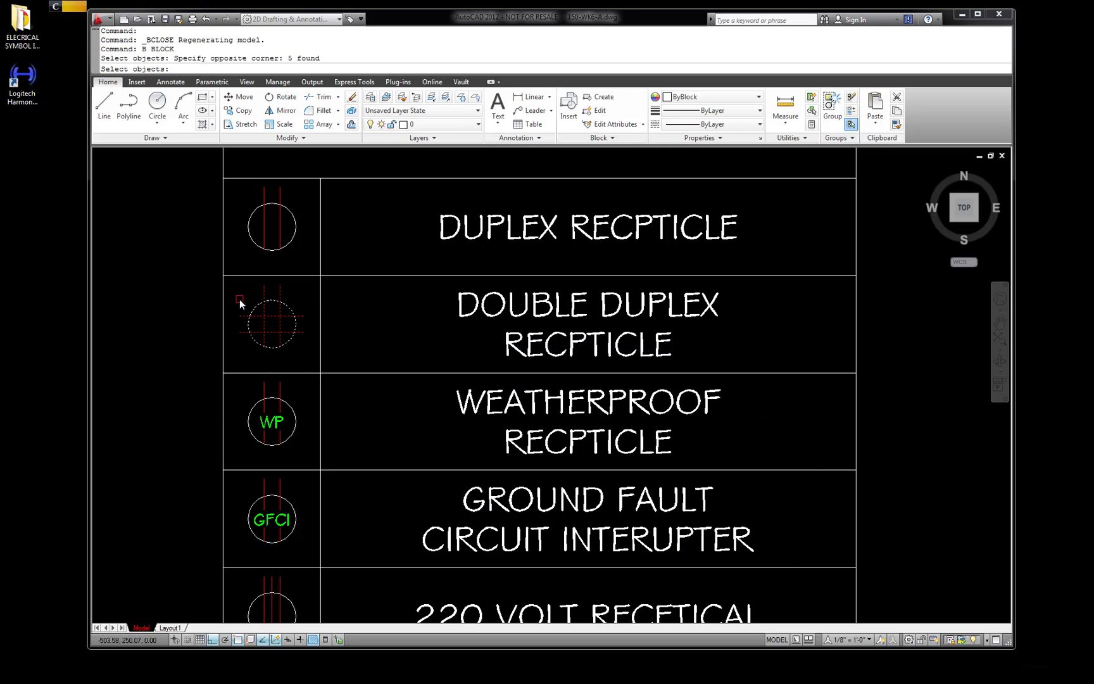
{"action": "key", "text": "Return"}
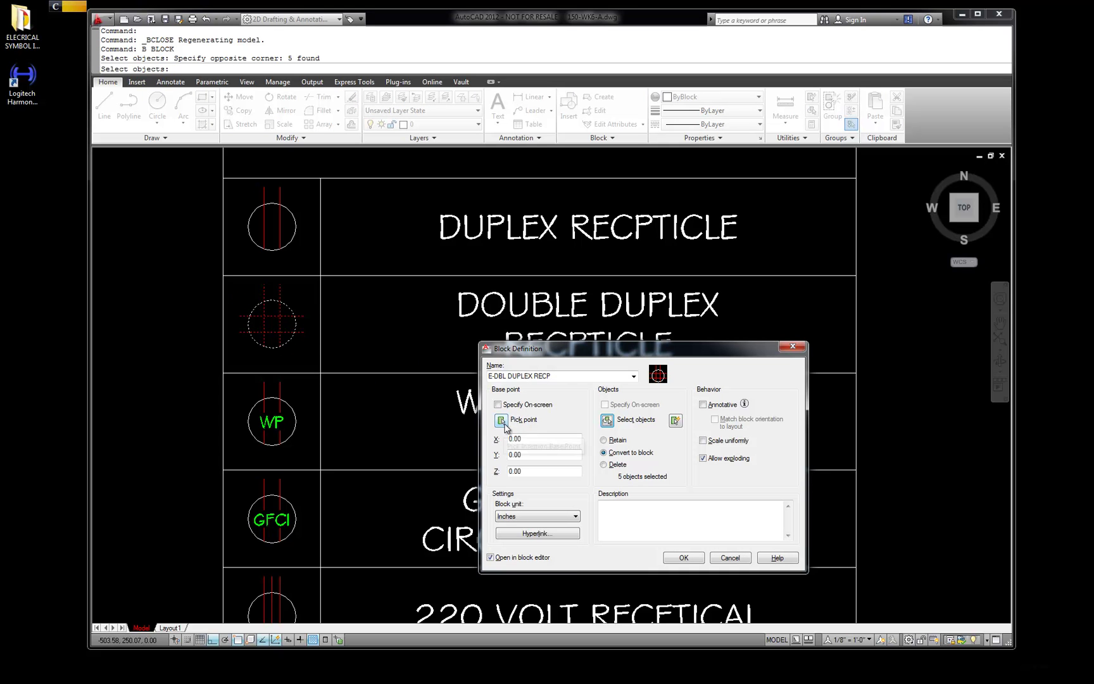
Set the base point at the bottom quadrant of the double duplex circle, create the block, and close its block editor
{"action": "left_click", "coordinate": [501, 420]}
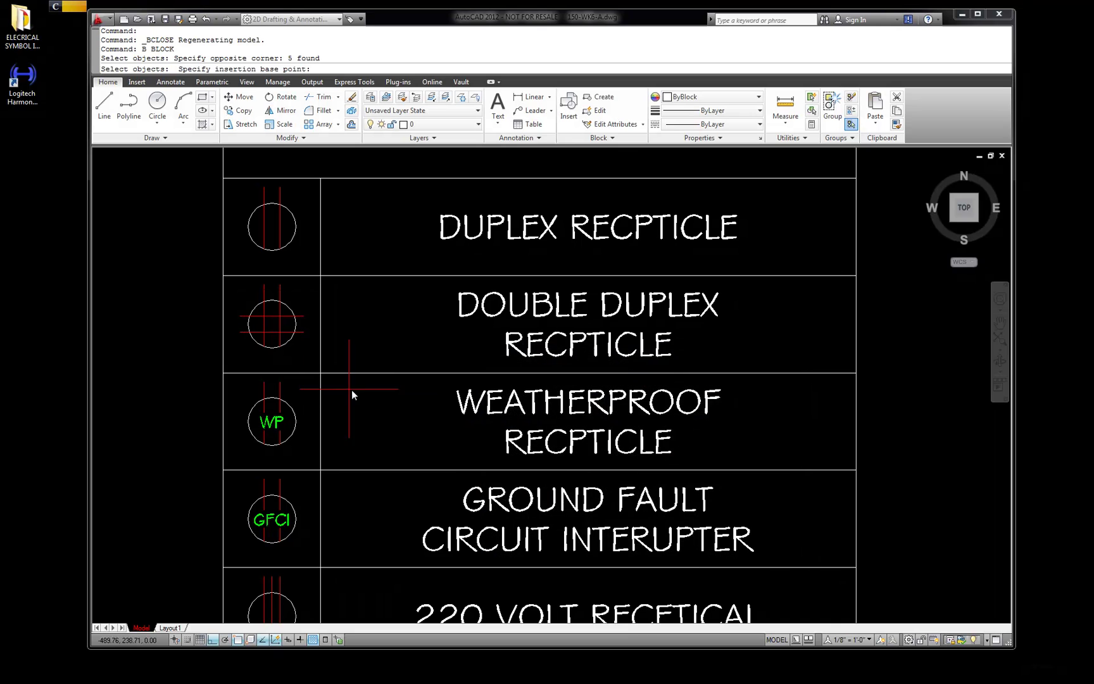
{"action": "left_click", "coordinate": [271, 352]}
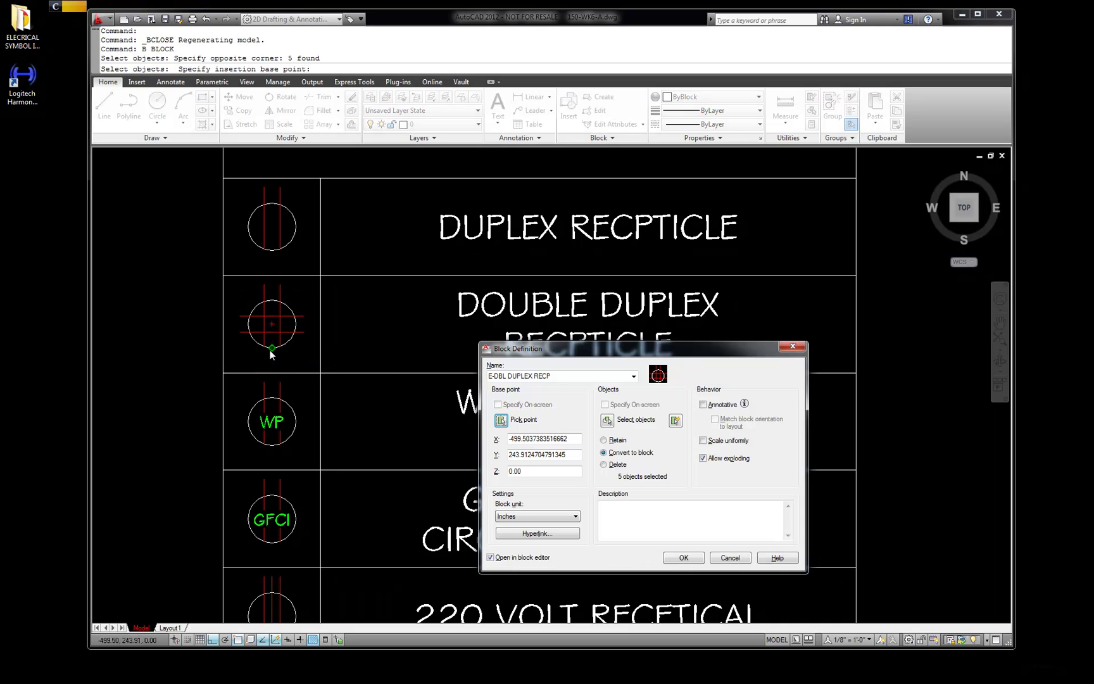
{"action": "left_click", "coordinate": [684, 557]}
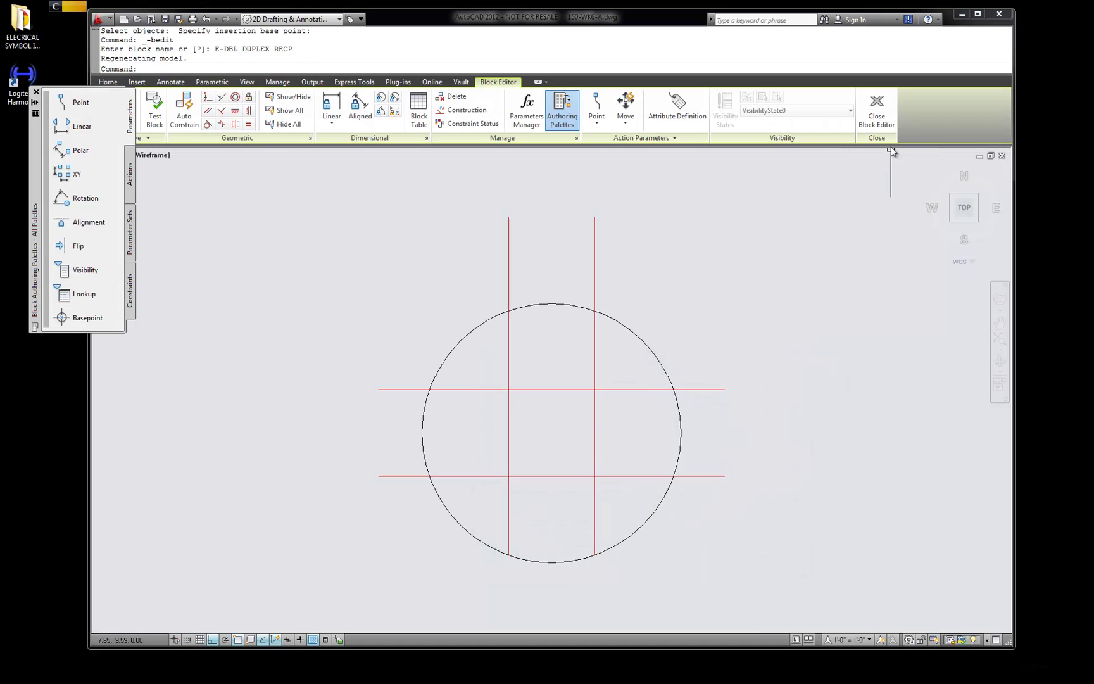
{"action": "left_click", "coordinate": [877, 112]}
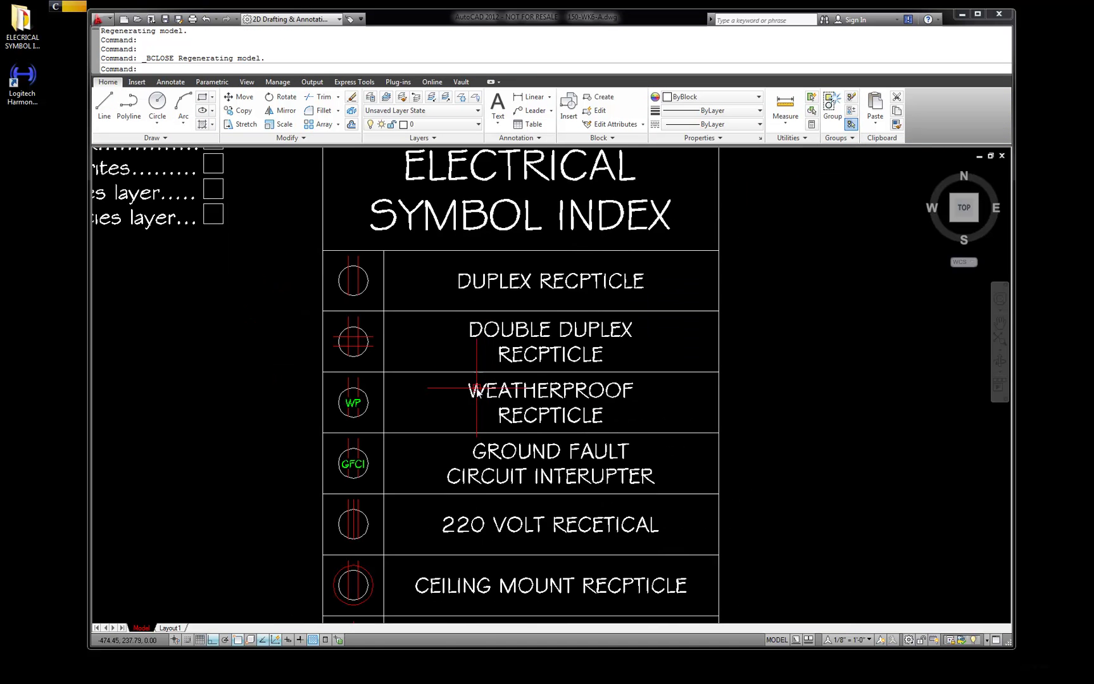
{"action": "scroll", "coordinate": [484, 377], "scroll_direction": "up", "scroll_amount": 3}
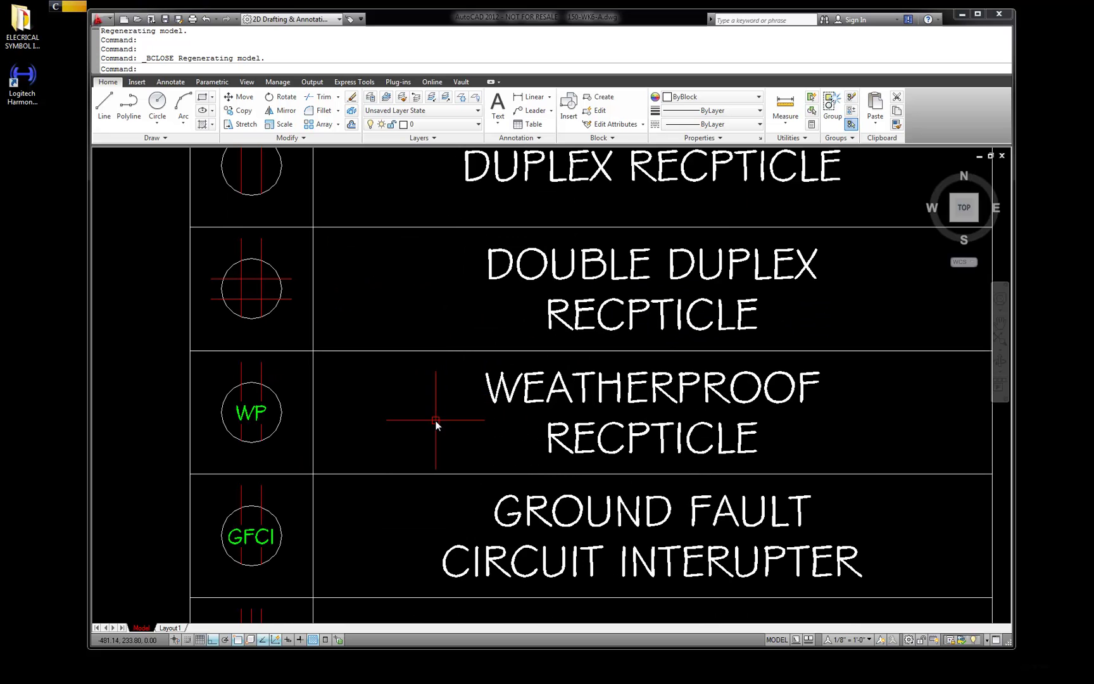
{"action": "key", "text": "Return"}
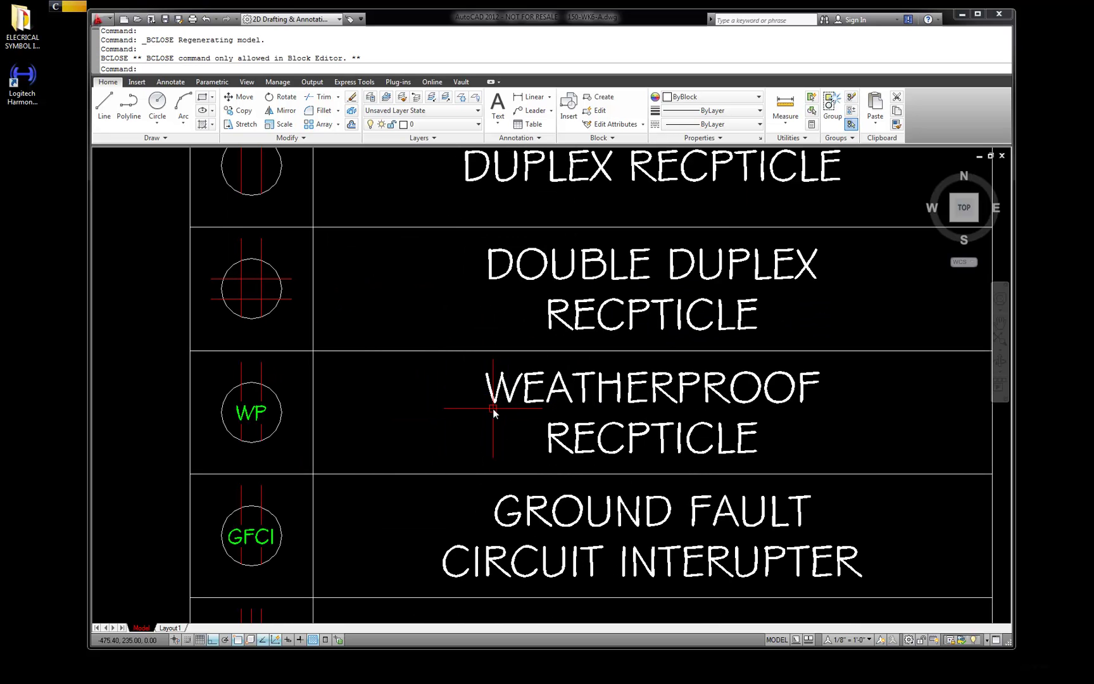
{"action": "key", "text": "Return"}
{"action": "key", "text": "Escape"}
{"action": "key", "text": "Escape"}
{"action": "key", "text": "Return"}
{"action": "left_click", "coordinate": [401, 411]}
{"action": "left_click", "coordinate": [403, 410]}
Start a block definition for the weatherproof receptacle symbol and name it E-WEATHERPROOF RECP
{"action": "type", "text": "B"}
{"action": "key", "text": "Return"}
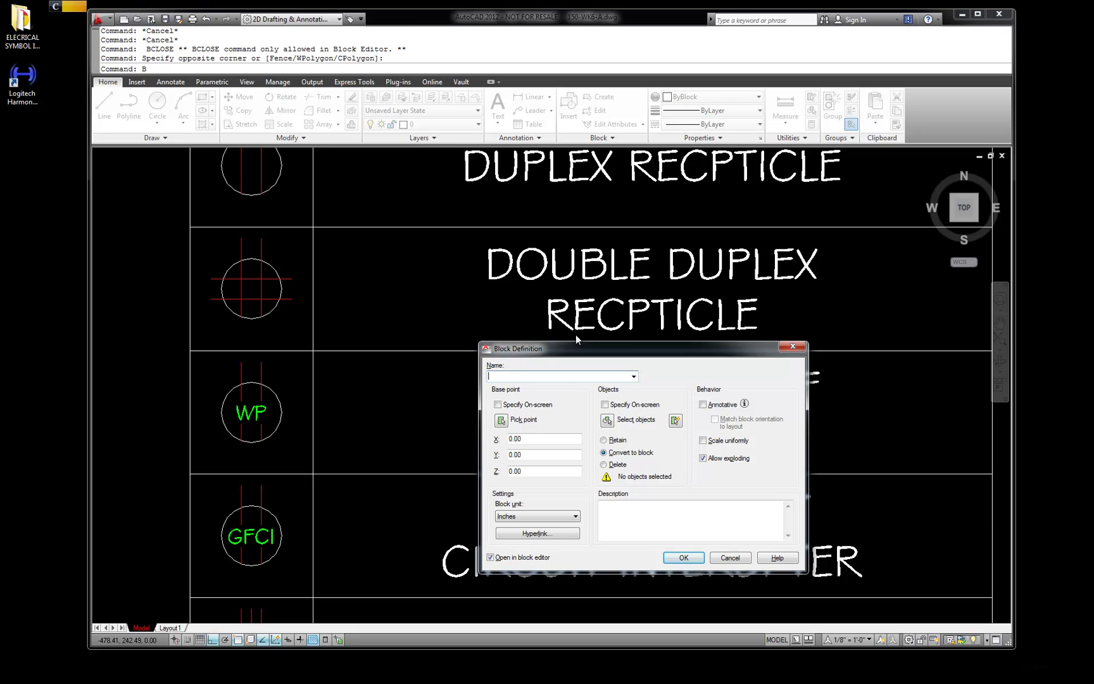
{"action": "left_click_drag", "start_coordinate": [591, 347], "coordinate": [567, 183]}
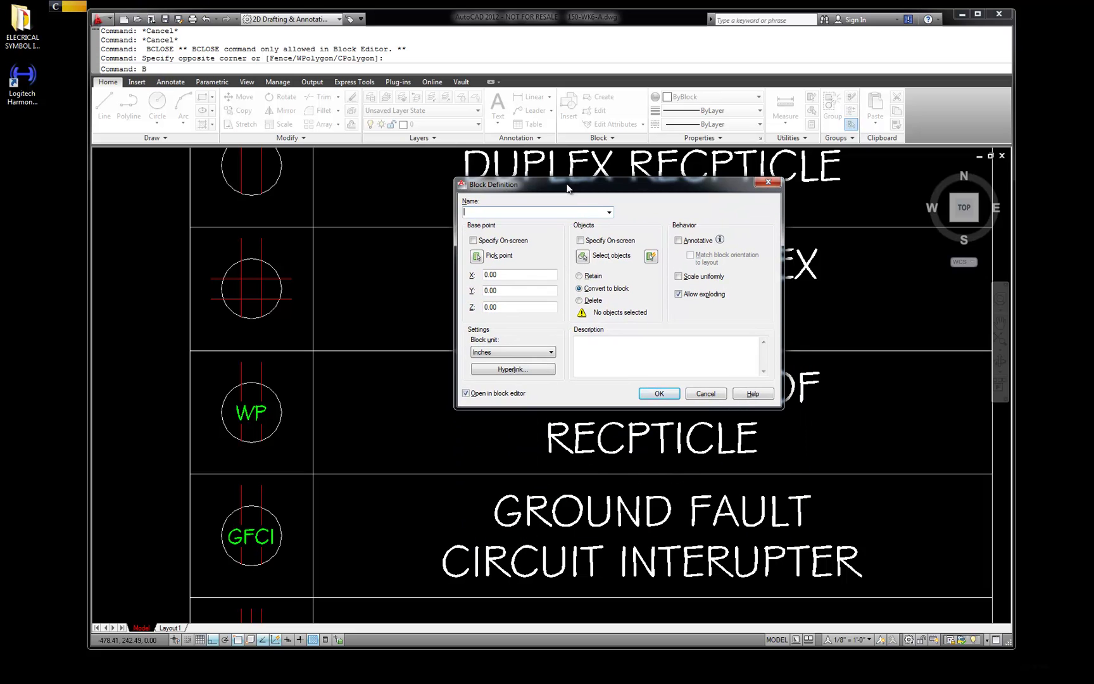
{"action": "left_click", "coordinate": [608, 212]}
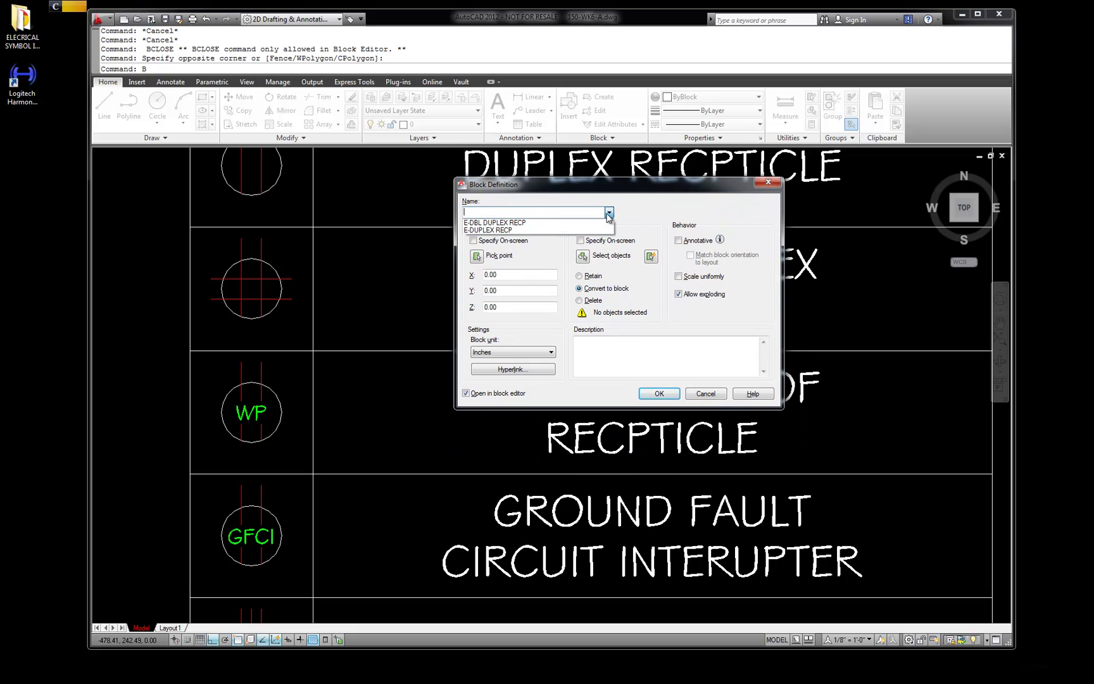
{"action": "left_click", "coordinate": [551, 212]}
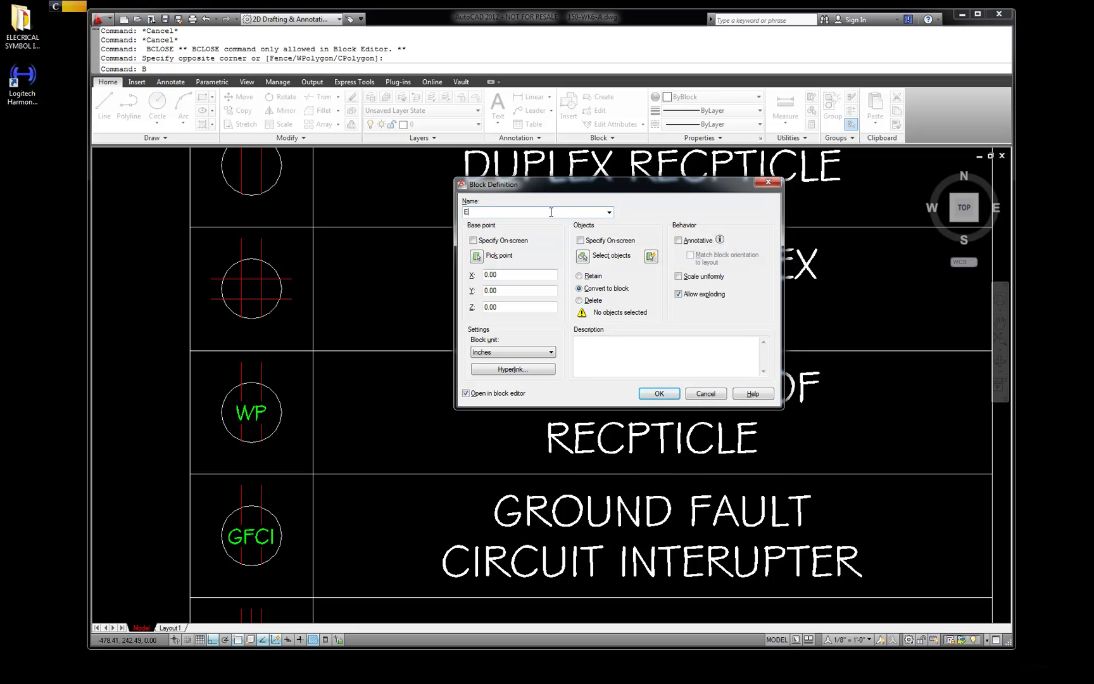
{"action": "left_click_drag", "start_coordinate": [593, 184], "coordinate": [555, 131]}
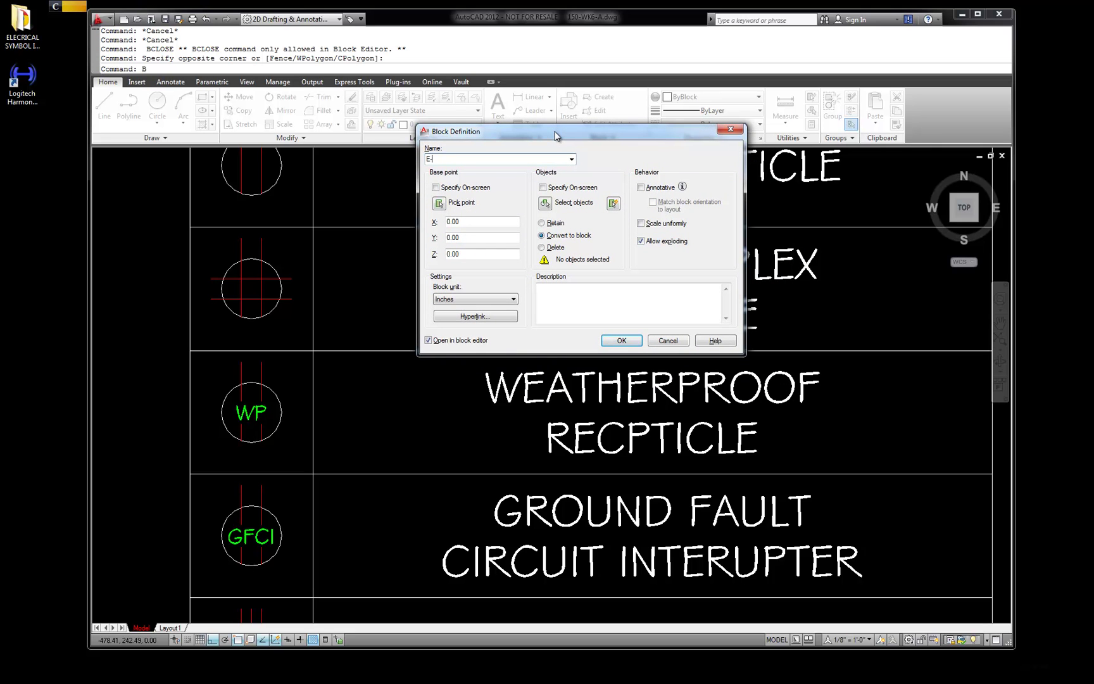
{"action": "type", "text": "E-W"}
{"action": "key", "text": "BackSpace"}
{"action": "key", "text": "BackSpace"}
{"action": "key", "text": "BackSpace"}
{"action": "type", "text": "HERPROOF REC"}
Select the weatherproof receptacle's circle, lines and WP text as the block's objects
{"action": "left_click", "coordinate": [545, 203]}
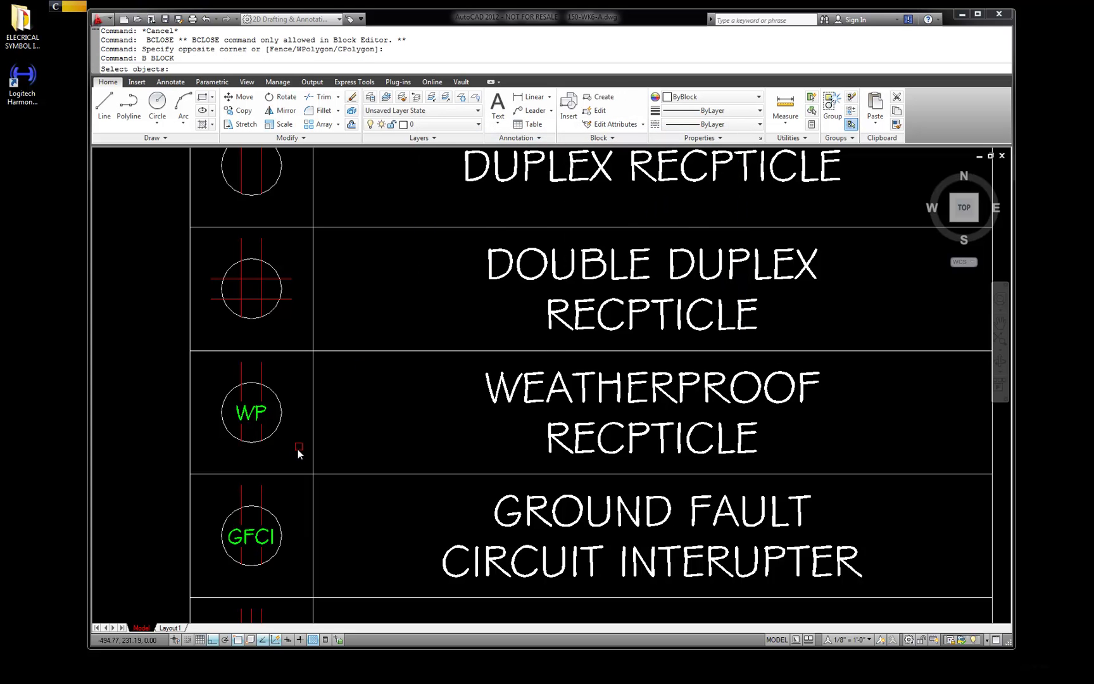
{"action": "left_click", "coordinate": [290, 460]}
{"action": "left_click", "coordinate": [232, 388]}
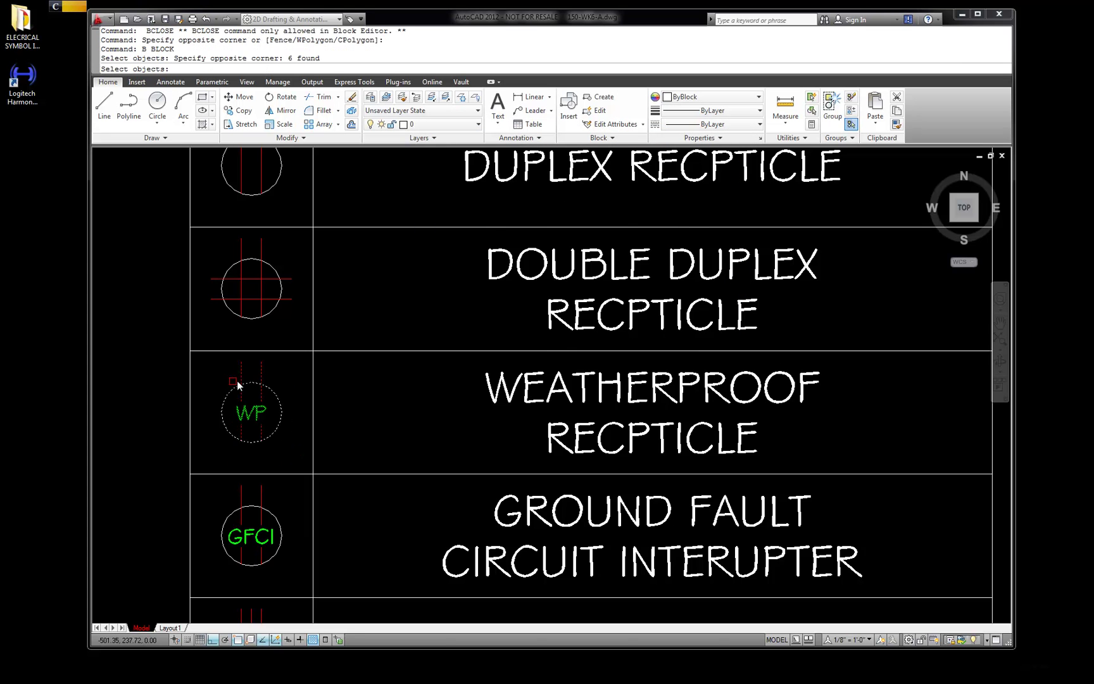
{"action": "key", "text": "Return"}
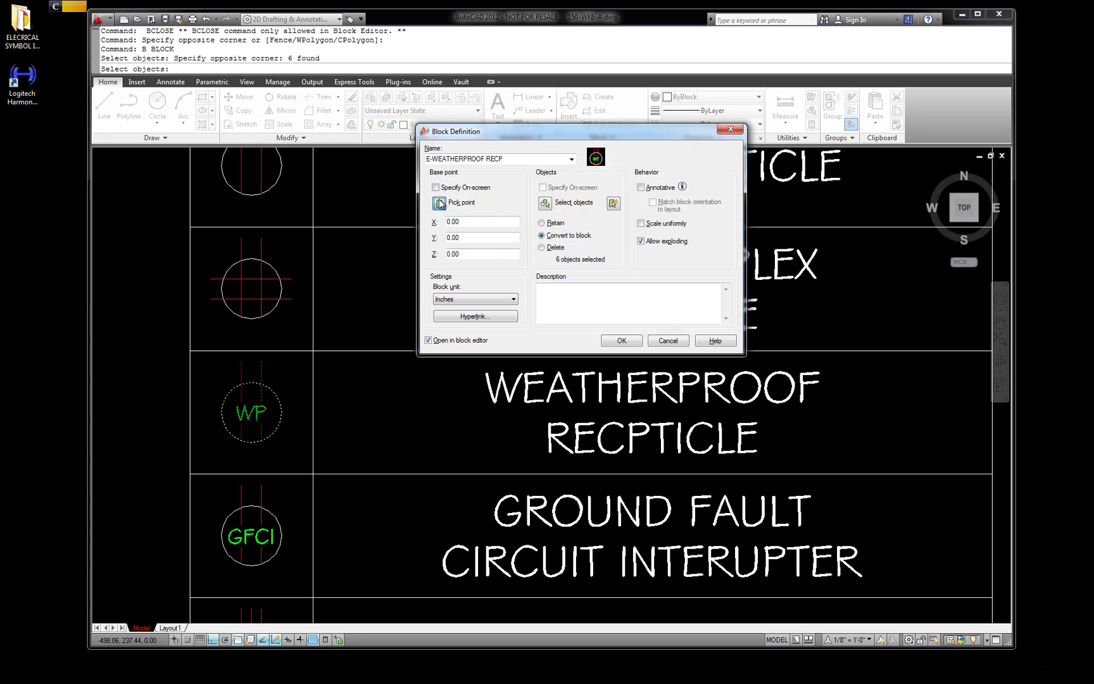
Set the base point at the WP circle's bottom quadrant, turn off opening in the block editor, and create the weatherproof block
{"action": "left_click", "coordinate": [439, 203]}
{"action": "left_click", "coordinate": [252, 446]}
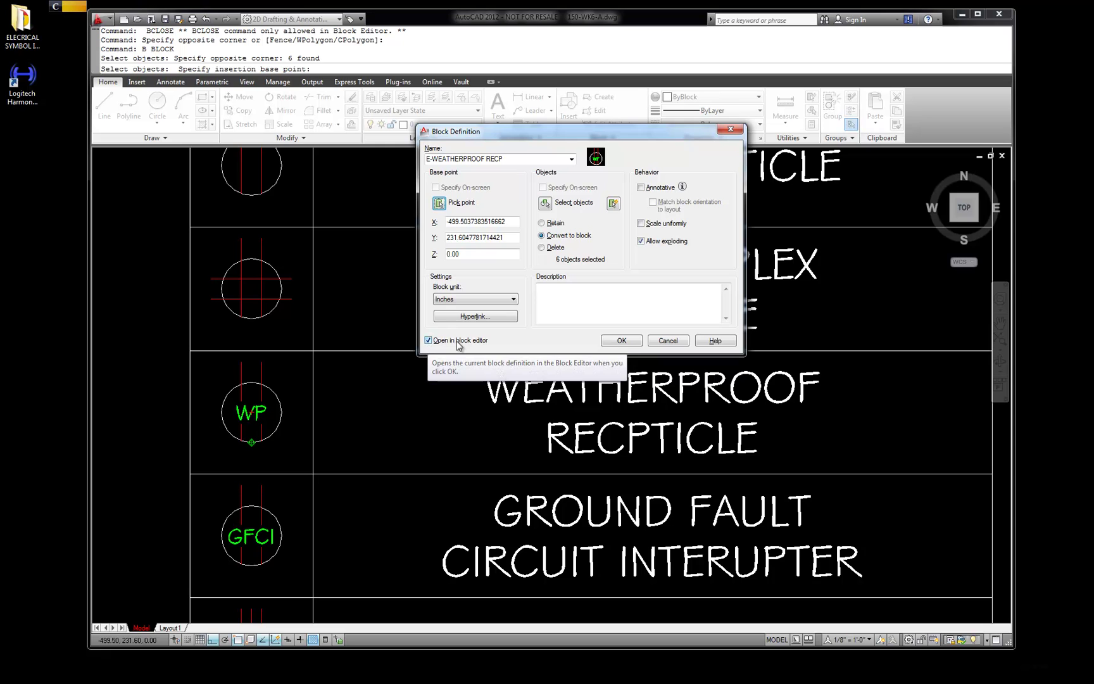
{"action": "left_click", "coordinate": [429, 341]}
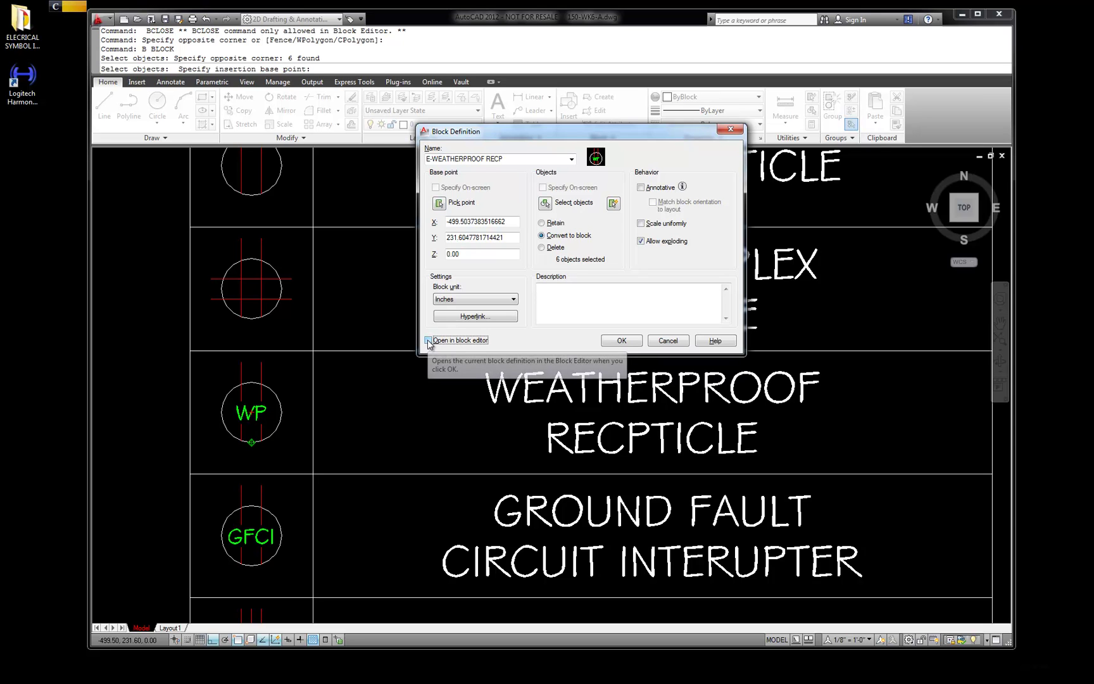
{"action": "left_click", "coordinate": [621, 341]}
Start a block definition for the ground fault circuit interrupter symbol and name it E-GFCI
{"action": "scroll", "coordinate": [590, 321], "scroll_direction": "down", "scroll_amount": 3}
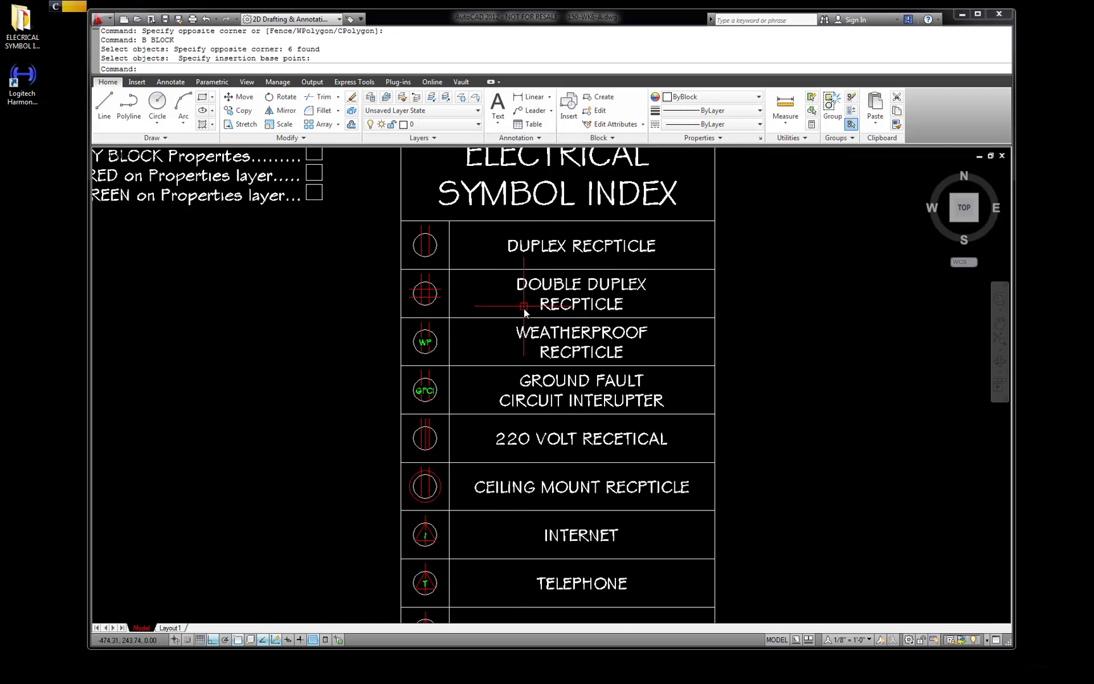
{"action": "scroll", "coordinate": [489, 362], "scroll_direction": "up", "scroll_amount": 3}
{"action": "type", "text": "b"}
{"action": "key", "text": "Return"}
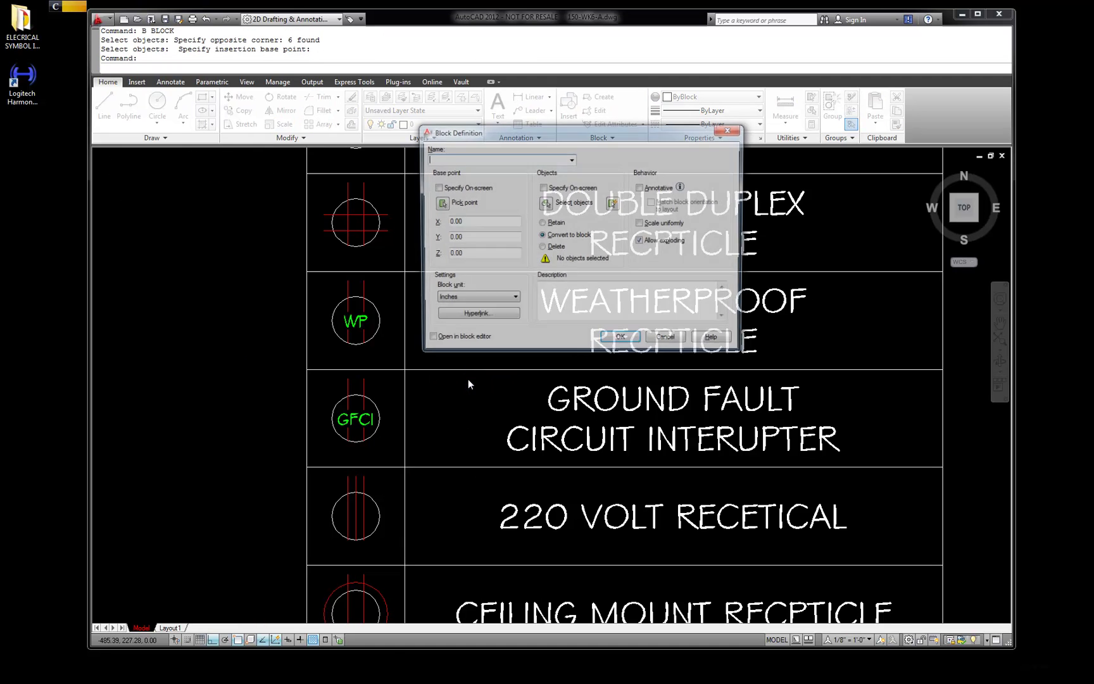
{"action": "left_click", "coordinate": [571, 159]}
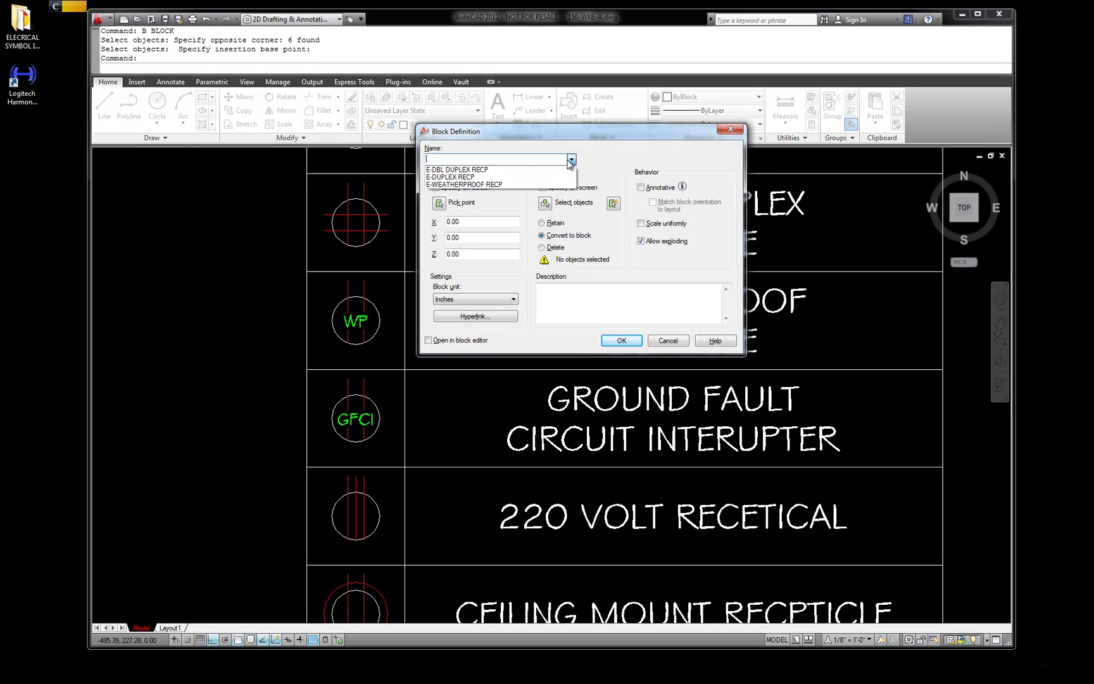
{"action": "left_click", "coordinate": [460, 158]}
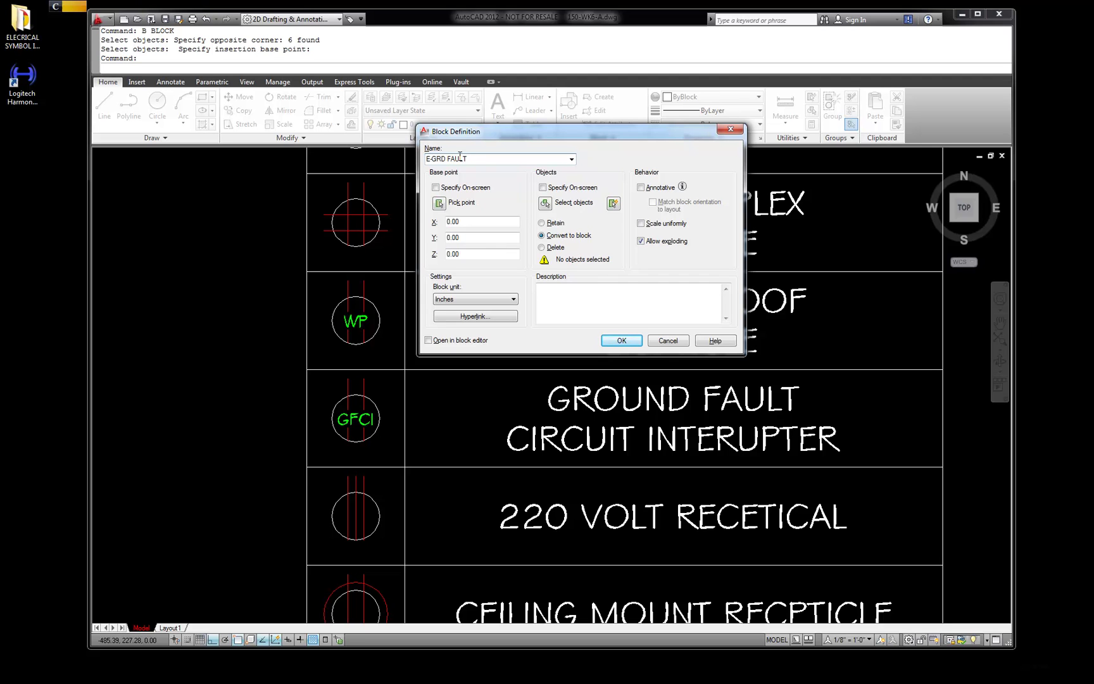
{"action": "key", "text": "BackSpace"}
{"action": "key", "text": "BackSpace"}
{"action": "key", "text": "BackSpace"}
{"action": "key", "text": "BackSpace"}
{"action": "key", "text": "BackSpace"}
{"action": "key", "text": "BackSpace"}
Select the ground fault symbol's circle, lines and GFCI text as the block's objects
{"action": "left_click", "coordinate": [545, 203]}
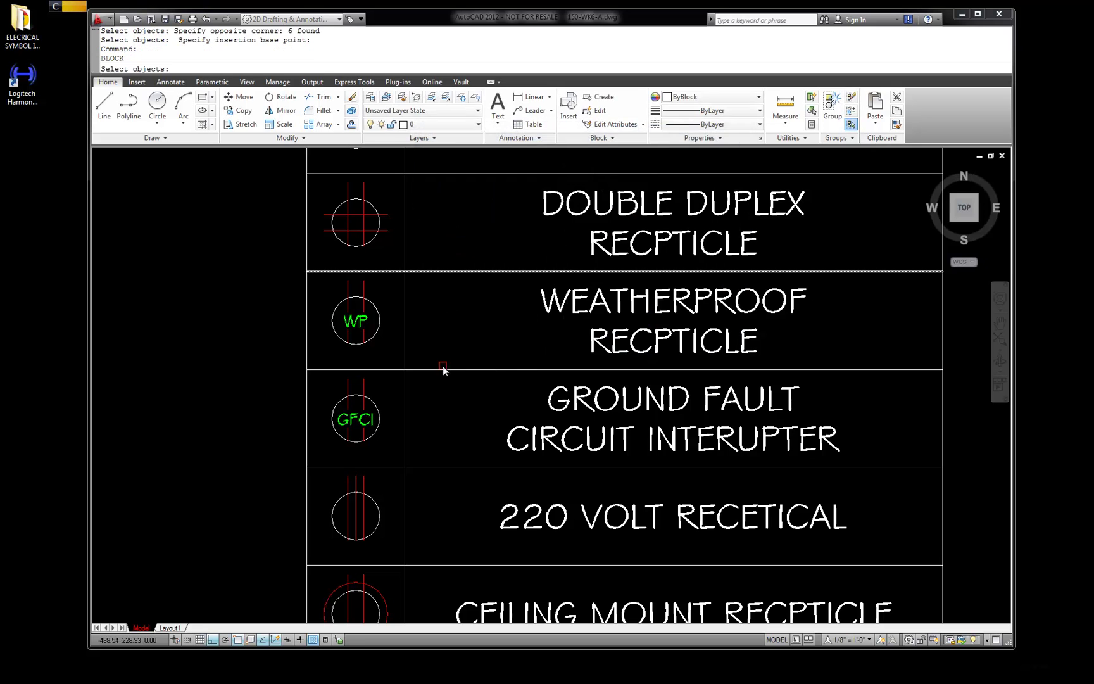
{"action": "left_click", "coordinate": [390, 451]}
{"action": "left_click", "coordinate": [323, 391]}
{"action": "key", "text": "Return"}
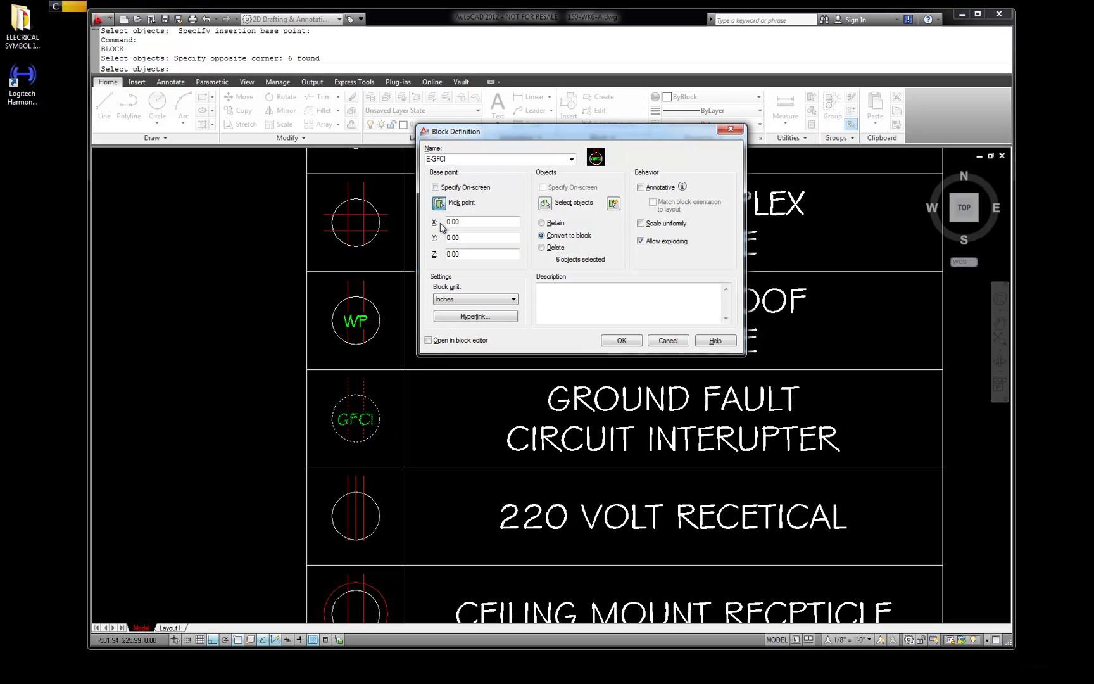
Set the base point at the GFCI circle's bottom quadrant and create the ground fault block
{"action": "left_click", "coordinate": [439, 206]}
{"action": "left_click", "coordinate": [356, 442]}
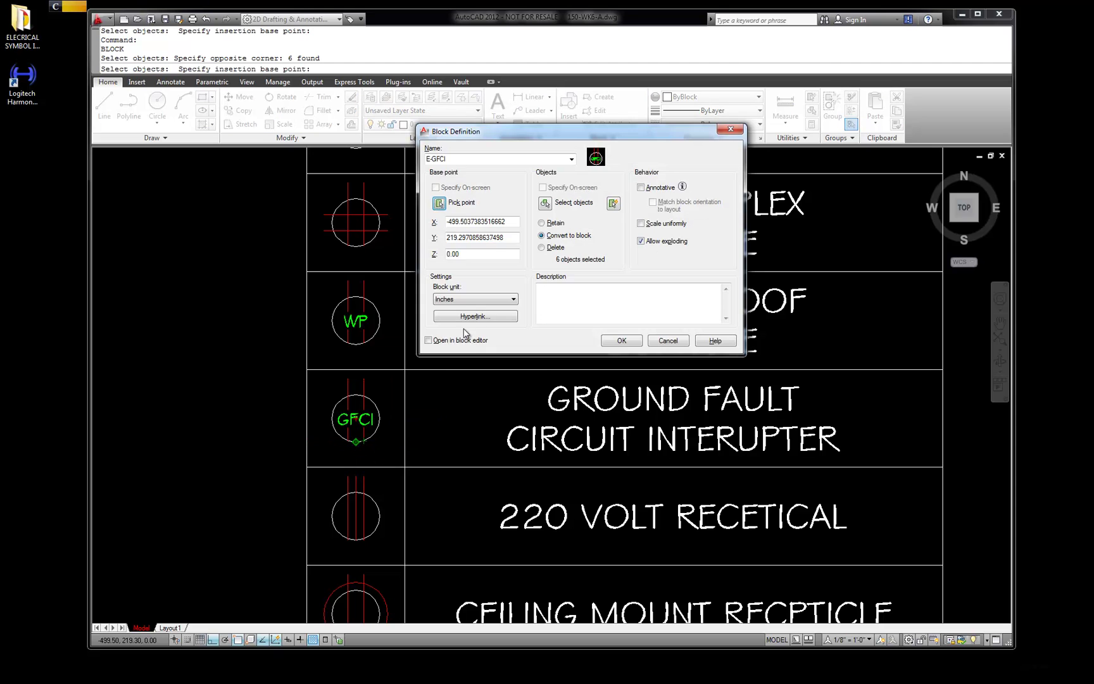
{"action": "left_click", "coordinate": [621, 340]}
{"action": "scroll", "coordinate": [487, 303], "scroll_direction": "down", "scroll_amount": 3}
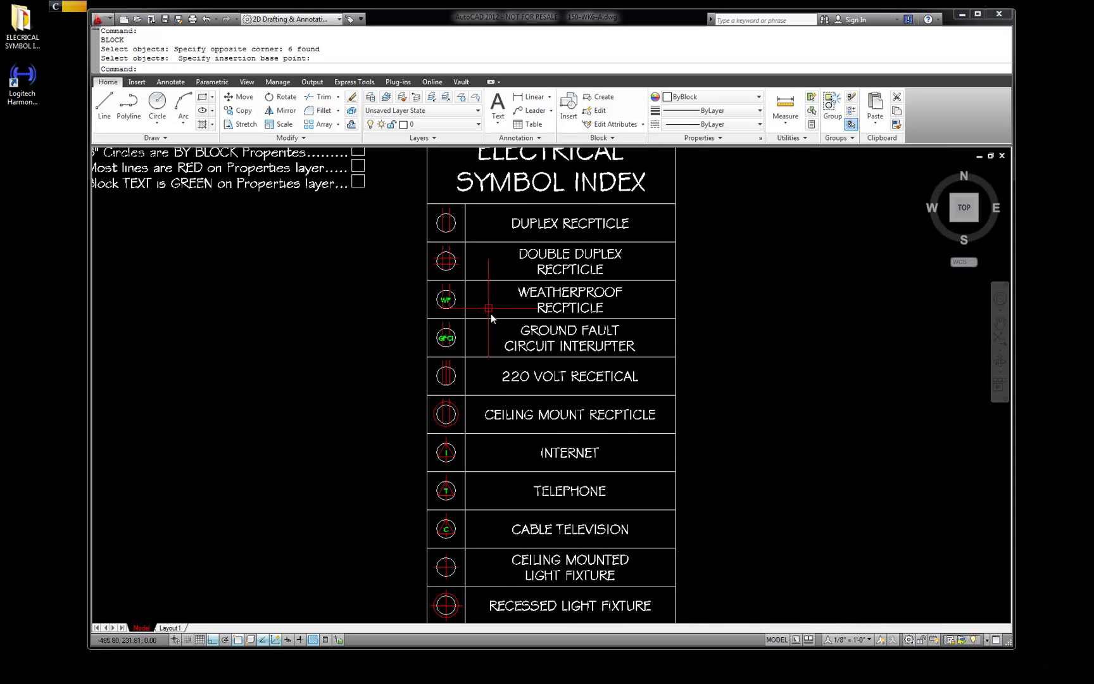
{"action": "scroll", "coordinate": [496, 385], "scroll_direction": "up", "scroll_amount": 2}
{"action": "scroll", "coordinate": [434, 373], "scroll_direction": "up", "scroll_amount": 1}
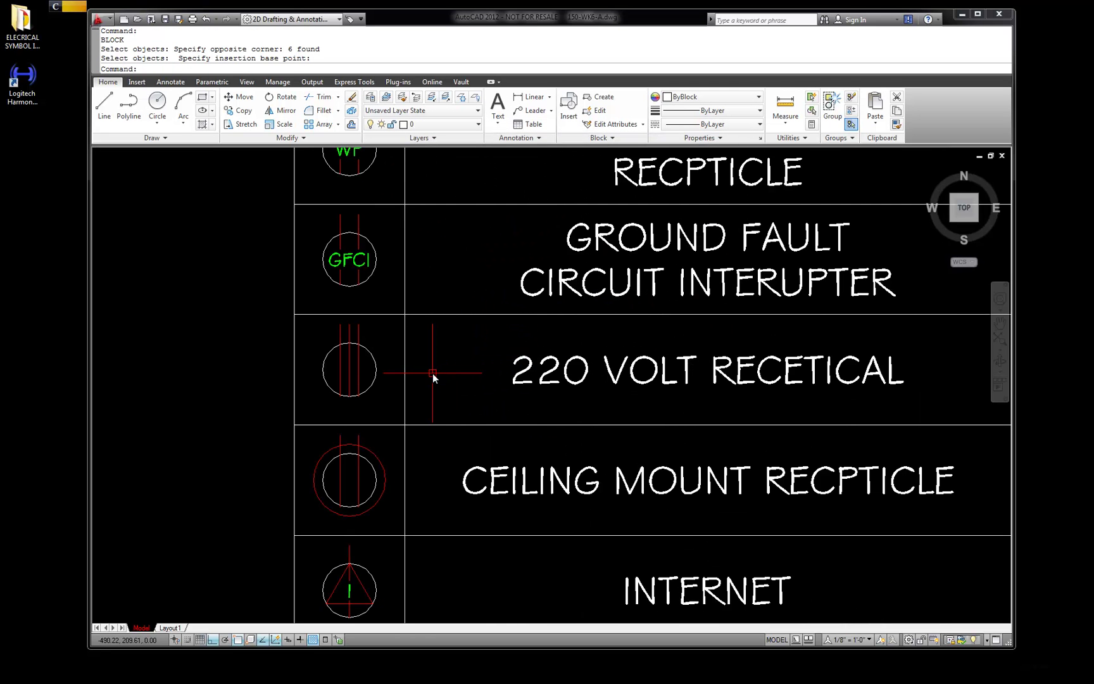
Start a block definition named E-220 VOLT RECP and select the 220 volt symbol's circle and three lines as its objects
{"action": "key", "text": "Return"}
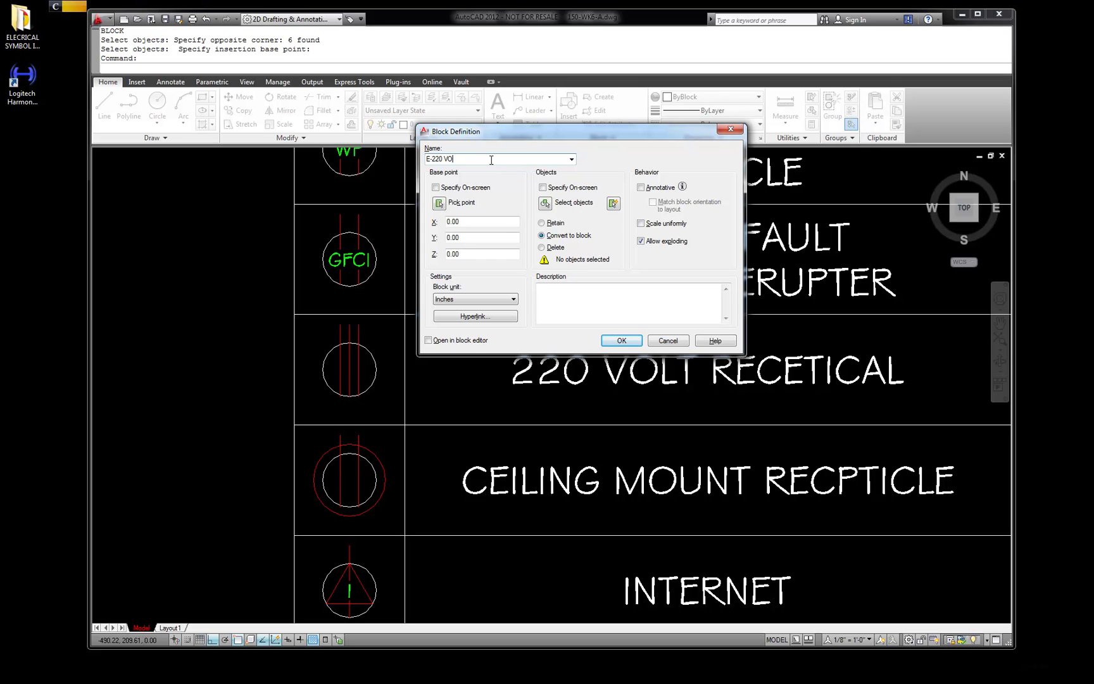
{"action": "type", "text": "RECP"}
{"action": "left_click", "coordinate": [545, 202]}
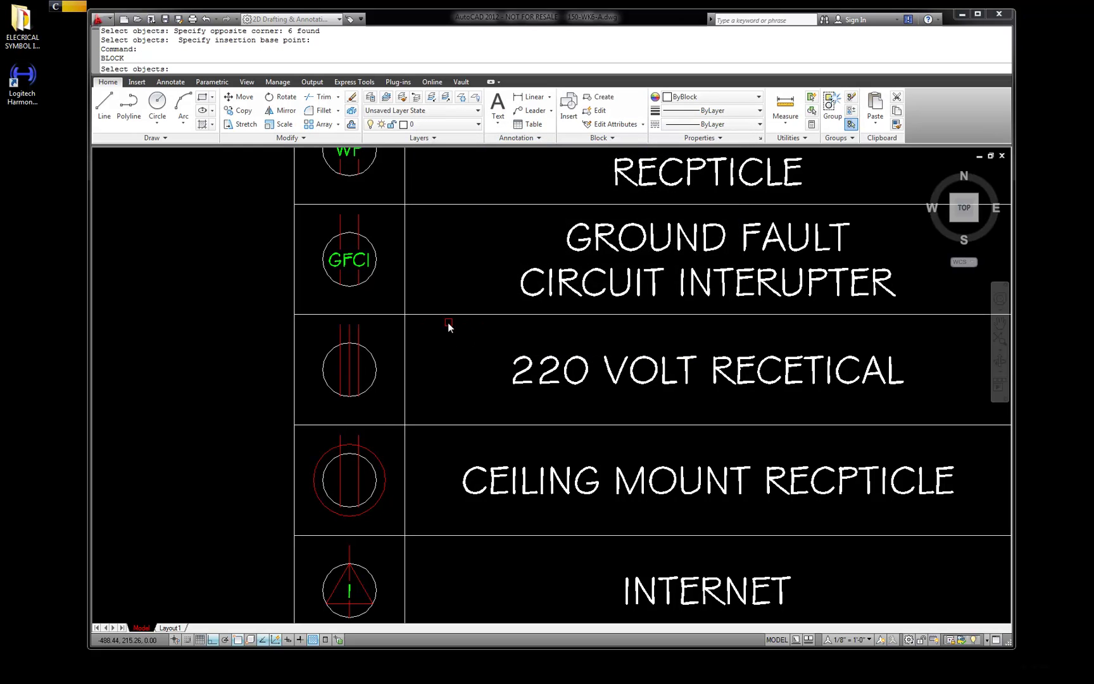
{"action": "left_click", "coordinate": [388, 395]}
{"action": "left_click", "coordinate": [319, 342]}
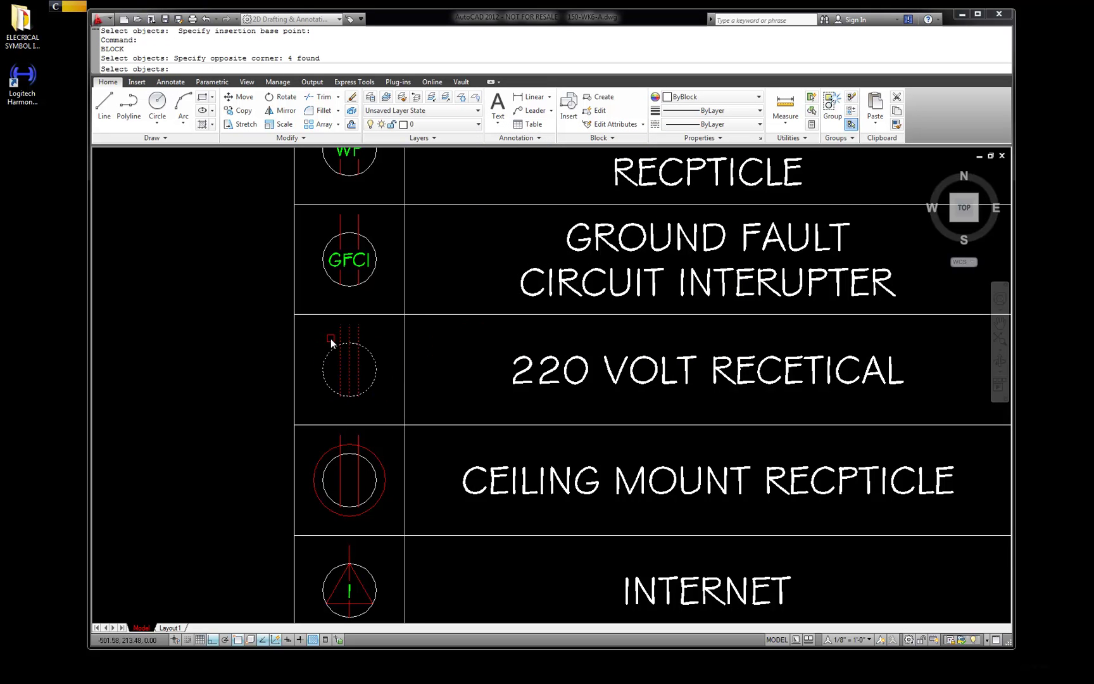
{"action": "key", "text": "Return"}
Set the base point at the 220 volt circle's bottom quadrant and create the block
{"action": "left_click", "coordinate": [439, 202]}
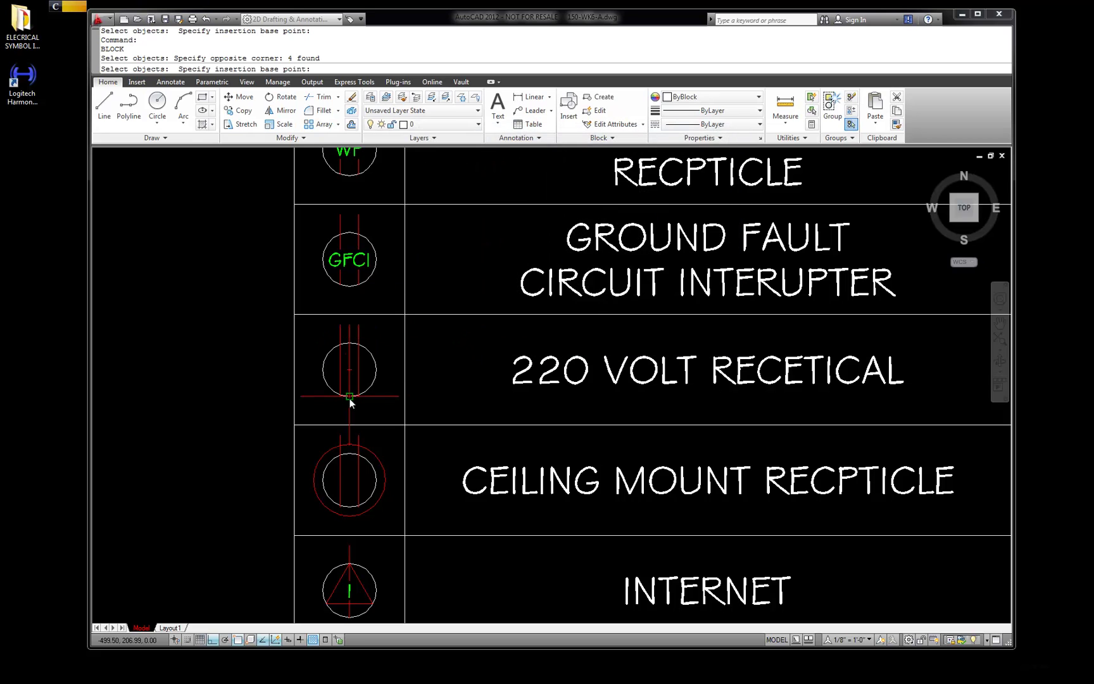
{"action": "left_click", "coordinate": [349, 396]}
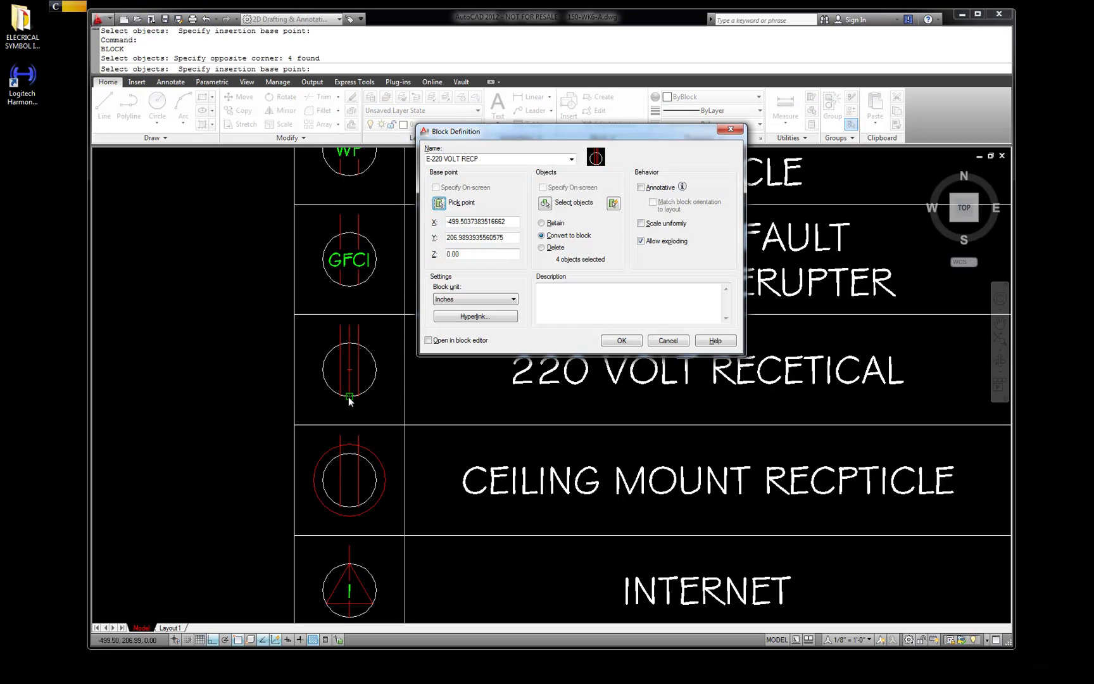
{"action": "left_click", "coordinate": [621, 340]}
Examine the remaining index symbols down to the fan, heat and light combinations
{"action": "scroll", "coordinate": [435, 442], "scroll_direction": "down", "scroll_amount": 4}
{"action": "scroll", "coordinate": [454, 326], "scroll_direction": "down", "scroll_amount": 5}
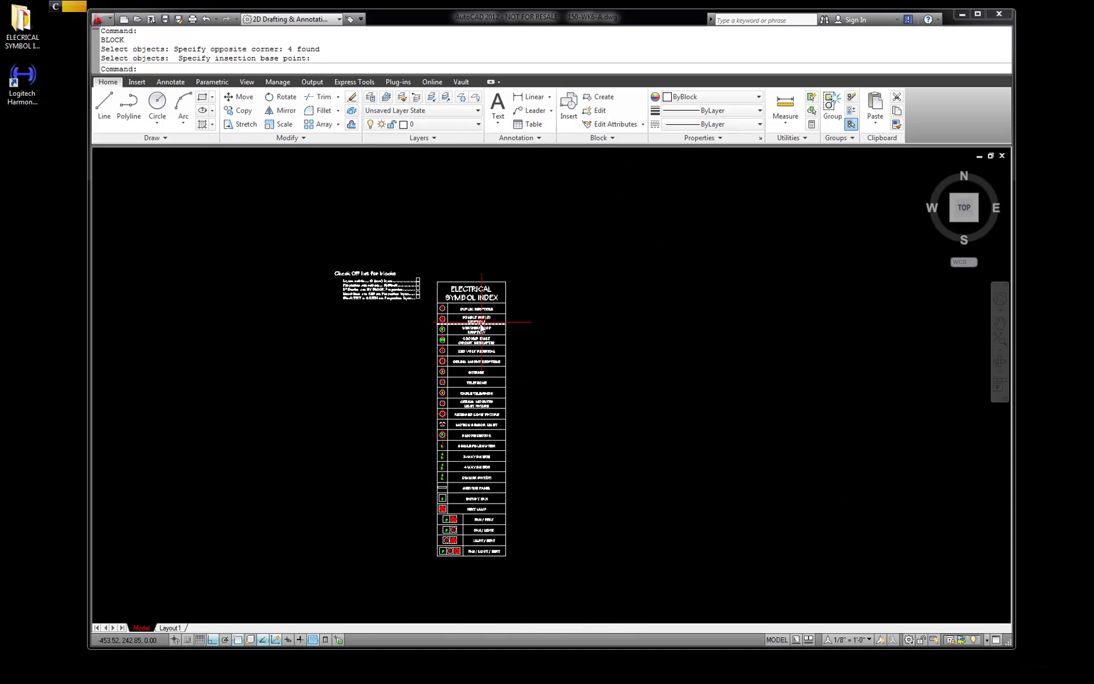
{"action": "scroll", "coordinate": [469, 317], "scroll_direction": "up", "scroll_amount": 3}
{"action": "scroll", "coordinate": [475, 330], "scroll_direction": "down", "scroll_amount": 2}
{"action": "scroll", "coordinate": [474, 328], "scroll_direction": "up", "scroll_amount": 5}
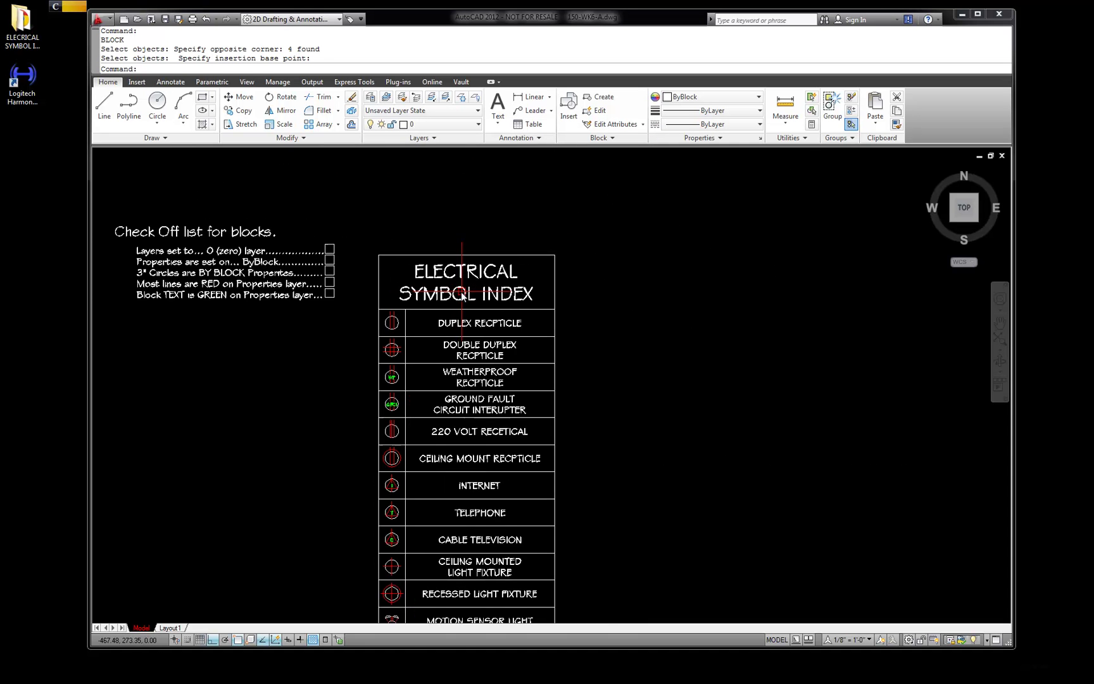
{"action": "scroll", "coordinate": [454, 288], "scroll_direction": "down", "scroll_amount": 9}
{"action": "scroll", "coordinate": [445, 405], "scroll_direction": "up", "scroll_amount": 8}
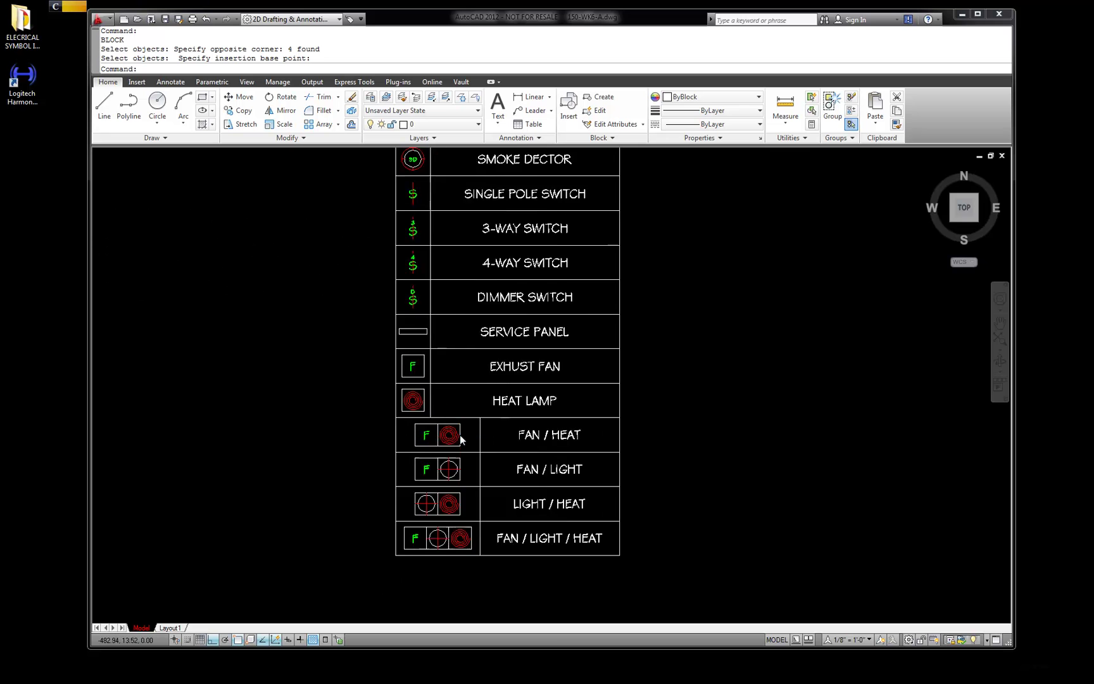
{"action": "scroll", "coordinate": [456, 438], "scroll_direction": "up", "scroll_amount": 3}
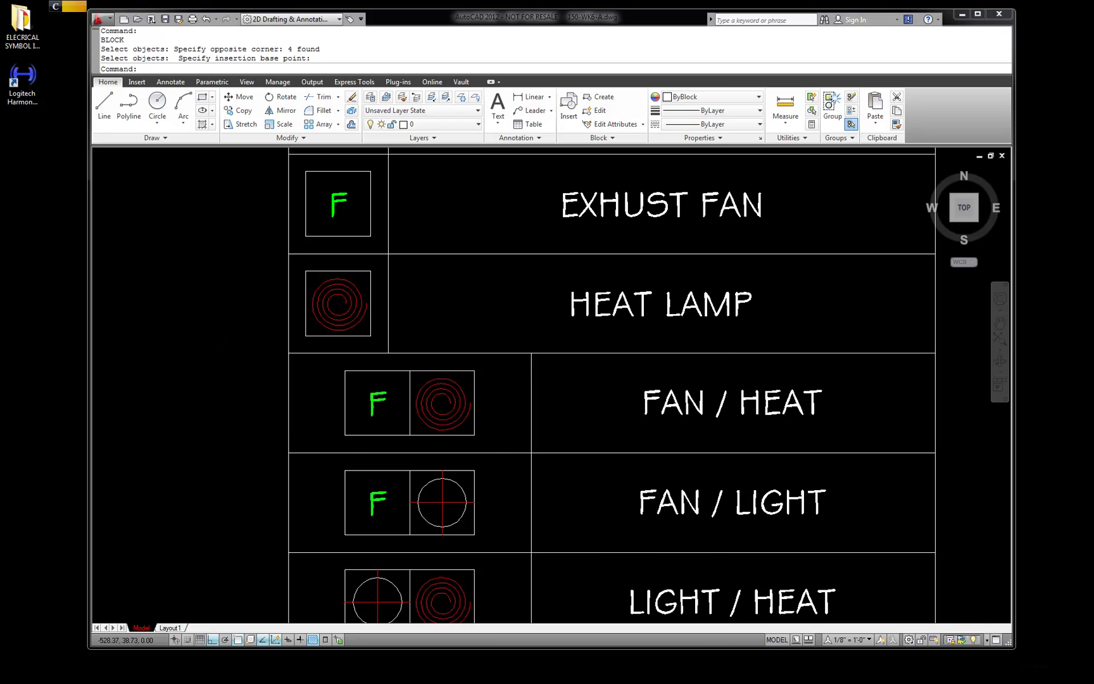
Switch to the electrical symbol index PDF in Adobe Acrobat and examine the insertion points marked on the symbols, then close it
{"action": "key", "text": "alt+Tab"}
{"action": "left_click_drag", "start_coordinate": [342, 146], "coordinate": [577, 57]}
{"action": "scroll", "coordinate": [300, 525], "scroll_direction": "down", "scroll_amount": 2}
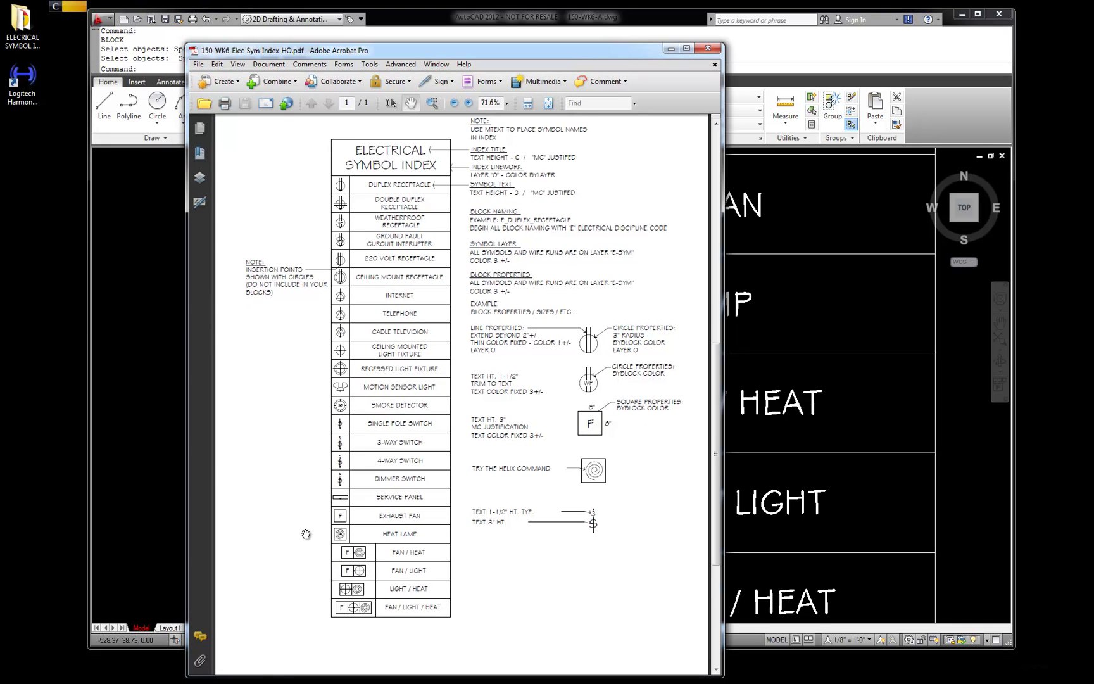
{"action": "left_click", "coordinate": [432, 102]}
{"action": "left_click_drag", "start_coordinate": [283, 415], "coordinate": [477, 625]}
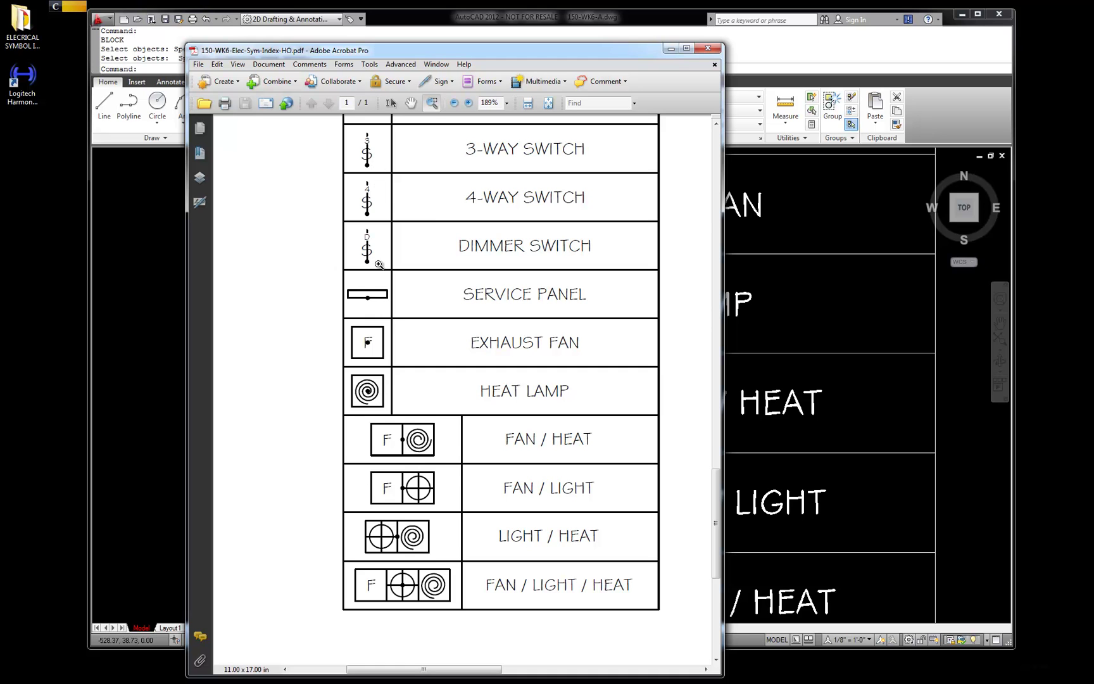
{"action": "scroll", "coordinate": [377, 234], "scroll_direction": "up", "scroll_amount": 5}
{"action": "scroll", "coordinate": [377, 311], "scroll_direction": "up", "scroll_amount": 3}
{"action": "key", "text": "h"}
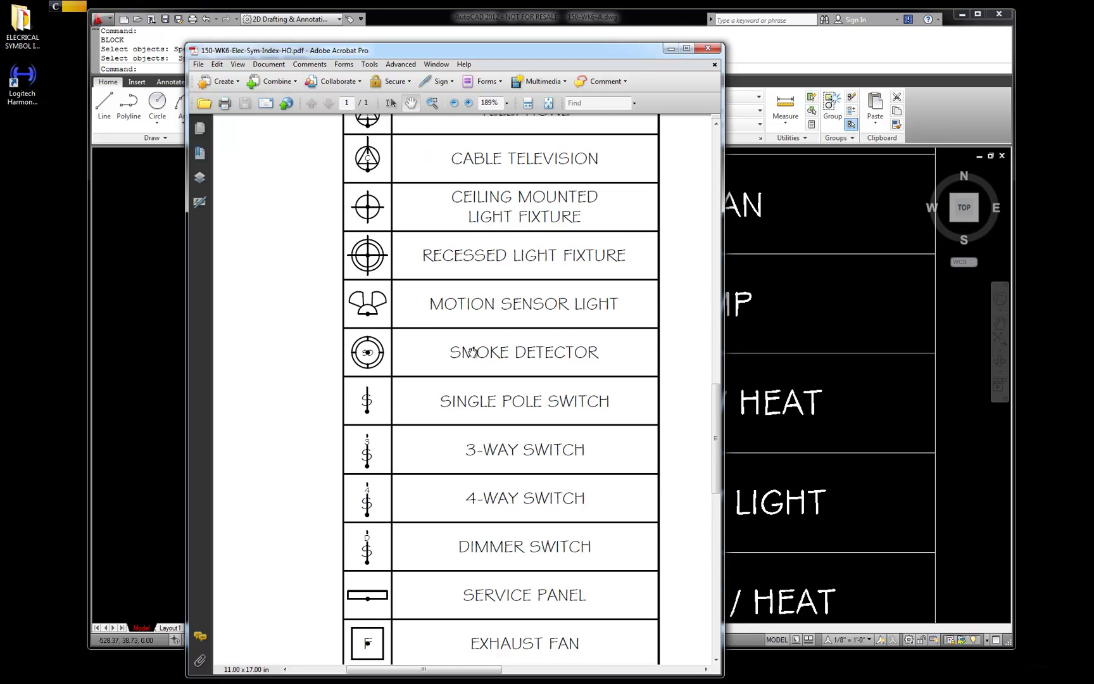
{"action": "left_click", "coordinate": [708, 48]}
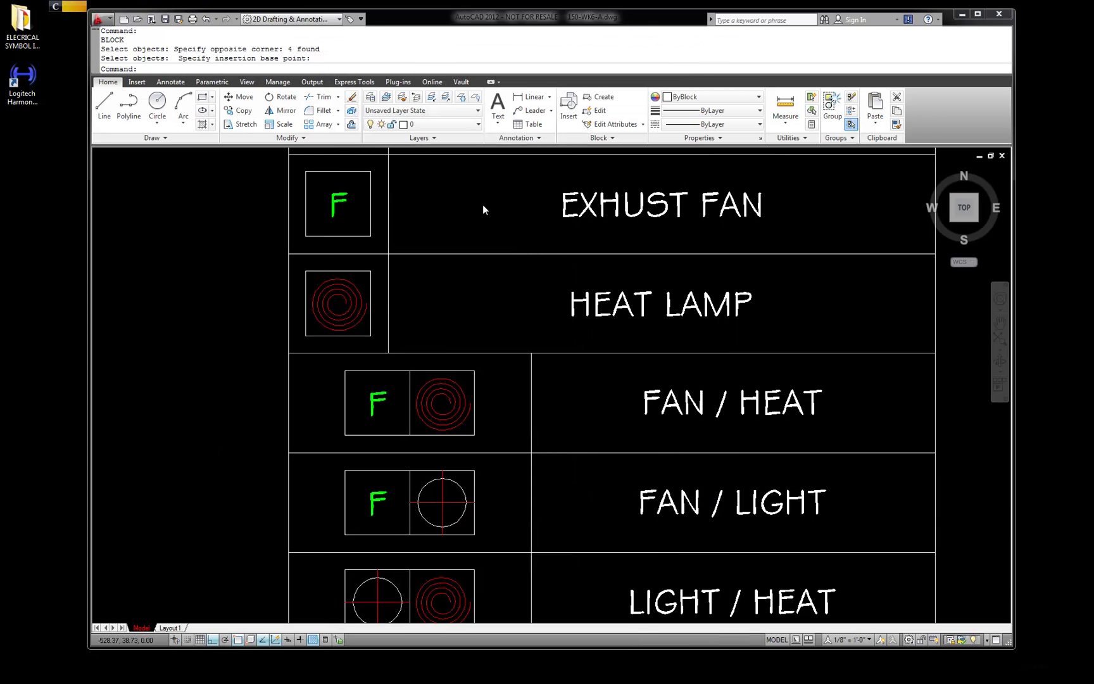
Create a new layer named E-SYM in the layer manager
{"action": "scroll", "coordinate": [495, 325], "scroll_direction": "down", "scroll_amount": 10}
{"action": "scroll", "coordinate": [479, 233], "scroll_direction": "up", "scroll_amount": 5}
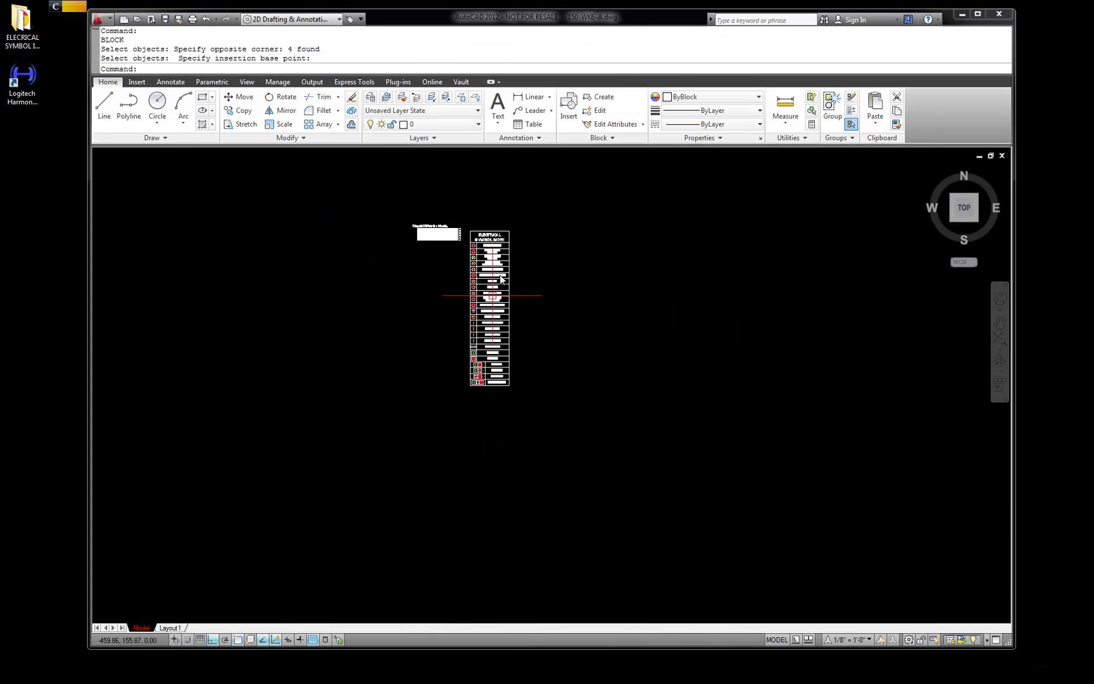
{"action": "scroll", "coordinate": [479, 233], "scroll_direction": "up", "scroll_amount": 6}
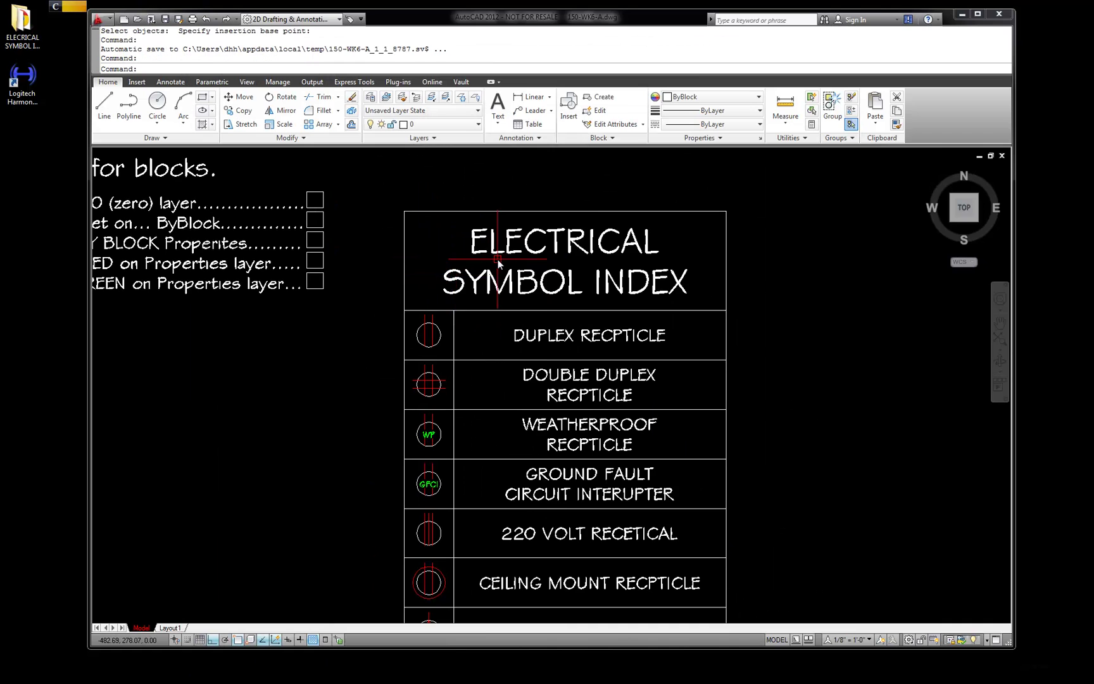
{"action": "scroll", "coordinate": [617, 275], "scroll_direction": "down", "scroll_amount": 4}
{"action": "scroll", "coordinate": [502, 324], "scroll_direction": "up", "scroll_amount": 3}
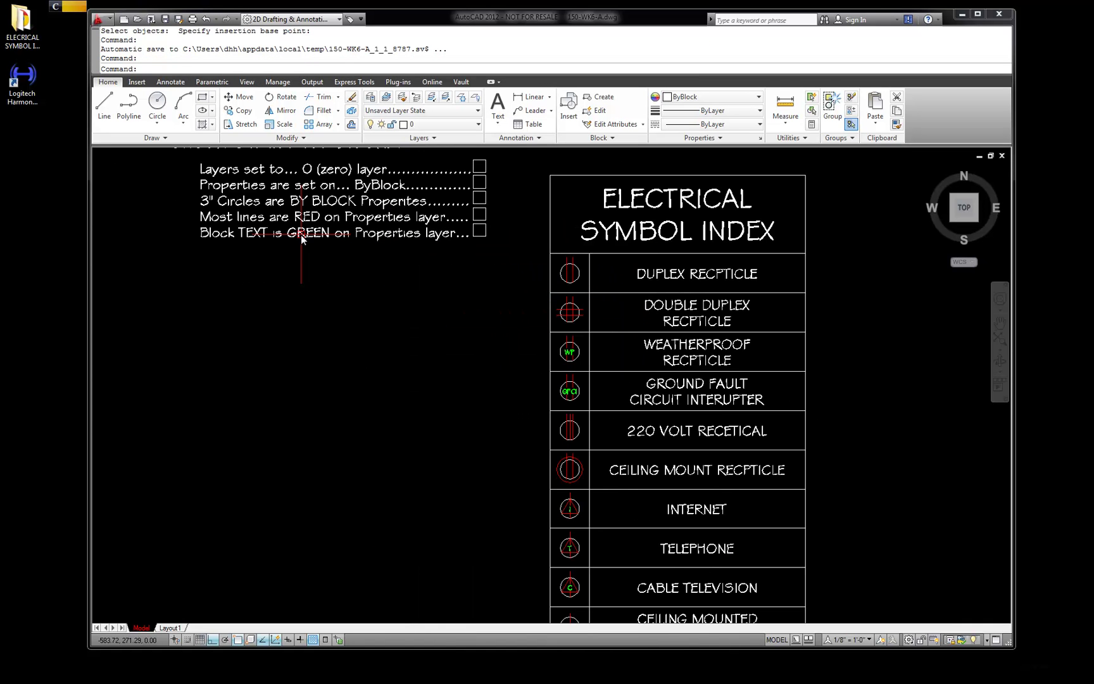
{"action": "key", "text": "Escape"}
{"action": "key", "text": "Escape"}
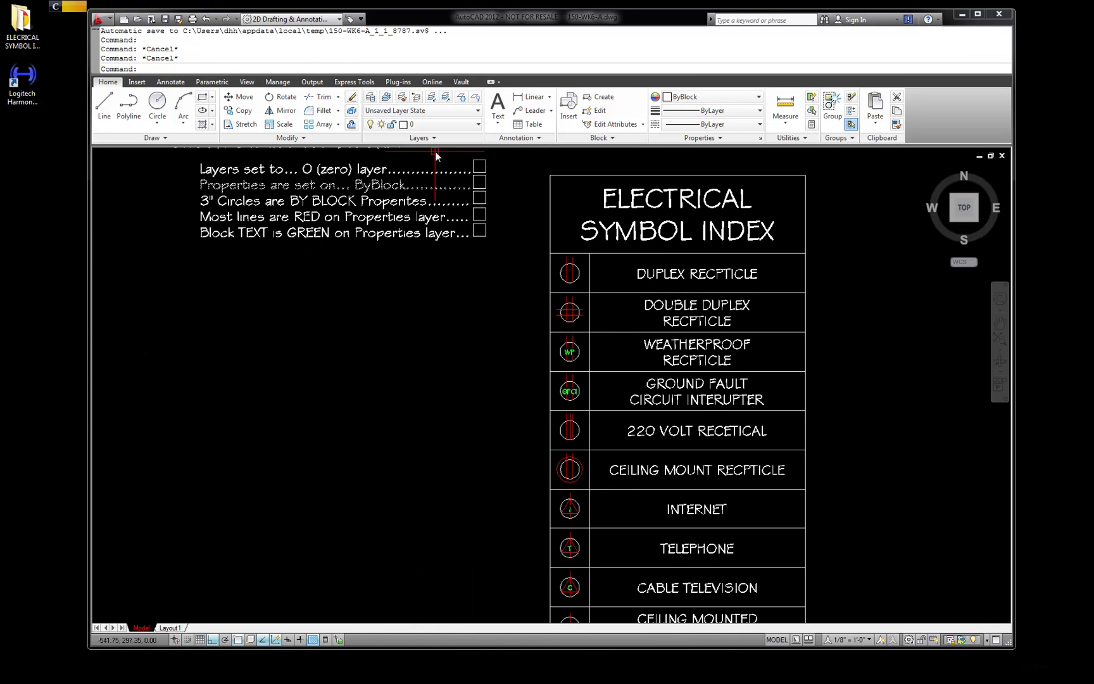
{"action": "left_click", "coordinate": [477, 126]}
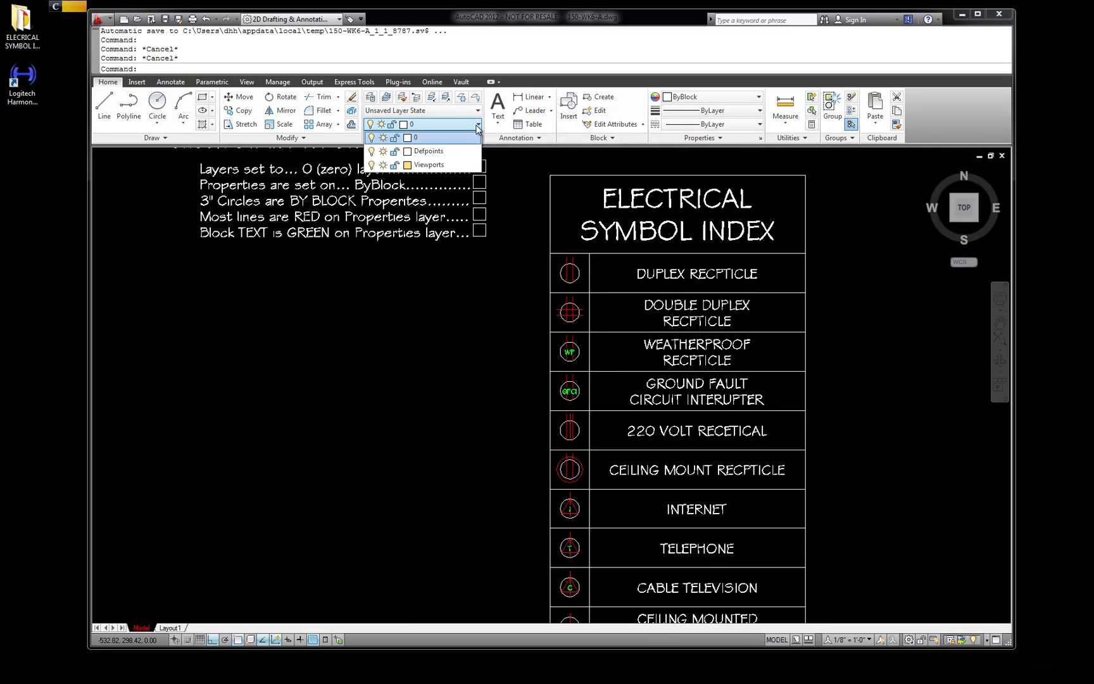
{"action": "left_click", "coordinate": [372, 100]}
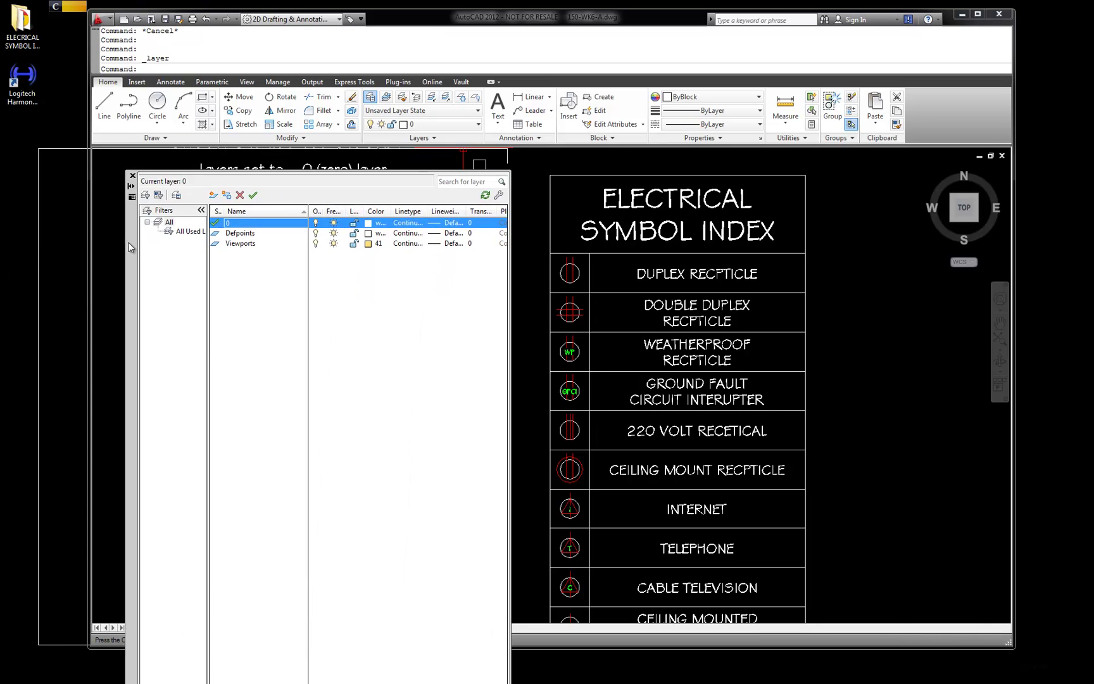
{"action": "left_click", "coordinate": [213, 195]}
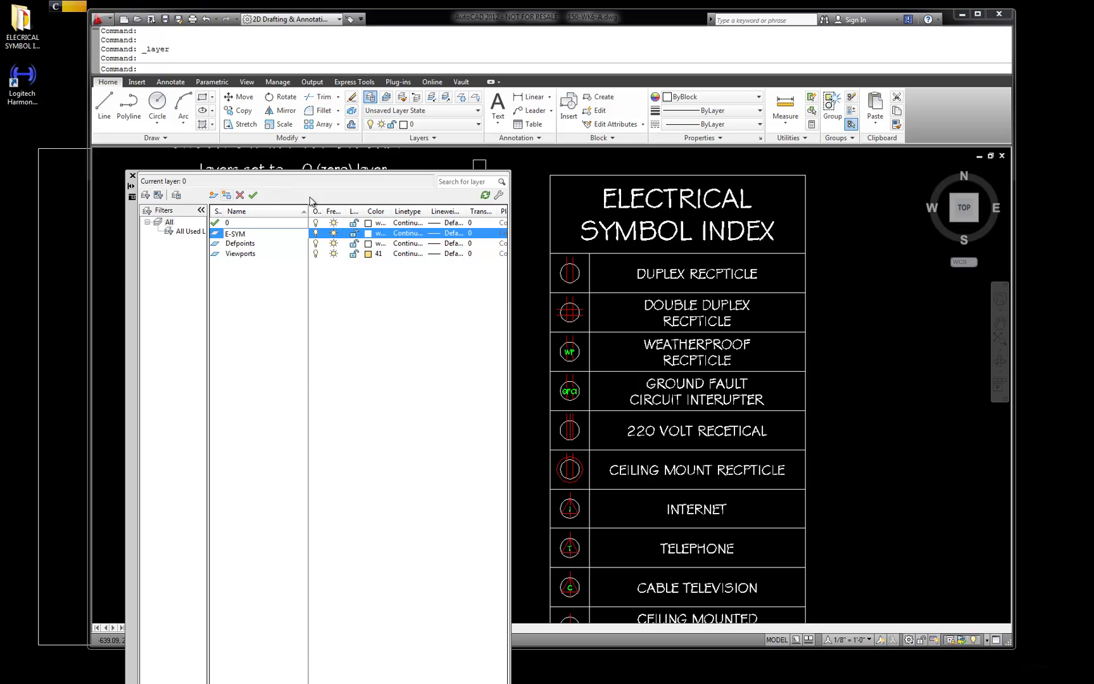
Set the E-SYM layer's color to 73 and make it the current layer
{"action": "left_click", "coordinate": [367, 234]}
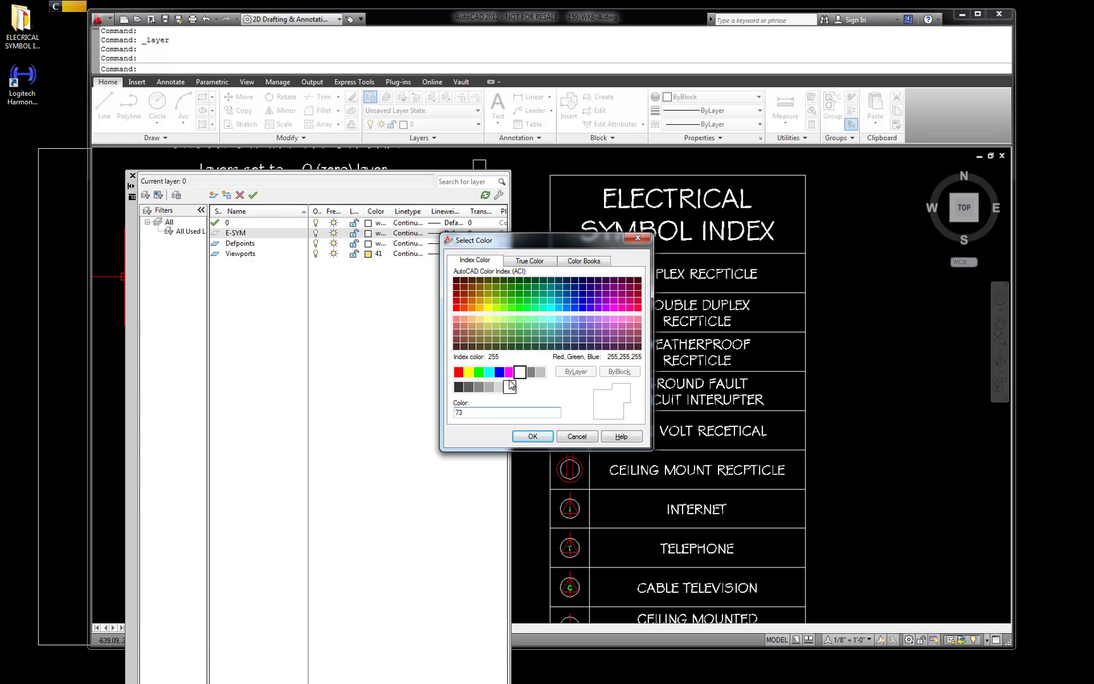
{"action": "left_click", "coordinate": [533, 436]}
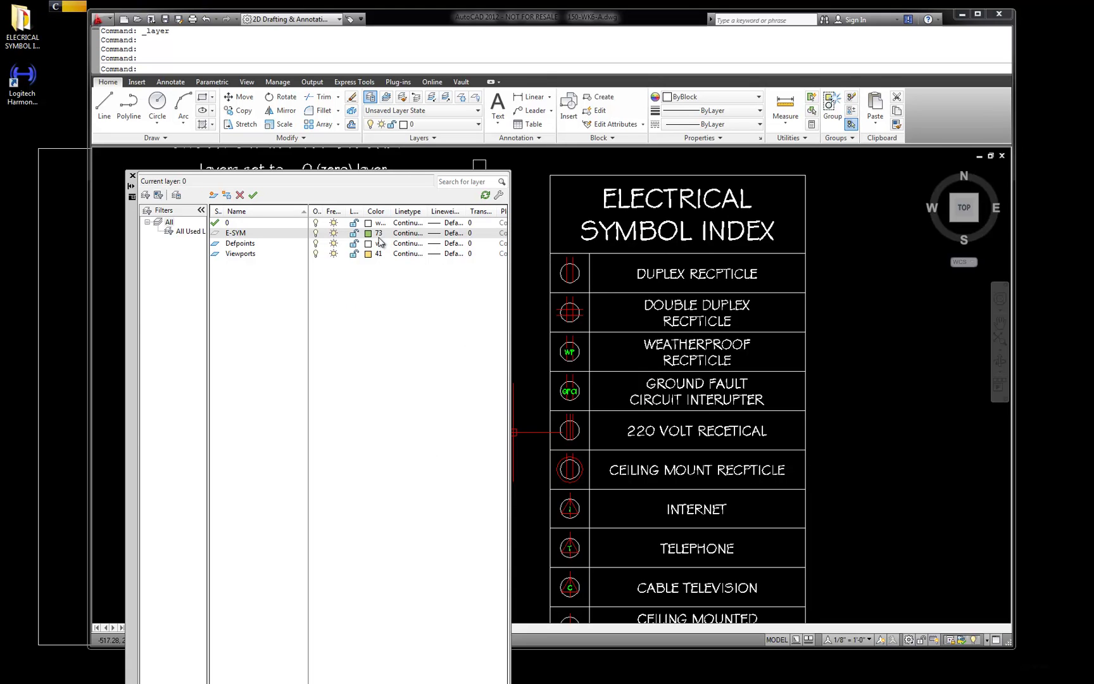
{"action": "double_click", "coordinate": [235, 234]}
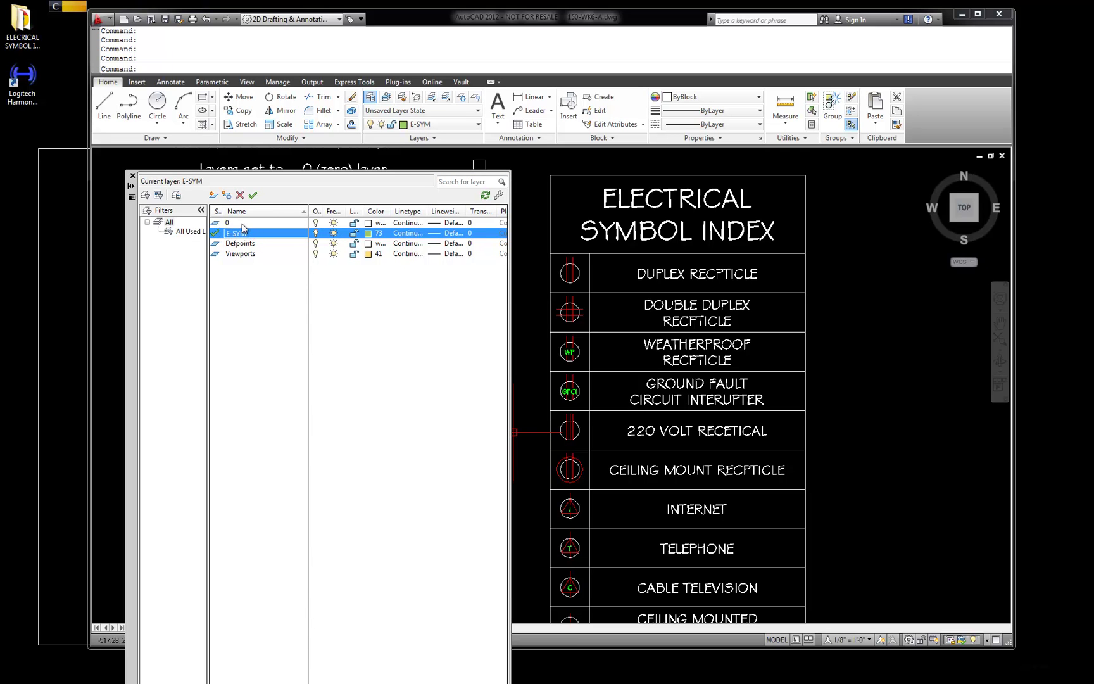
Switch the current layer in turn to 0, E-SYM, Defpoints and Viewports
{"action": "double_click", "coordinate": [242, 225]}
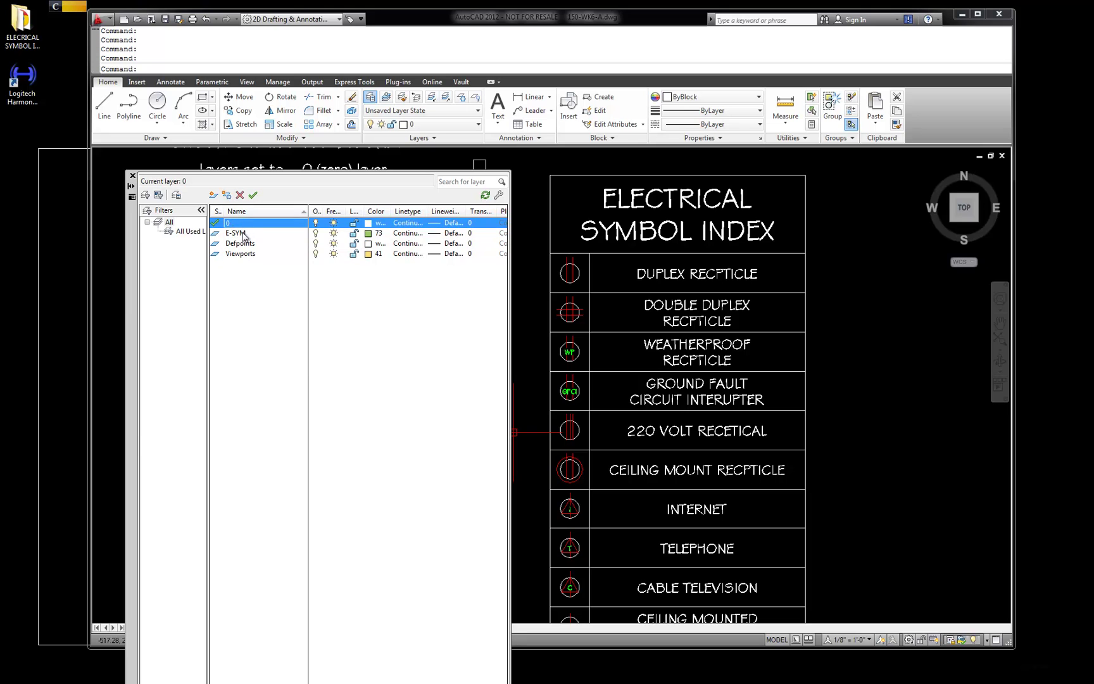
{"action": "left_click", "coordinate": [243, 235]}
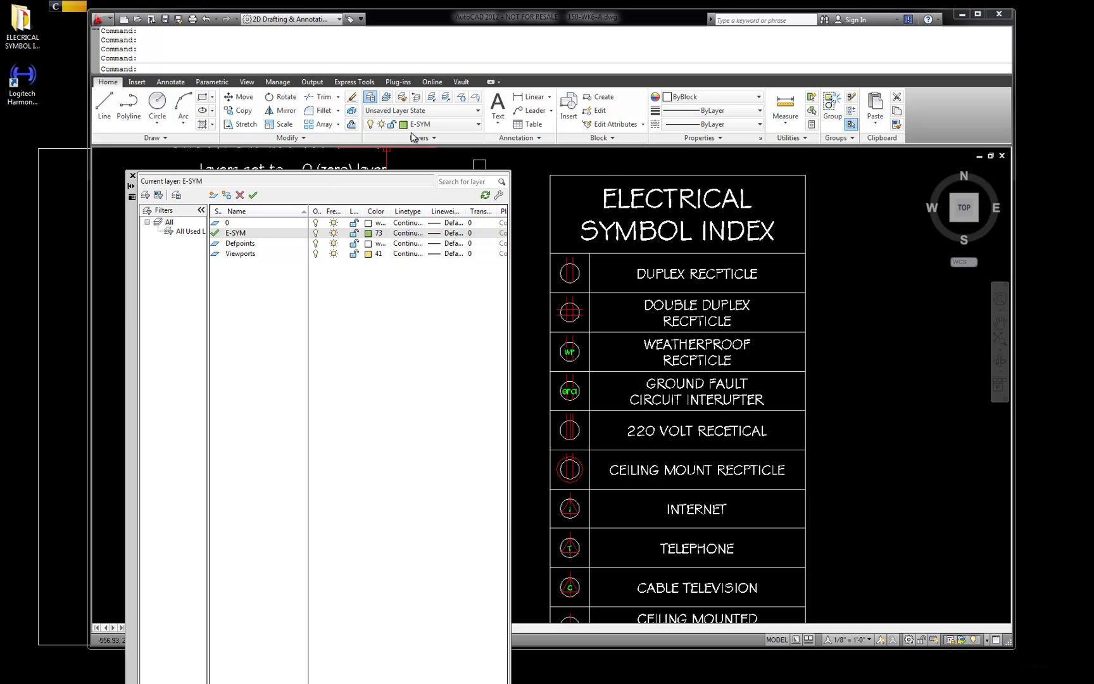
{"action": "left_click", "coordinate": [429, 125]}
{"action": "left_click", "coordinate": [429, 125]}
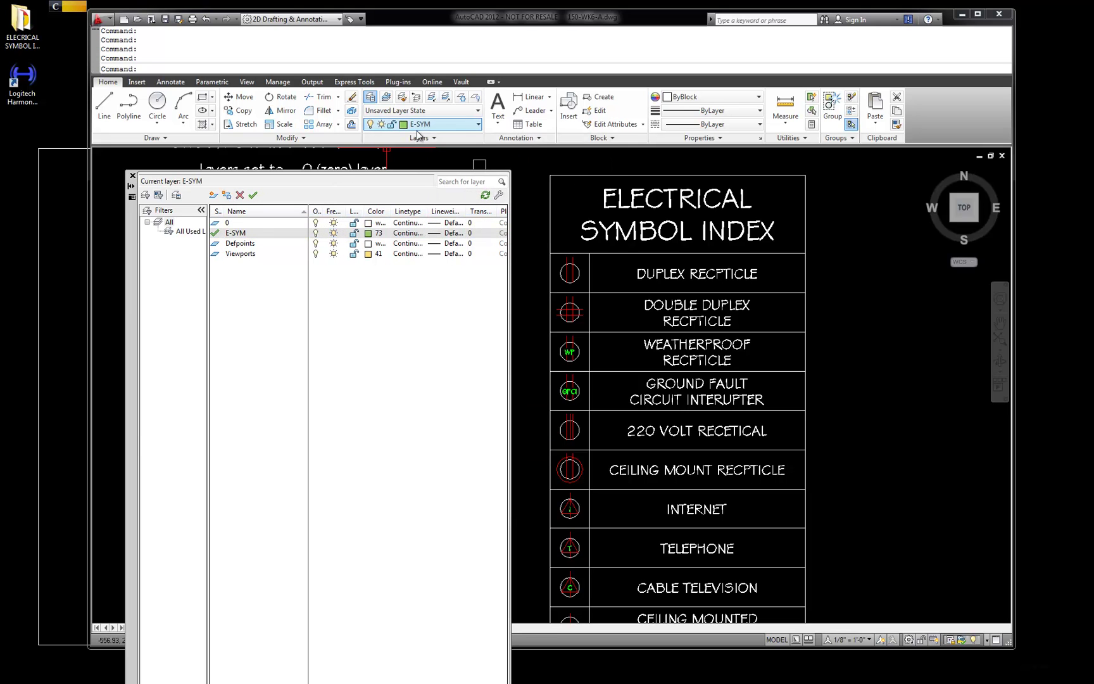
{"action": "double_click", "coordinate": [244, 244]}
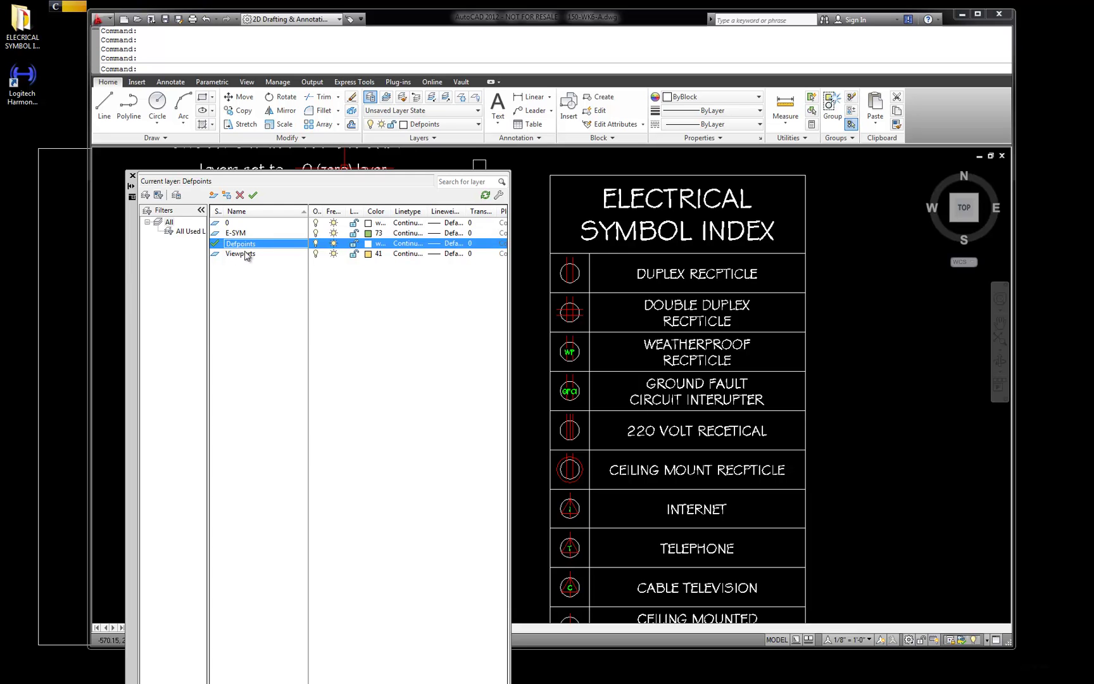
{"action": "double_click", "coordinate": [246, 254]}
Make E-SYM the current layer and close the layer manager
{"action": "double_click", "coordinate": [240, 234]}
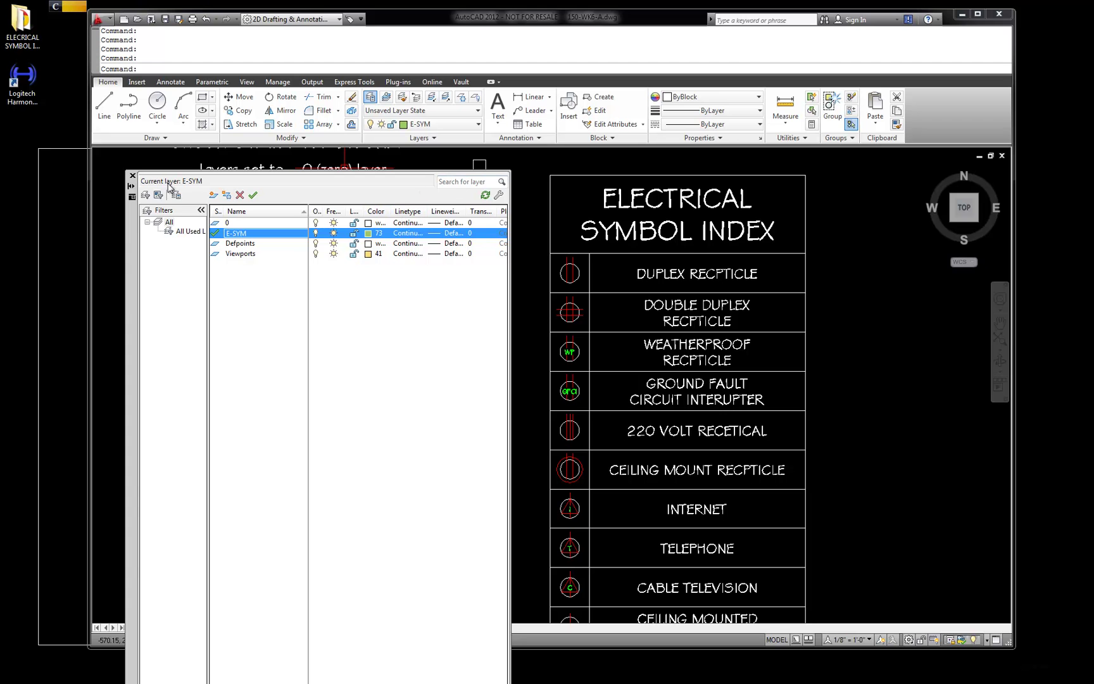
{"action": "left_click", "coordinate": [133, 176]}
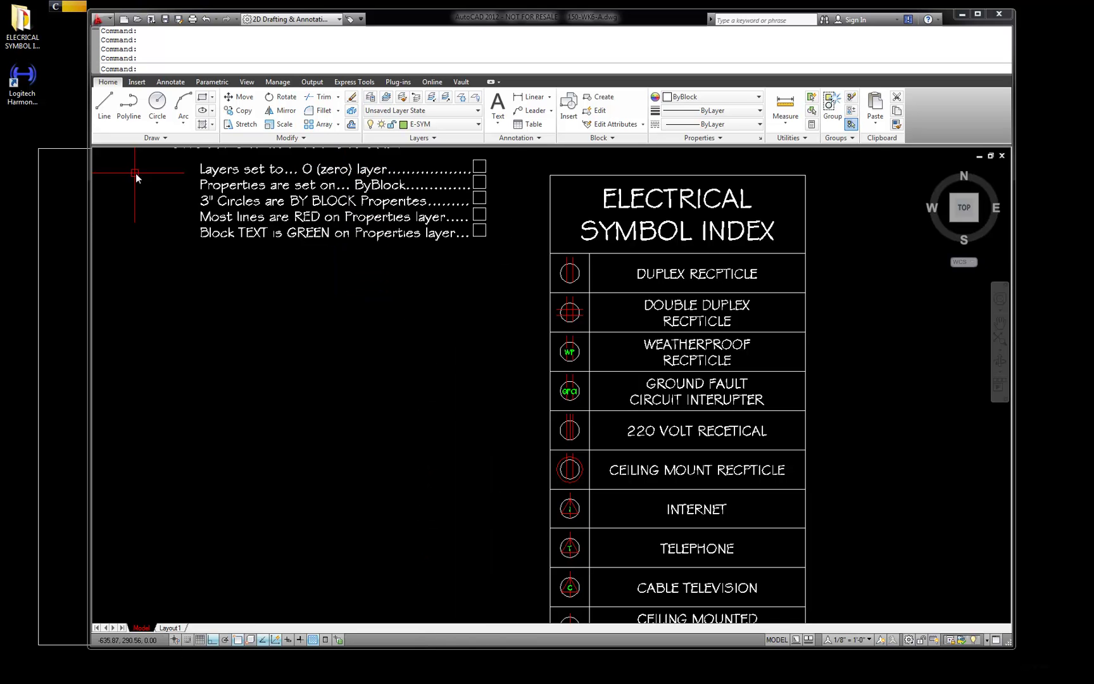
Select the first index symbols one by one to inspect their block grips and layer, clearing each selection
{"action": "scroll", "coordinate": [589, 254], "scroll_direction": "up", "scroll_amount": 8}
{"action": "left_click", "coordinate": [525, 322]}
{"action": "scroll", "coordinate": [544, 325], "scroll_direction": "down", "scroll_amount": 4}
{"action": "scroll", "coordinate": [535, 325], "scroll_direction": "up", "scroll_amount": 5}
{"action": "key", "text": "Escape"}
{"action": "left_click", "coordinate": [535, 314]}
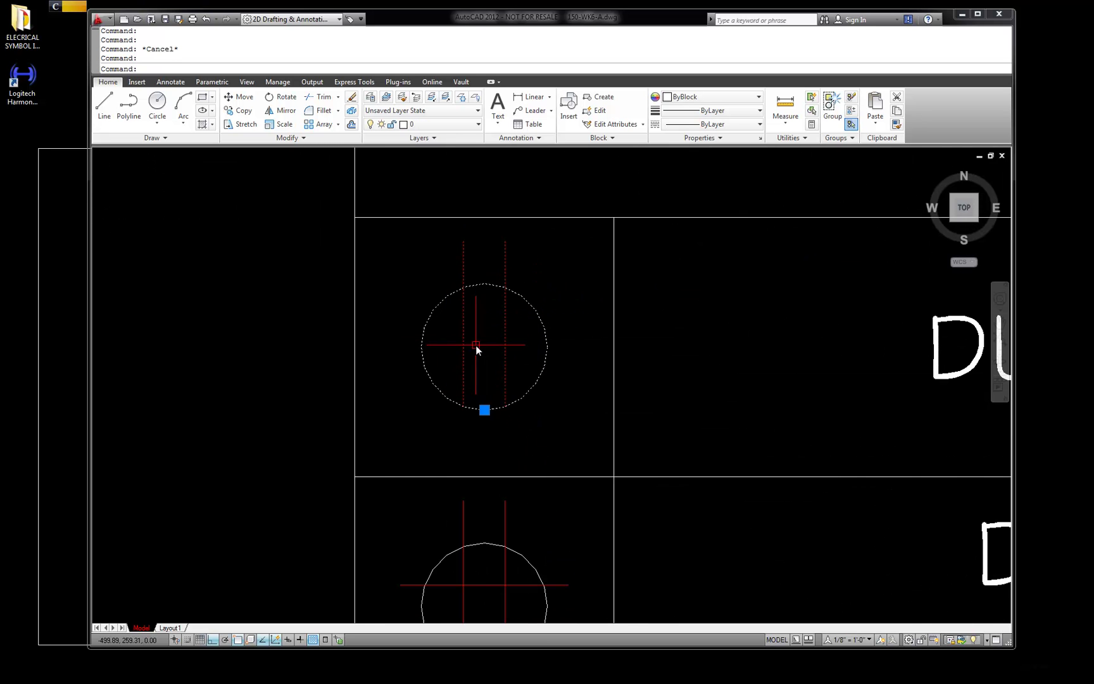
{"action": "scroll", "coordinate": [528, 290], "scroll_direction": "down", "scroll_amount": 4}
{"action": "key", "text": "Escape"}
{"action": "scroll", "coordinate": [525, 395], "scroll_direction": "up", "scroll_amount": 5}
{"action": "left_click", "coordinate": [530, 379]}
{"action": "key", "text": "Escape"}
{"action": "scroll", "coordinate": [522, 374], "scroll_direction": "down", "scroll_amount": 4}
{"action": "scroll", "coordinate": [528, 419], "scroll_direction": "up", "scroll_amount": 5}
{"action": "left_click", "coordinate": [525, 416]}
{"action": "key", "text": "Escape"}
{"action": "scroll", "coordinate": [435, 371], "scroll_direction": "down", "scroll_amount": 2}
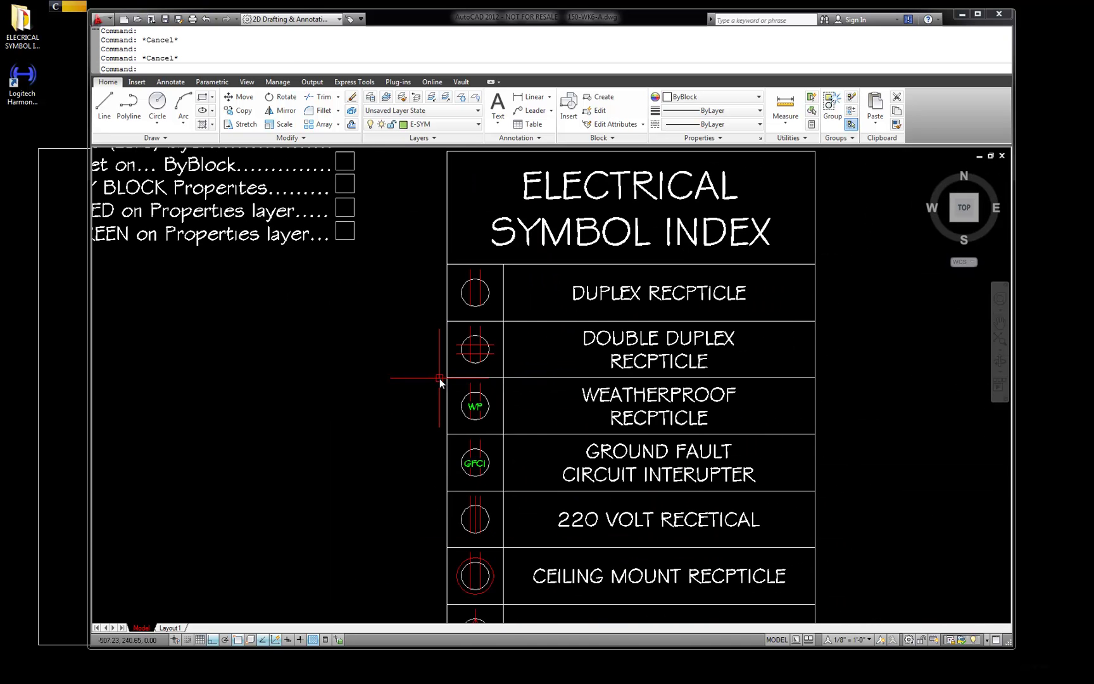
Insert the E-DUPLEX RECP block at full scale in the empty drawing area beside the symbol index
{"action": "left_click", "coordinate": [139, 83]}
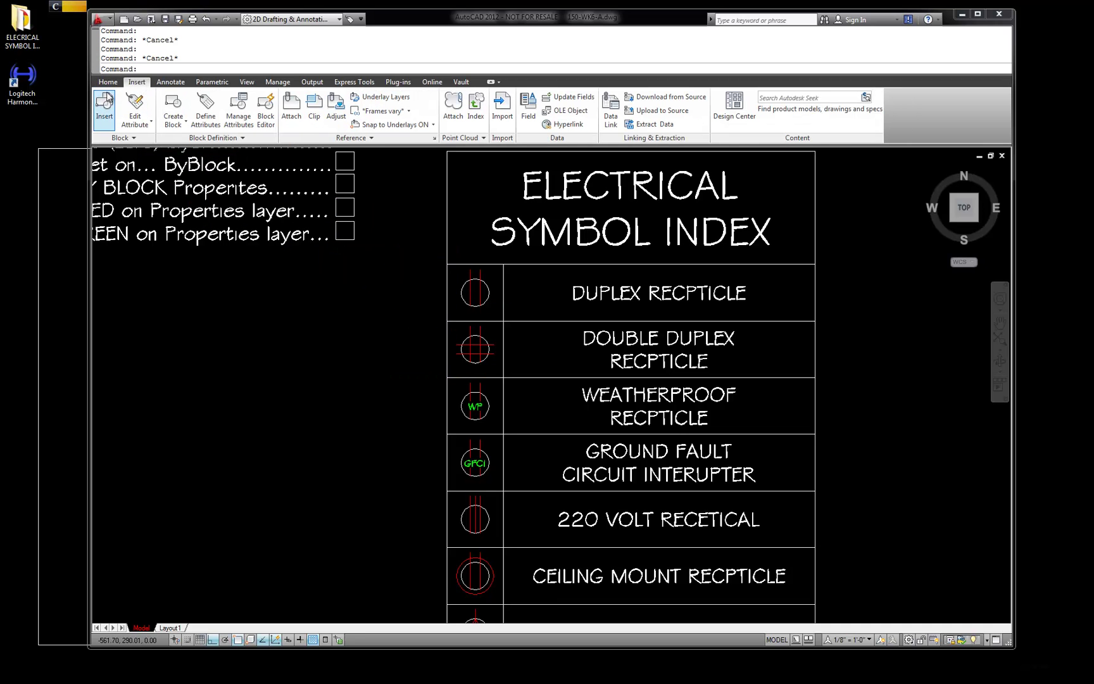
{"action": "left_click", "coordinate": [105, 105]}
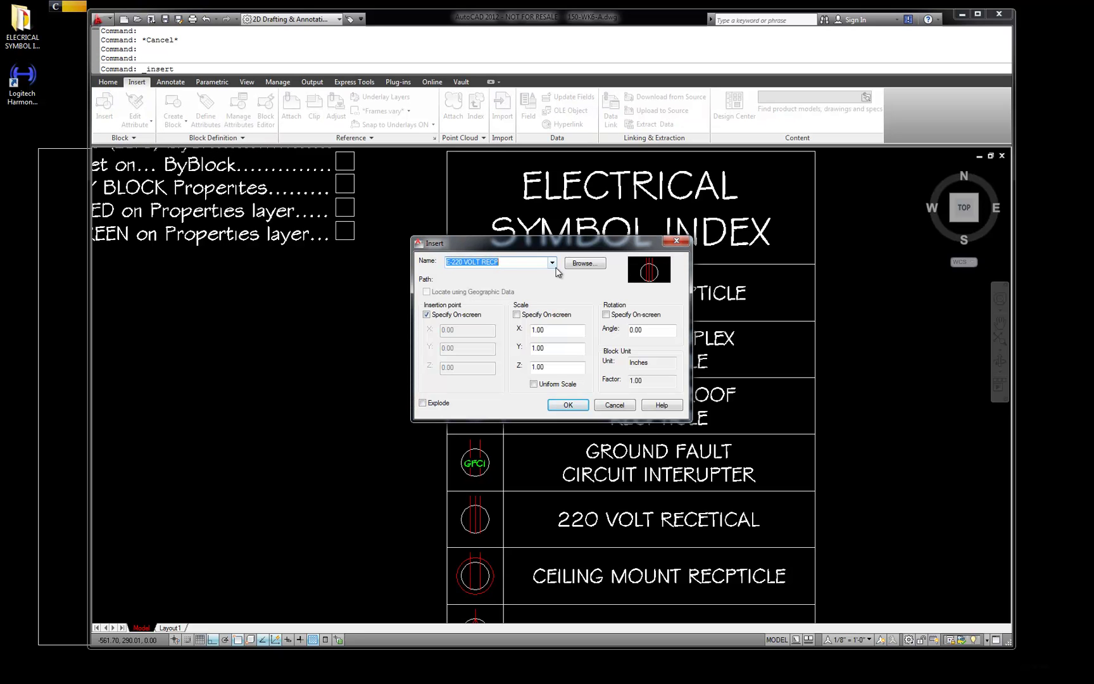
{"action": "left_click", "coordinate": [552, 264]}
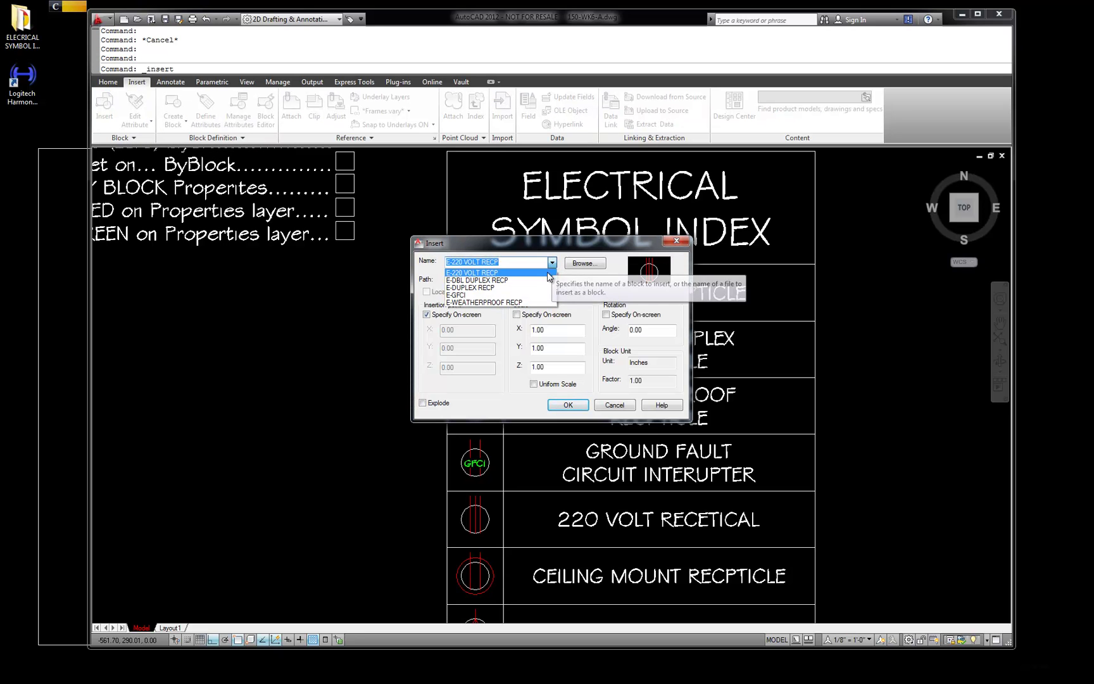
{"action": "left_click", "coordinate": [491, 288]}
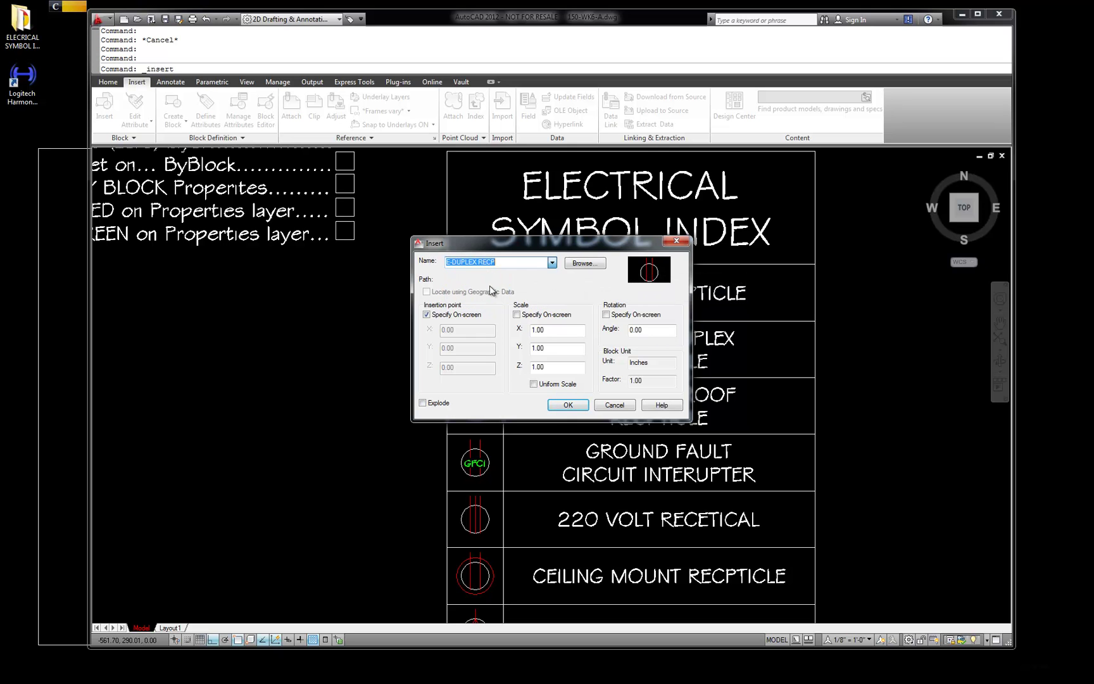
{"action": "left_click", "coordinate": [566, 406]}
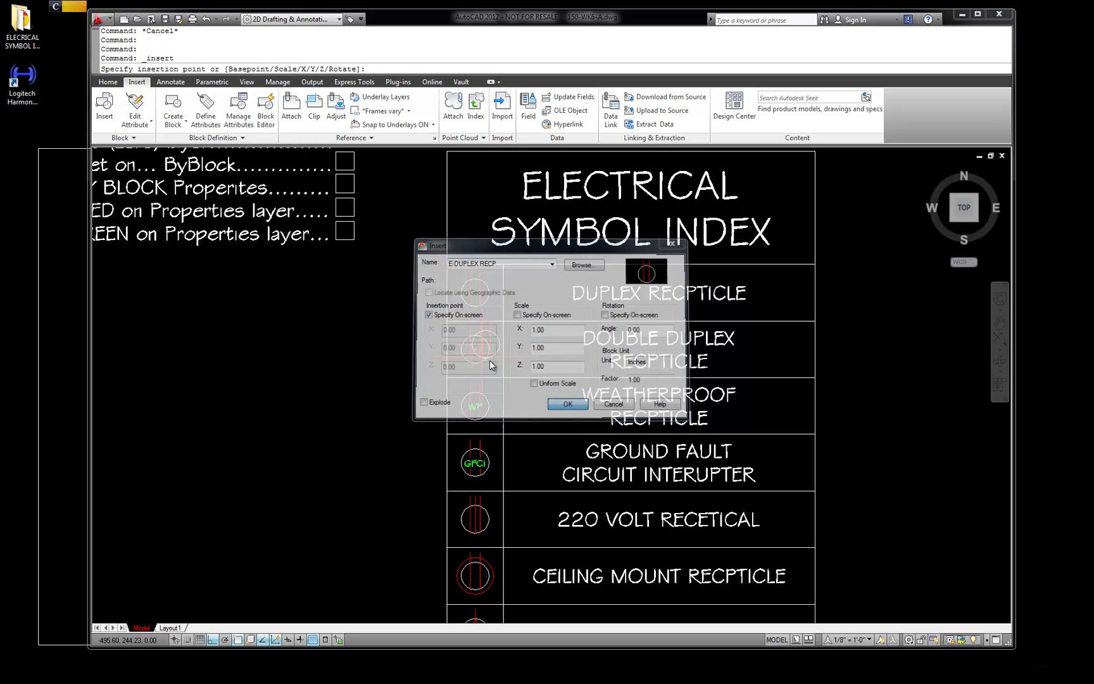
{"action": "left_click", "coordinate": [327, 362]}
{"action": "key", "text": "Escape"}
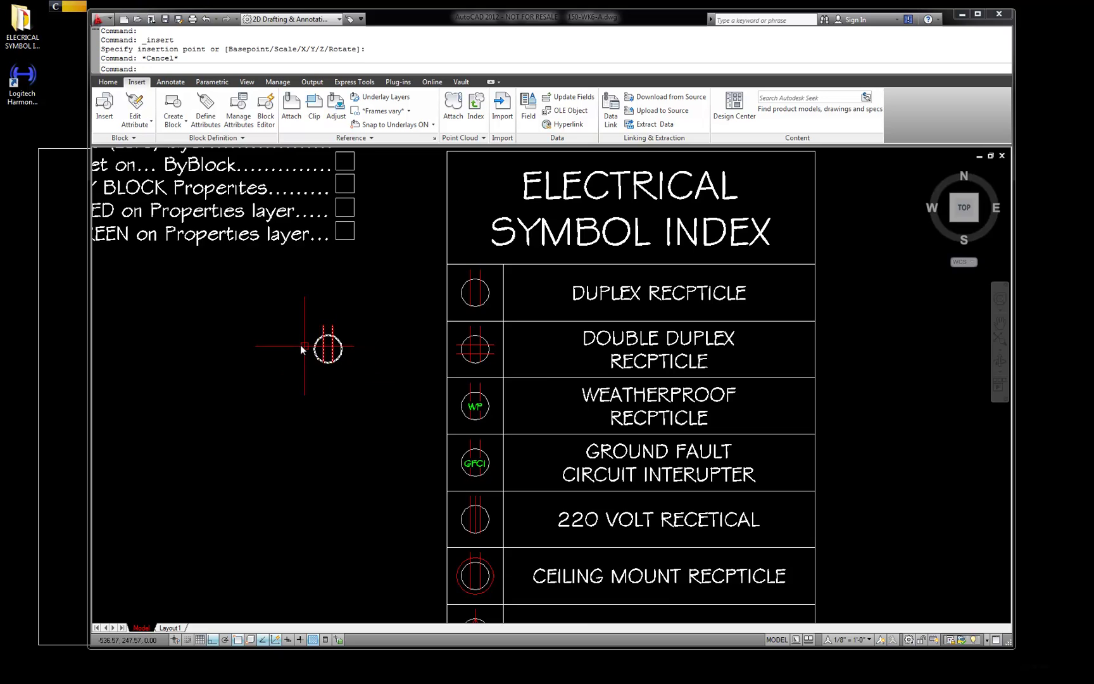
Examine the inserted duplex symbol up close and select it to inspect its grip, layer and color property
{"action": "scroll", "coordinate": [306, 342], "scroll_direction": "up", "scroll_amount": 3}
{"action": "left_click", "coordinate": [378, 354]}
{"action": "key", "text": "Escape"}
{"action": "scroll", "coordinate": [354, 354], "scroll_direction": "up", "scroll_amount": 4}
{"action": "left_click", "coordinate": [423, 336]}
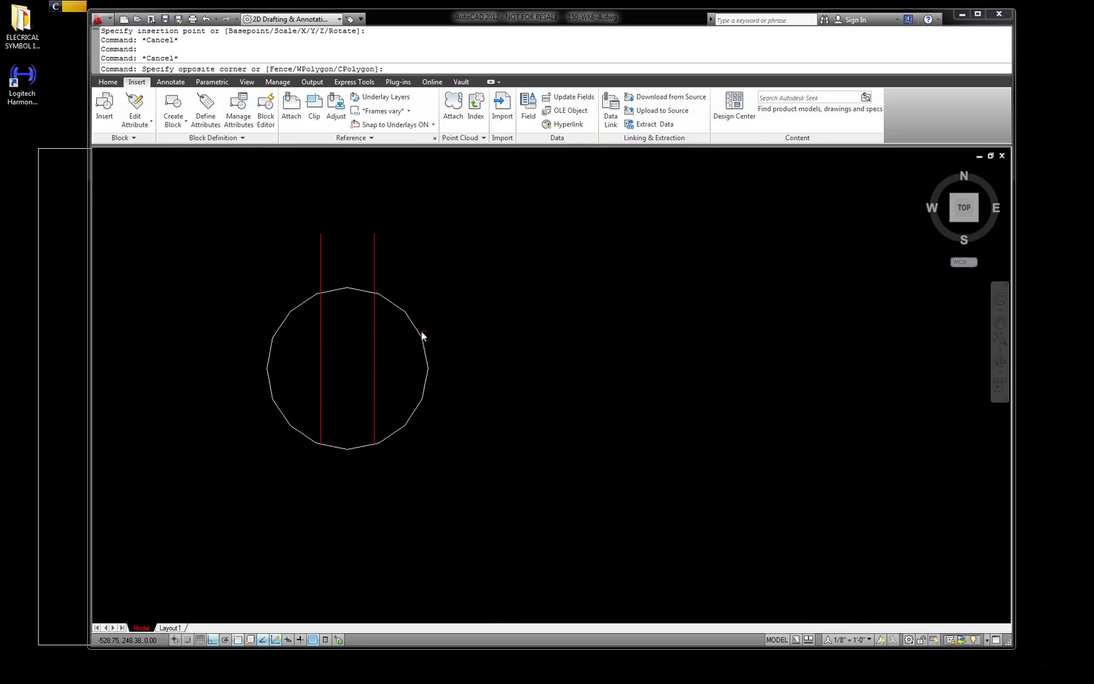
{"action": "left_click", "coordinate": [420, 334]}
{"action": "key", "text": "Escape"}
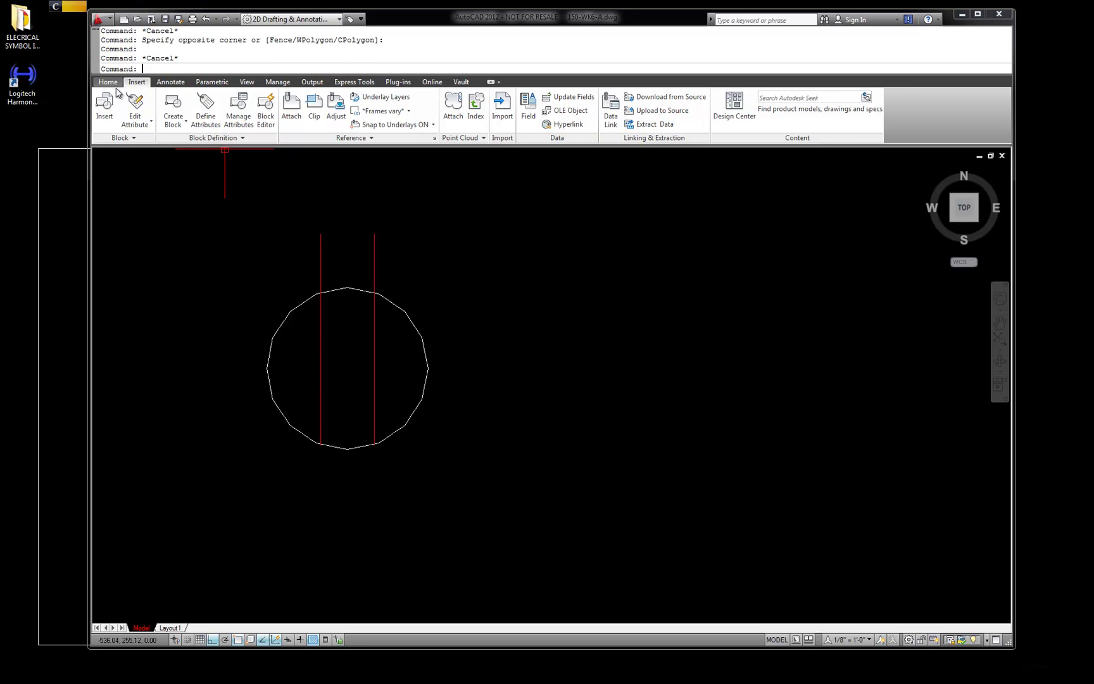
{"action": "left_click", "coordinate": [107, 82]}
{"action": "left_click", "coordinate": [383, 300]}
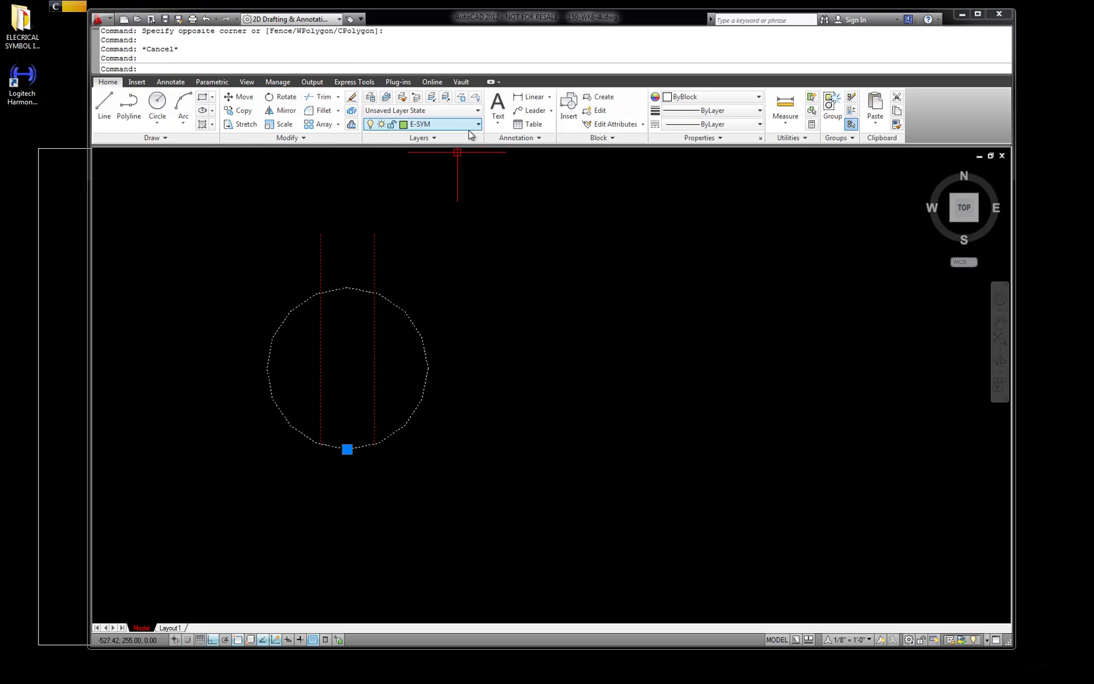
{"action": "key", "text": "Escape"}
{"action": "key", "text": "Escape"}
Set the current object color to ByLayer and erase the inserted duplex symbol
{"action": "left_click", "coordinate": [758, 98]}
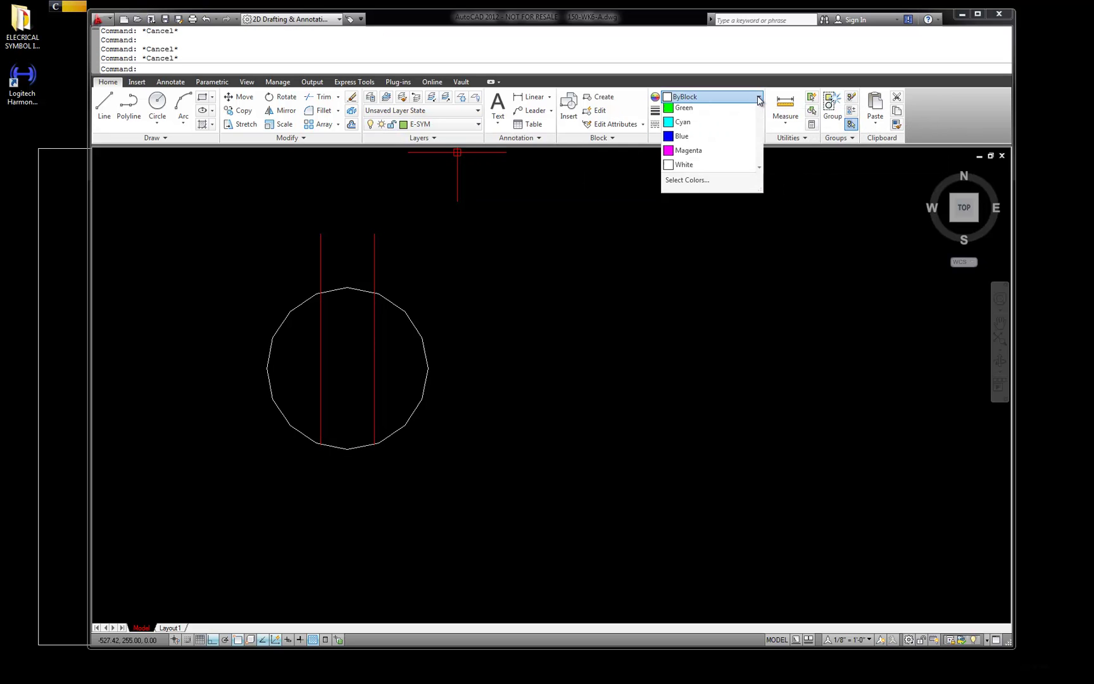
{"action": "left_click", "coordinate": [699, 100]}
{"action": "left_click", "coordinate": [428, 320]}
{"action": "key", "text": "Delete"}
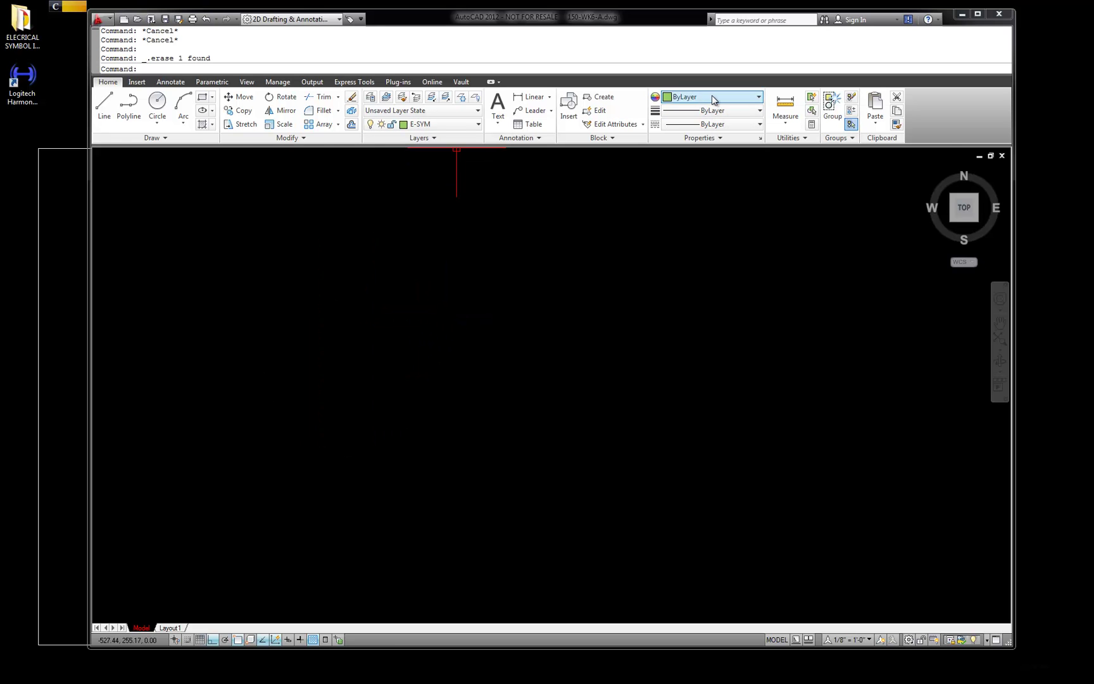
Insert the E-DUPLEX RECP block again on the E-SYM layer, placing it in the empty area beside the symbol index
{"action": "scroll", "coordinate": [456, 296], "scroll_direction": "down", "scroll_amount": 5}
{"action": "scroll", "coordinate": [575, 230], "scroll_direction": "up", "scroll_amount": 2}
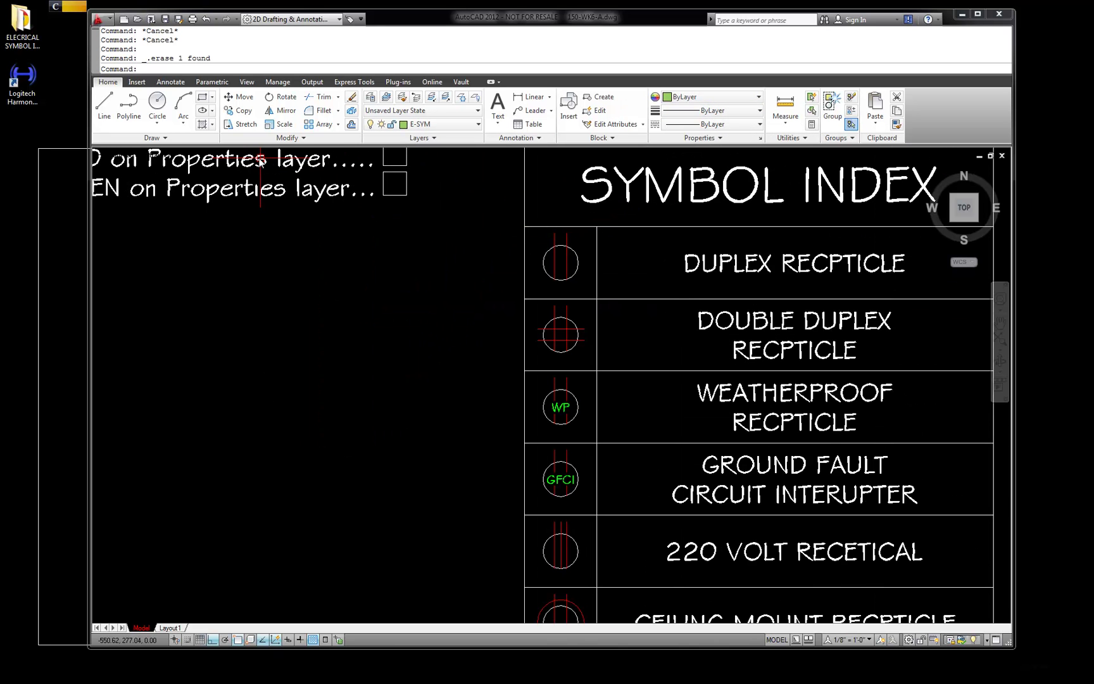
{"action": "left_click", "coordinate": [137, 81]}
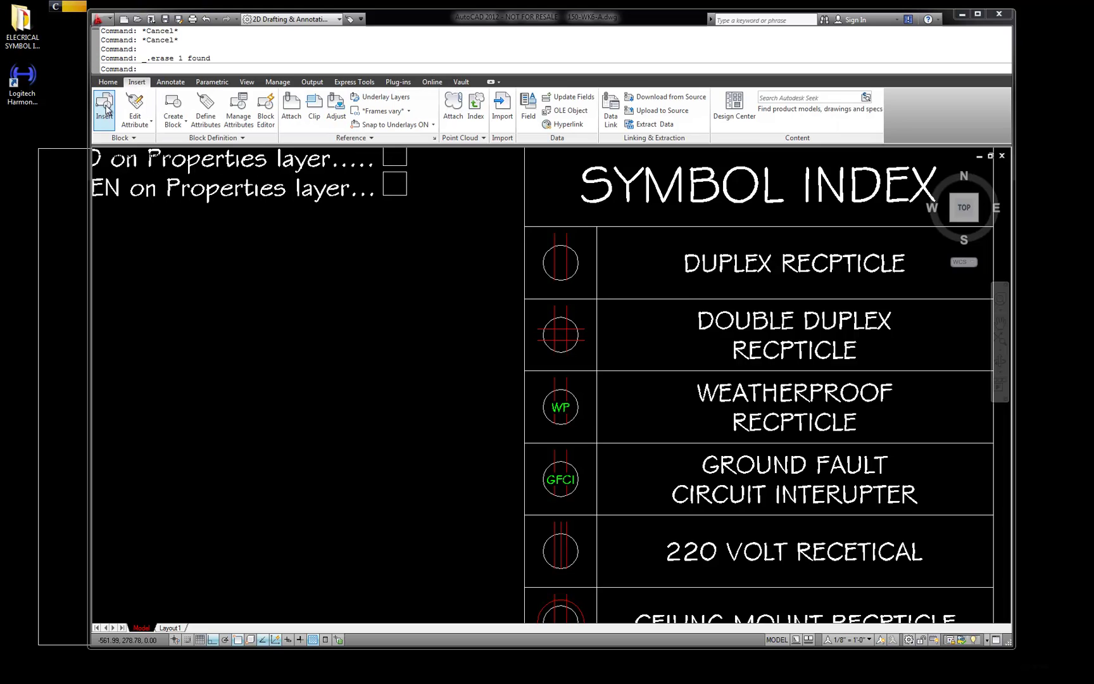
{"action": "left_click", "coordinate": [105, 108]}
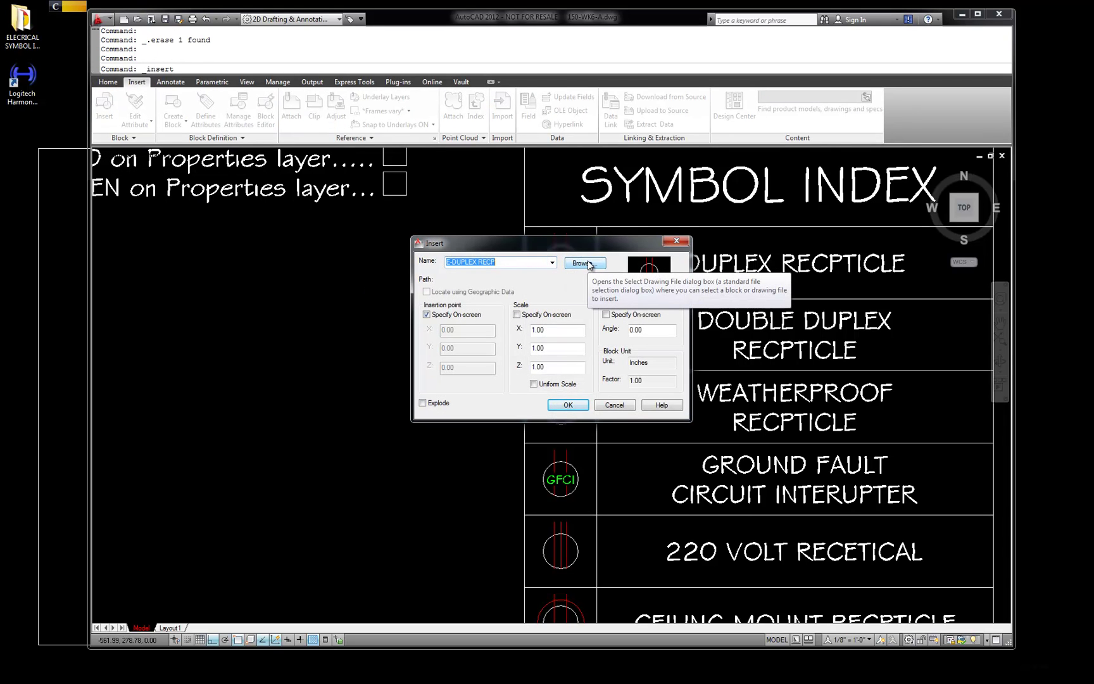
{"action": "left_click", "coordinate": [584, 264]}
{"action": "key", "text": "Escape"}
{"action": "key", "text": "Escape"}
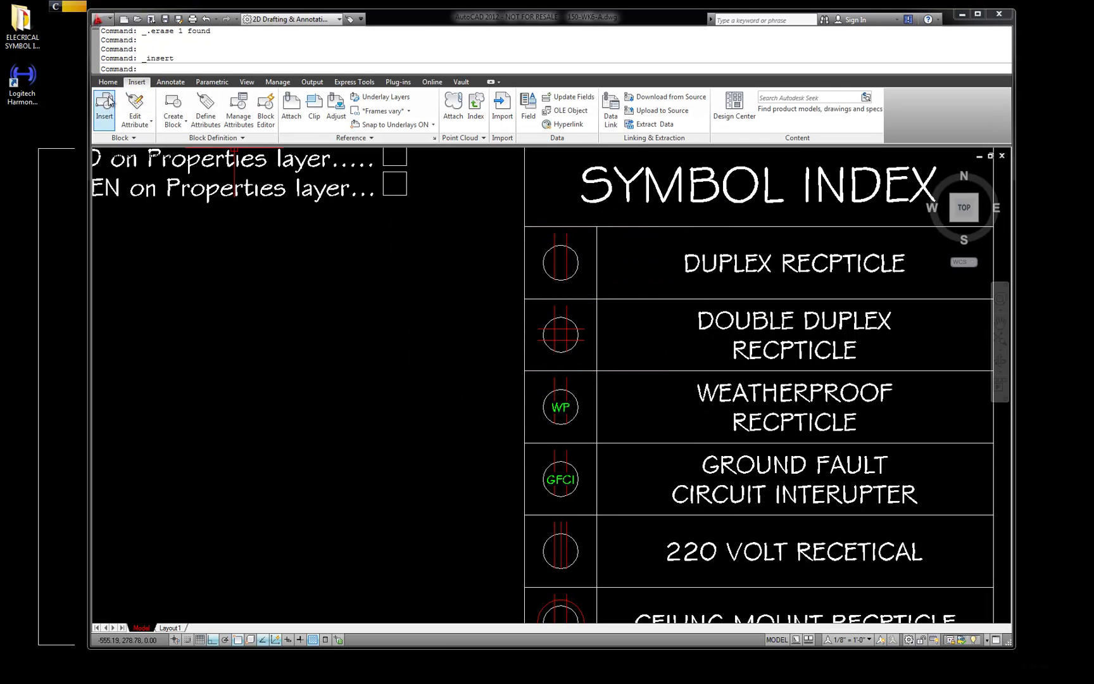
{"action": "left_click", "coordinate": [104, 105]}
{"action": "left_click", "coordinate": [567, 403]}
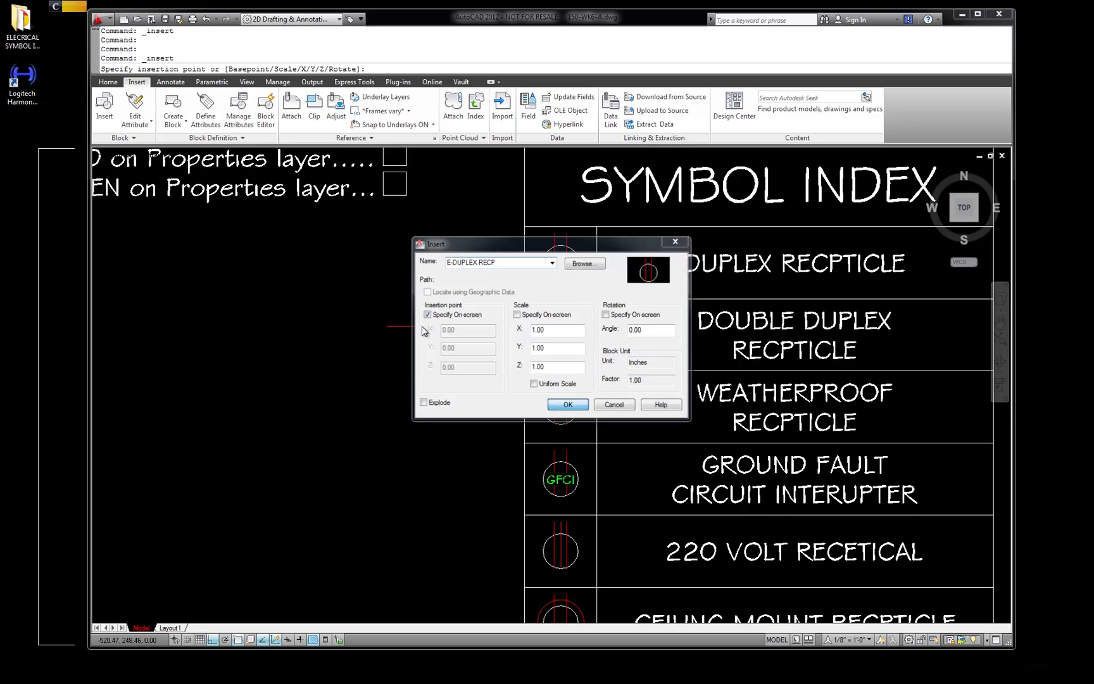
{"action": "left_click", "coordinate": [361, 323]}
{"action": "key", "text": "Escape"}
{"action": "scroll", "coordinate": [381, 295], "scroll_direction": "up", "scroll_amount": 2}
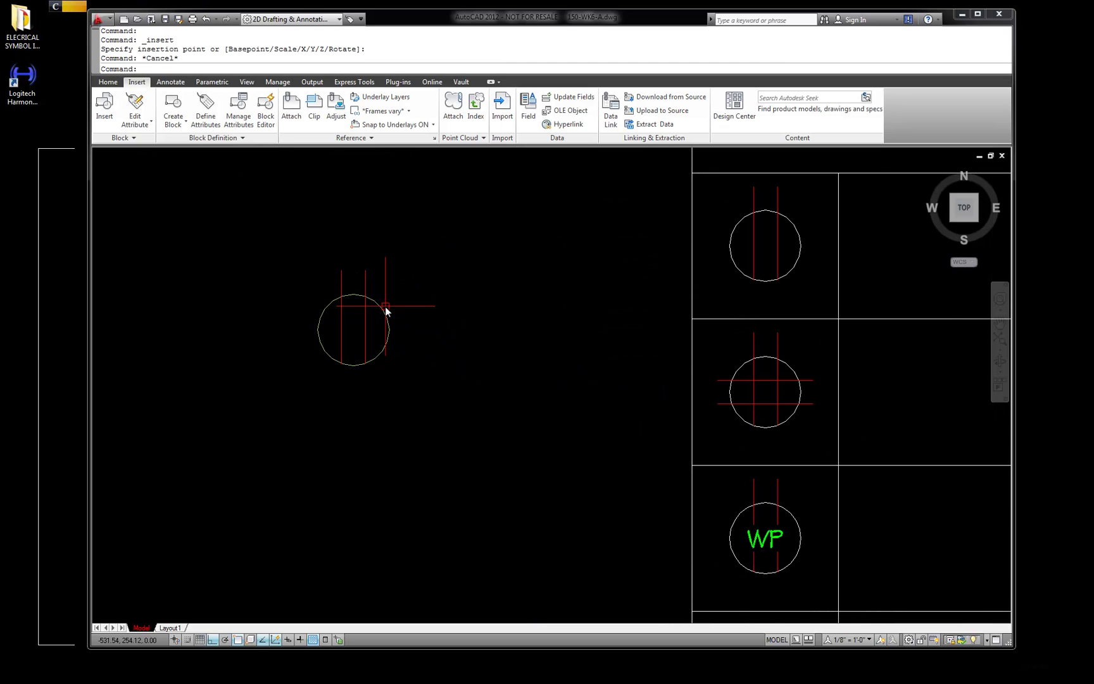
{"action": "left_click", "coordinate": [383, 313]}
{"action": "key", "text": "Escape"}
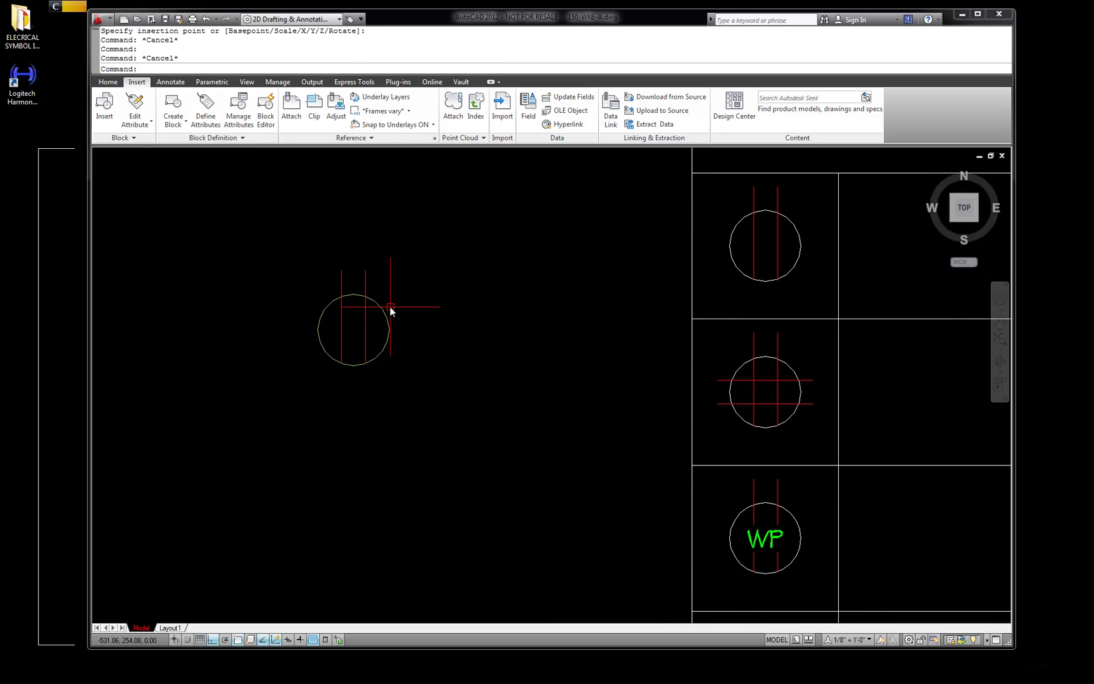
{"action": "key", "text": "Escape"}
{"action": "key", "text": "Escape"}
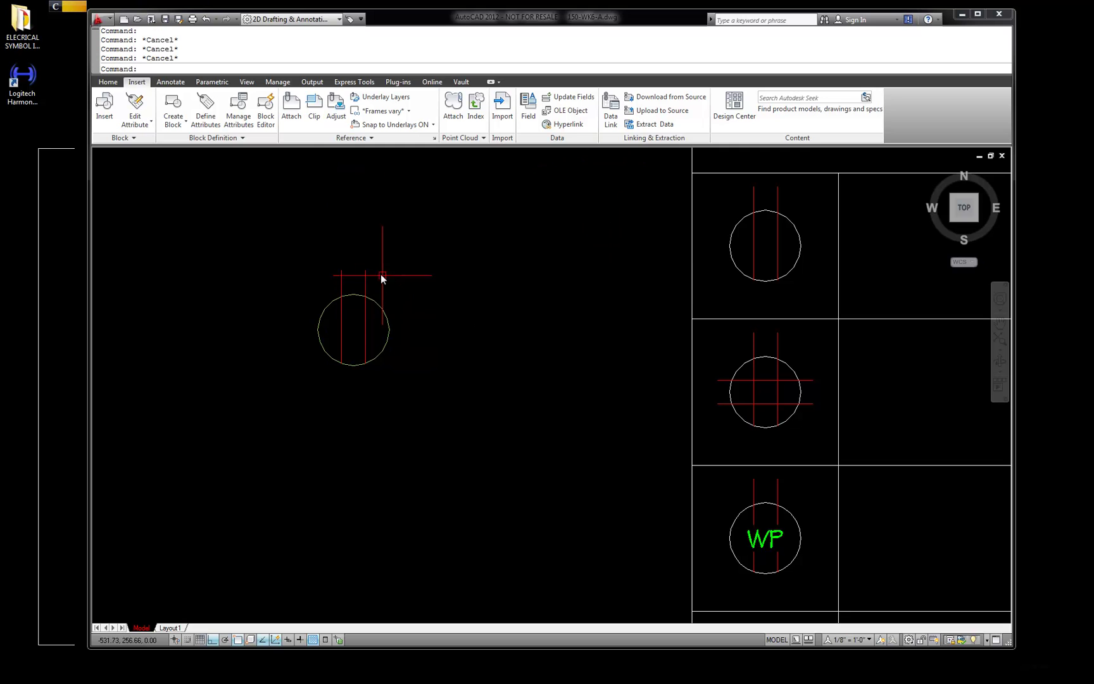
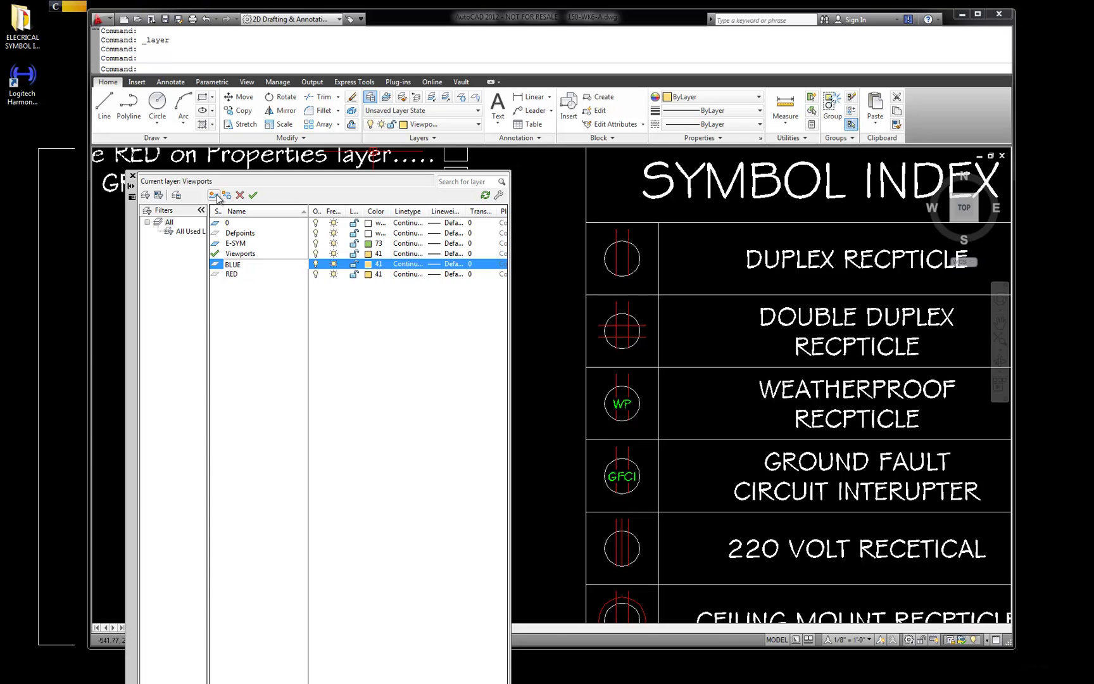
Create a layer named MAGENTA and set its color to magenta
{"action": "left_click", "coordinate": [214, 195]}
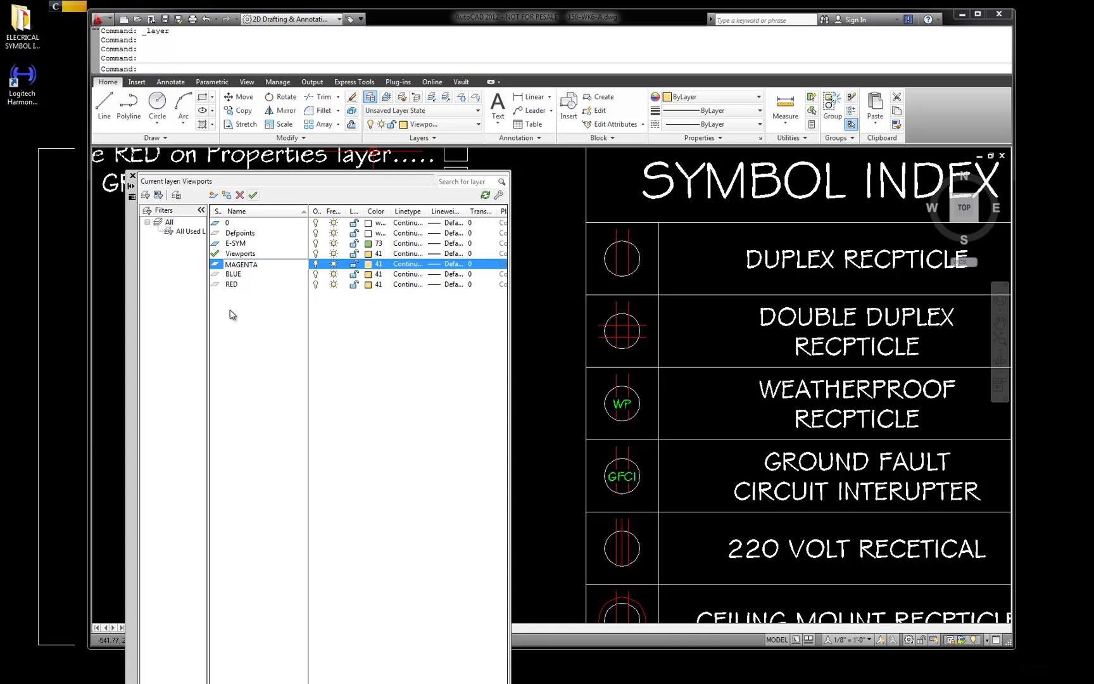
{"action": "key", "text": "Return"}
{"action": "left_click", "coordinate": [367, 264]}
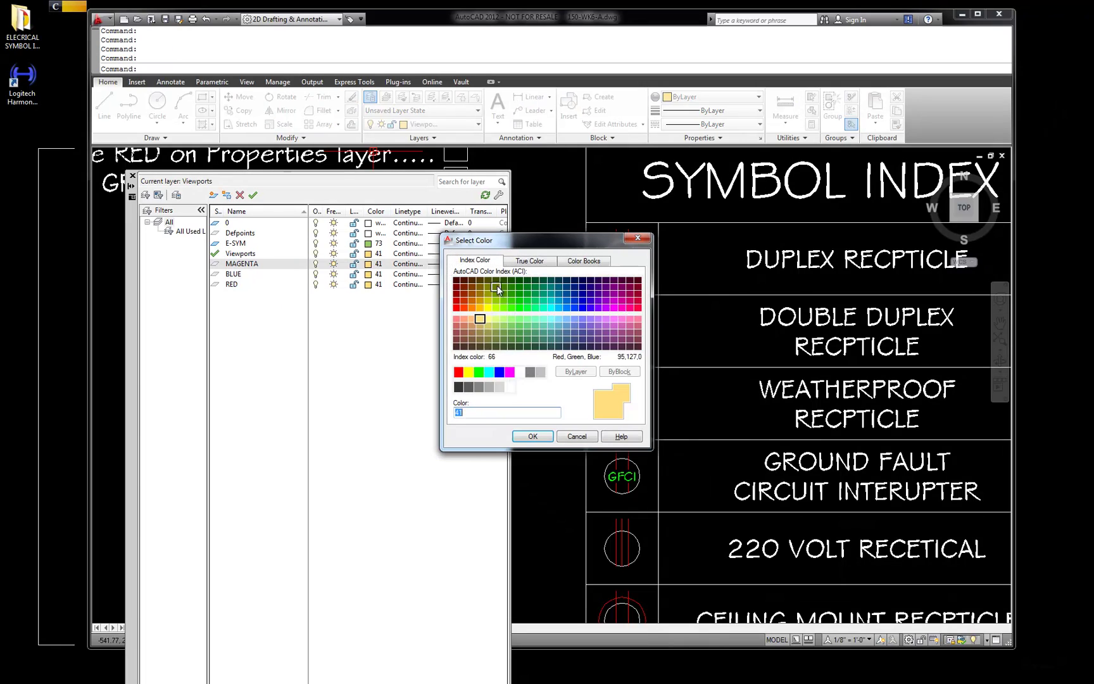
{"action": "left_click", "coordinate": [509, 372]}
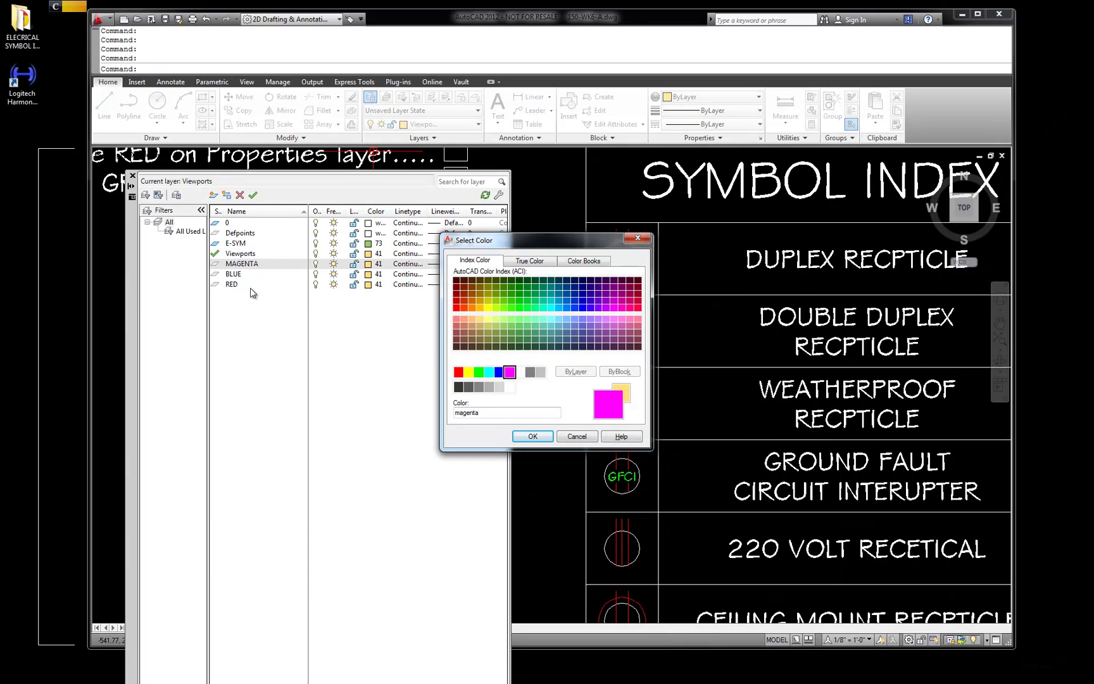
{"action": "left_click", "coordinate": [530, 437]}
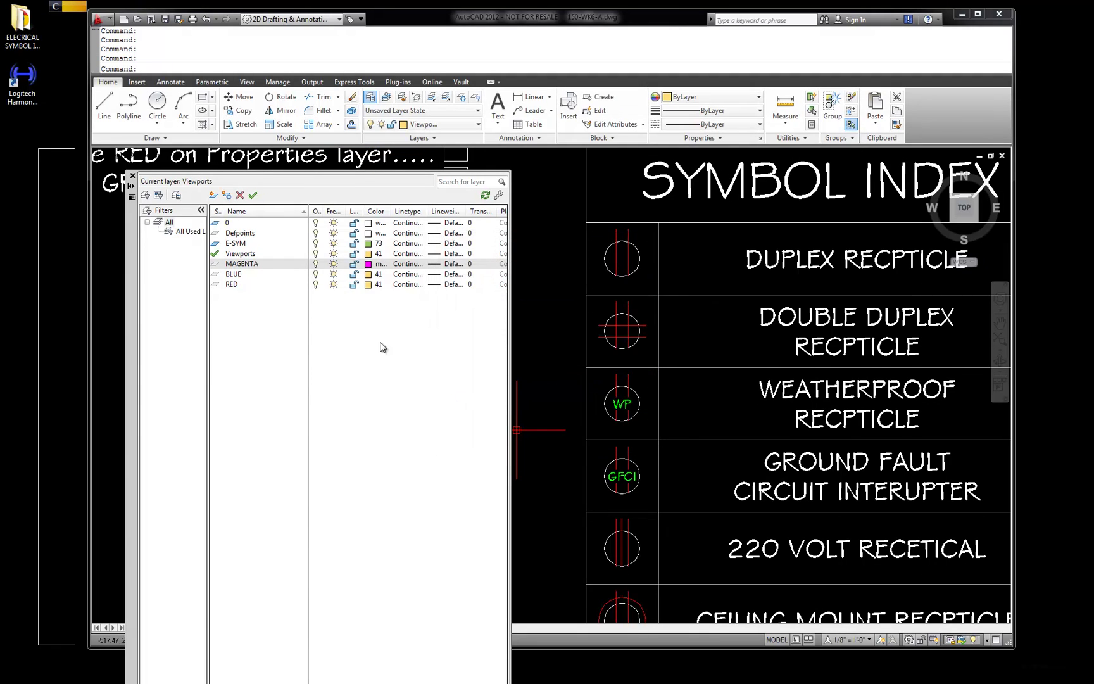
Set the BLUE layer's color to blue and the RED layer's color to red, and close the layer manager
{"action": "left_click", "coordinate": [371, 274]}
{"action": "left_click", "coordinate": [499, 371]}
{"action": "left_click", "coordinate": [530, 436]}
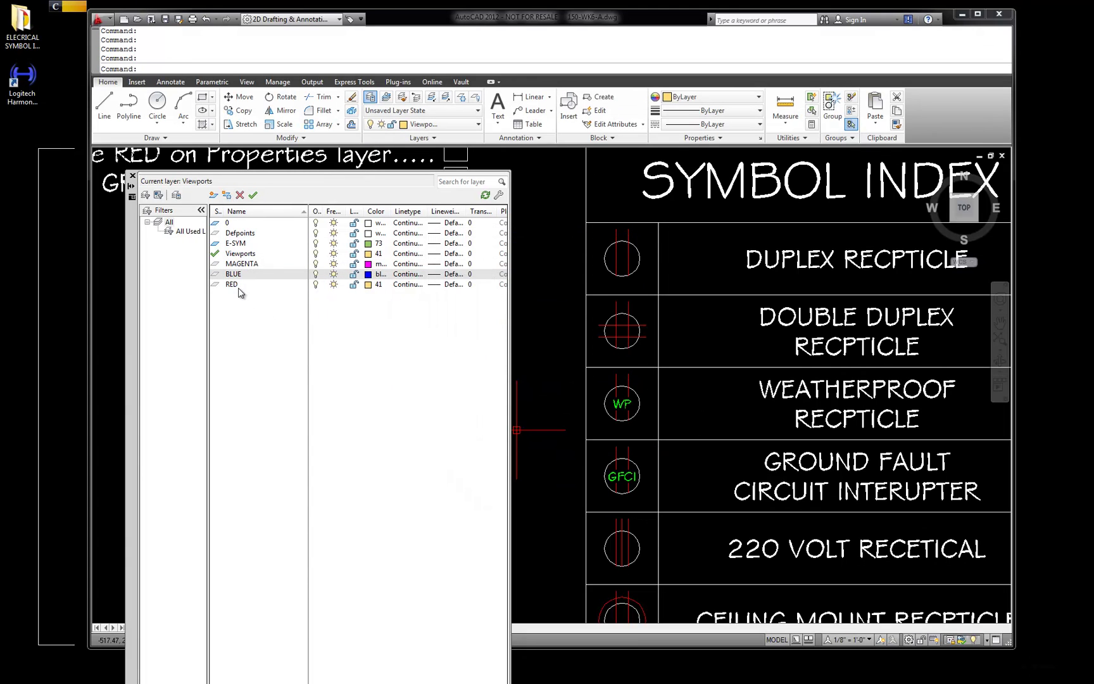
{"action": "left_click", "coordinate": [362, 284]}
{"action": "left_click", "coordinate": [367, 284]}
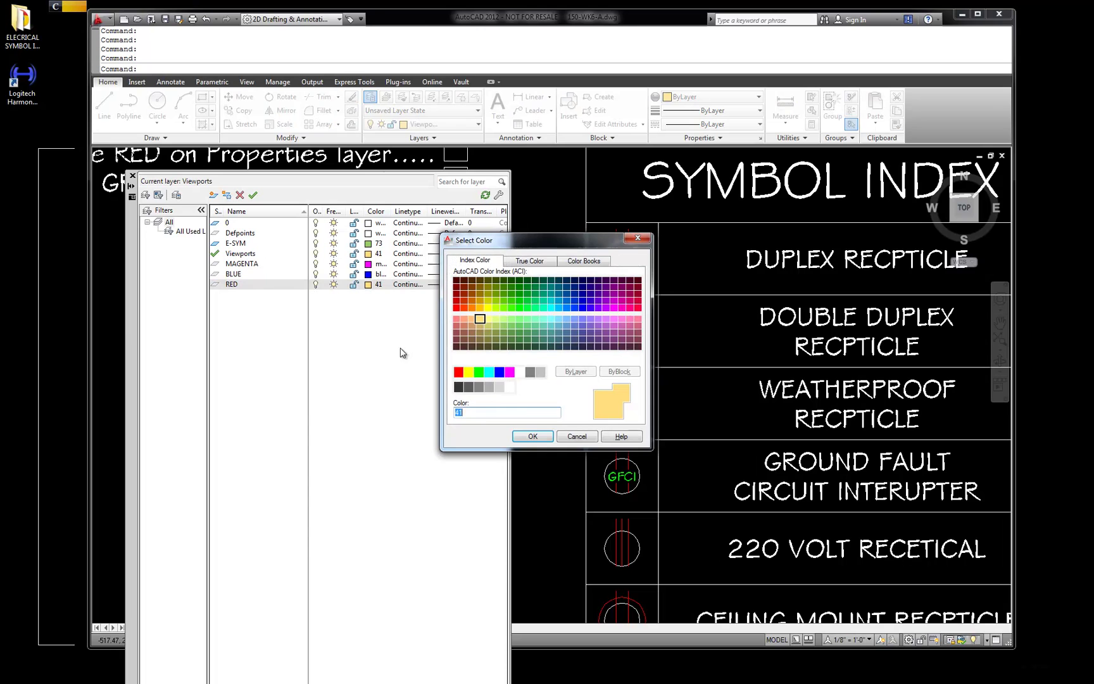
{"action": "left_click", "coordinate": [458, 372]}
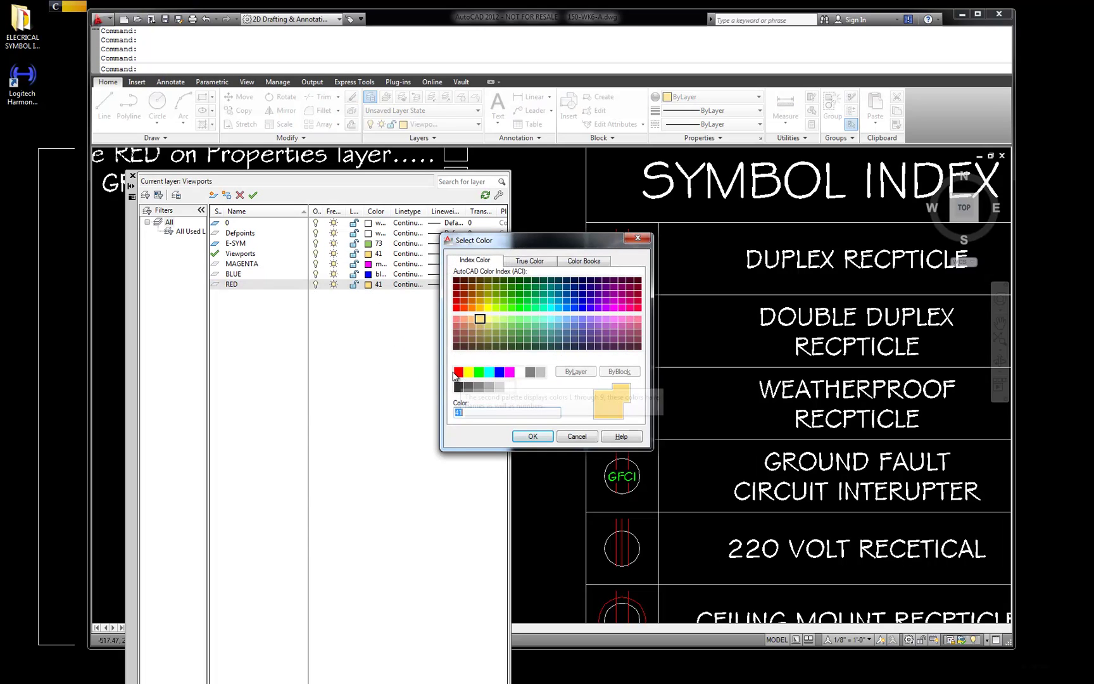
{"action": "left_click", "coordinate": [543, 437]}
{"action": "left_click", "coordinate": [133, 176]}
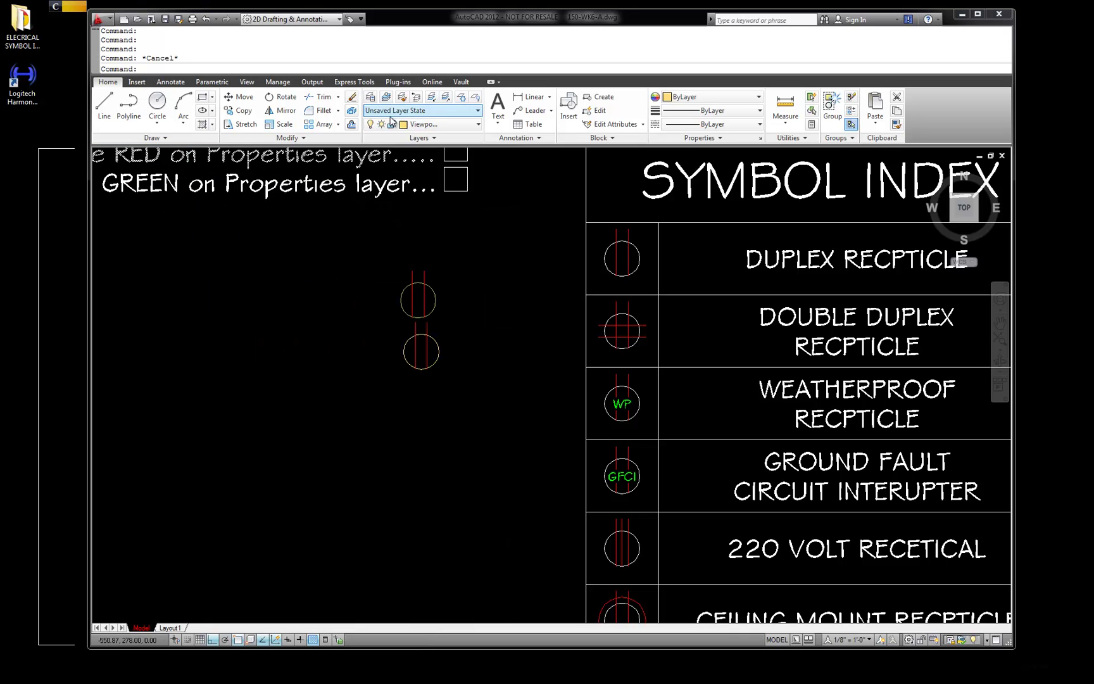
Make BLUE the current layer, with the object color set to ByLayer
{"action": "left_click", "coordinate": [756, 99]}
{"action": "left_click", "coordinate": [697, 114]}
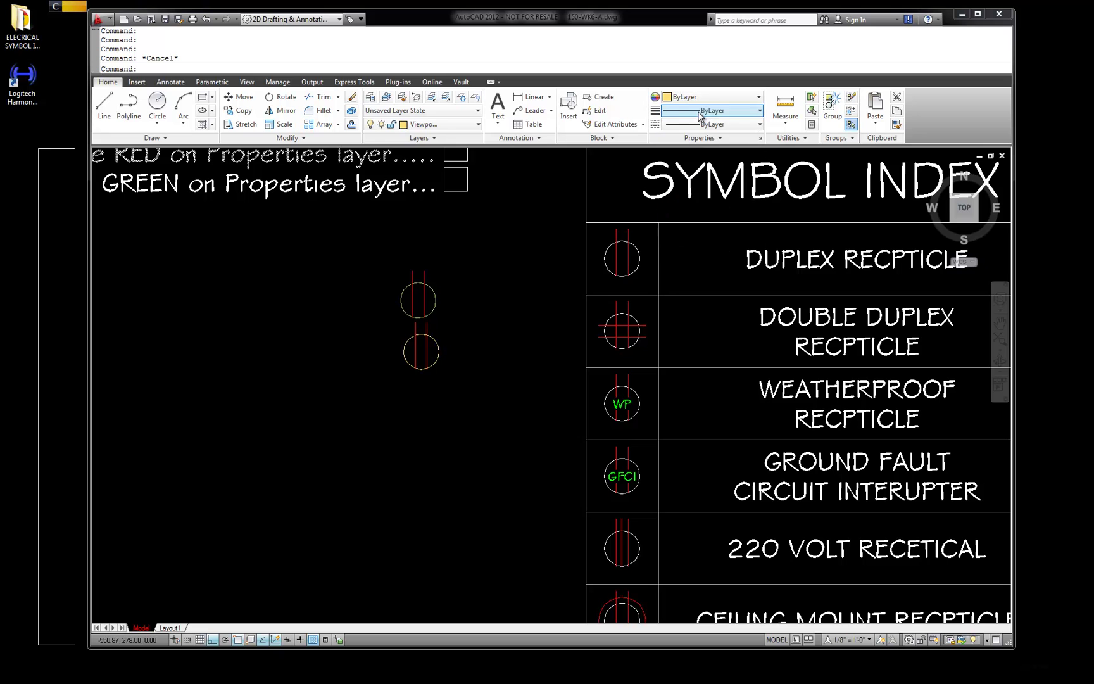
{"action": "left_click", "coordinate": [473, 126]}
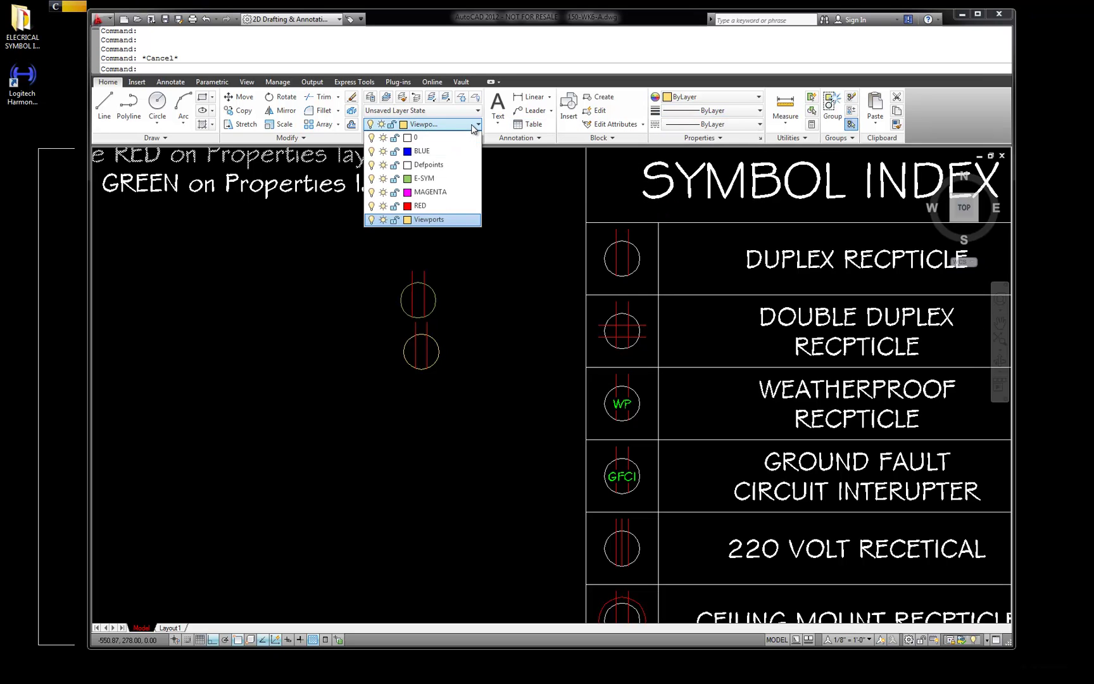
{"action": "left_click", "coordinate": [431, 152]}
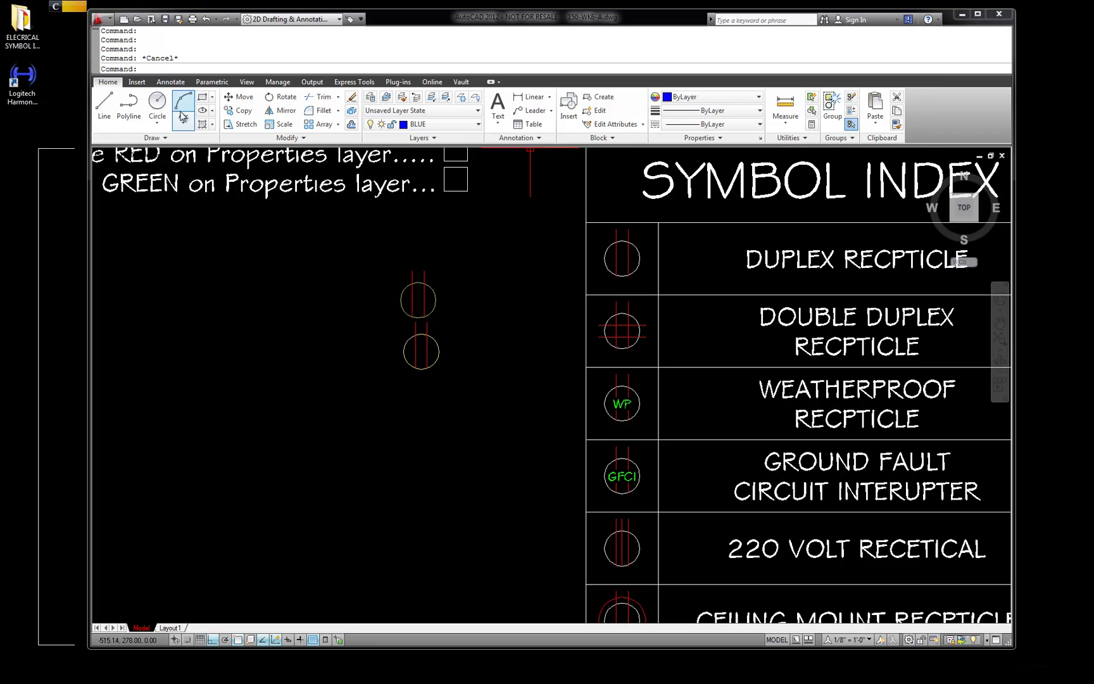
Insert the E-DUPLEX RECP block on the BLUE layer, directly below the two test symbols beside the index
{"action": "left_click", "coordinate": [136, 82]}
{"action": "left_click", "coordinate": [104, 104]}
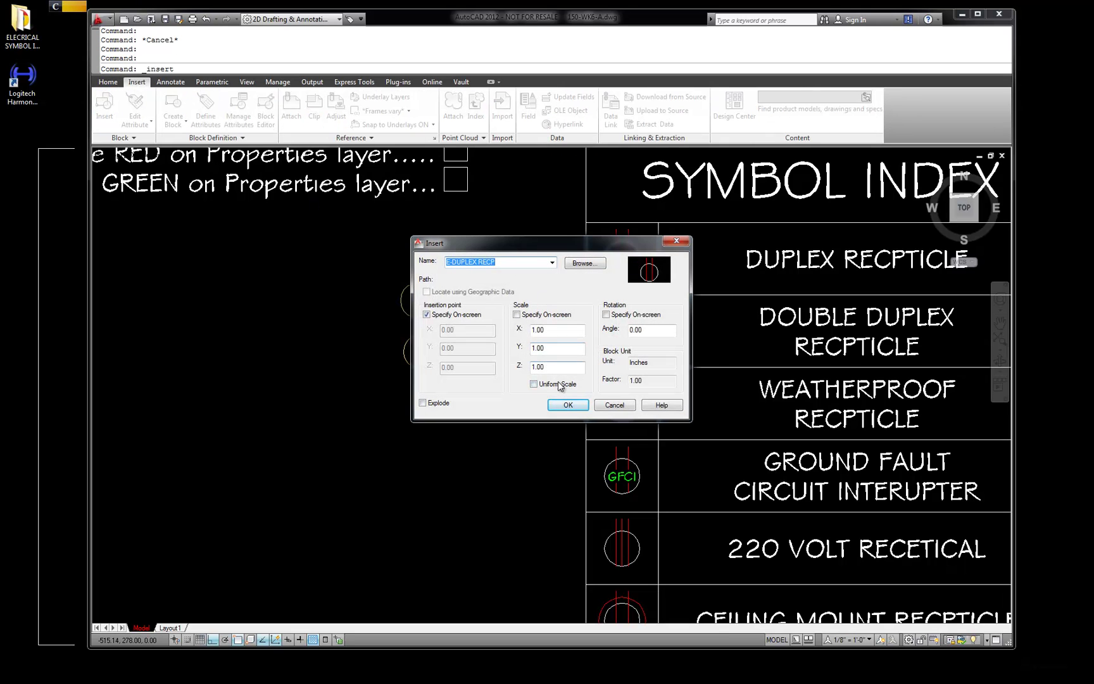
{"action": "left_click", "coordinate": [568, 404]}
{"action": "key", "text": "Escape"}
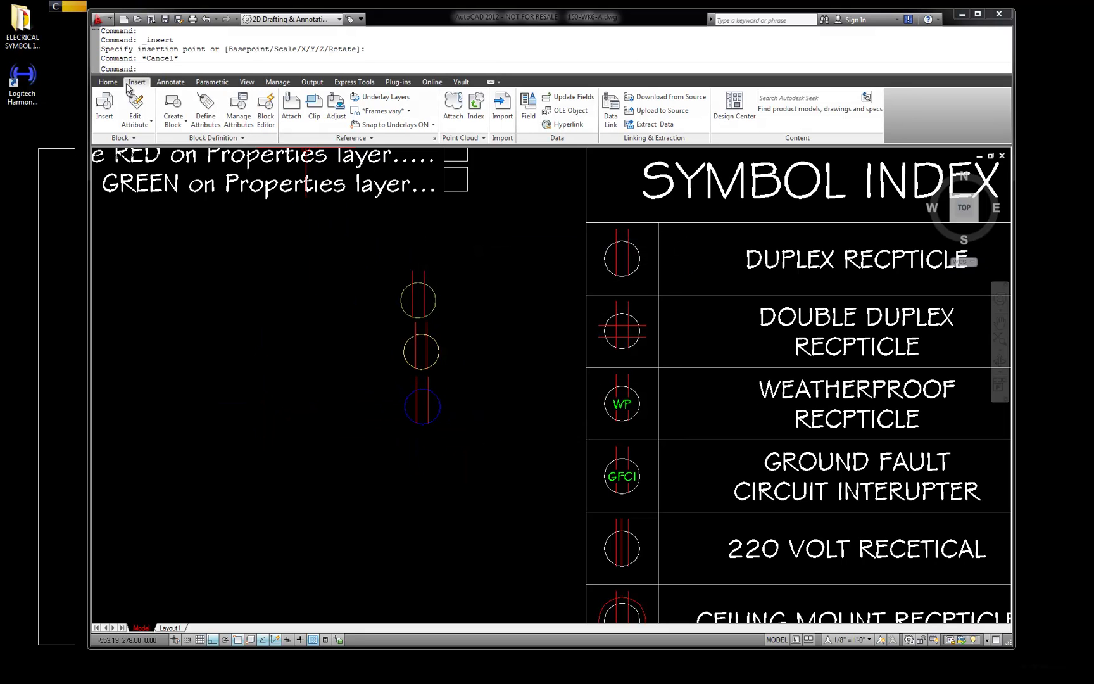
Make RED the current layer
{"action": "left_click", "coordinate": [108, 83]}
{"action": "left_click", "coordinate": [472, 124]}
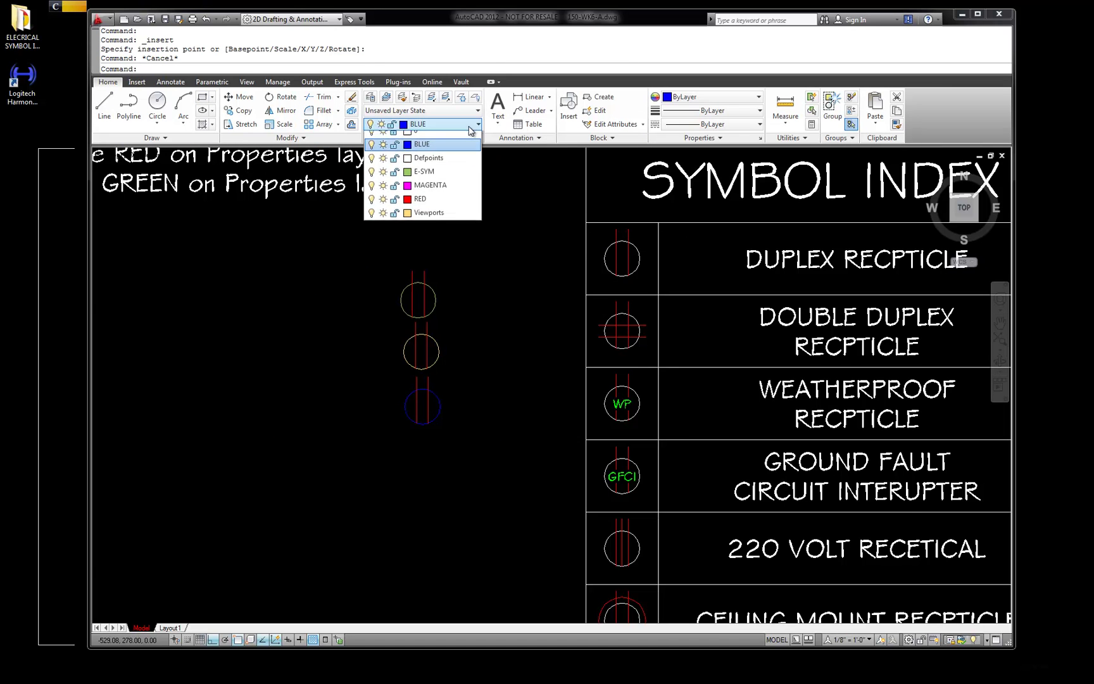
{"action": "left_click", "coordinate": [423, 205]}
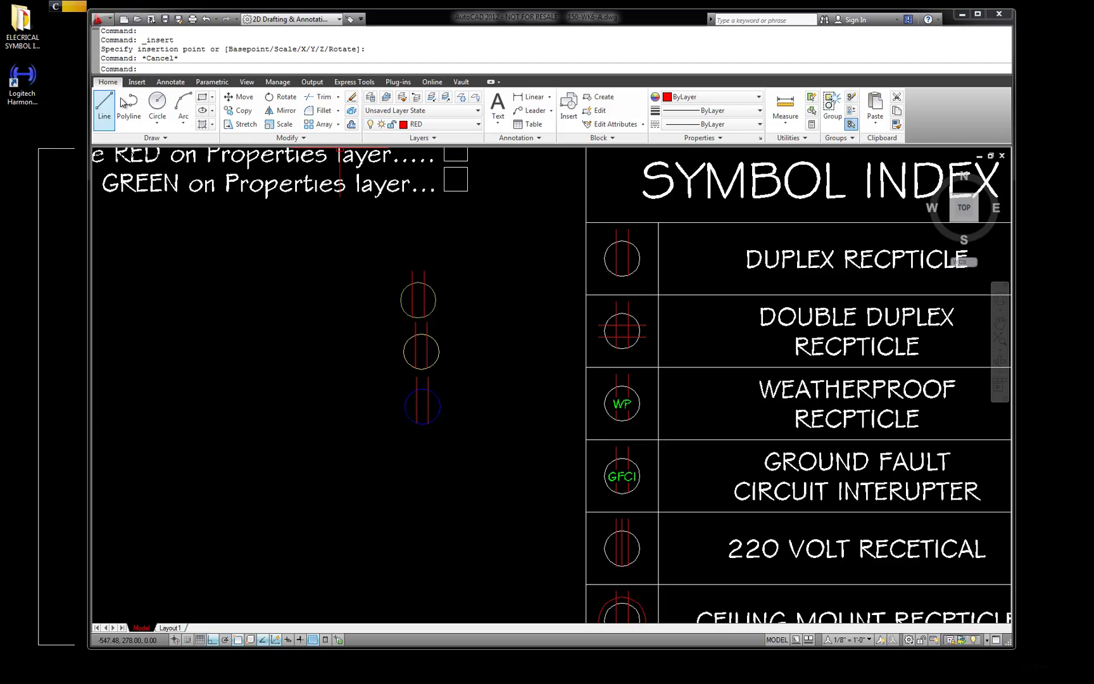
Insert the E-GFCI block on the RED layer, in the empty area just left of the blue duplex symbol
{"action": "left_click", "coordinate": [137, 82]}
{"action": "left_click", "coordinate": [108, 111]}
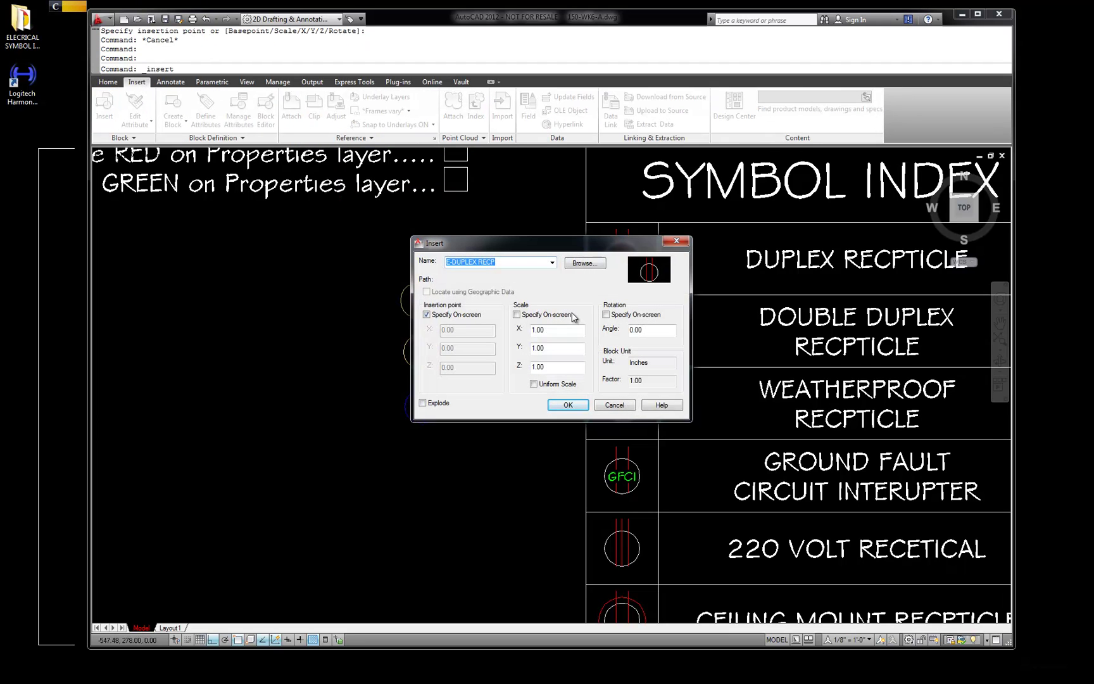
{"action": "left_click", "coordinate": [551, 262]}
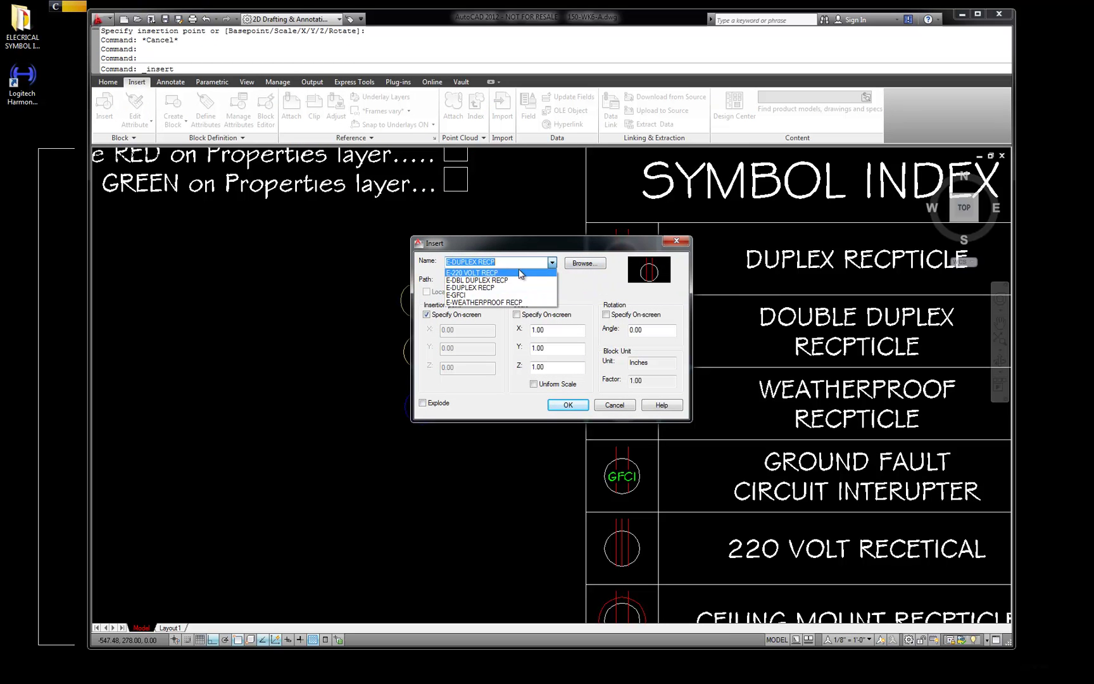
{"action": "left_click", "coordinate": [471, 302]}
{"action": "left_click", "coordinate": [557, 405]}
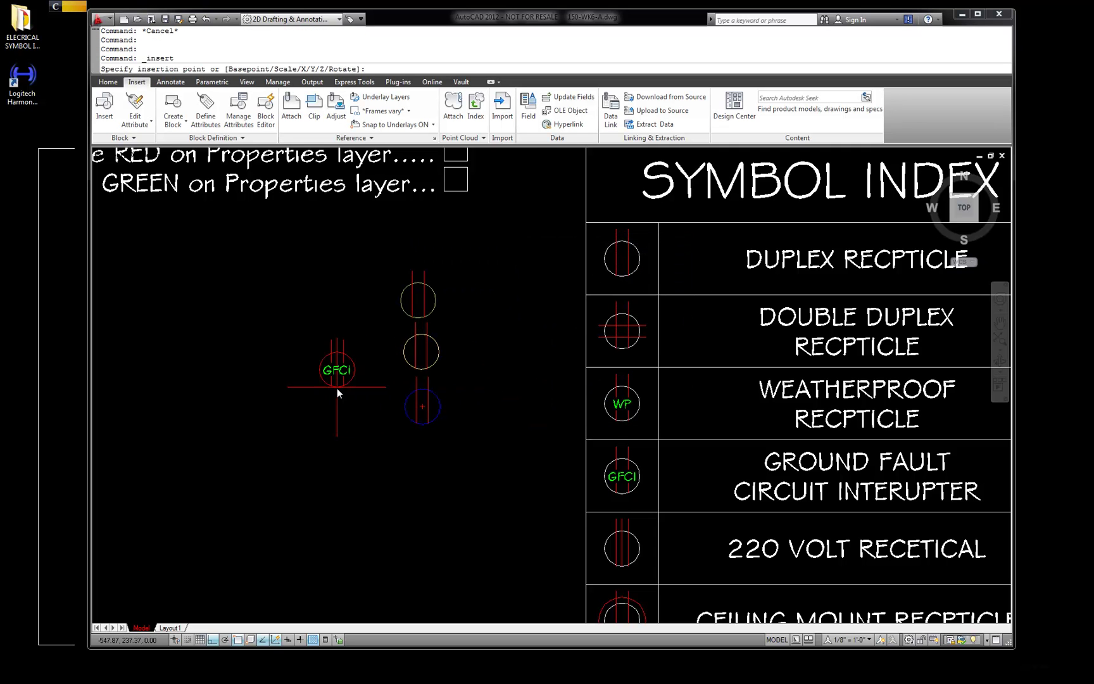
{"action": "left_click", "coordinate": [331, 414]}
{"action": "key", "text": "Escape"}
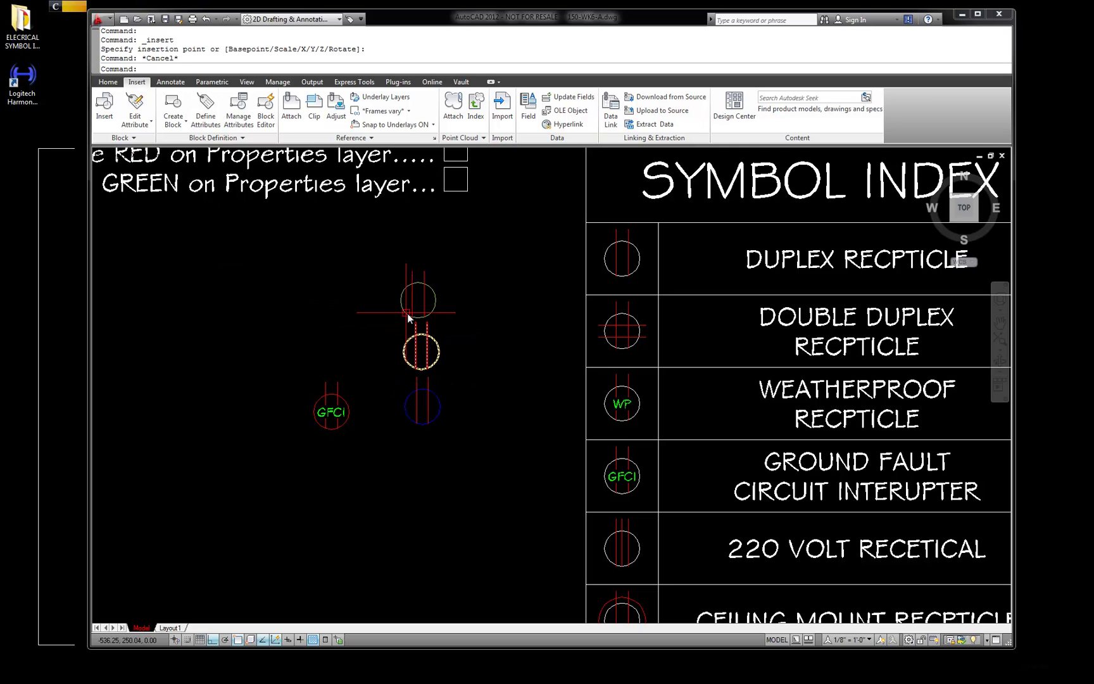
Make MAGENTA the current layer
{"action": "left_click", "coordinate": [105, 109]}
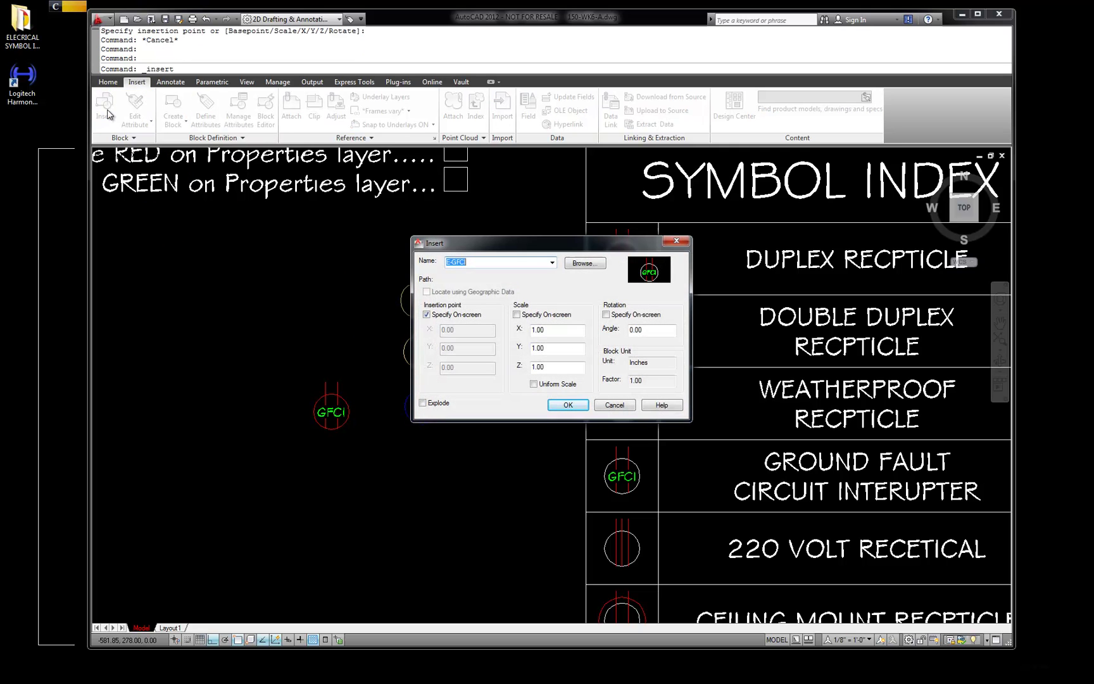
{"action": "key", "text": "Escape"}
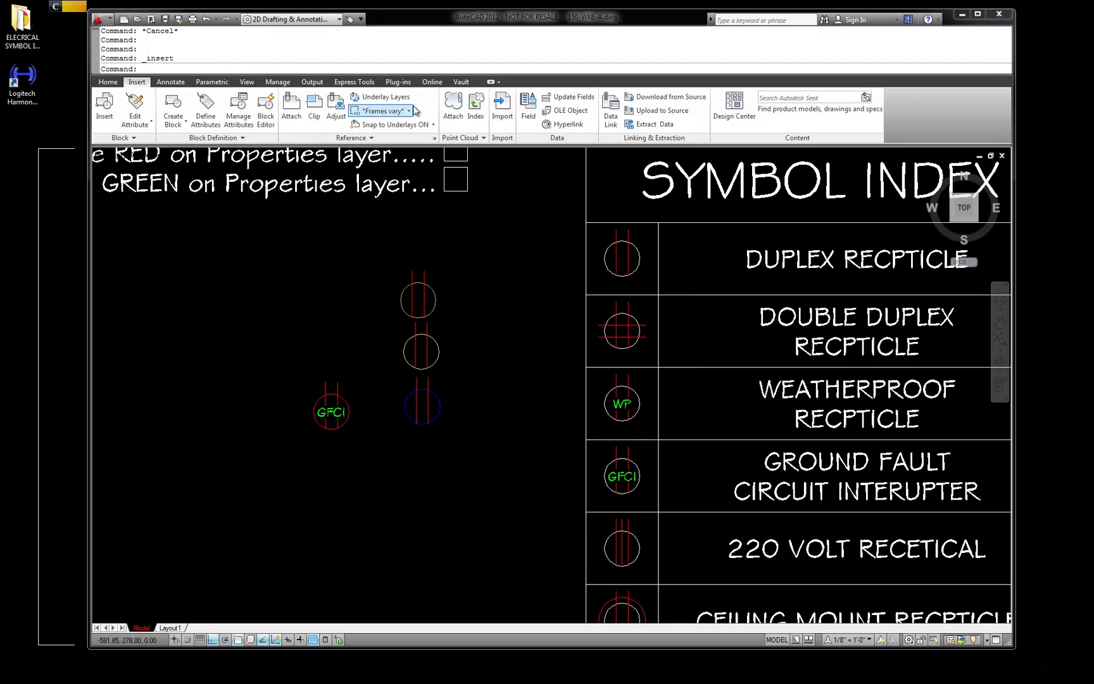
{"action": "left_click", "coordinate": [108, 82]}
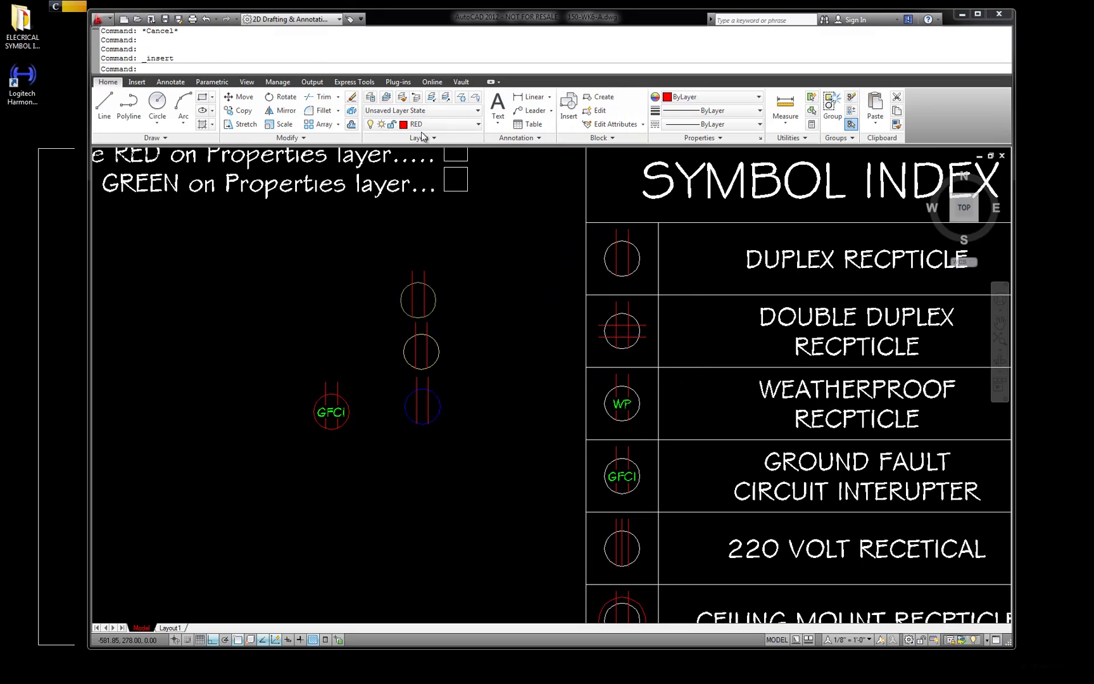
{"action": "left_click", "coordinate": [467, 127]}
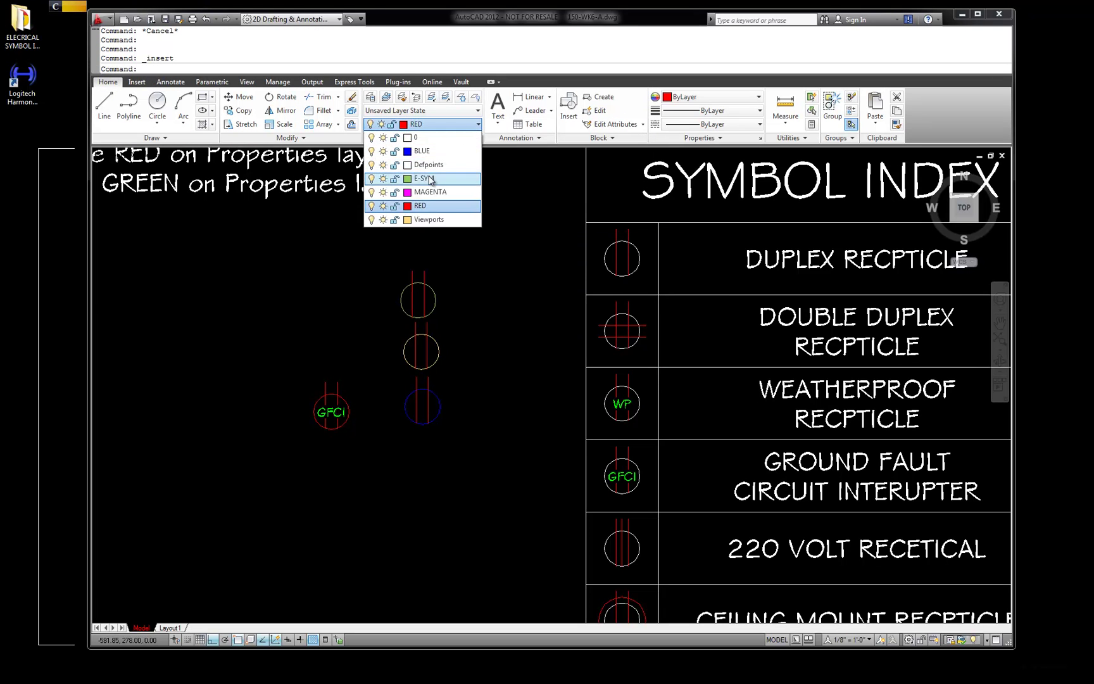
{"action": "left_click", "coordinate": [431, 196]}
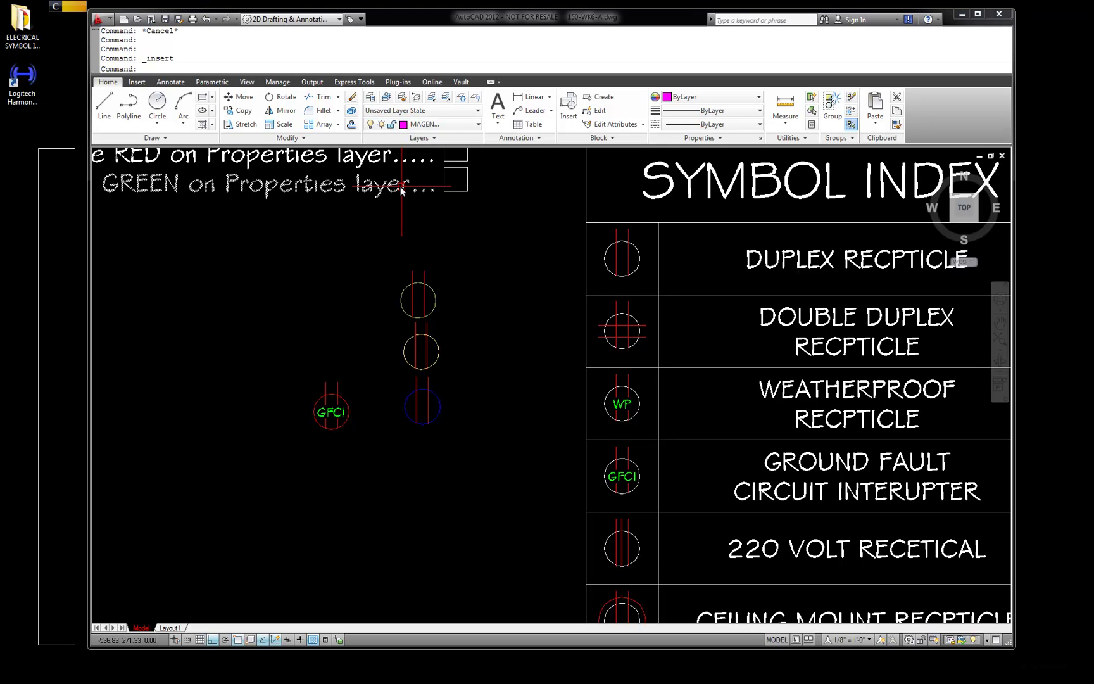
Insert the E-WEATHERPROOF RECP block on the MAGENTA layer, directly below the blue duplex symbol
{"action": "left_click", "coordinate": [137, 81]}
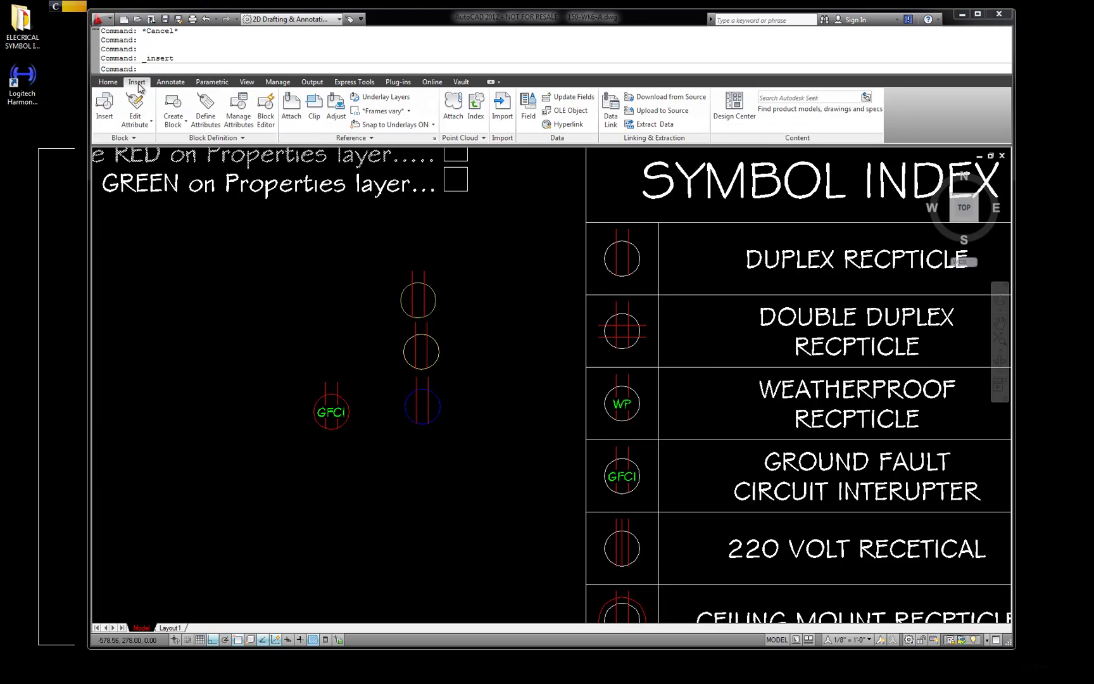
{"action": "left_click", "coordinate": [105, 106]}
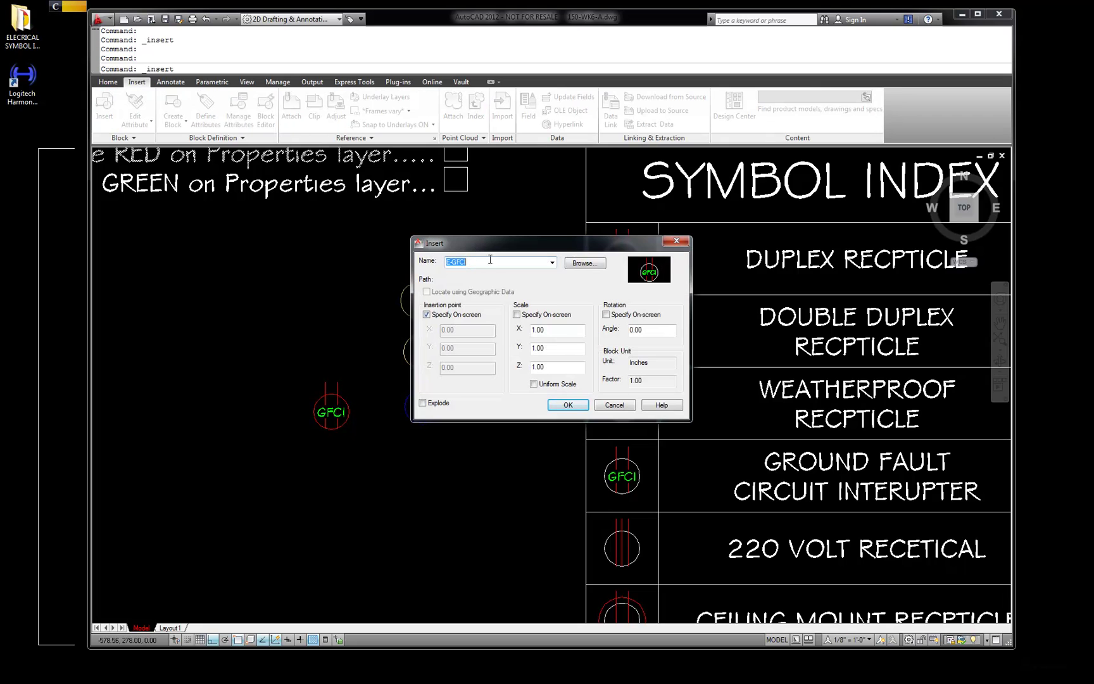
{"action": "left_click", "coordinate": [551, 263]}
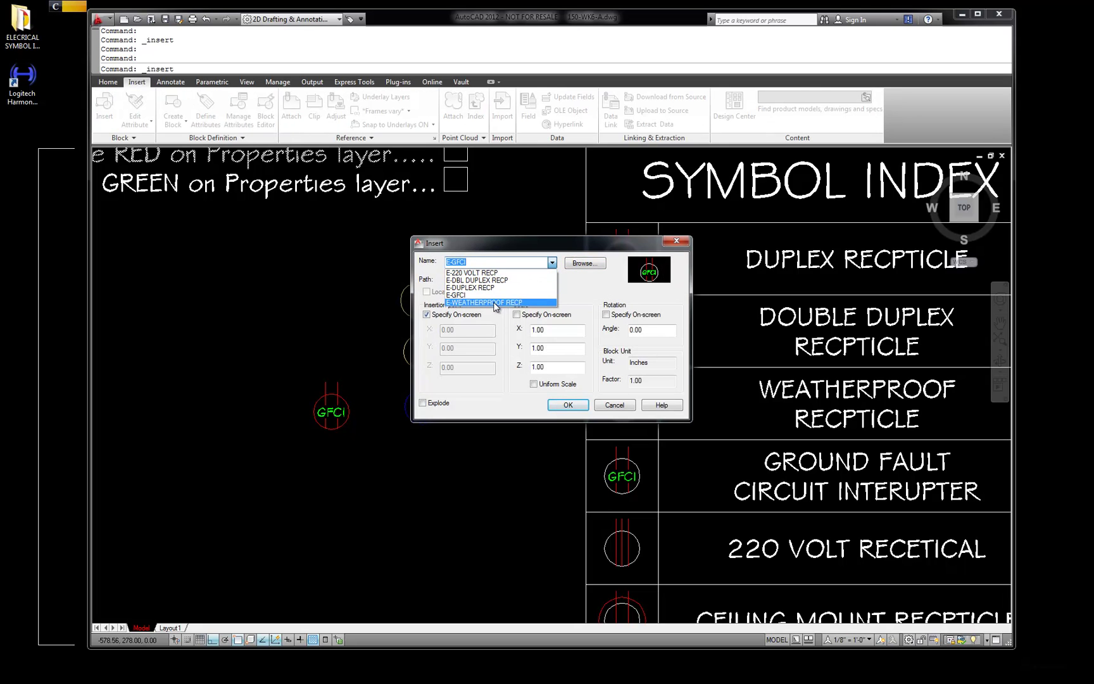
{"action": "left_click", "coordinate": [497, 308]}
{"action": "left_click", "coordinate": [567, 405]}
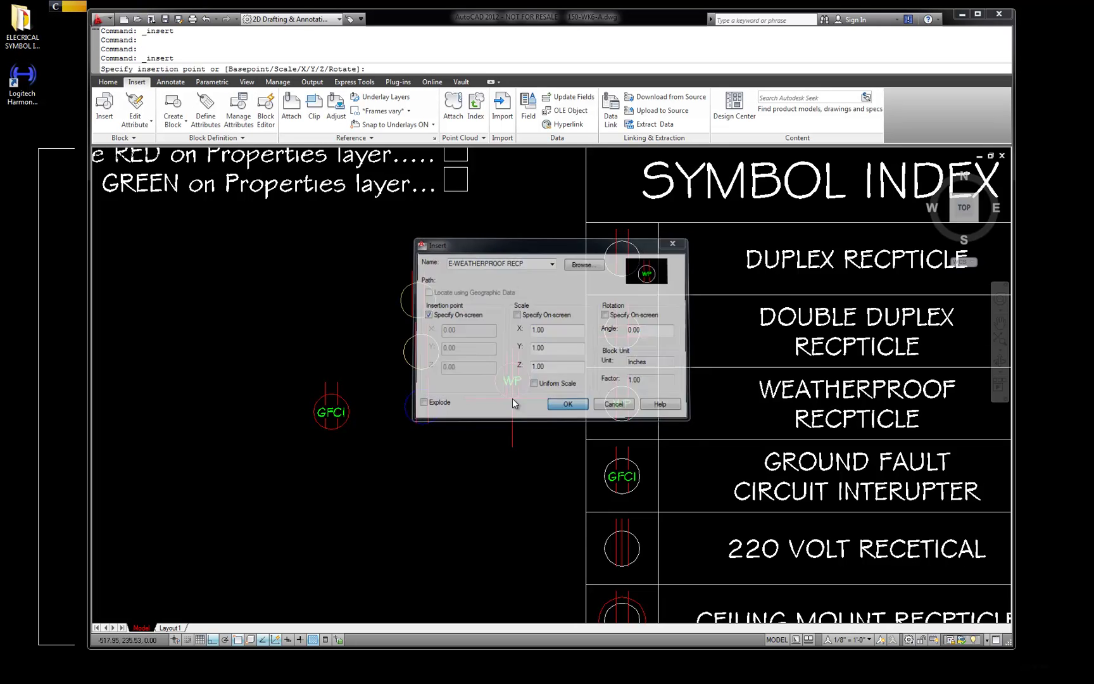
{"action": "left_click", "coordinate": [420, 464]}
{"action": "key", "text": "Escape"}
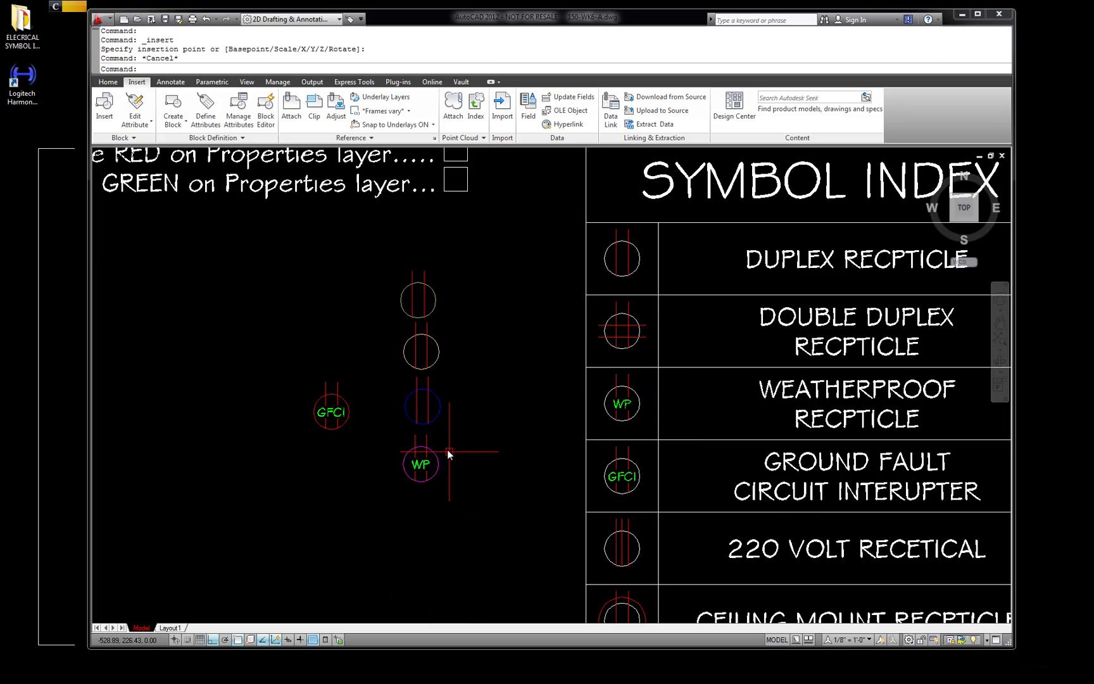
Erase all the test symbols placed beside the electrical symbol index
{"action": "scroll", "coordinate": [446, 450], "scroll_direction": "up", "scroll_amount": 3}
{"action": "scroll", "coordinate": [354, 427], "scroll_direction": "down", "scroll_amount": 4}
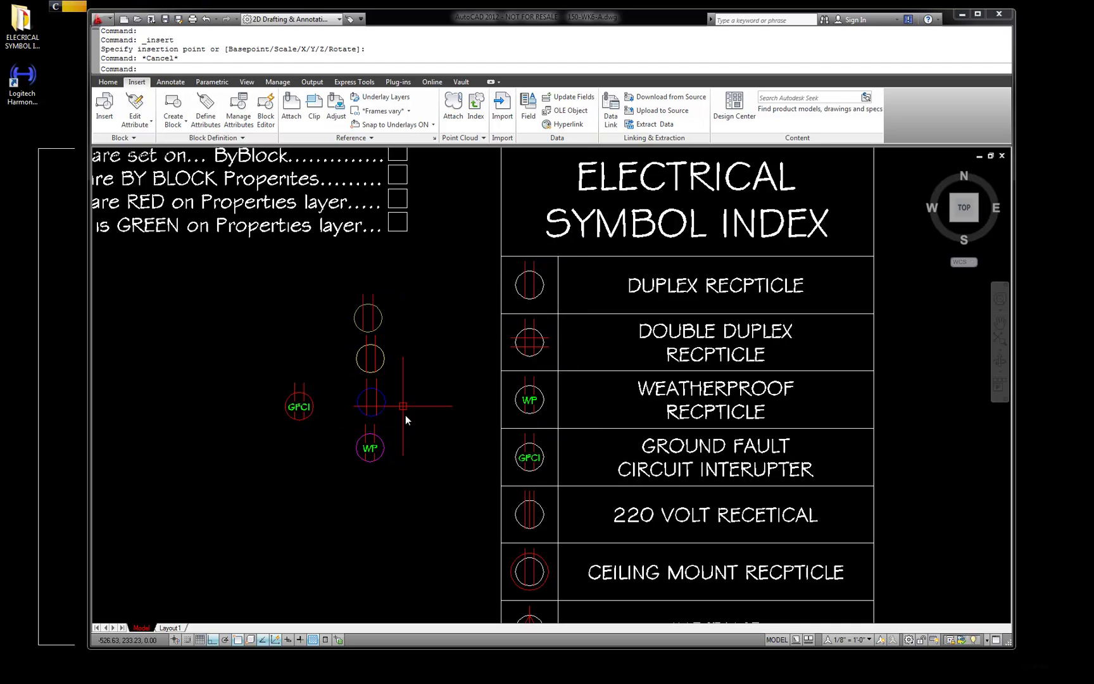
{"action": "left_click", "coordinate": [421, 500]}
{"action": "left_click", "coordinate": [276, 297]}
{"action": "key", "text": "Delete"}
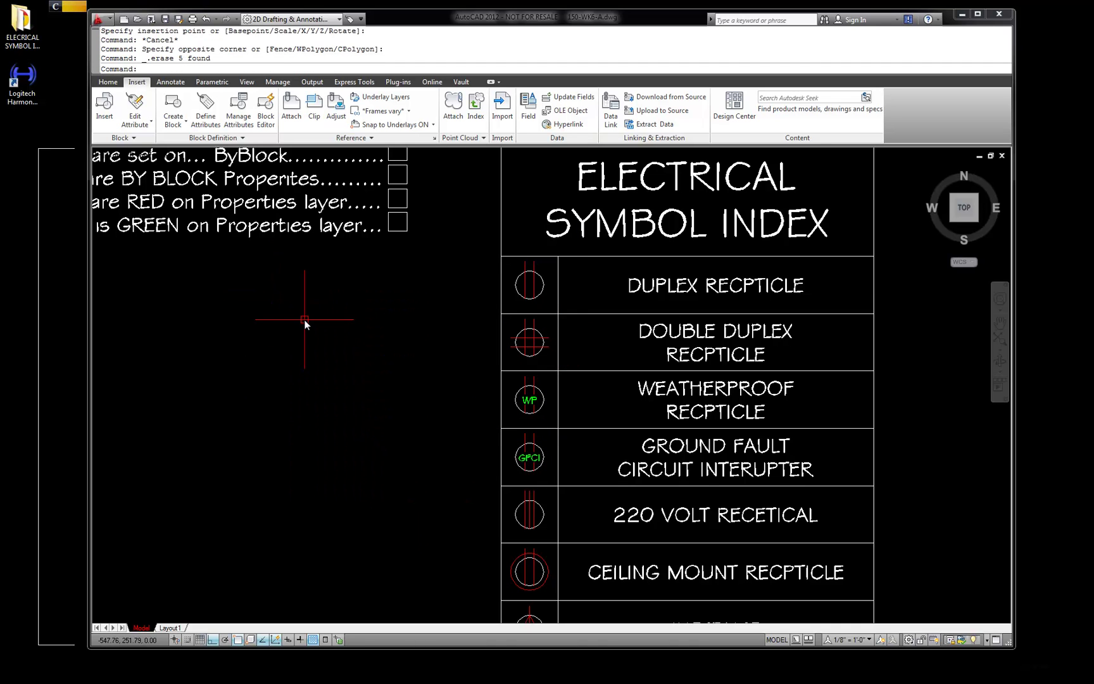
Make layer 0 current and set the object color to ByBlock
{"action": "left_click", "coordinate": [107, 81]}
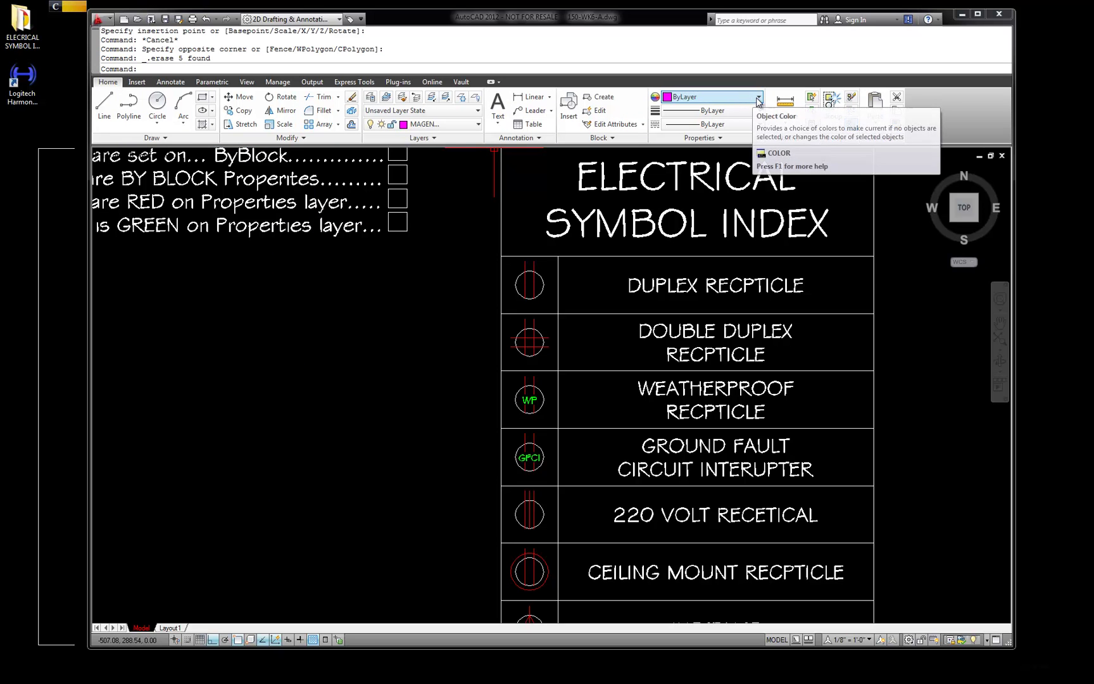
{"action": "left_click", "coordinate": [464, 126]}
{"action": "left_click", "coordinate": [443, 137]}
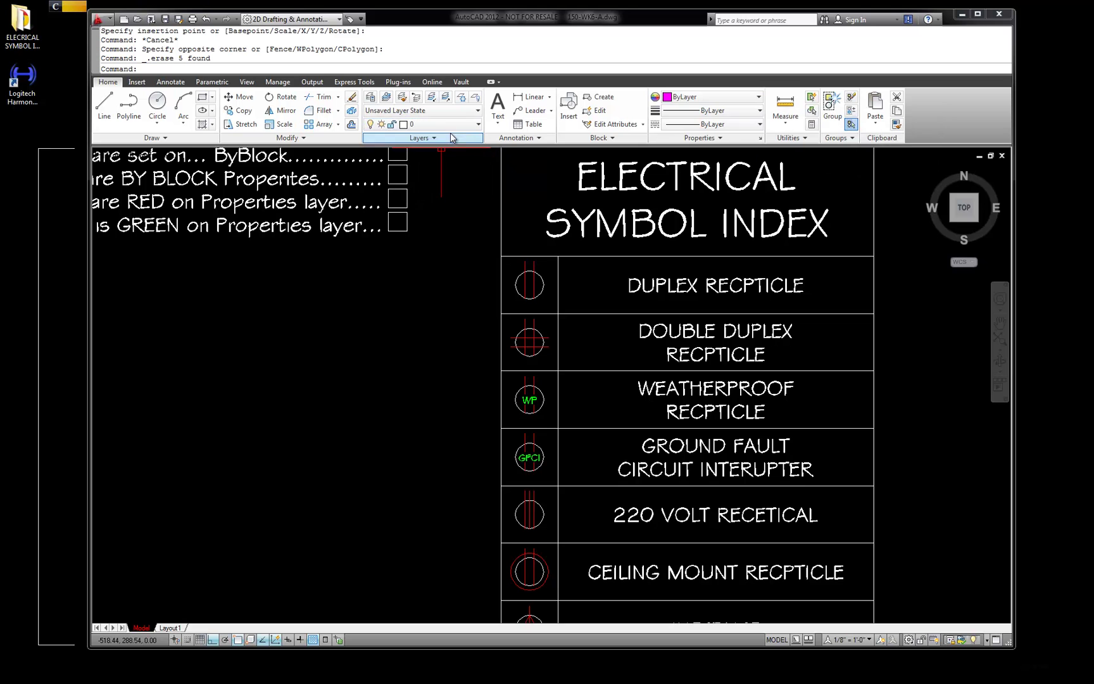
{"action": "left_click", "coordinate": [758, 98]}
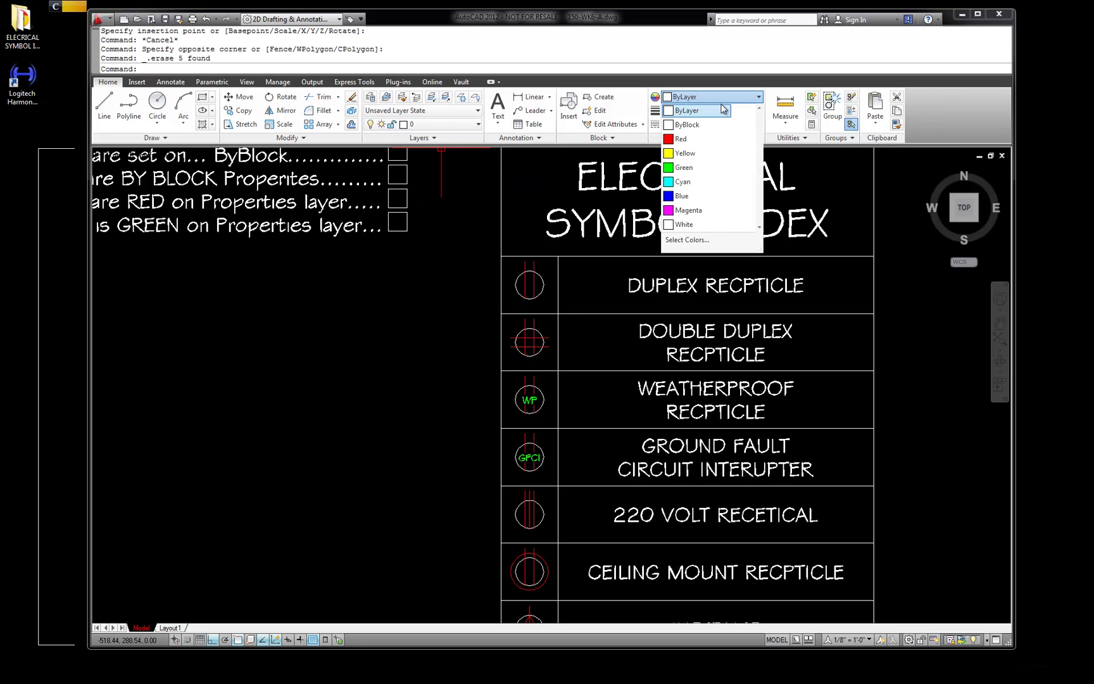
{"action": "left_click", "coordinate": [700, 124]}
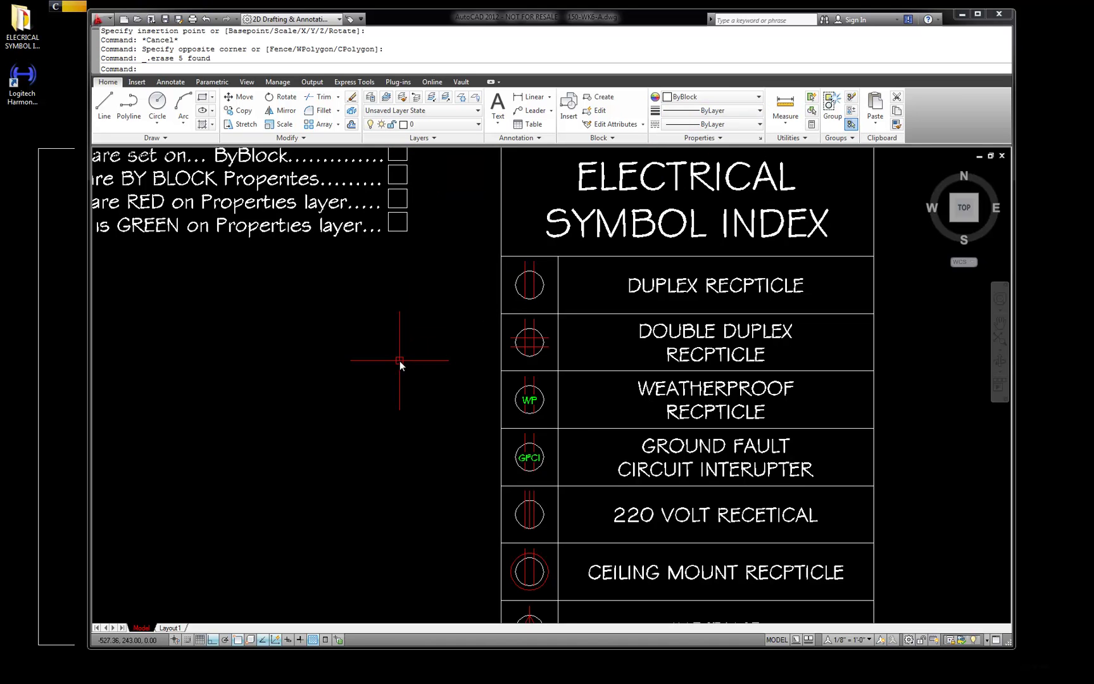
{"action": "key", "text": "Escape"}
Check whether the 220 volt and ceiling mount receptacle symbols in the index are already blocks by selecting them
{"action": "scroll", "coordinate": [380, 329], "scroll_direction": "down", "scroll_amount": 3}
{"action": "scroll", "coordinate": [431, 342], "scroll_direction": "up", "scroll_amount": 3}
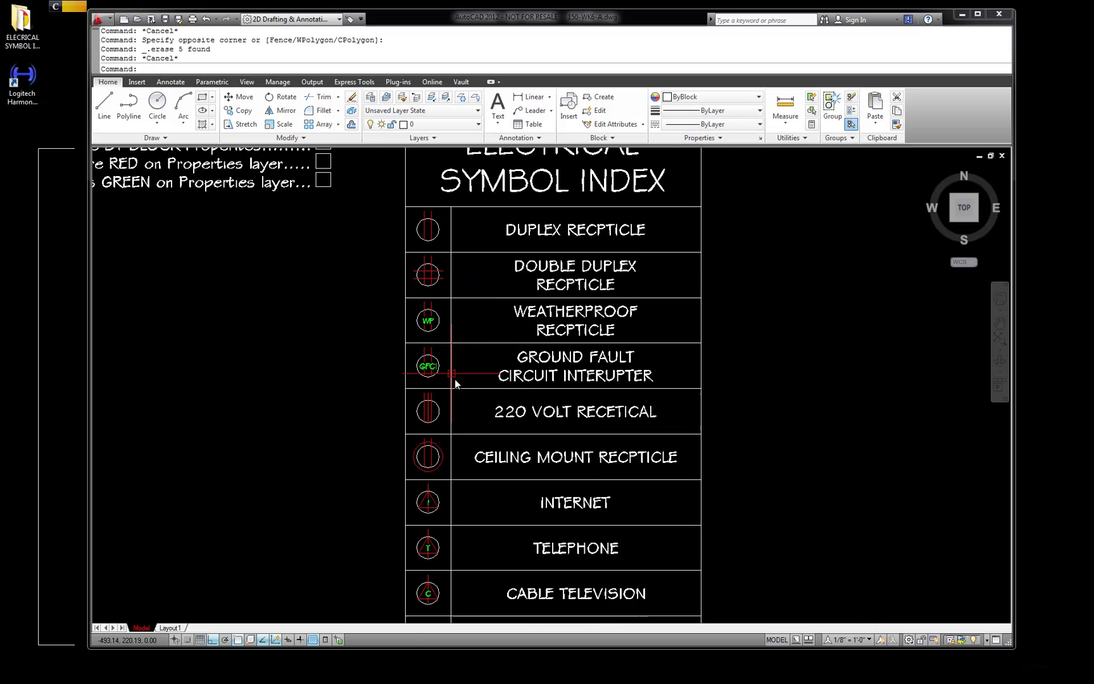
{"action": "scroll", "coordinate": [443, 406], "scroll_direction": "up", "scroll_amount": 1}
{"action": "left_click", "coordinate": [436, 412]}
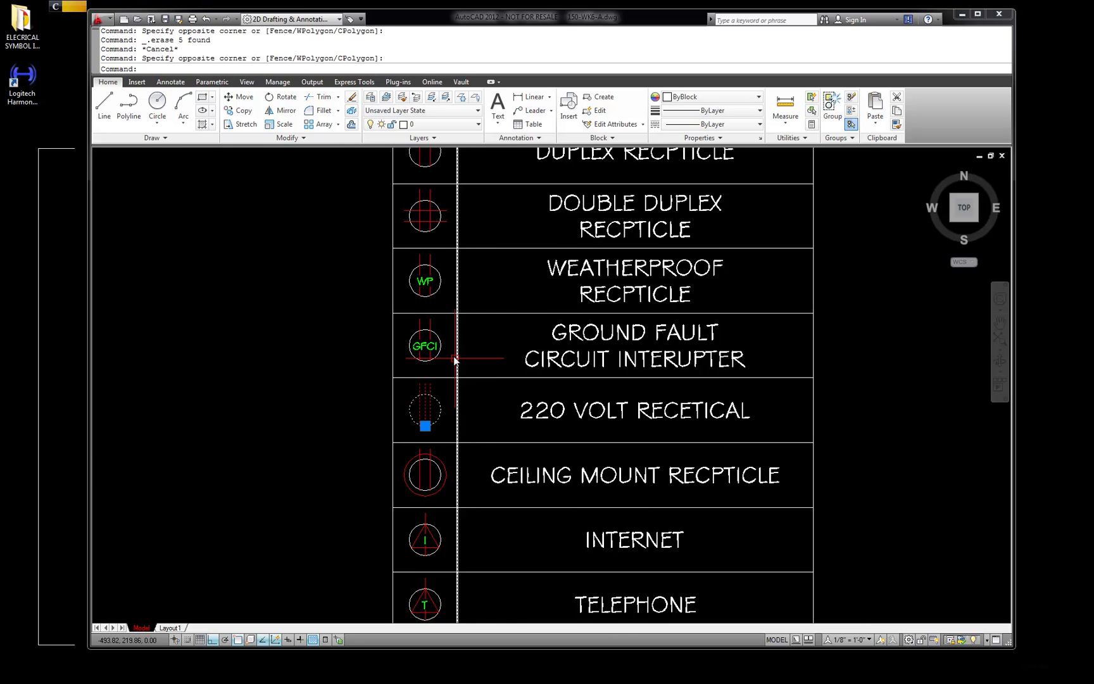
{"action": "scroll", "coordinate": [443, 443], "scroll_direction": "down", "scroll_amount": 2}
{"action": "key", "text": "Escape"}
{"action": "scroll", "coordinate": [436, 437], "scroll_direction": "up", "scroll_amount": 3}
{"action": "left_click", "coordinate": [469, 421]}
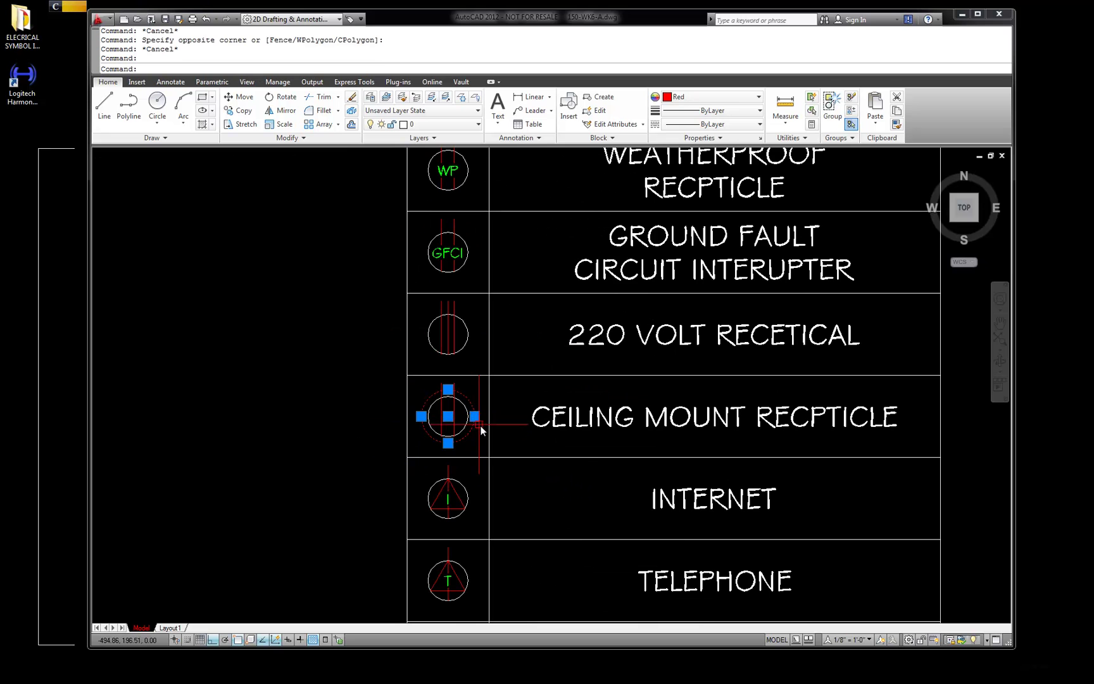
{"action": "key", "text": "Escape"}
Define the ceiling mount receptacle symbol's four objects as block E-CEILING MOUNT RECP, with the base point at the outer circle's bottom quadrant
{"action": "type", "text": "b"}
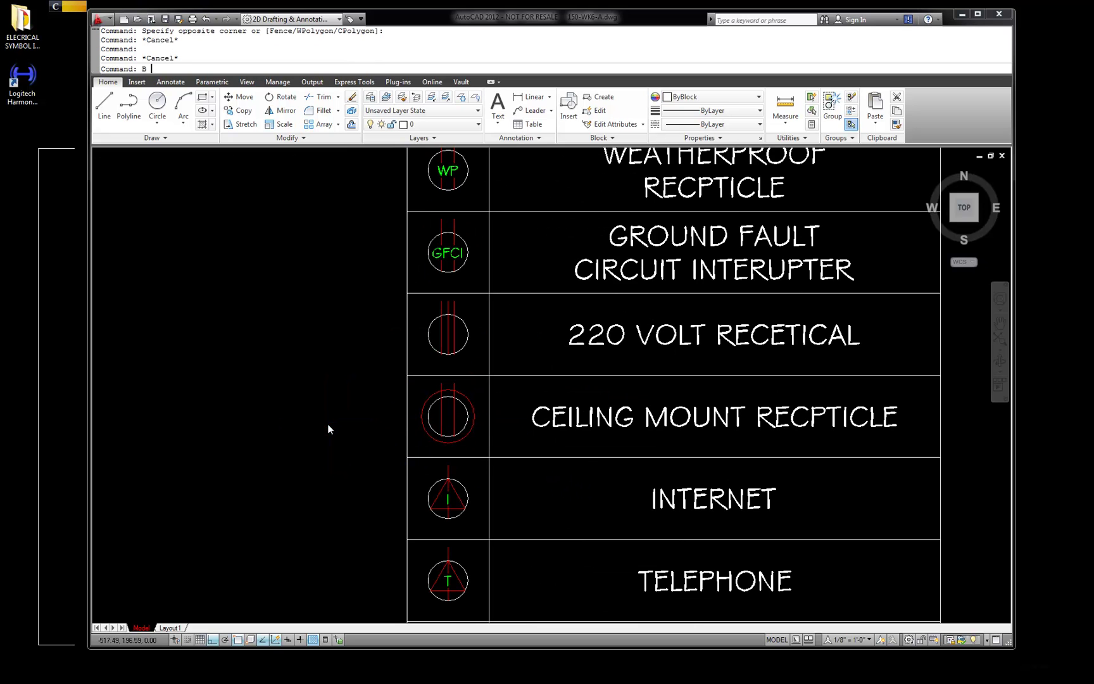
{"action": "key", "text": "Return"}
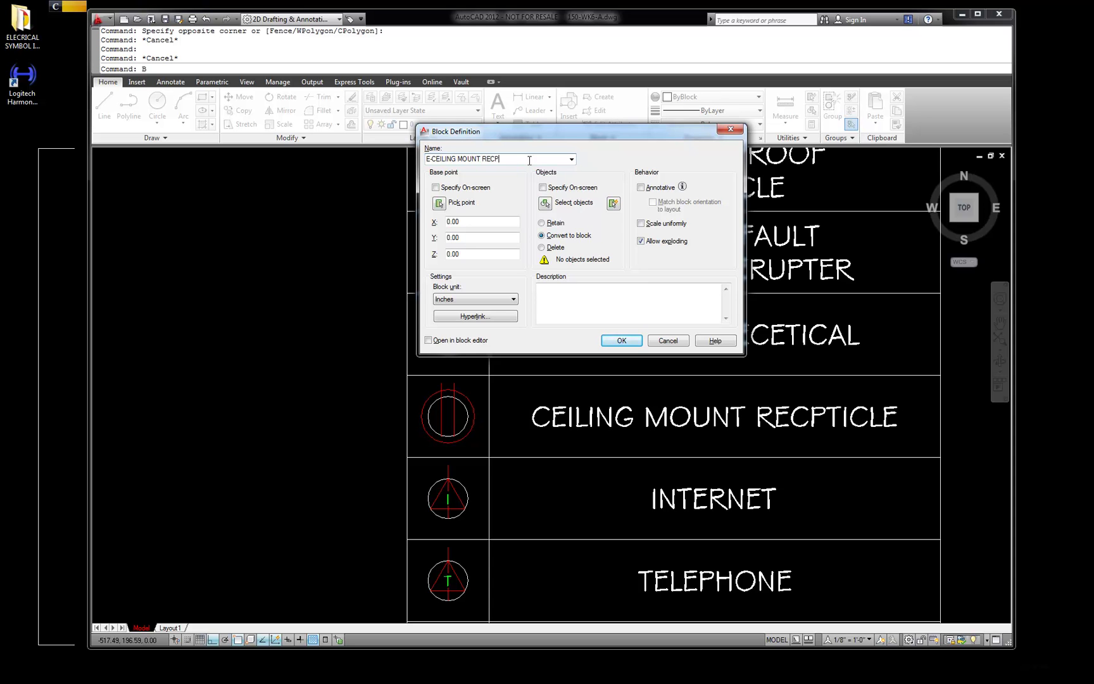
{"action": "left_click", "coordinate": [544, 202]}
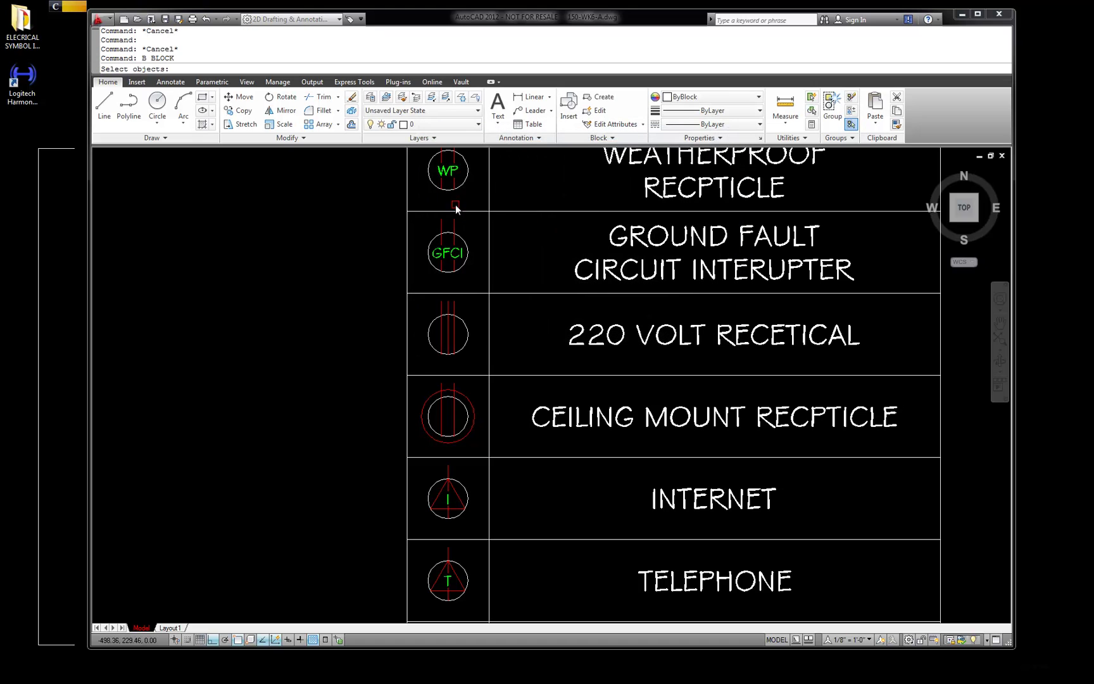
{"action": "left_click", "coordinate": [483, 442]}
{"action": "left_click", "coordinate": [425, 399]}
{"action": "key", "text": "Return"}
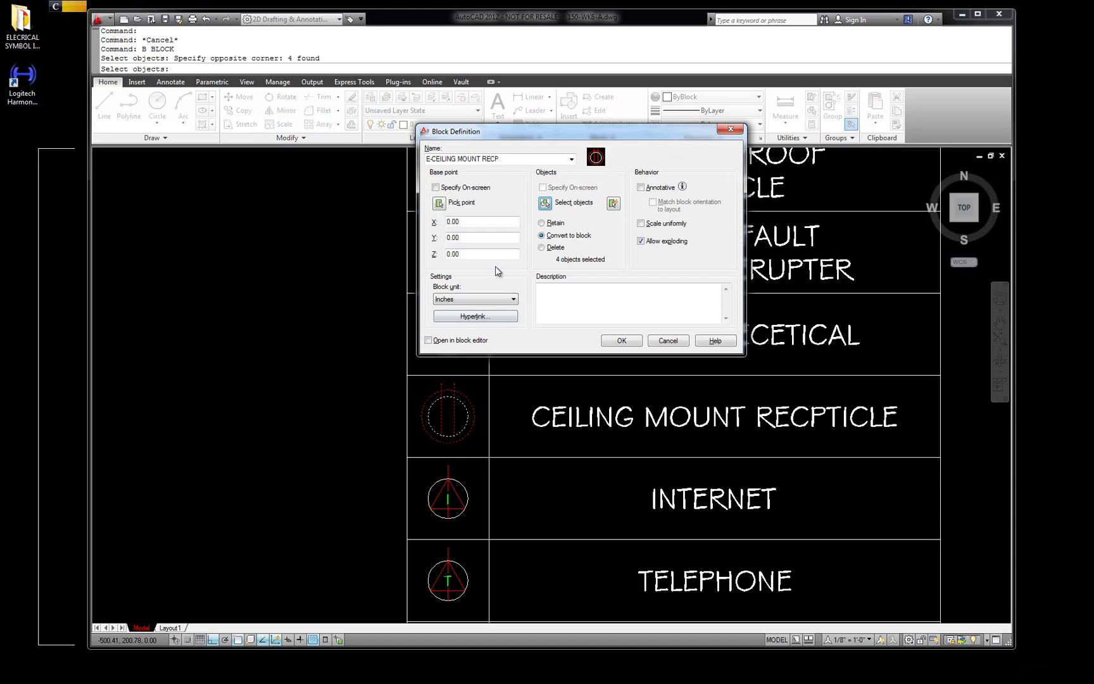
{"action": "left_click", "coordinate": [438, 203]}
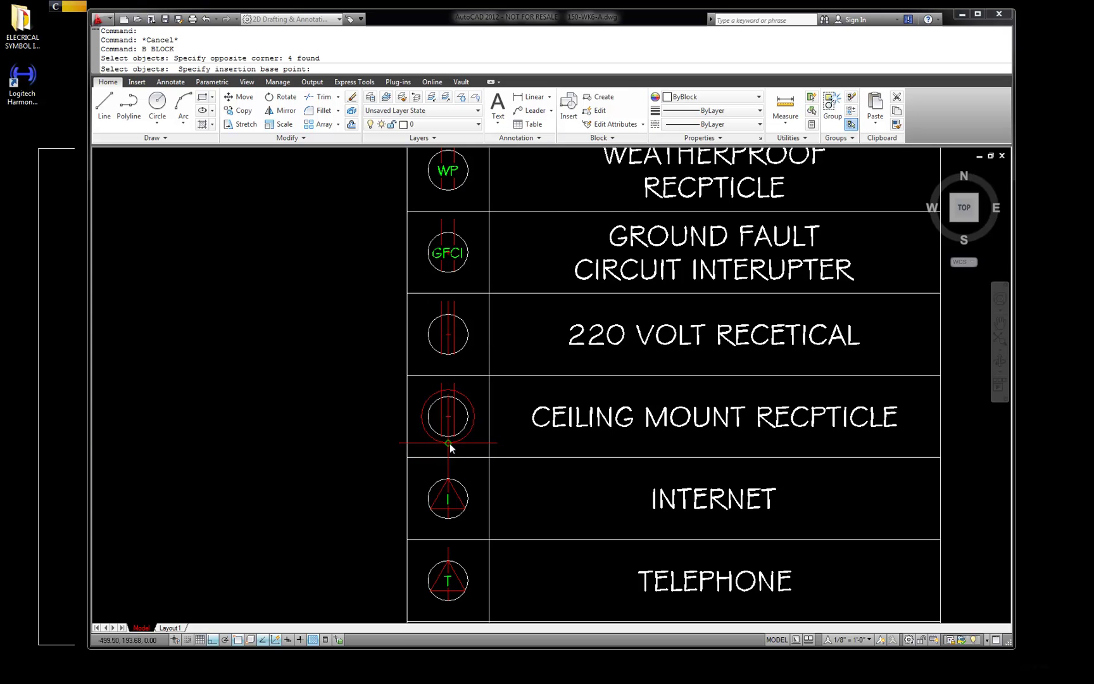
{"action": "left_click", "coordinate": [448, 443]}
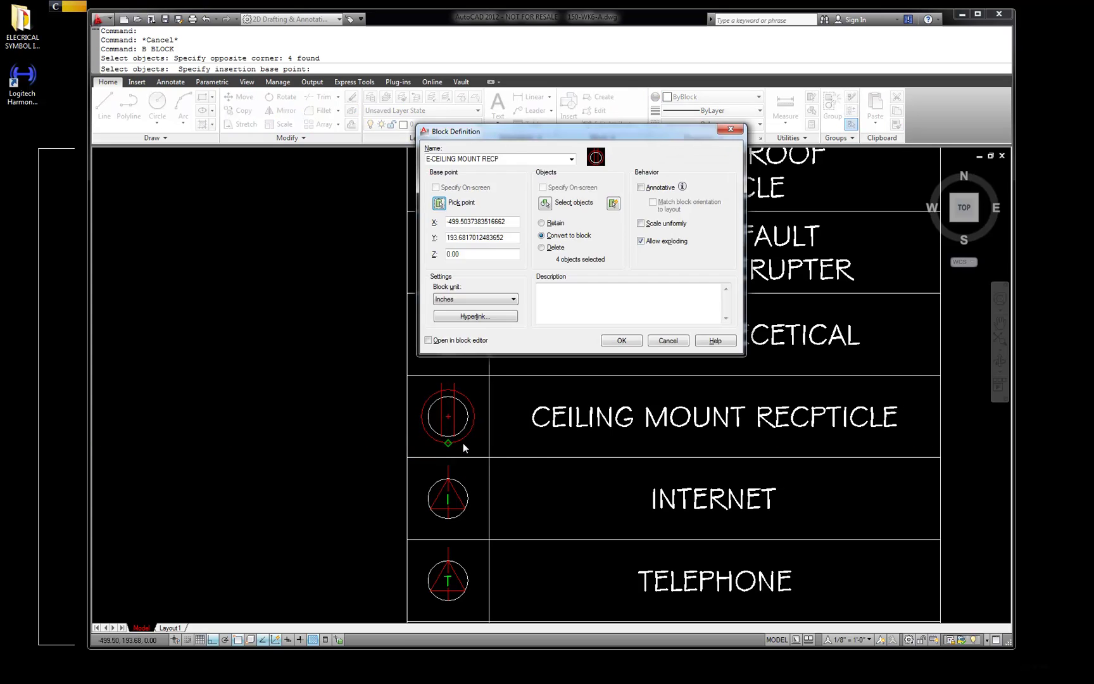
{"action": "left_click", "coordinate": [623, 341]}
{"action": "key", "text": "Escape"}
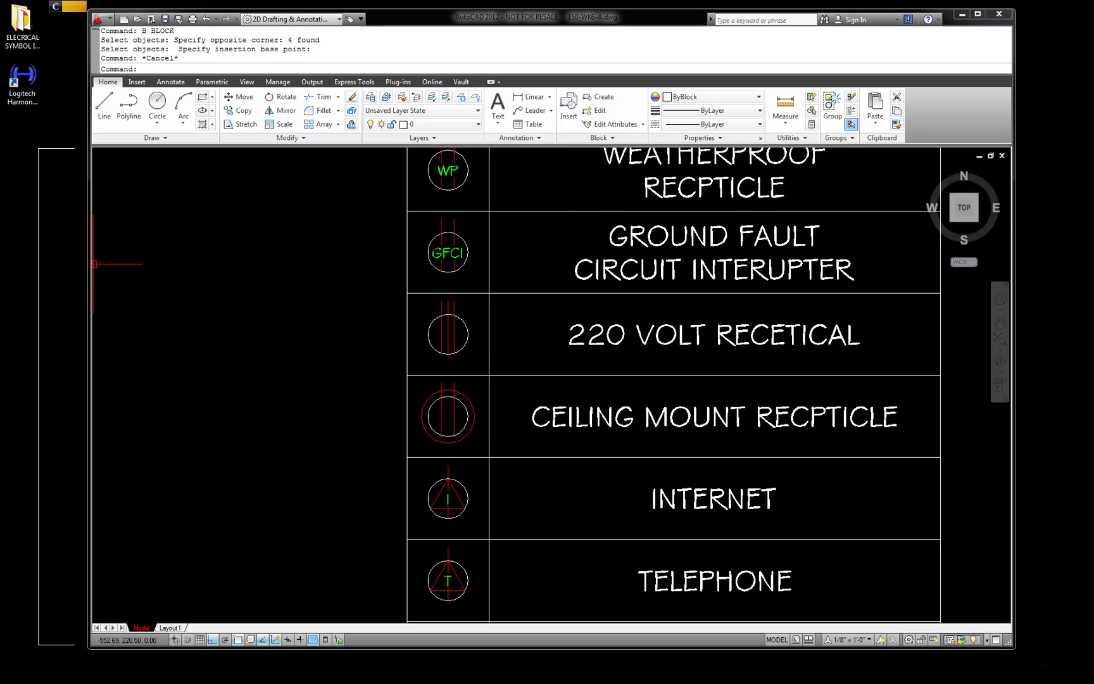
Review the symbol index and block notes in the handout 150-WK6-Elec-Sym-Index-HO.pdf, and return to the AutoCAD drawing
{"action": "key", "text": "super+d"}
{"action": "key", "text": "super+d"}
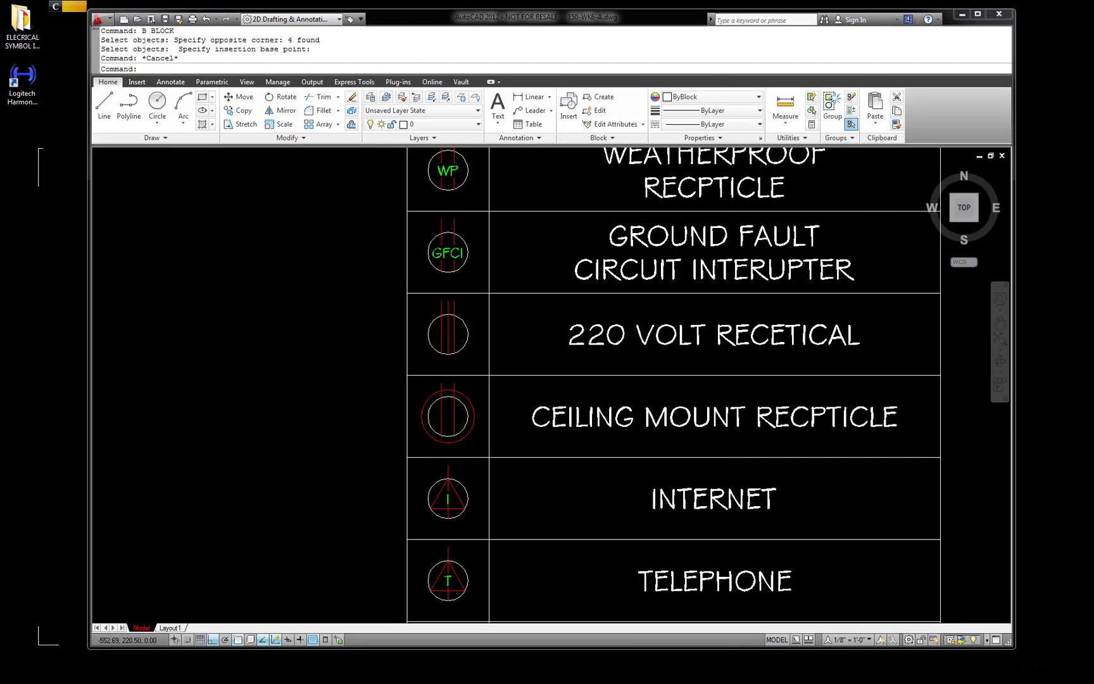
{"action": "key", "text": "alt+Tab"}
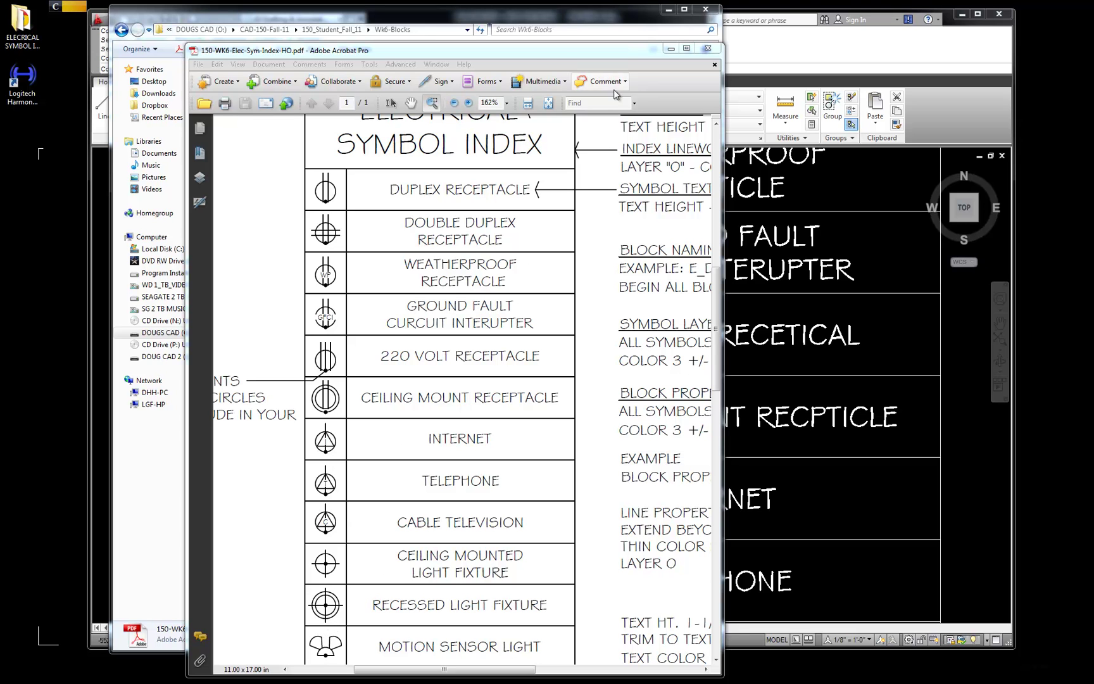
{"action": "left_click", "coordinate": [669, 9]}
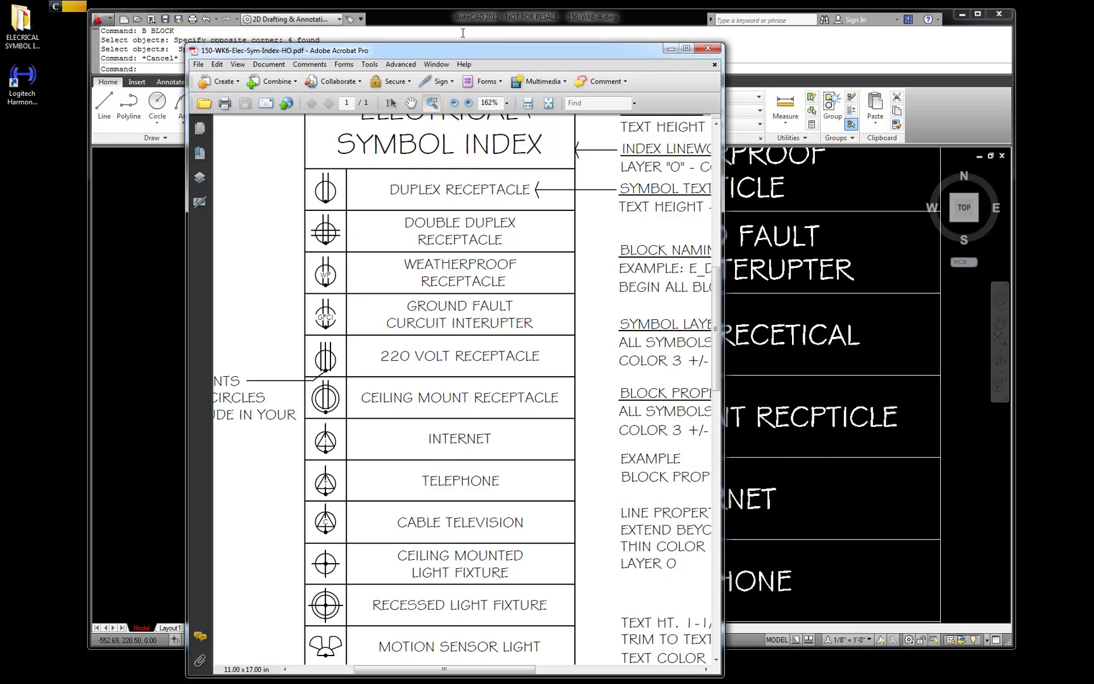
{"action": "left_click", "coordinate": [671, 48]}
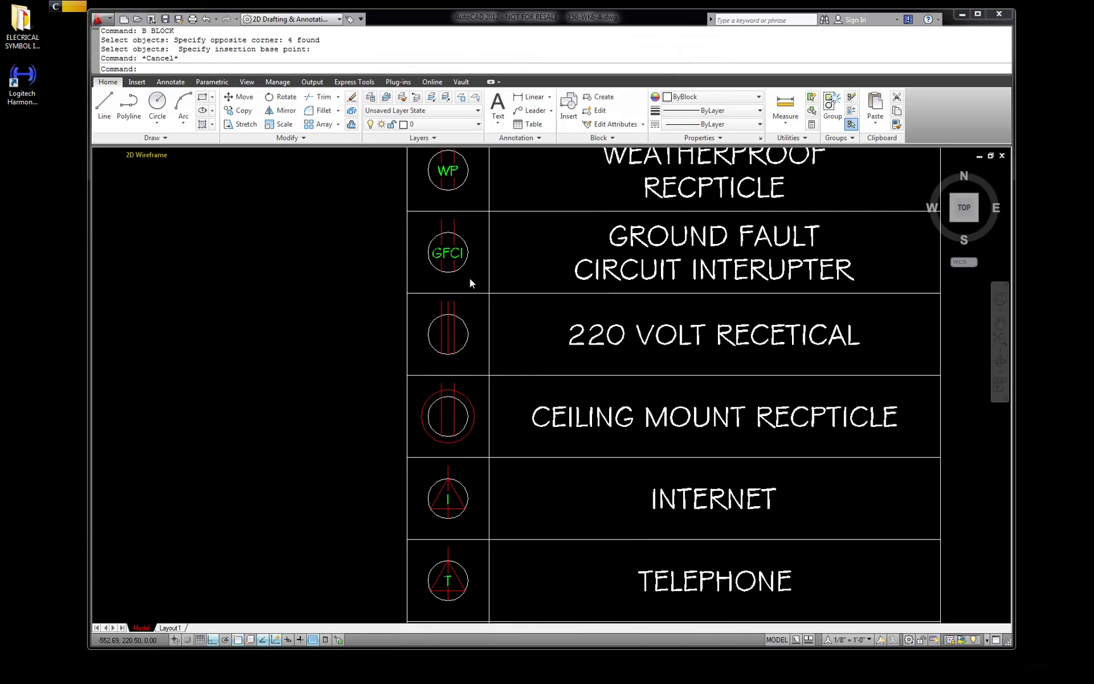
{"action": "key", "text": "Escape"}
{"action": "scroll", "coordinate": [552, 371], "scroll_direction": "down", "scroll_amount": 4}
{"action": "scroll", "coordinate": [506, 356], "scroll_direction": "up", "scroll_amount": 3}
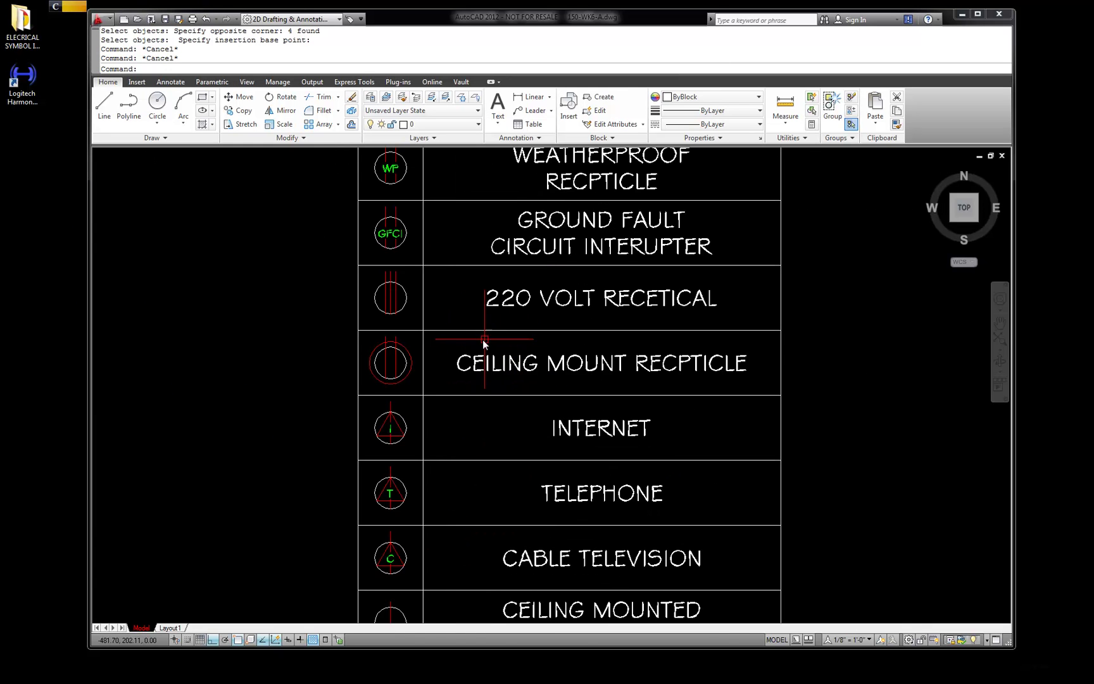
Define the Internet symbol's five objects as block E-INTERNET, with the base point at the circle's bottom quadrant
{"action": "scroll", "coordinate": [467, 351], "scroll_direction": "up", "scroll_amount": 1}
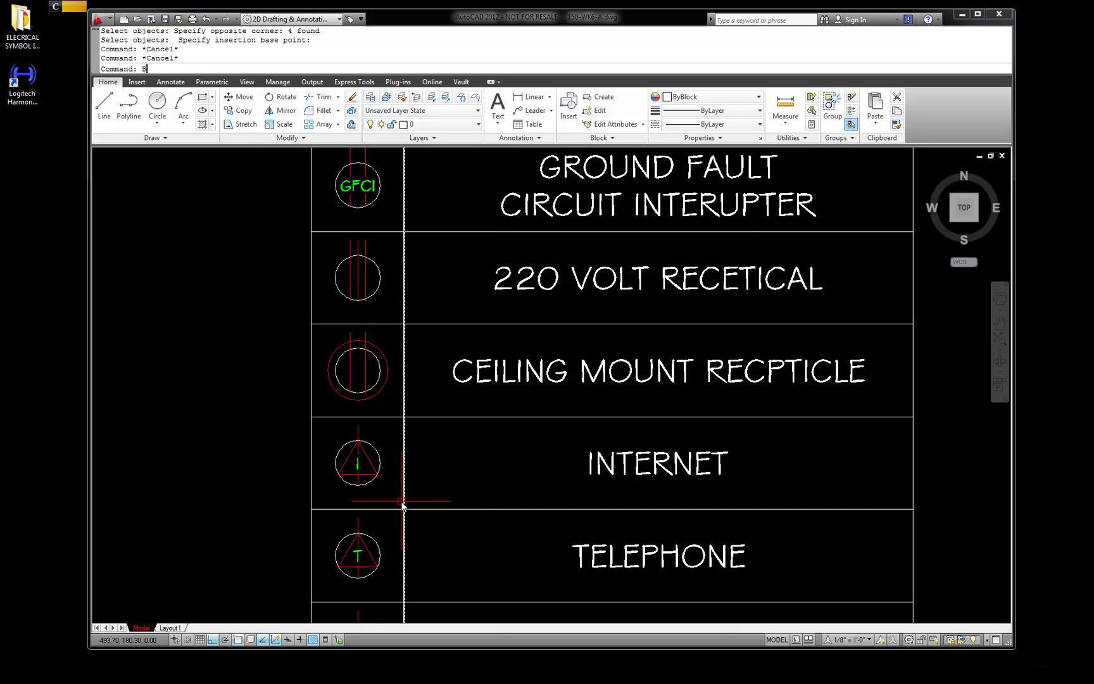
{"action": "key", "text": "Return"}
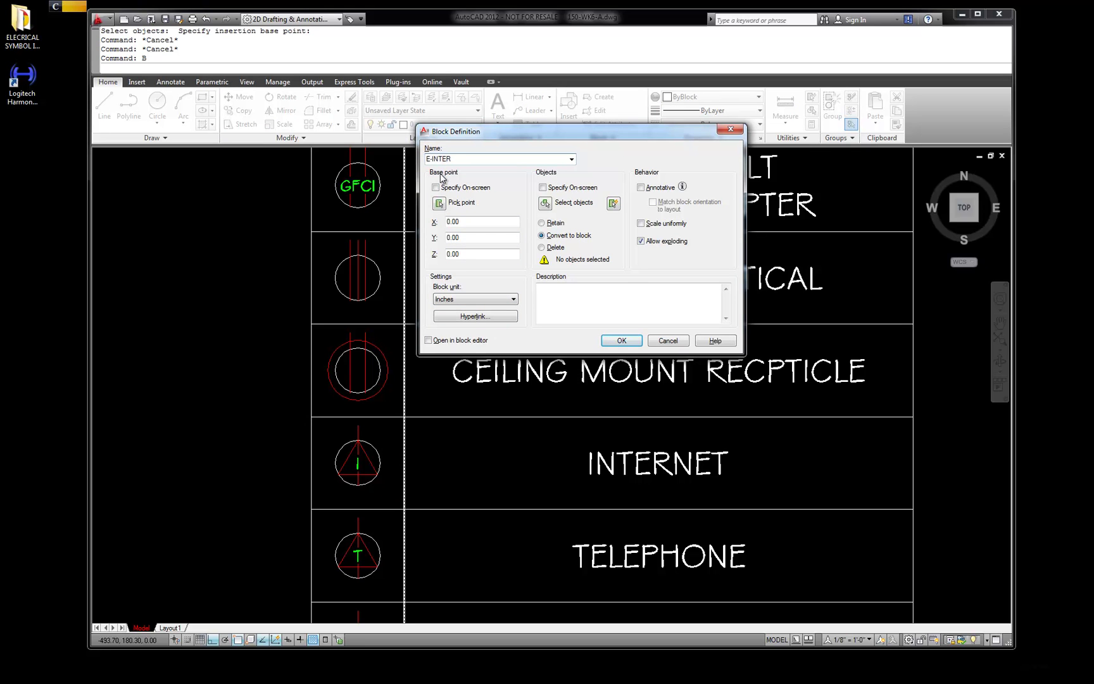
{"action": "left_click", "coordinate": [546, 203]}
{"action": "left_click", "coordinate": [386, 490]}
{"action": "left_click", "coordinate": [324, 437]}
{"action": "key", "text": "Return"}
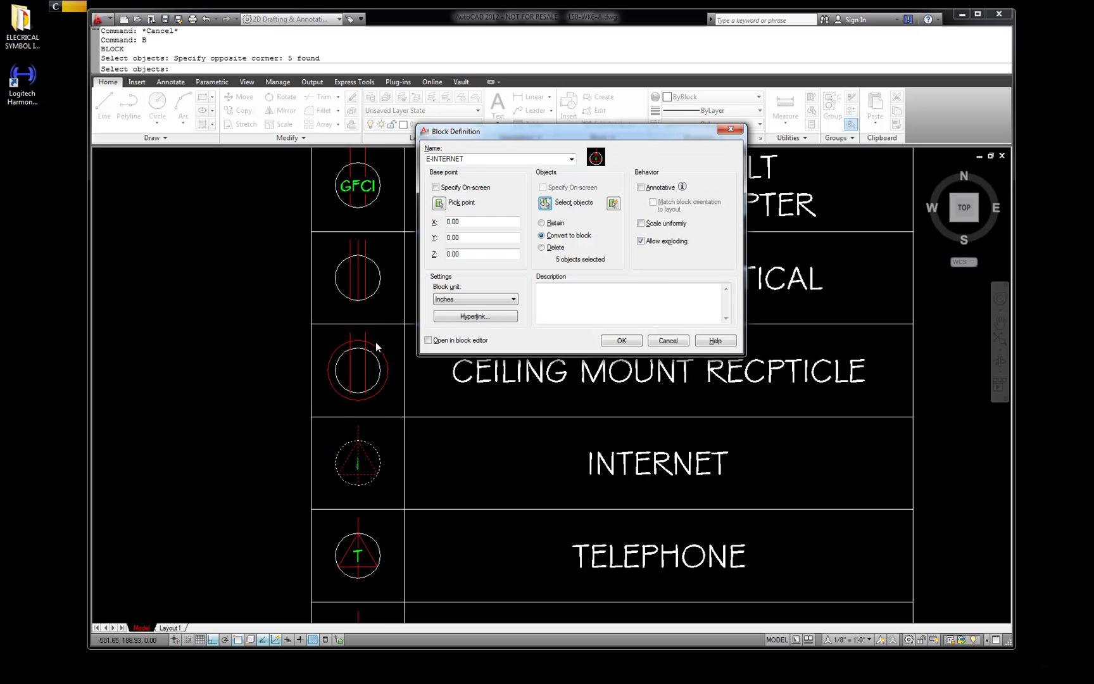
{"action": "left_click", "coordinate": [440, 203]}
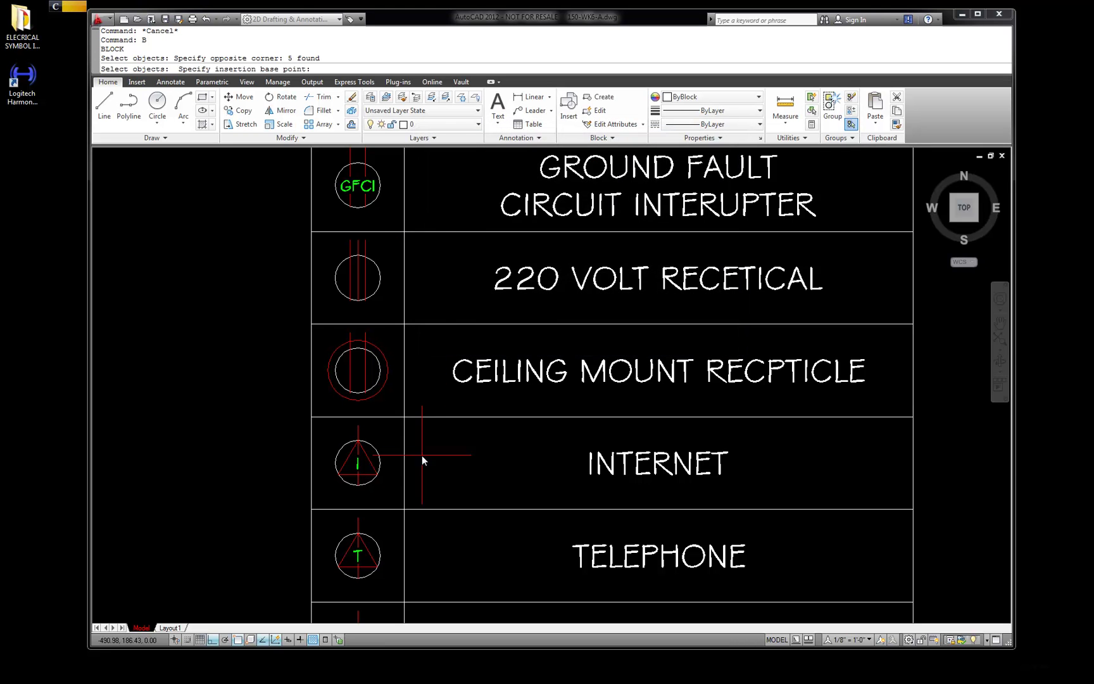
{"action": "left_click", "coordinate": [357, 488]}
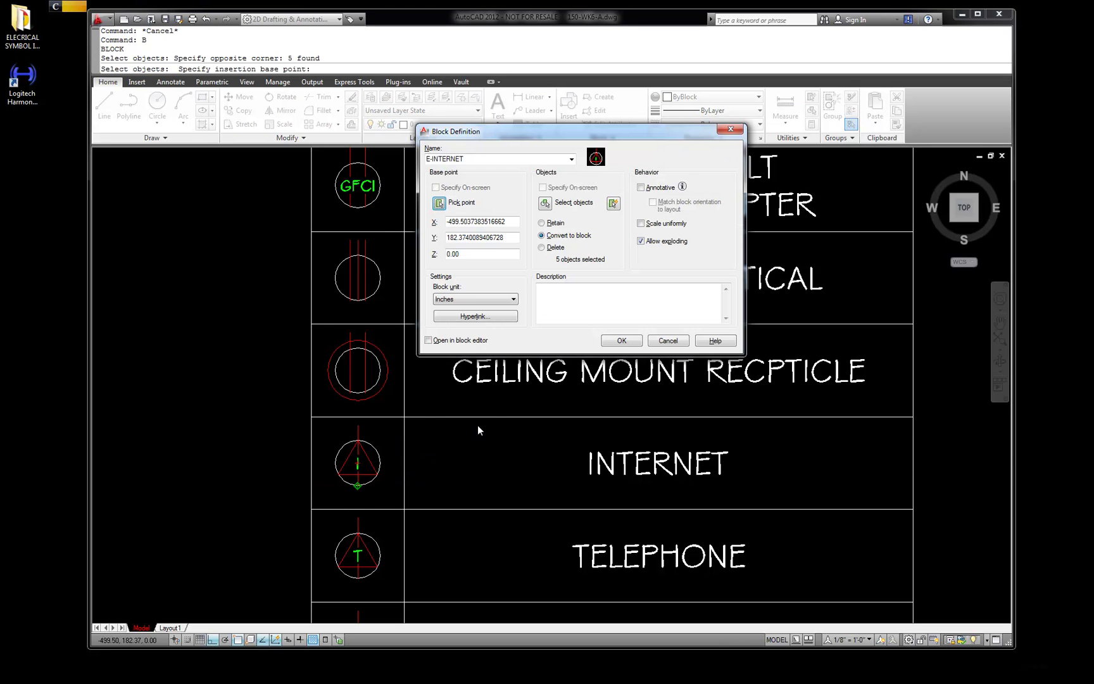
{"action": "left_click", "coordinate": [621, 340]}
Review the Check Off list for blocks and the existing block names in the Block Definition dialog, and close it without defining a block
{"action": "scroll", "coordinate": [459, 361], "scroll_direction": "down", "scroll_amount": 6}
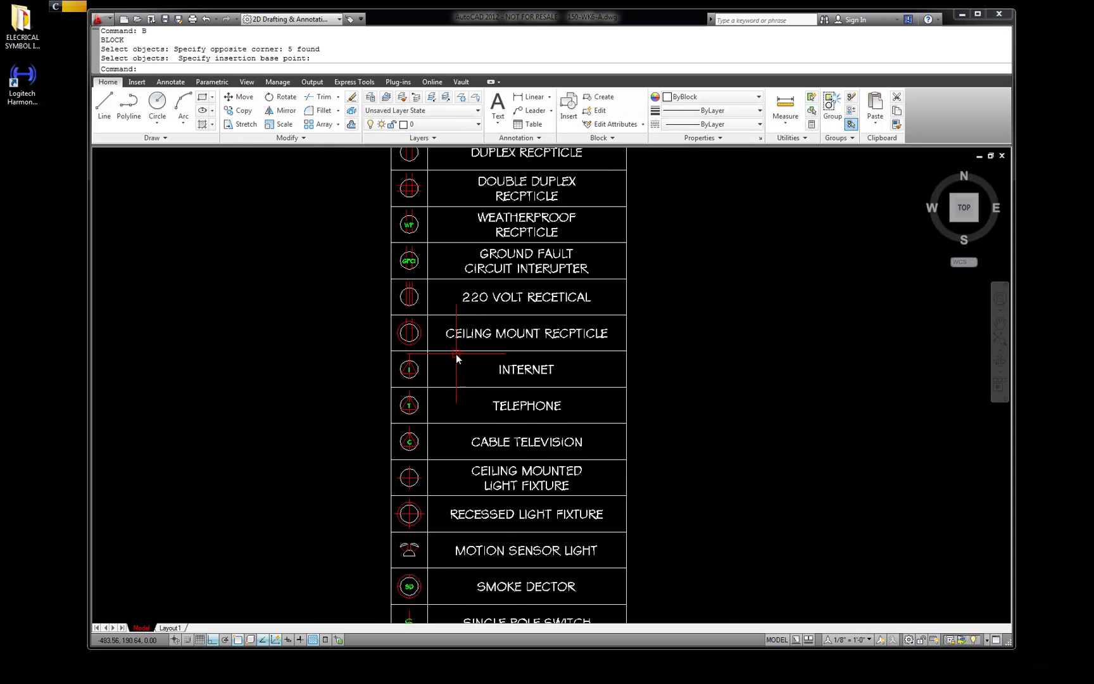
{"action": "scroll", "coordinate": [398, 362], "scroll_direction": "up", "scroll_amount": 2}
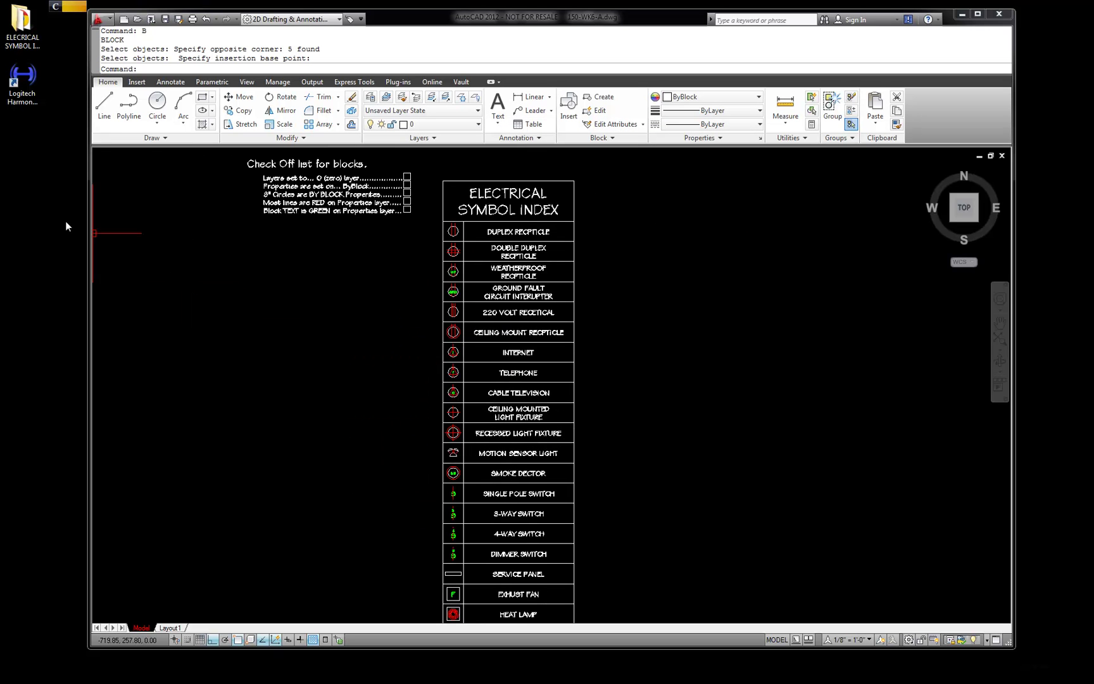
{"action": "scroll", "coordinate": [319, 321], "scroll_direction": "down", "scroll_amount": 3}
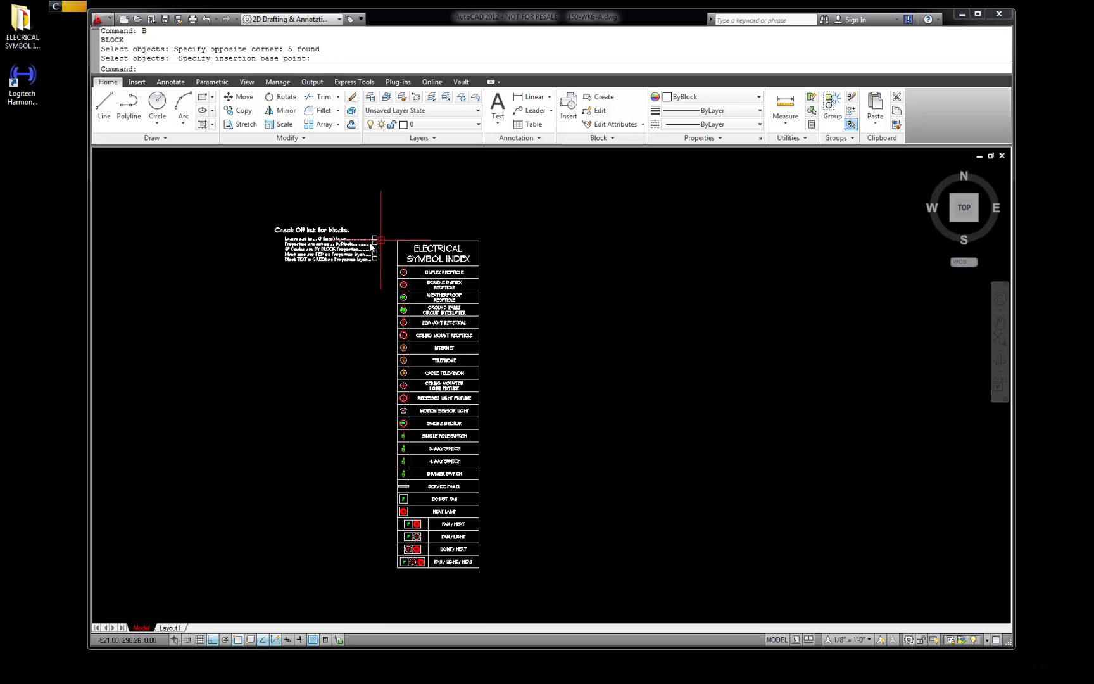
{"action": "scroll", "coordinate": [391, 239], "scroll_direction": "up", "scroll_amount": 5}
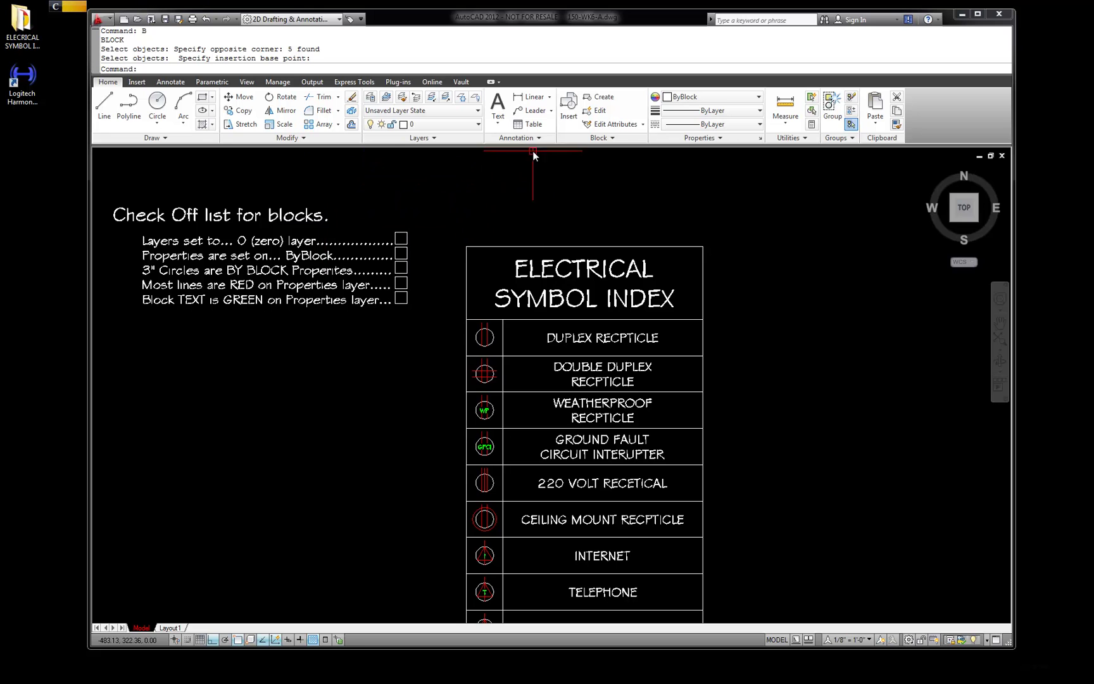
{"action": "type", "text": "B"}
{"action": "key", "text": "Return"}
{"action": "left_click", "coordinate": [571, 159]}
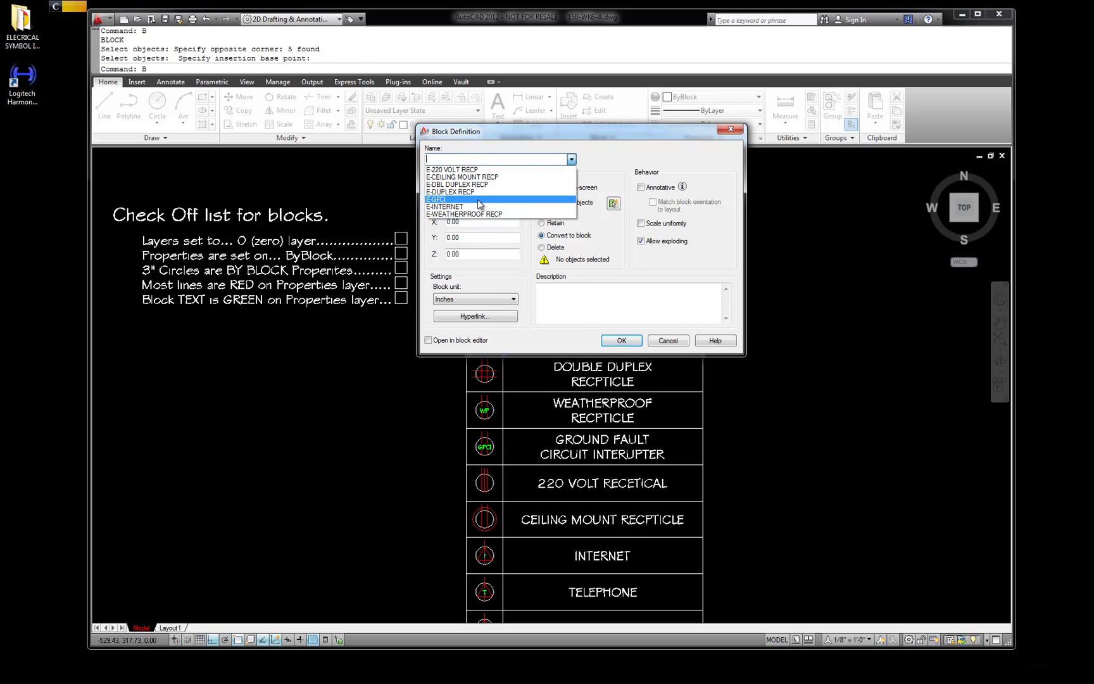
{"action": "left_click", "coordinate": [572, 161]}
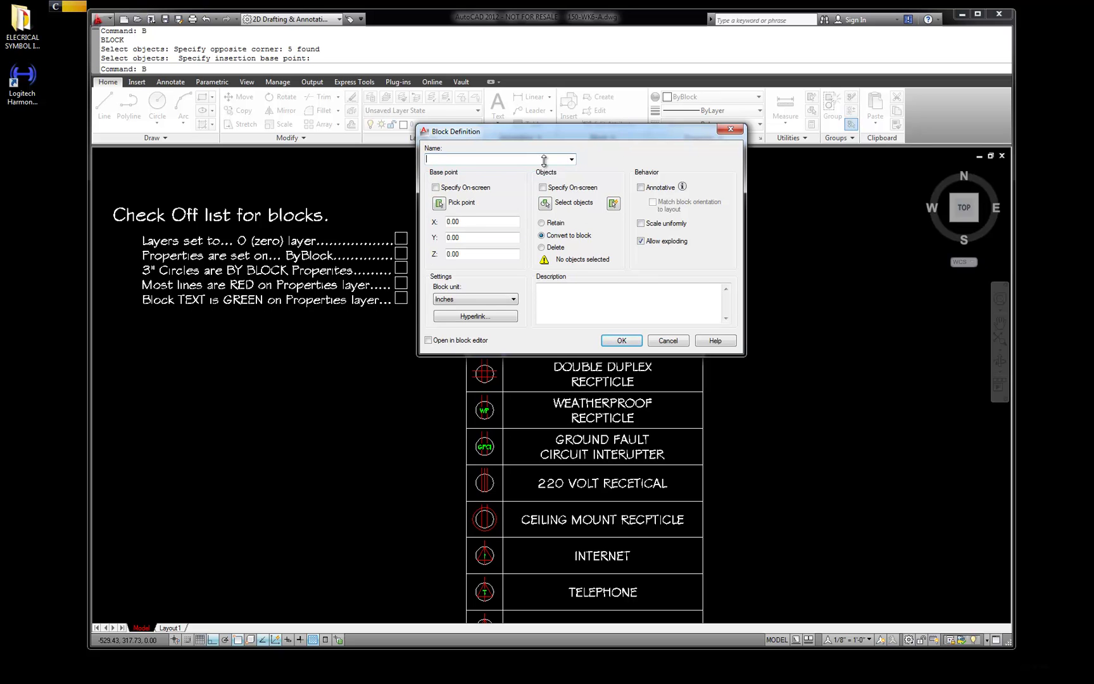
{"action": "left_click_drag", "start_coordinate": [582, 131], "coordinate": [451, 179]}
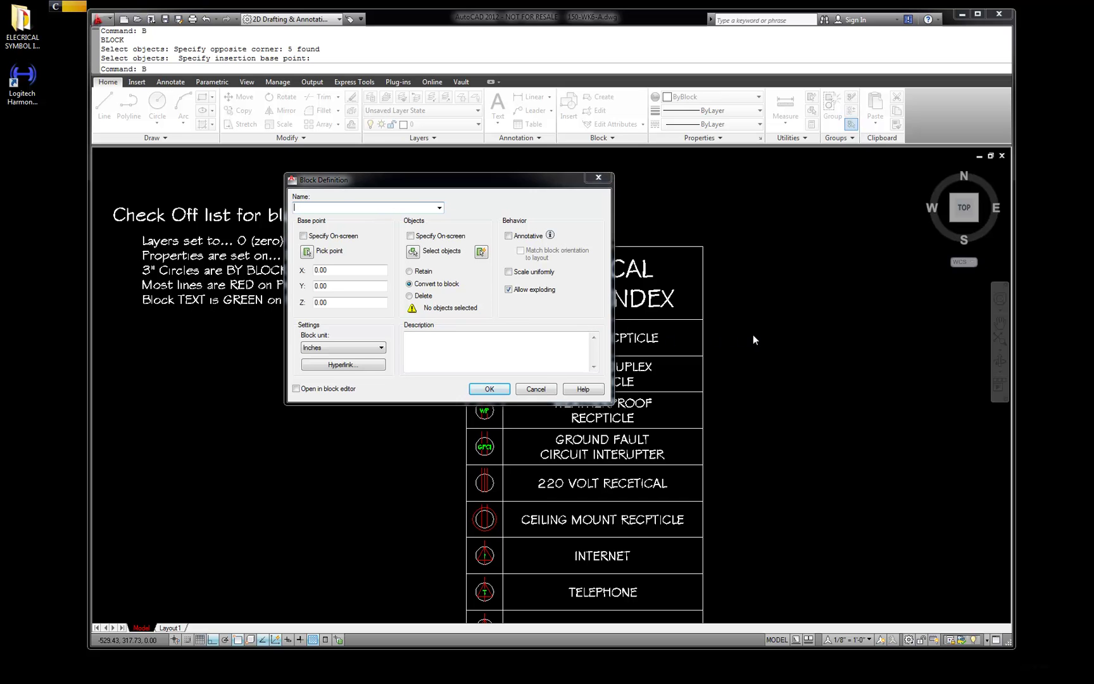
{"action": "left_click", "coordinate": [602, 178]}
Start a block definition named E-CEILING MOUNT LIGHT FIX with its source objects set to Delete
{"action": "scroll", "coordinate": [521, 244], "scroll_direction": "down", "scroll_amount": 3}
{"action": "scroll", "coordinate": [515, 443], "scroll_direction": "up", "scroll_amount": 4}
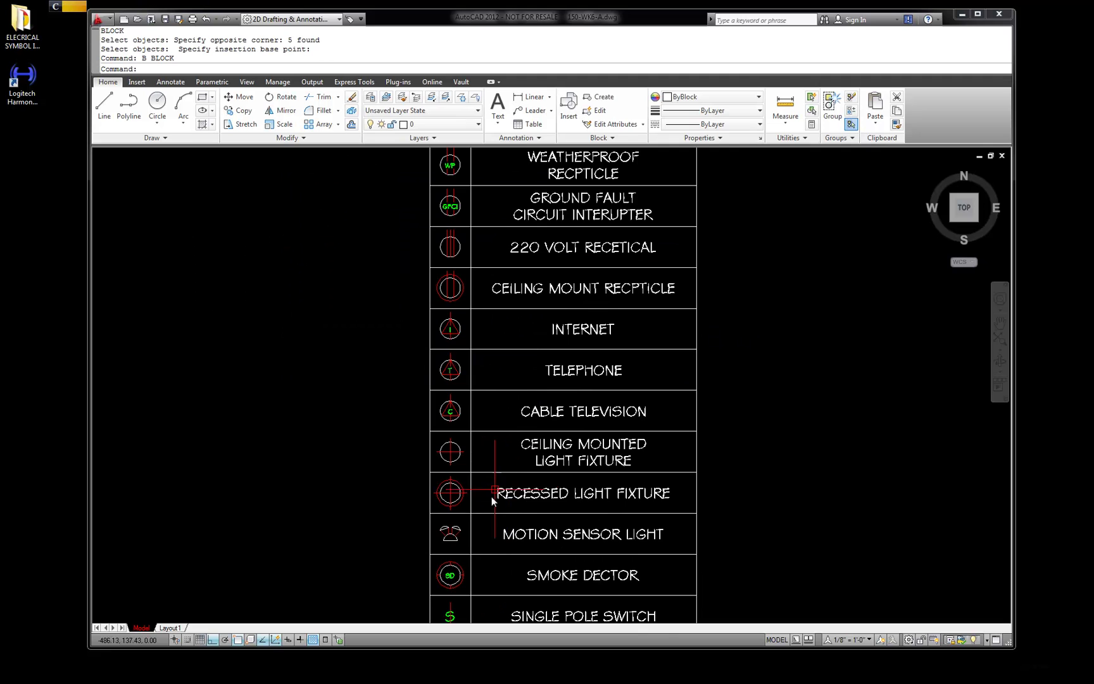
{"action": "scroll", "coordinate": [469, 413], "scroll_direction": "up", "scroll_amount": 3}
{"action": "left_click", "coordinate": [439, 480]}
{"action": "key", "text": "Escape"}
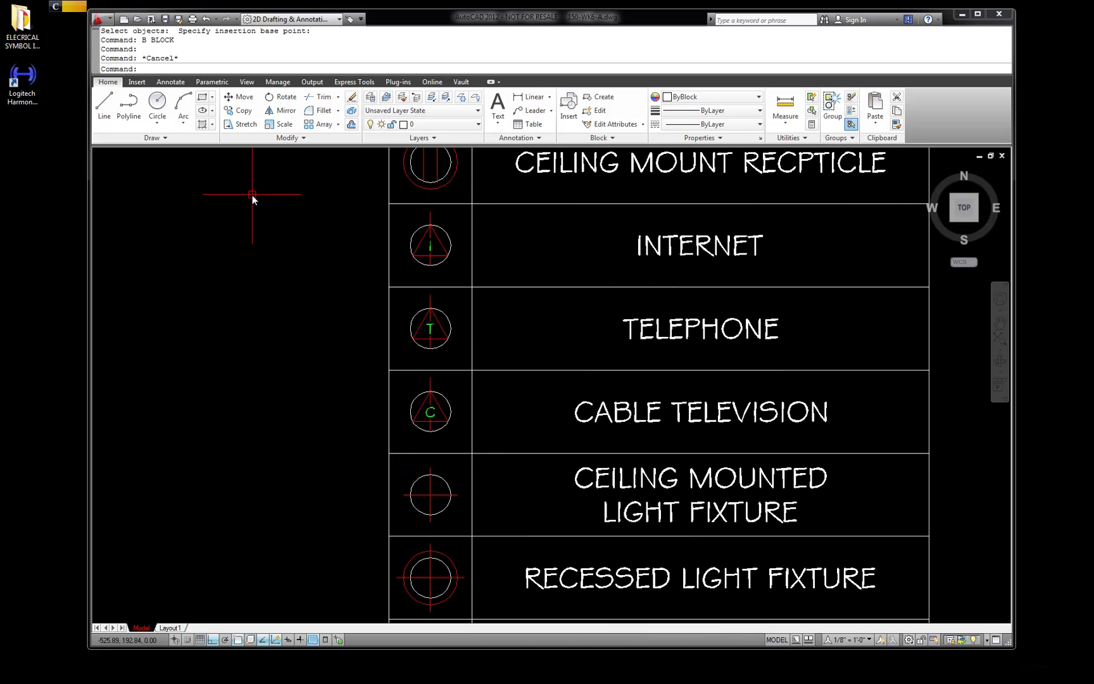
{"action": "type", "text": "b"}
{"action": "key", "text": "Return"}
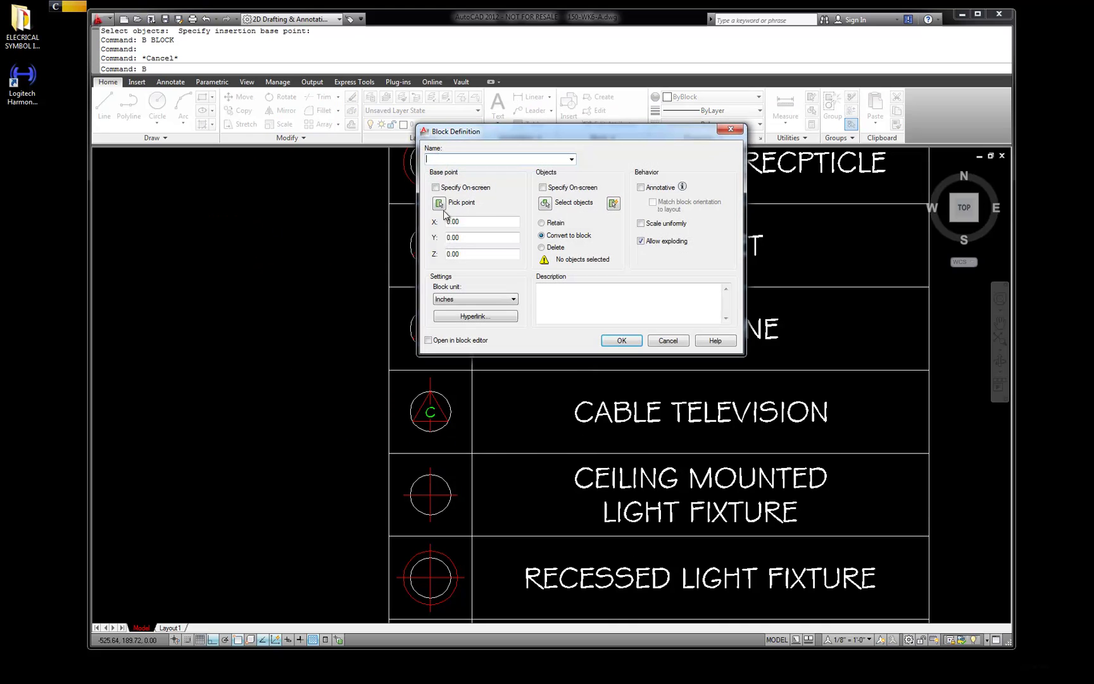
{"action": "left_click", "coordinate": [541, 248]}
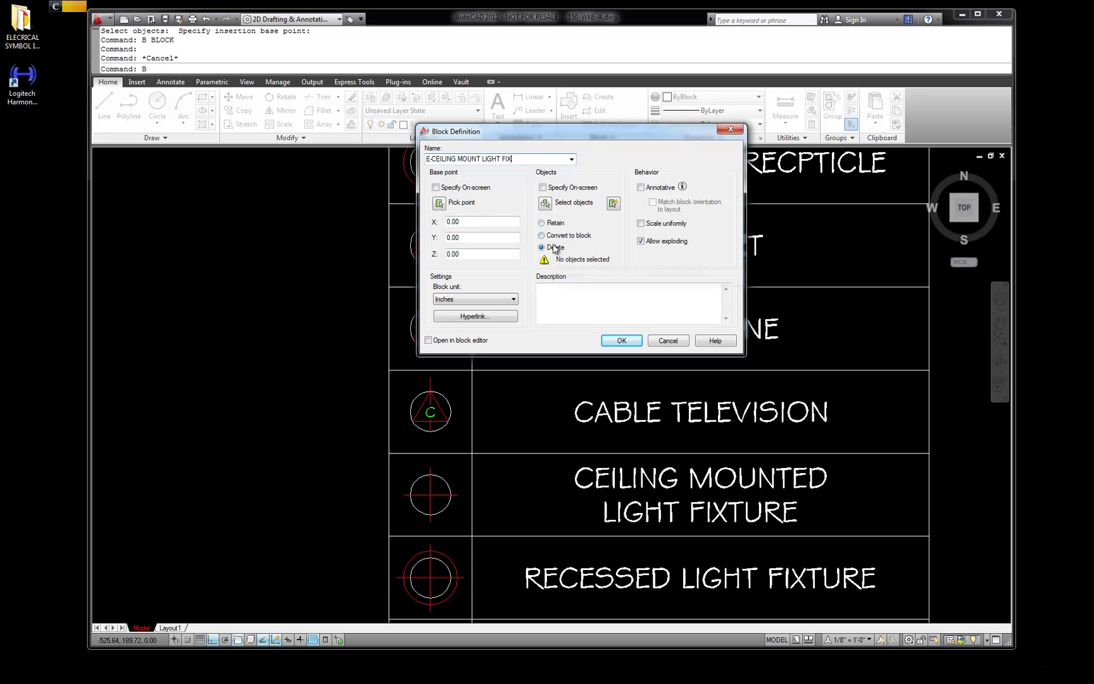
Create the block from the ceiling mounted light fixture's circle and two lines, with the base point where the lines cross
{"action": "left_click", "coordinate": [545, 203]}
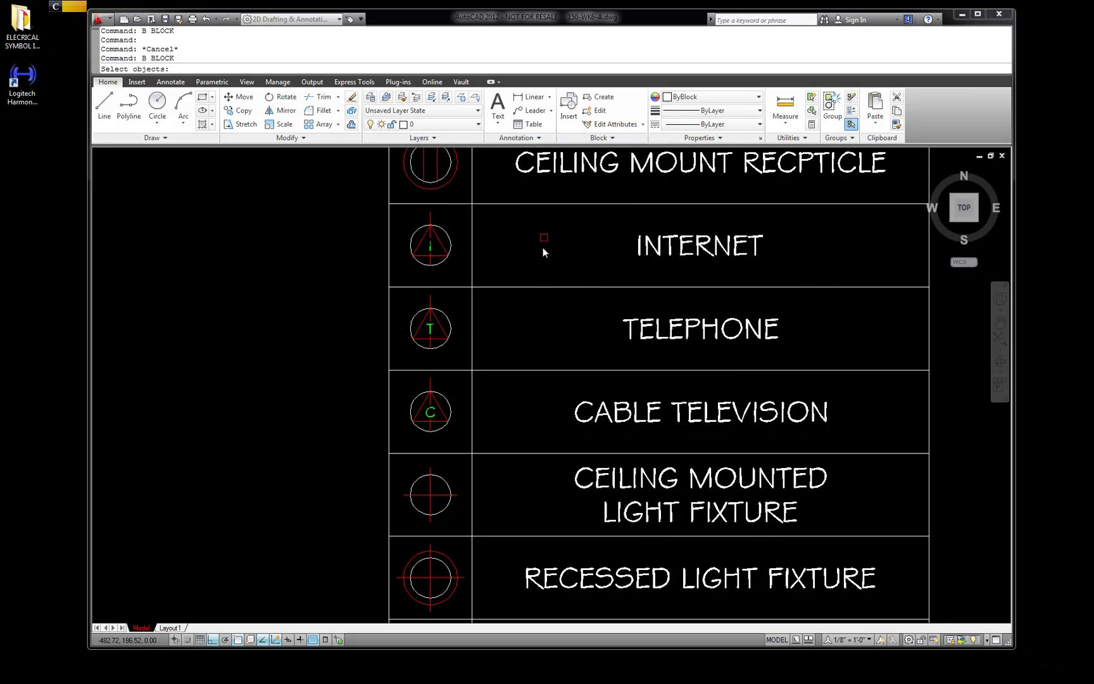
{"action": "left_click", "coordinate": [462, 521]}
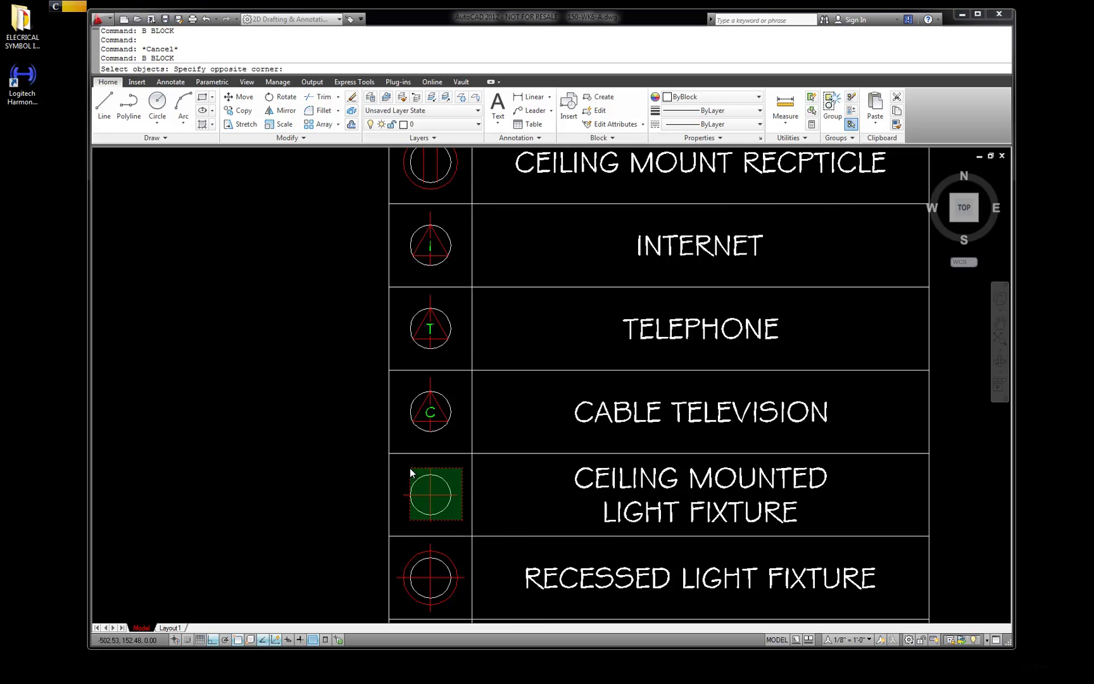
{"action": "left_click", "coordinate": [414, 467]}
{"action": "key", "text": "Return"}
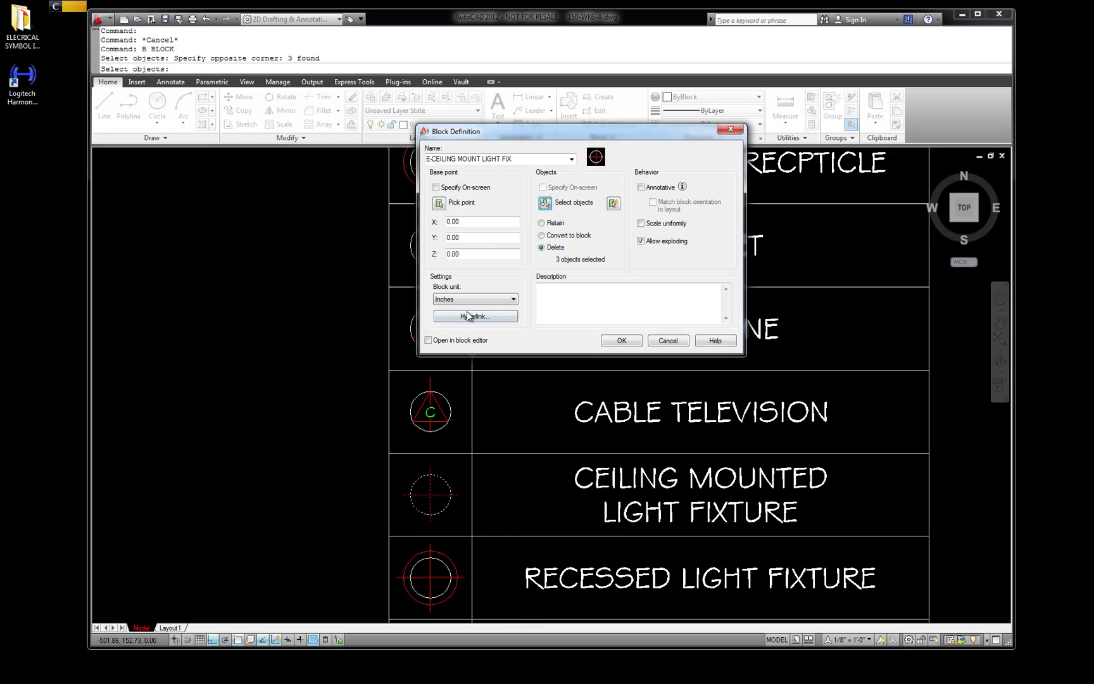
{"action": "left_click", "coordinate": [437, 204]}
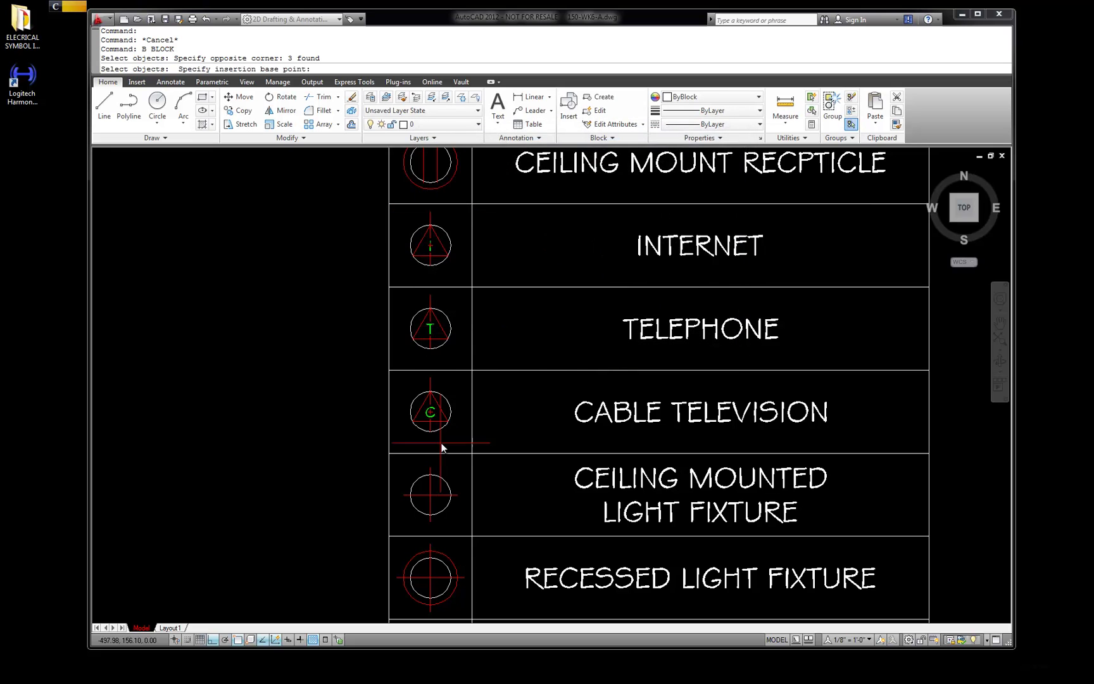
{"action": "left_click", "coordinate": [432, 495]}
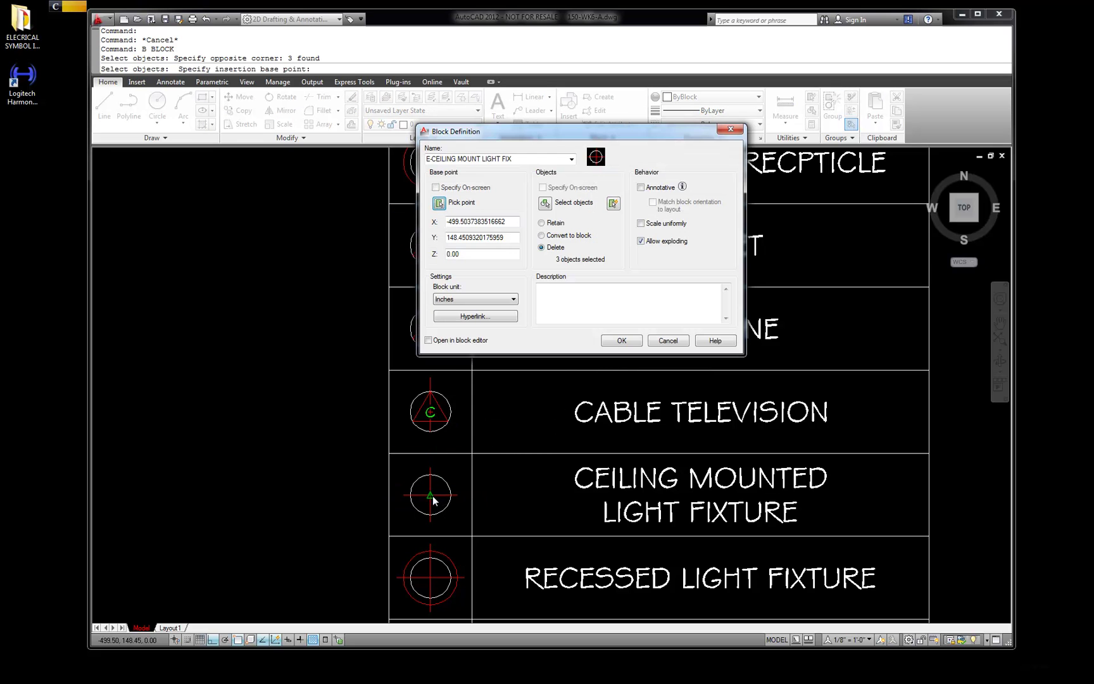
{"action": "left_click", "coordinate": [618, 340]}
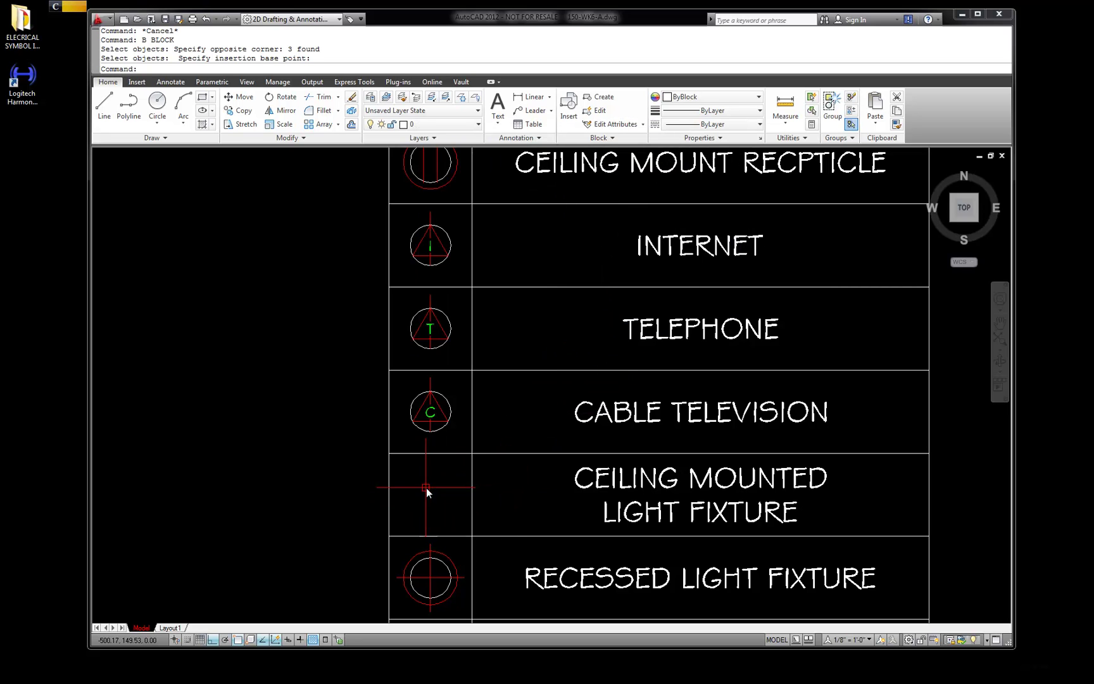
{"action": "key", "text": "Escape"}
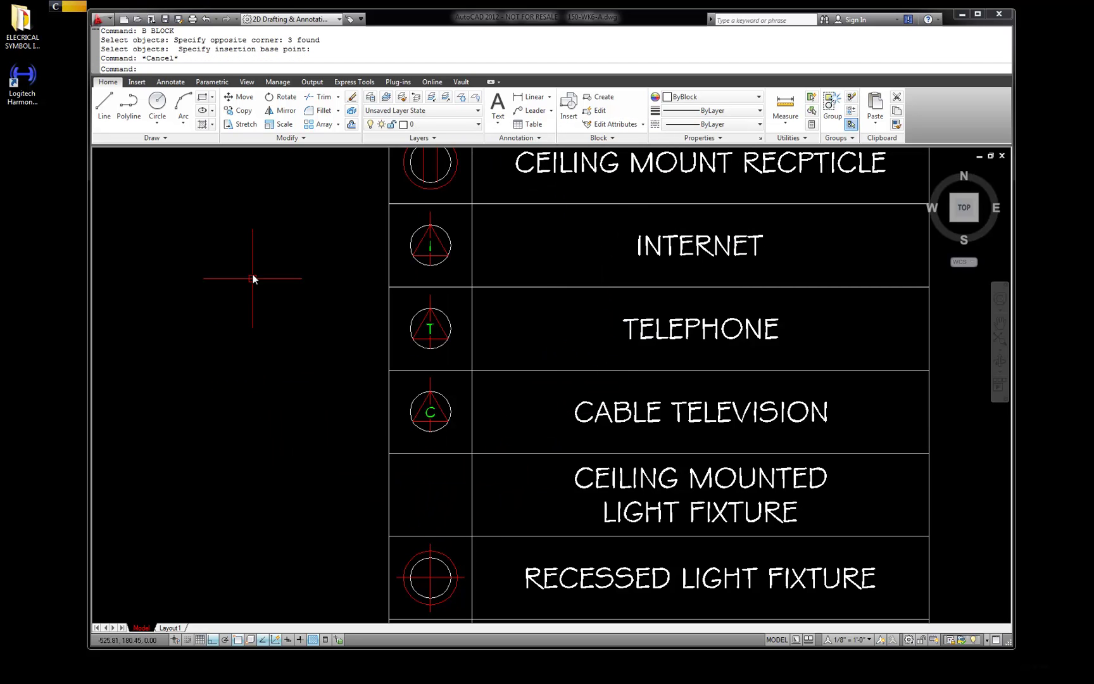
Insert block E-CEILING MOUNT LIGHT FIX at scale 1 in the empty space beside the index's Ceiling Mounted Light Fixture row
{"action": "left_click", "coordinate": [136, 83]}
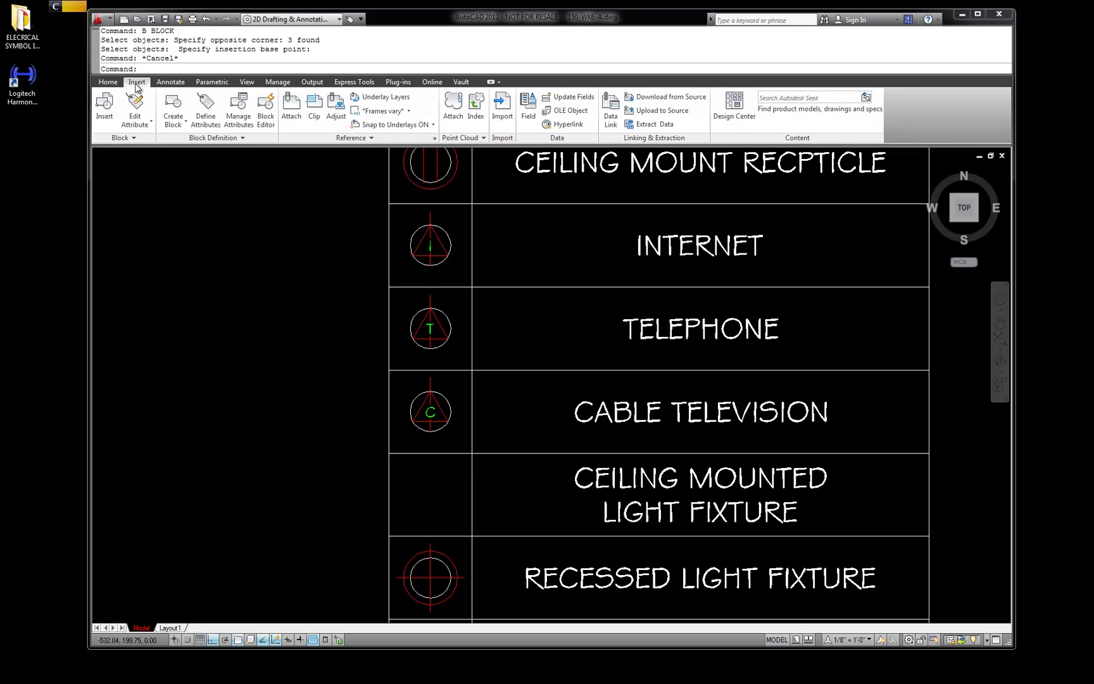
{"action": "left_click", "coordinate": [105, 108]}
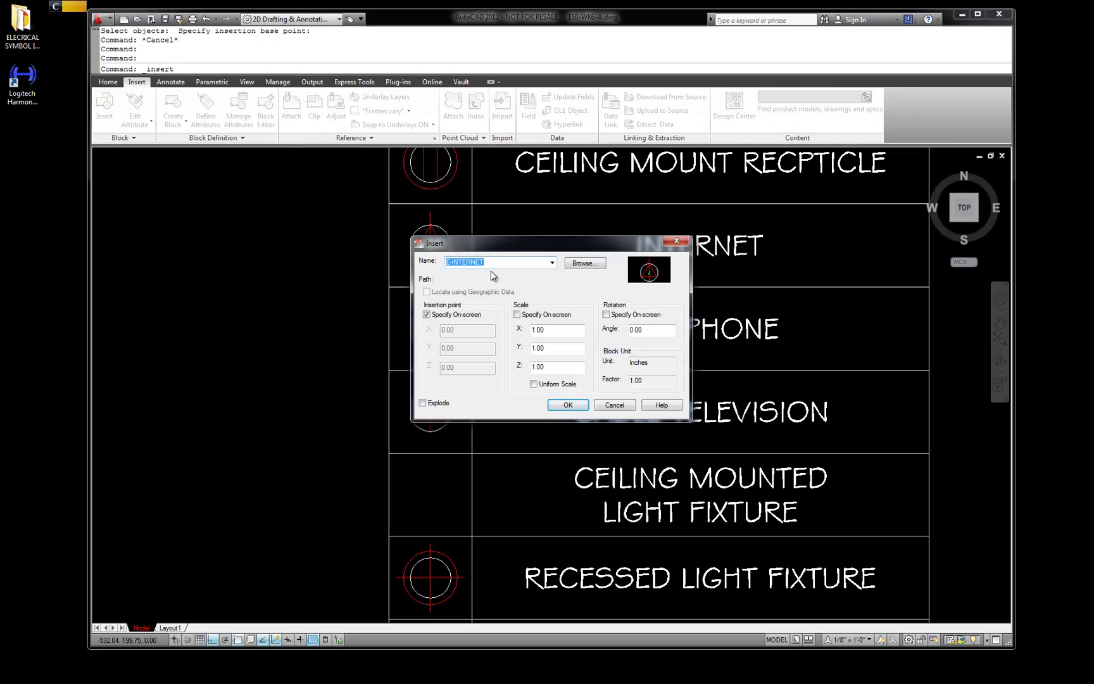
{"action": "left_click", "coordinate": [551, 262]}
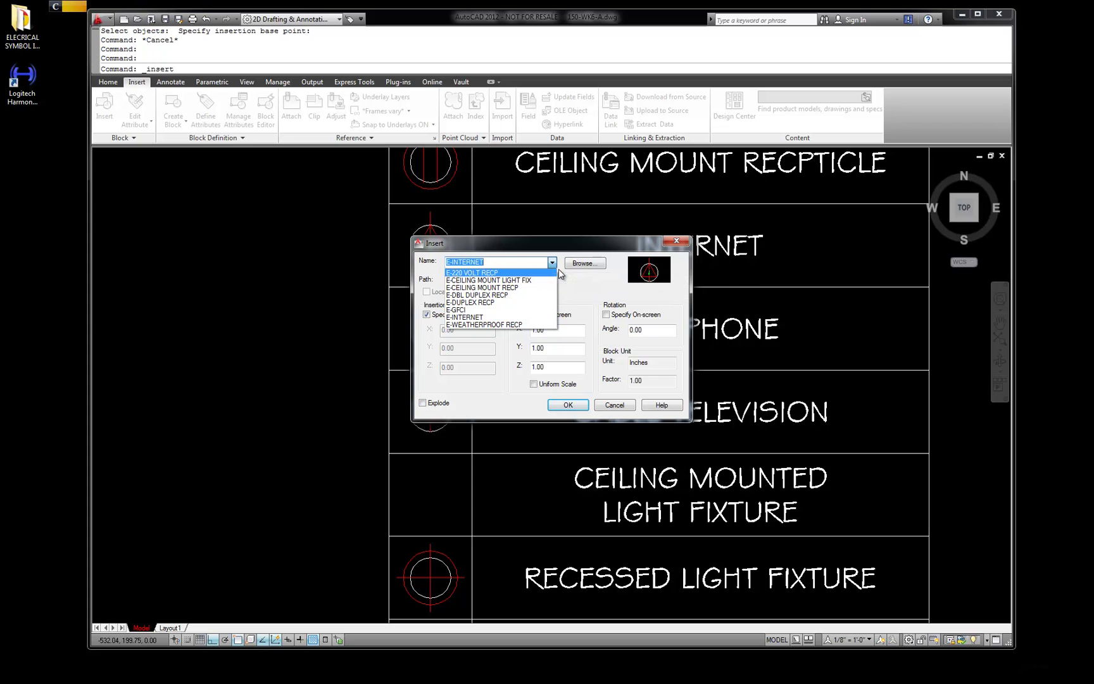
{"action": "left_click", "coordinate": [532, 280]}
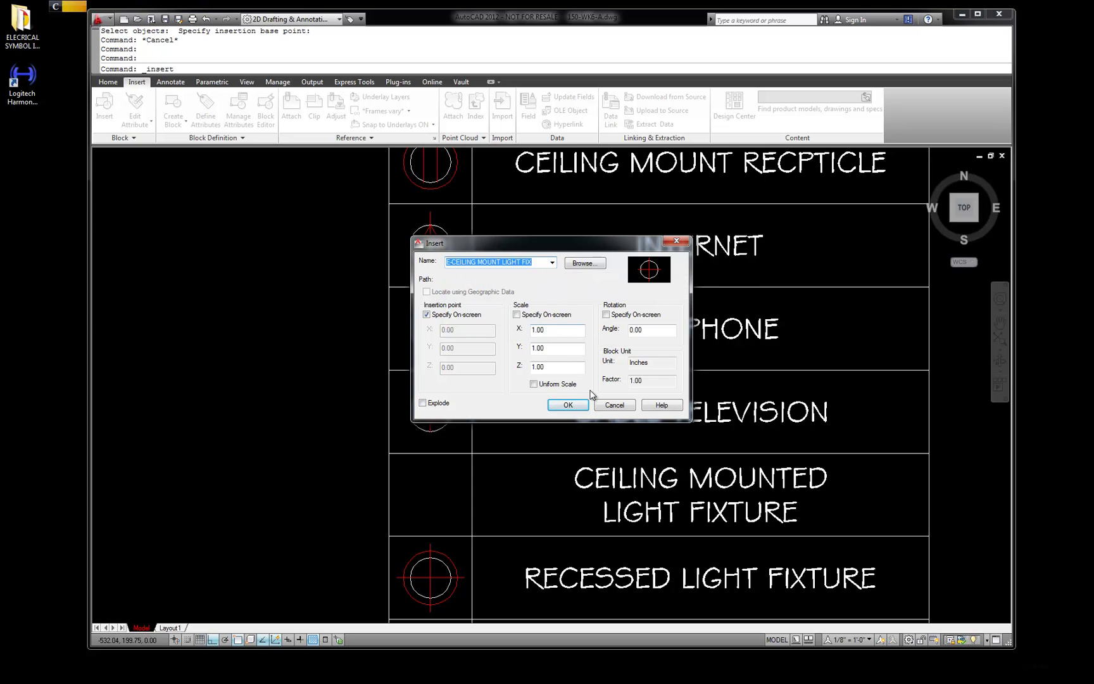
{"action": "left_click", "coordinate": [570, 405]}
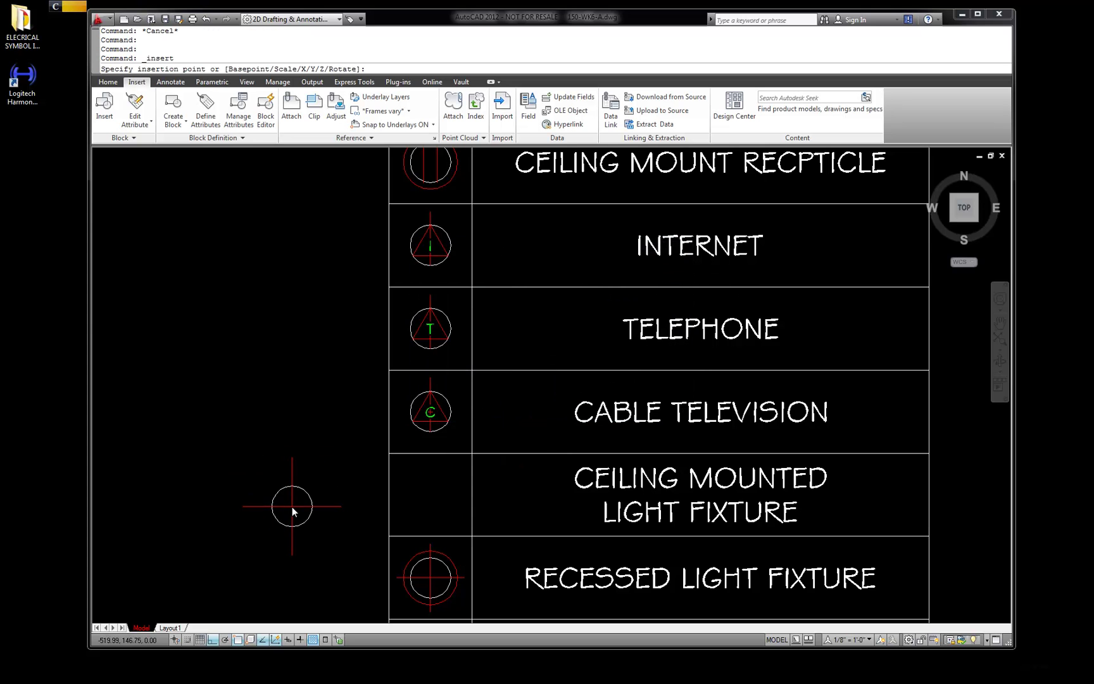
{"action": "left_click", "coordinate": [301, 476]}
{"action": "key", "text": "Escape"}
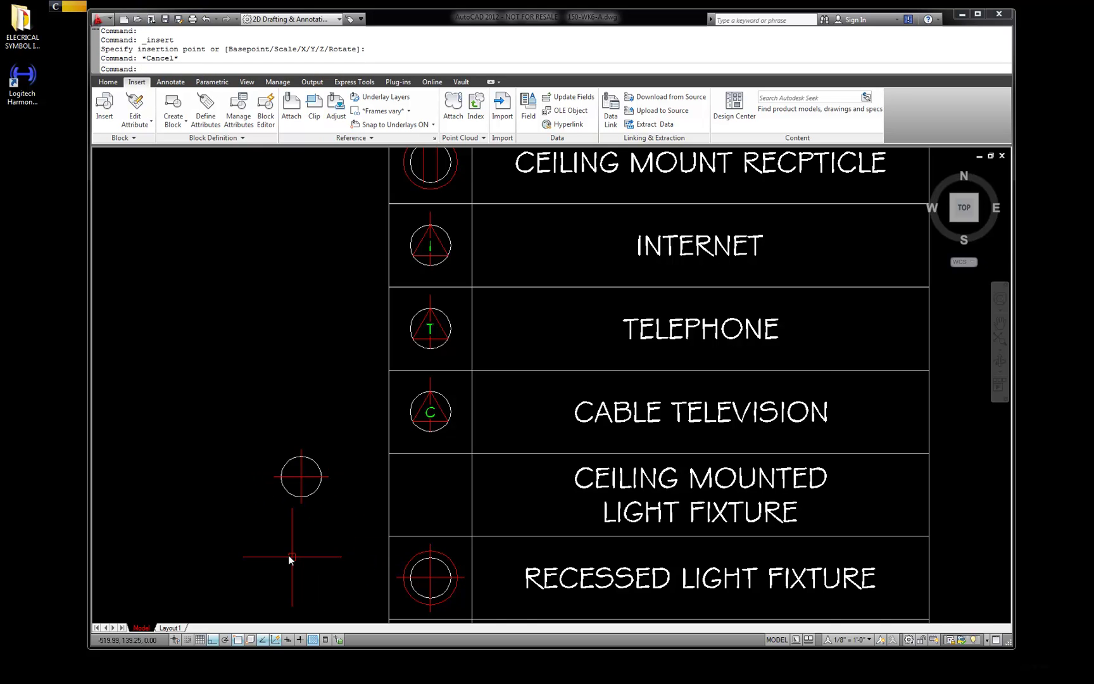
Move the inserted ceiling light block by its center to the midpoint between opposite corners of the empty Ceiling Mounted Light Fixture symbol cell
{"action": "scroll", "coordinate": [336, 479], "scroll_direction": "up", "scroll_amount": 3}
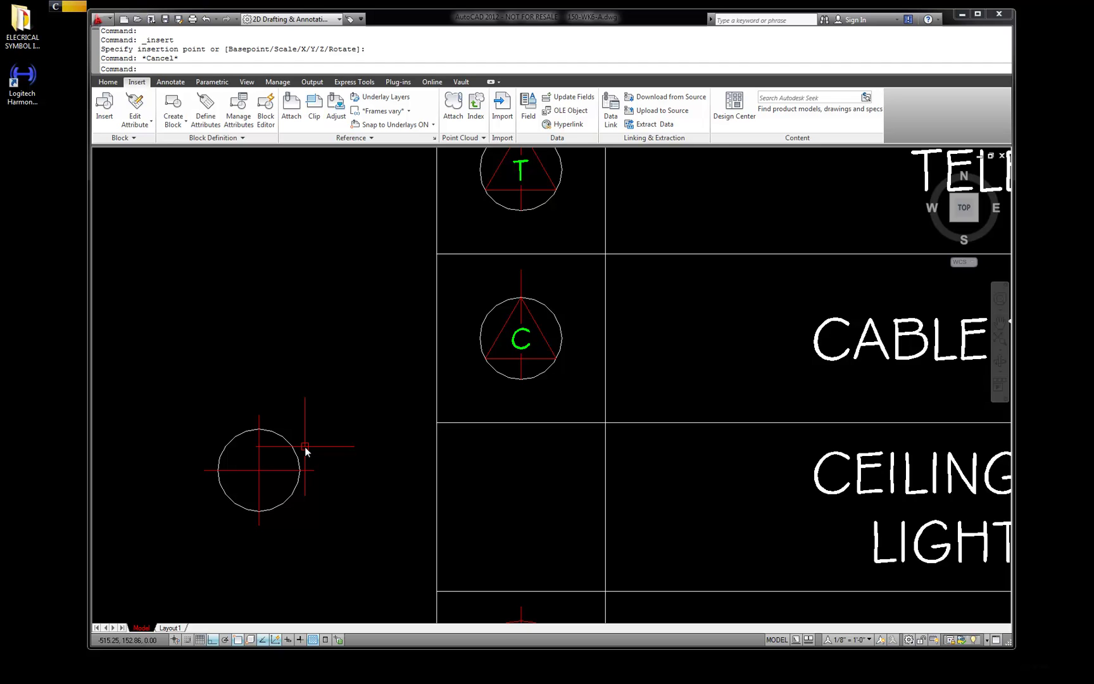
{"action": "scroll", "coordinate": [343, 411], "scroll_direction": "down", "scroll_amount": 2}
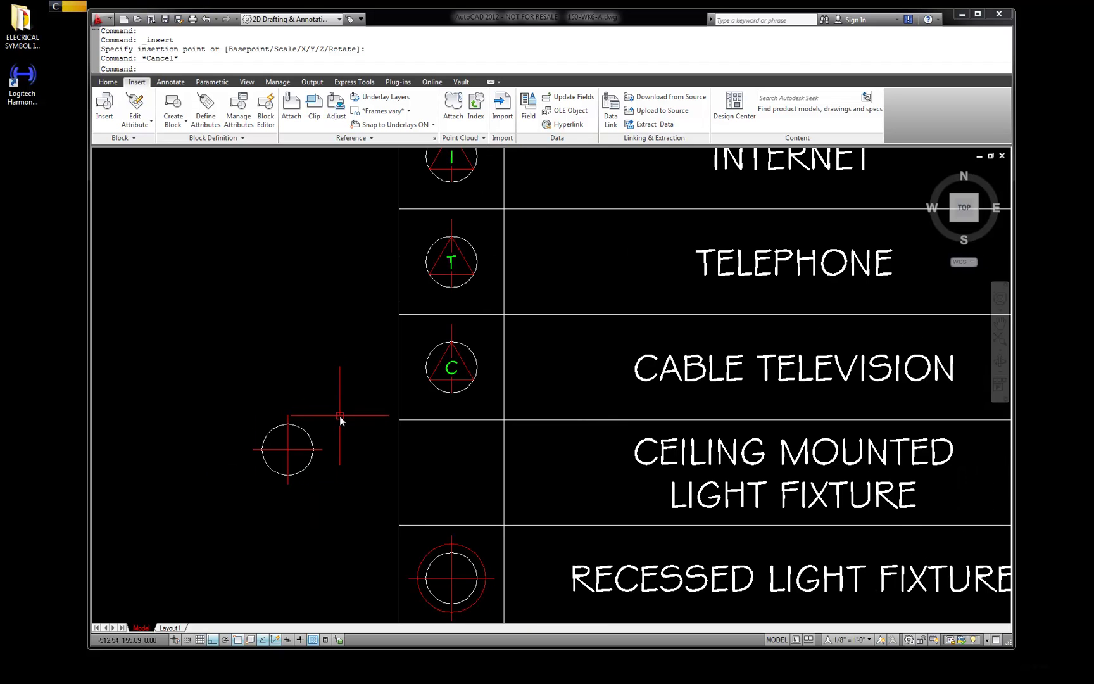
{"action": "scroll", "coordinate": [314, 447], "scroll_direction": "up", "scroll_amount": 2}
{"action": "left_click", "coordinate": [297, 424]}
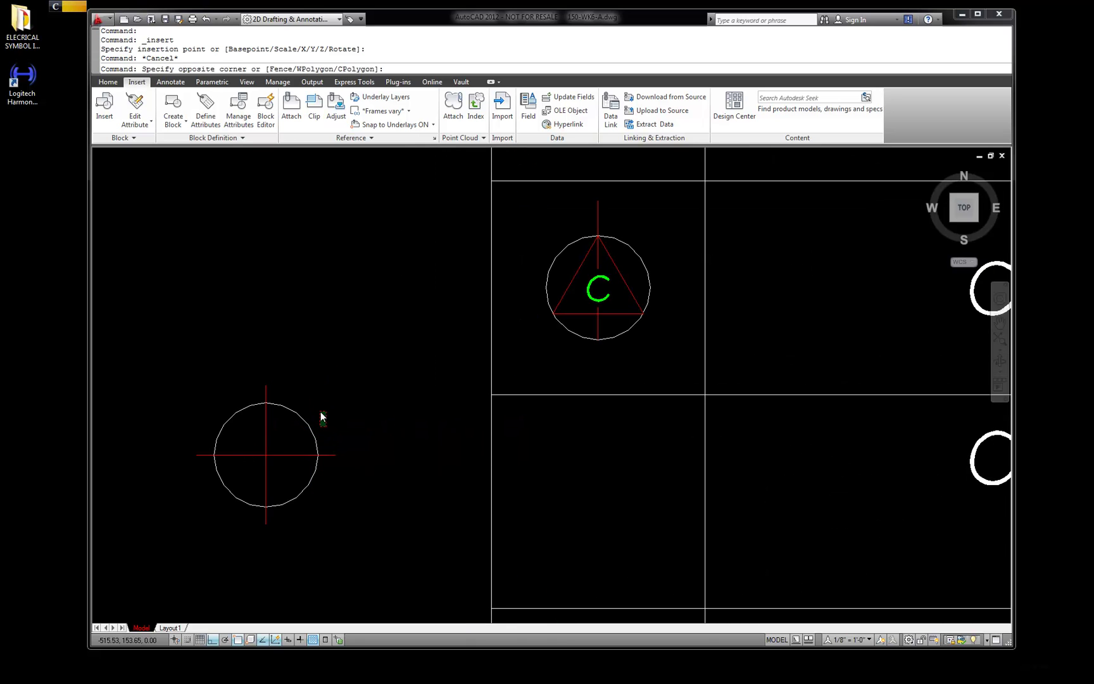
{"action": "left_click", "coordinate": [345, 403]}
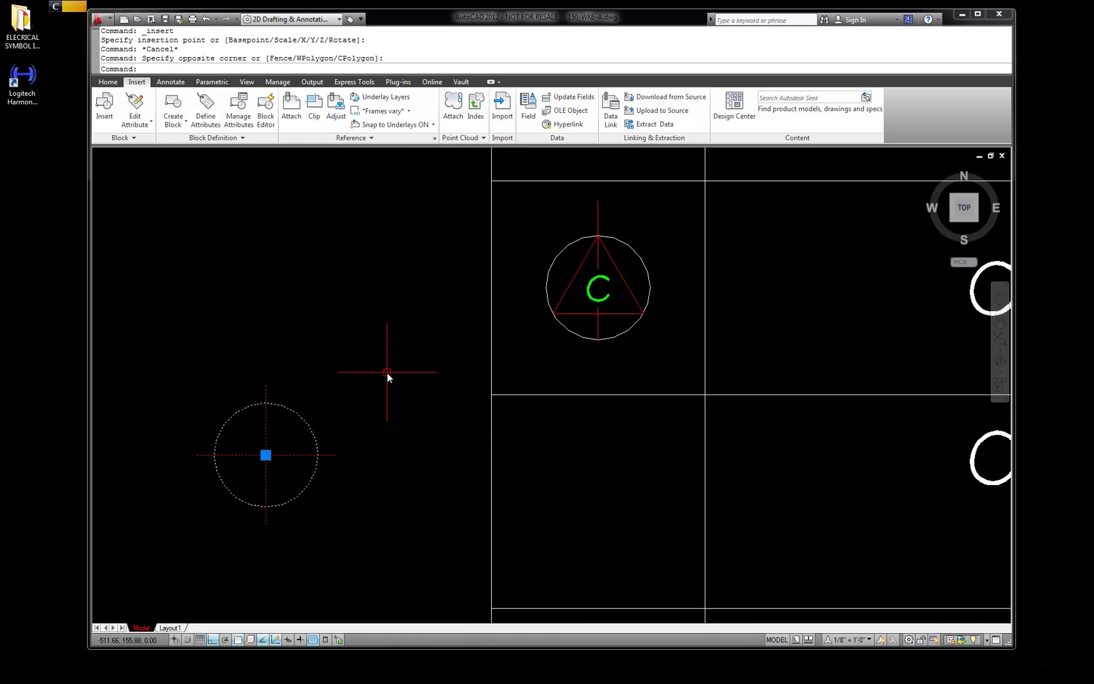
{"action": "type", "text": "M"}
{"action": "key", "text": "Return"}
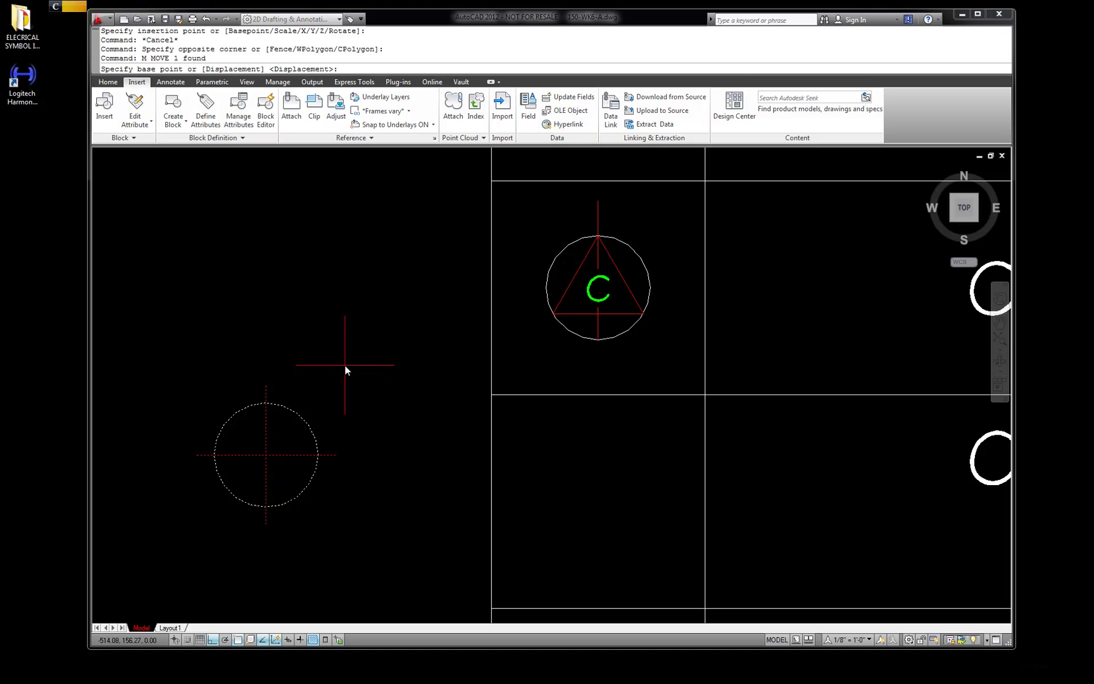
{"action": "left_click", "coordinate": [265, 455]}
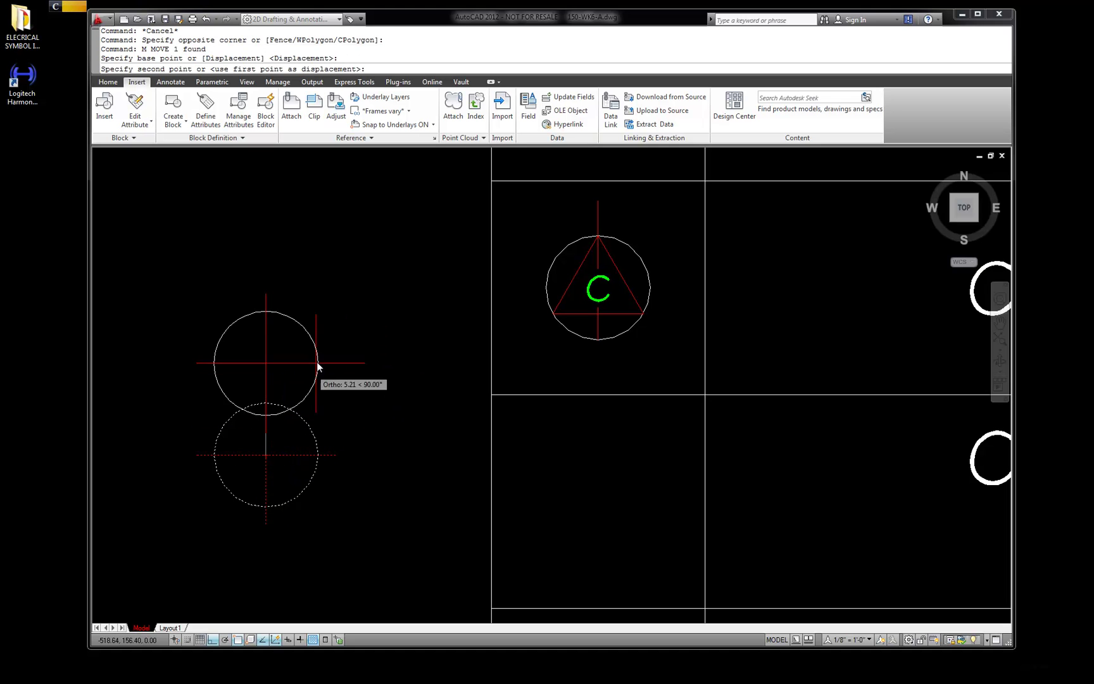
{"action": "right_click", "coordinate": [328, 336], "text": "shift"}
{"action": "left_click", "coordinate": [388, 369]}
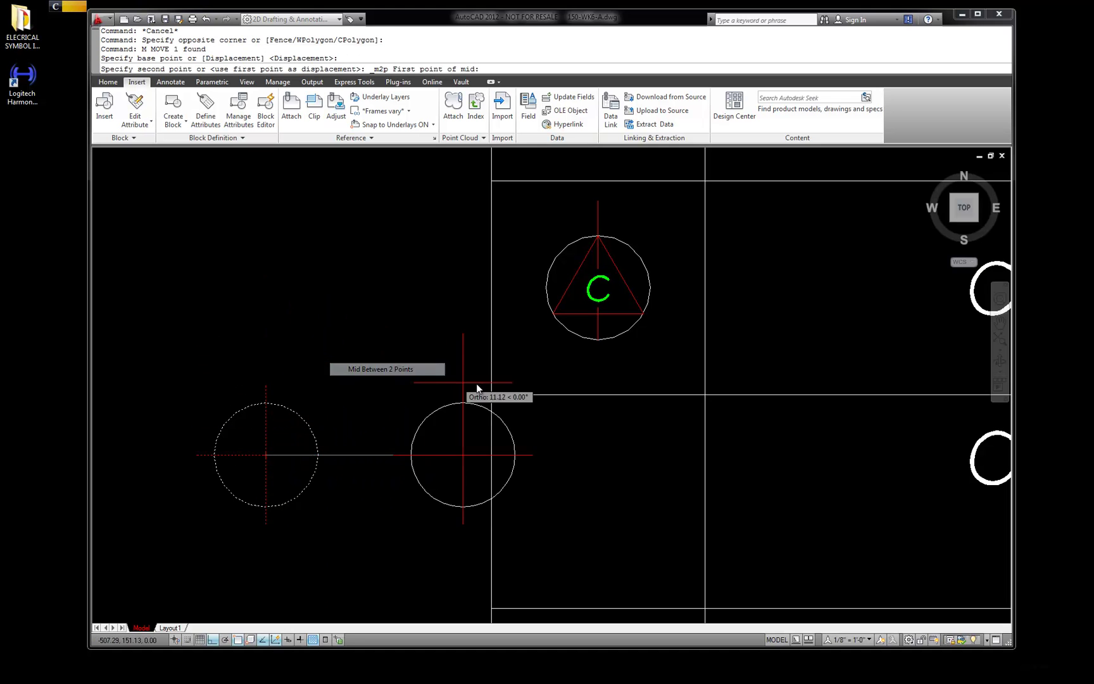
{"action": "left_click", "coordinate": [707, 397]}
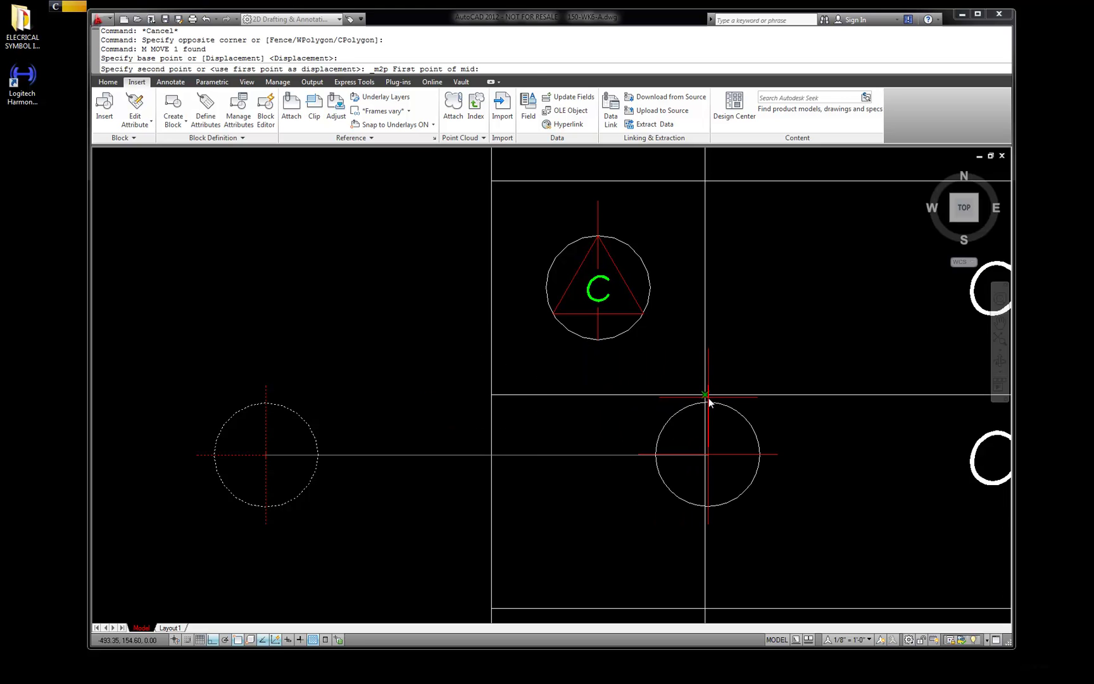
{"action": "left_click", "coordinate": [492, 608]}
{"action": "key", "text": "Escape"}
{"action": "scroll", "coordinate": [406, 401], "scroll_direction": "down", "scroll_amount": 4}
Start a block definition named E-RECESS LIGHT FIX with its source objects set to Retain
{"action": "scroll", "coordinate": [444, 464], "scroll_direction": "up", "scroll_amount": 3}
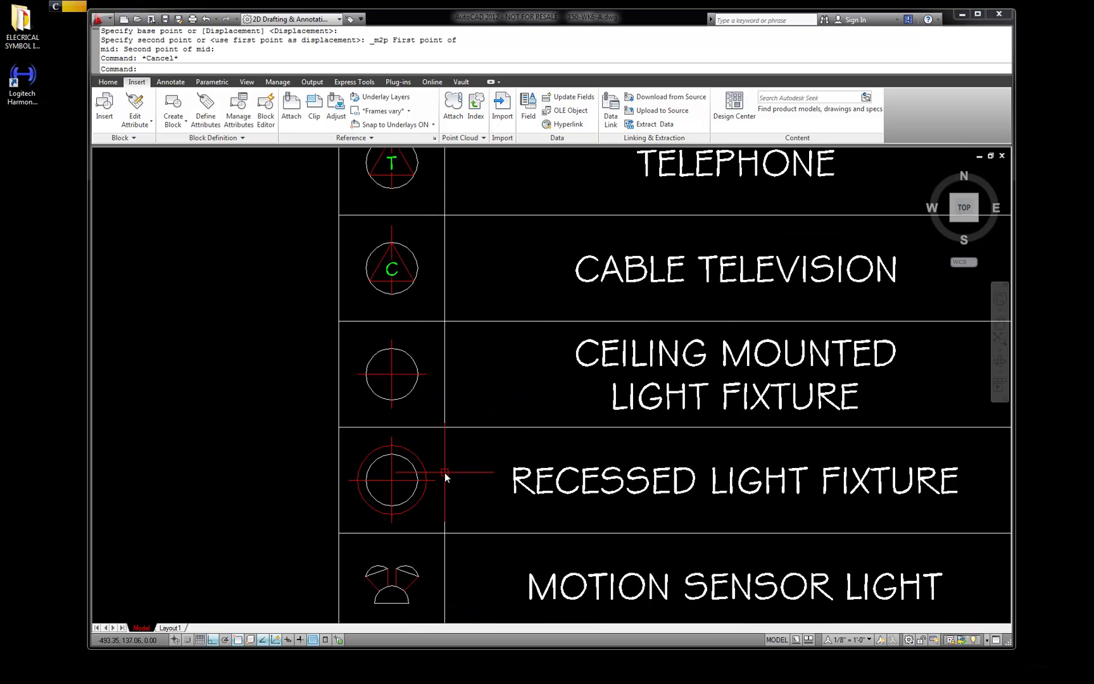
{"action": "scroll", "coordinate": [444, 464], "scroll_direction": "up", "scroll_amount": 3}
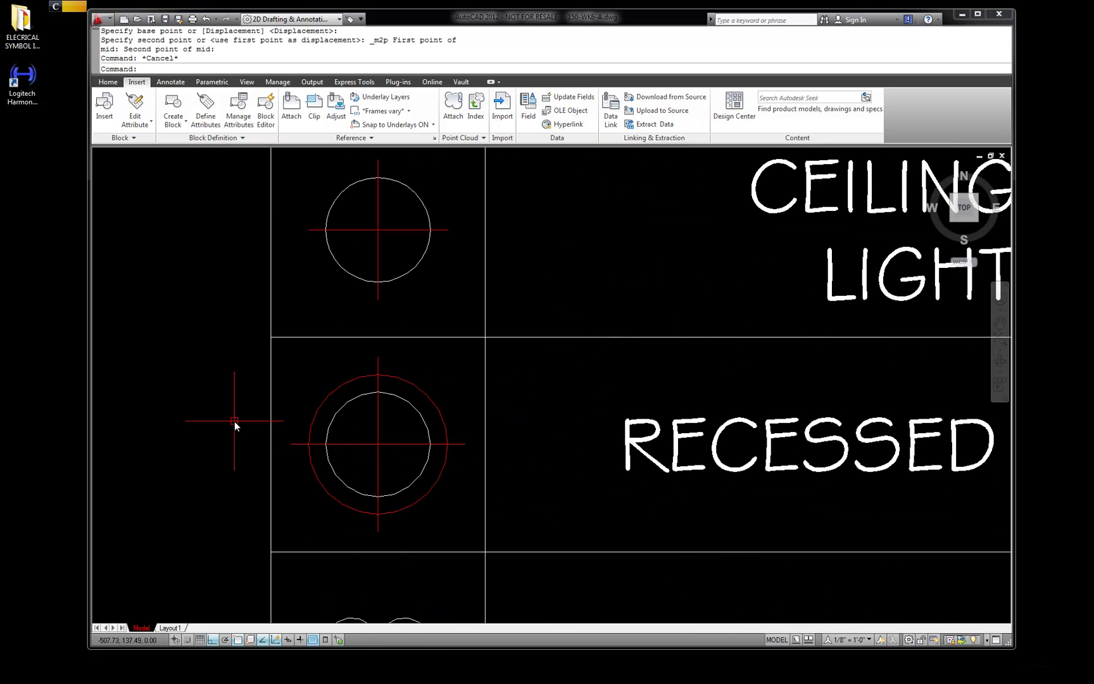
{"action": "key", "text": "Escape"}
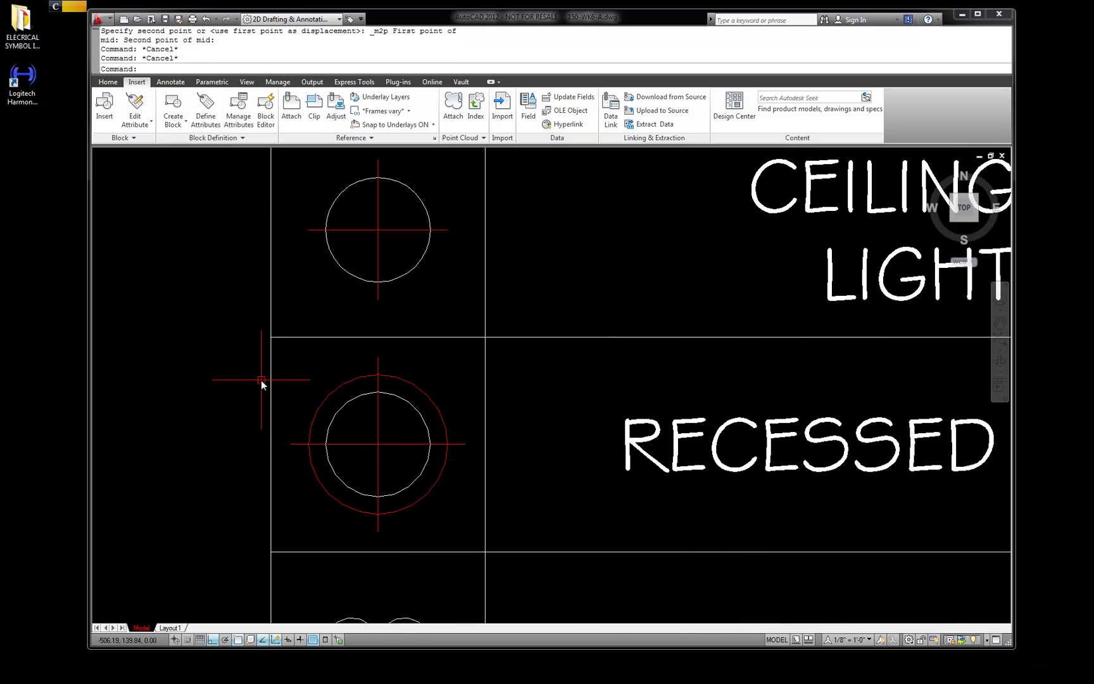
{"action": "type", "text": "B"}
{"action": "key", "text": "Return"}
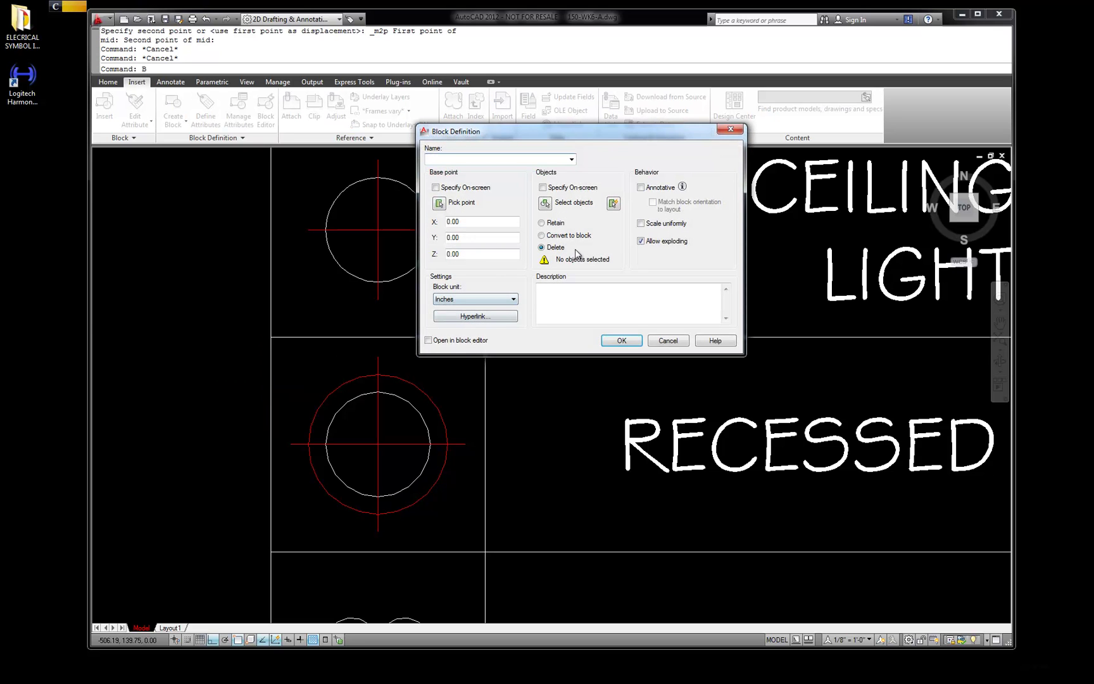
{"action": "left_click", "coordinate": [542, 236]}
{"action": "left_click", "coordinate": [542, 223]}
Create the block from the recessed light fixture's two circles and two lines, with the base point at their common center
{"action": "left_click", "coordinate": [545, 203]}
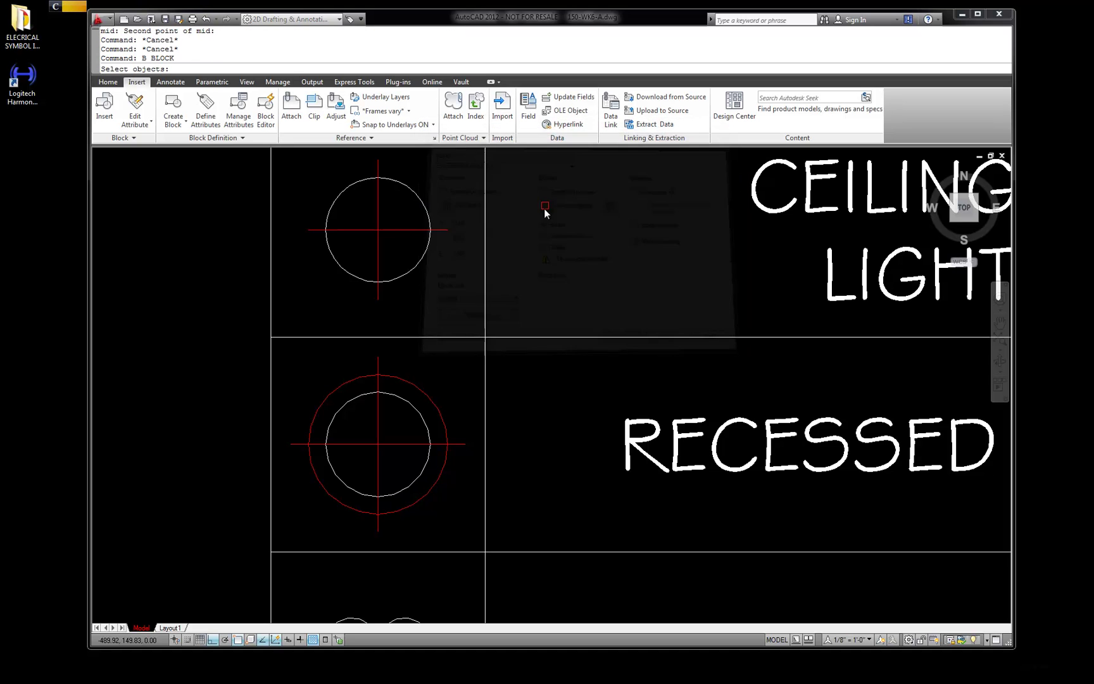
{"action": "left_click", "coordinate": [453, 512]}
{"action": "left_click", "coordinate": [305, 378]}
{"action": "key", "text": "Return"}
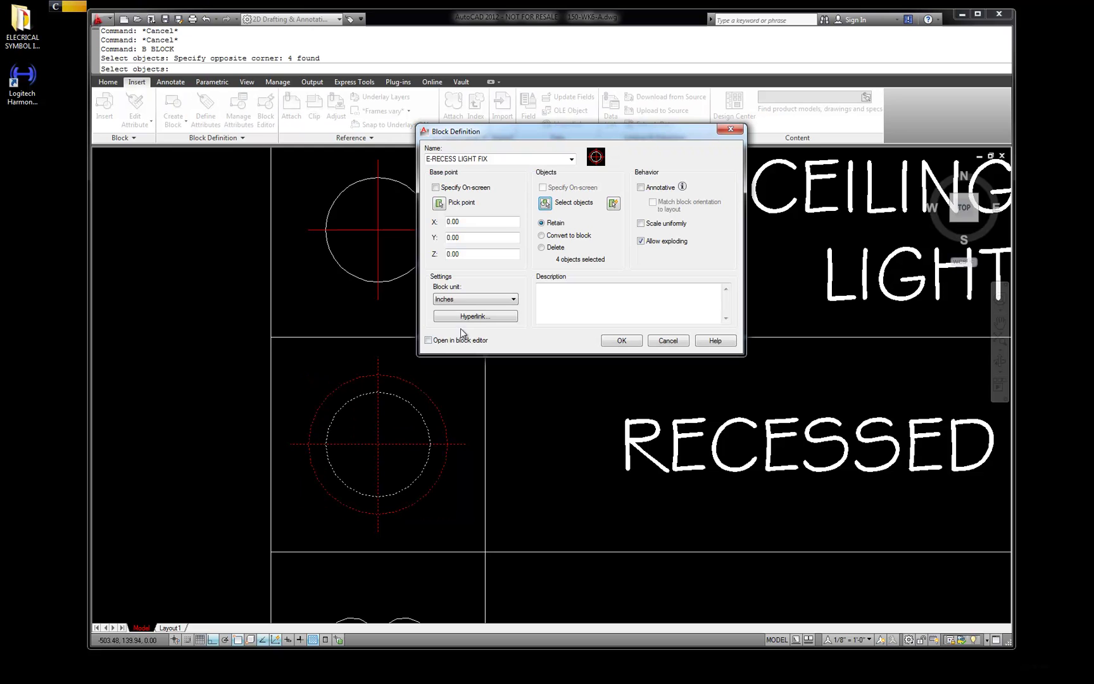
{"action": "left_click", "coordinate": [440, 203]}
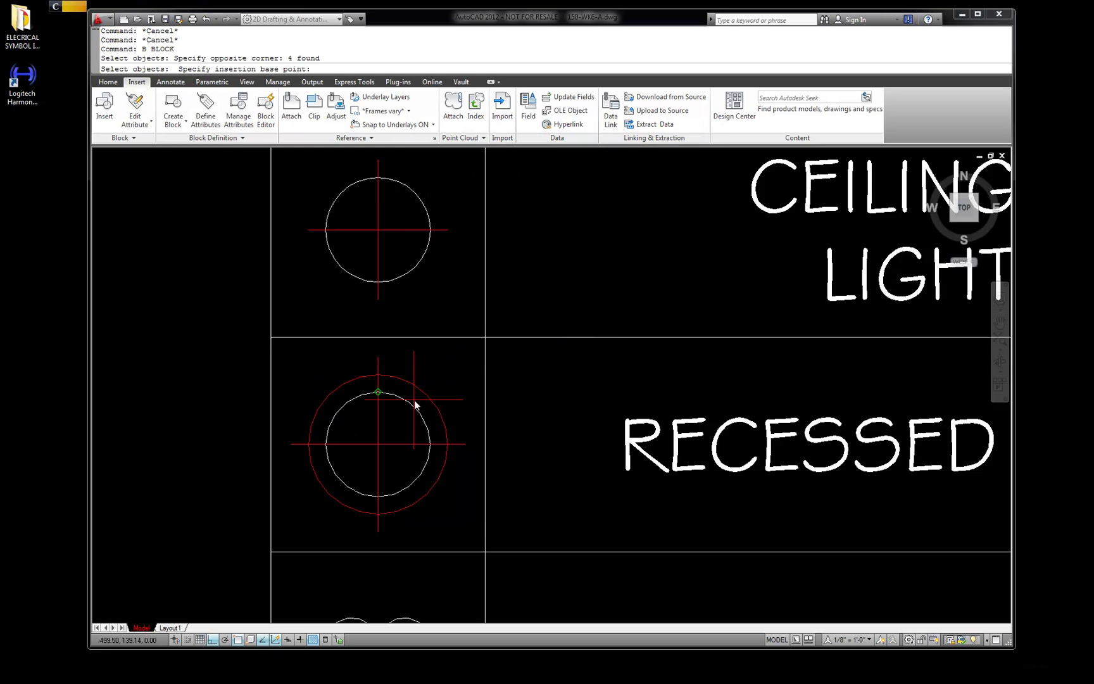
{"action": "left_click", "coordinate": [378, 445]}
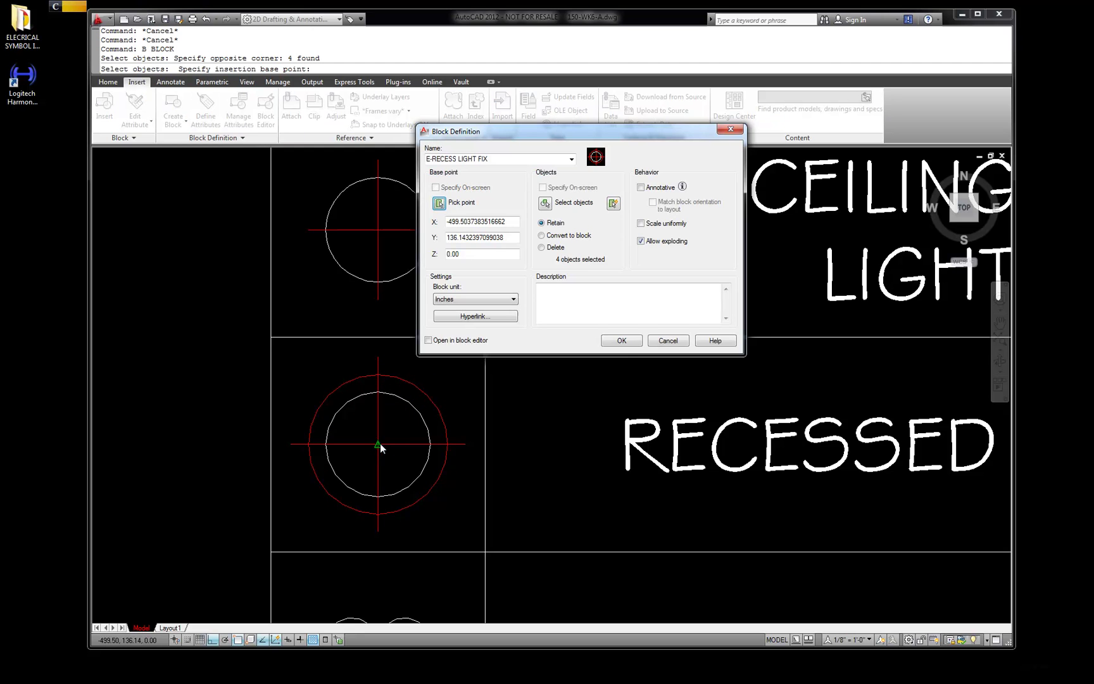
{"action": "left_click", "coordinate": [621, 342]}
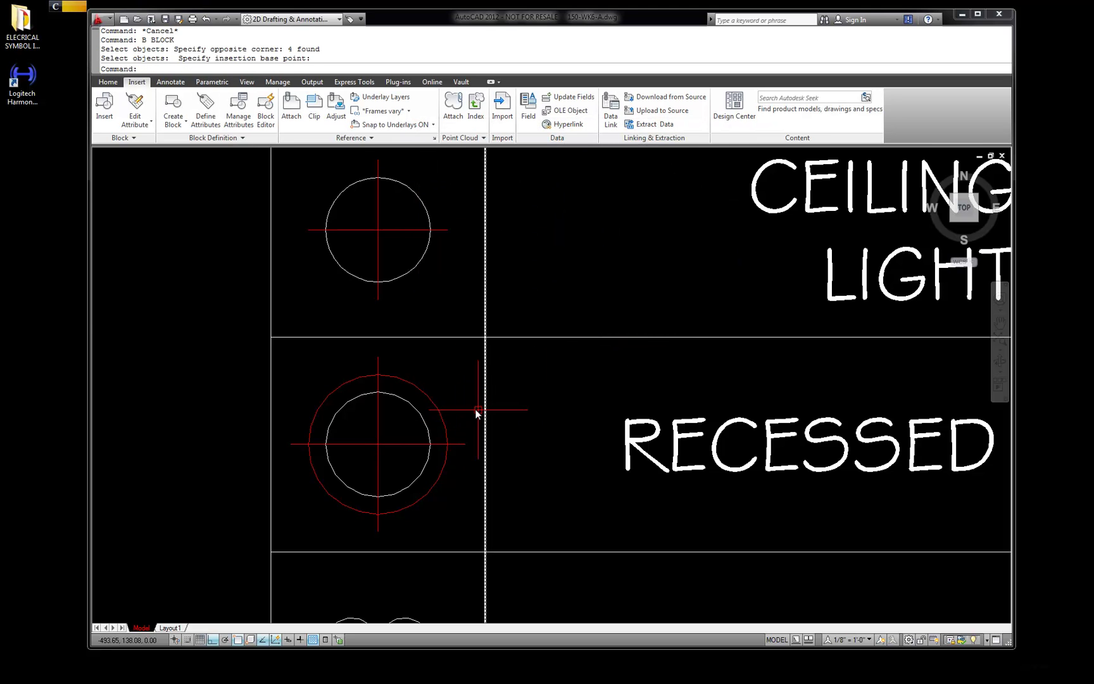
Select the outer and inner circles of the source recessed light symbol to check whether they are separate objects, and clear the selection
{"action": "scroll", "coordinate": [423, 396], "scroll_direction": "down", "scroll_amount": 4}
{"action": "left_click", "coordinate": [423, 394]}
{"action": "scroll", "coordinate": [423, 396], "scroll_direction": "up", "scroll_amount": 3}
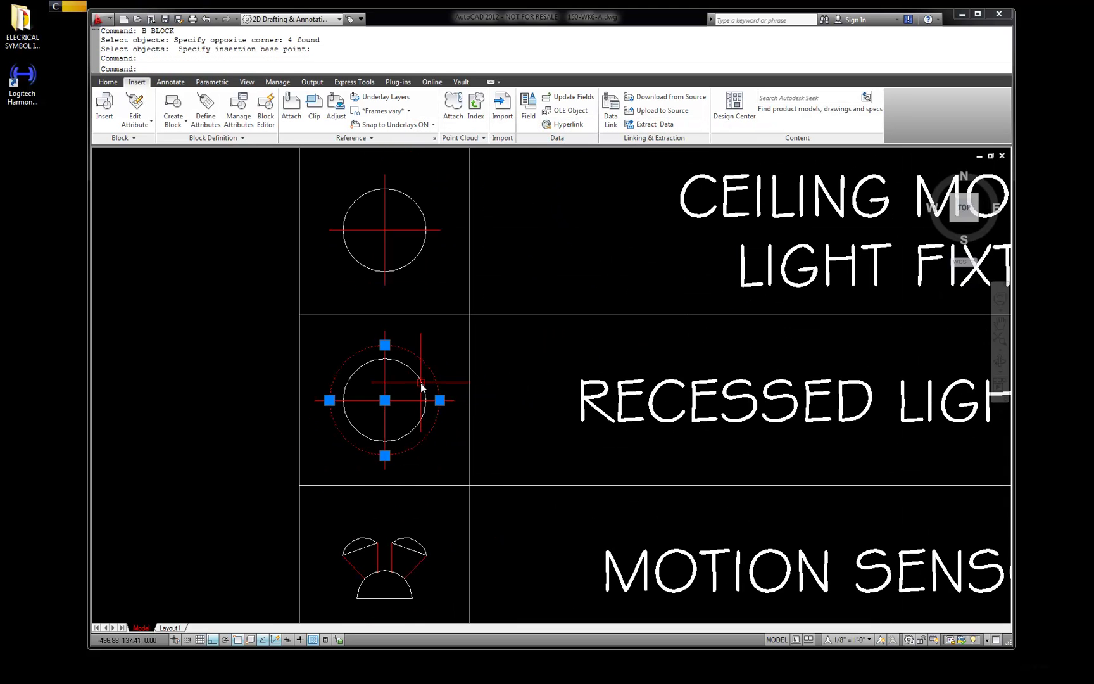
{"action": "key", "text": "Escape"}
{"action": "left_click", "coordinate": [431, 428]}
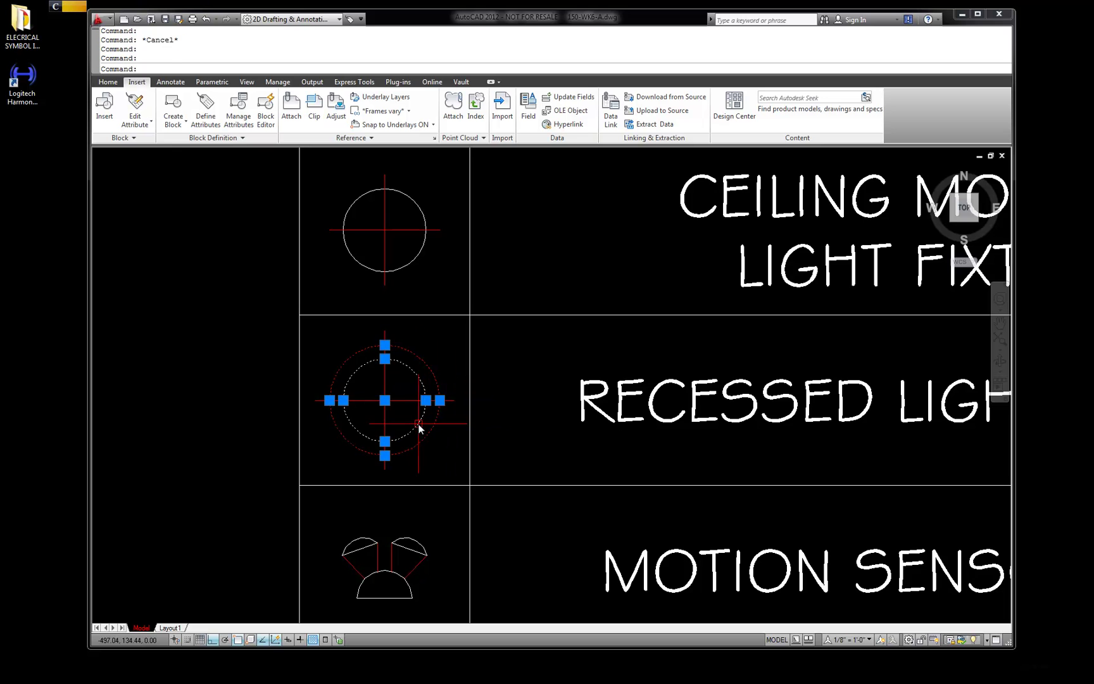
{"action": "key", "text": "Escape"}
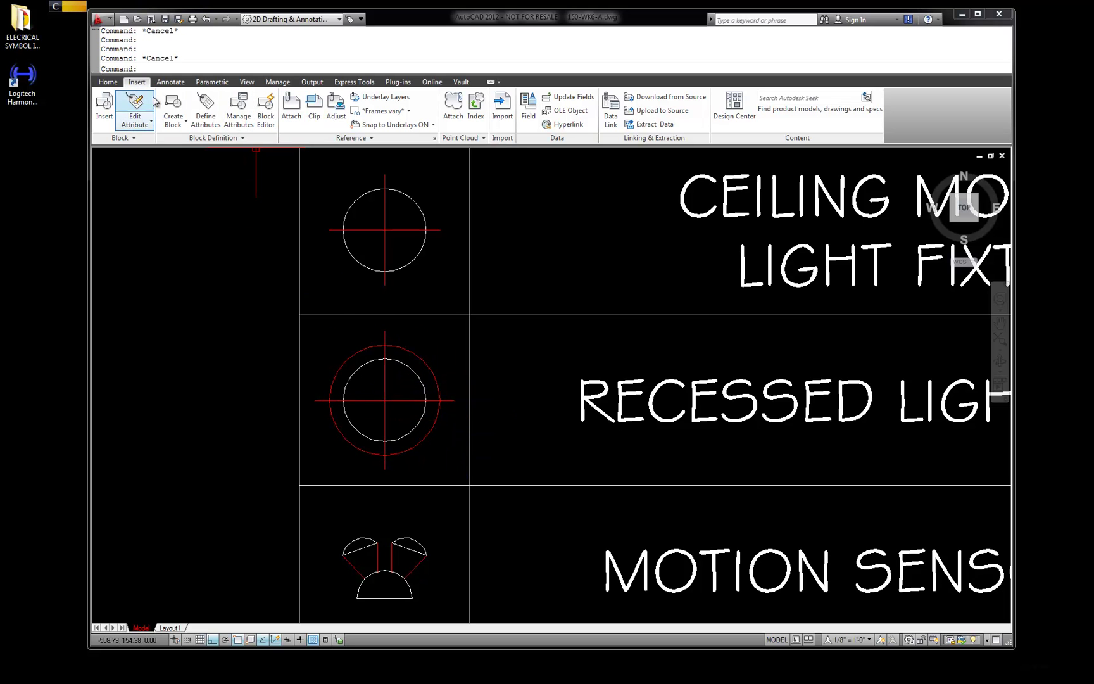
Insert block E-RECESS LIGHT FIX at scale 1 in the empty space beside the index's Recessed Light Fixture row
{"action": "left_click", "coordinate": [104, 106]}
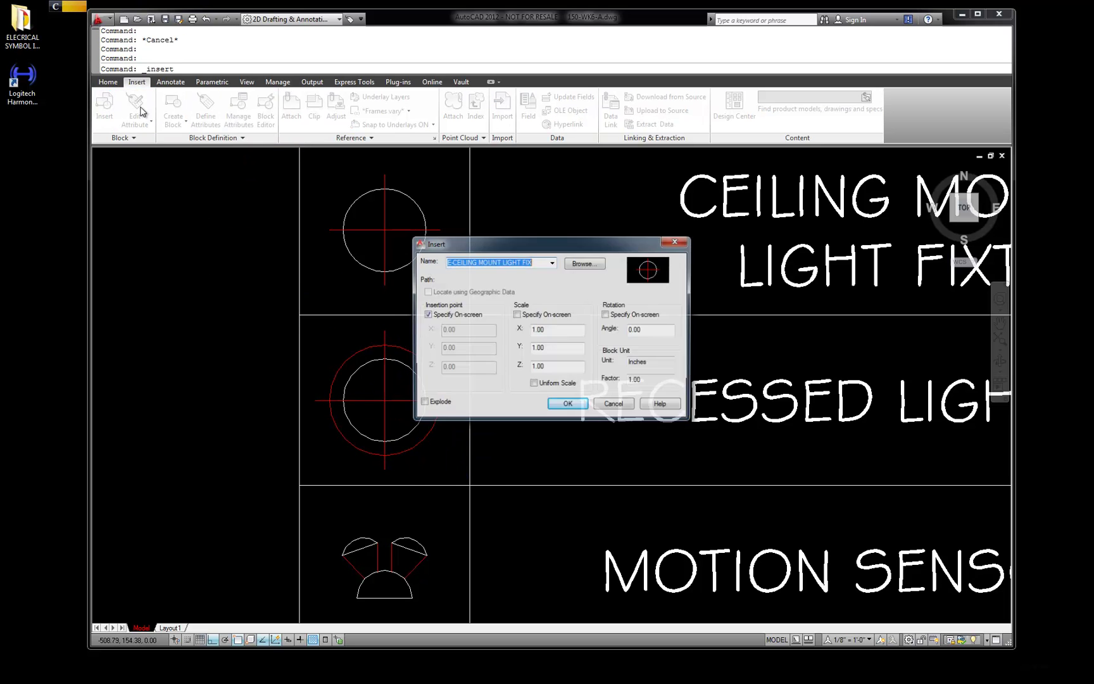
{"action": "left_click", "coordinate": [551, 262]}
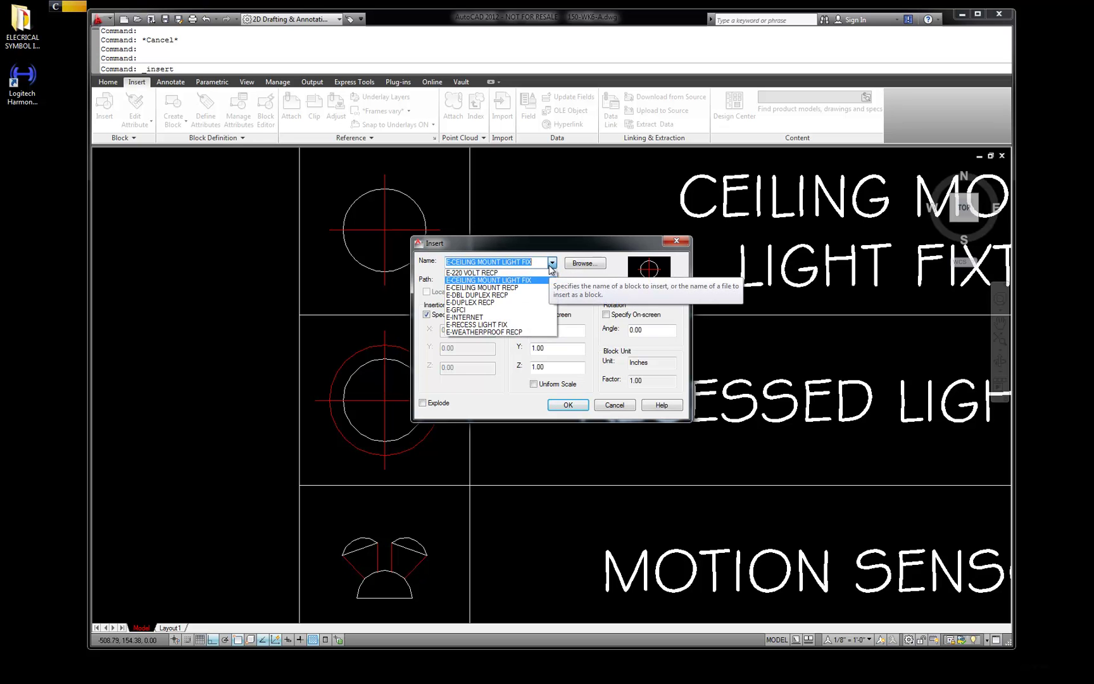
{"action": "left_click", "coordinate": [485, 325]}
{"action": "left_click", "coordinate": [551, 405]}
{"action": "left_click", "coordinate": [178, 391]}
{"action": "key", "text": "Escape"}
{"action": "key", "text": "Escape"}
Select the inserted recessed light block at several of its parts to check whether it behaves as one object
{"action": "left_click", "coordinate": [230, 406]}
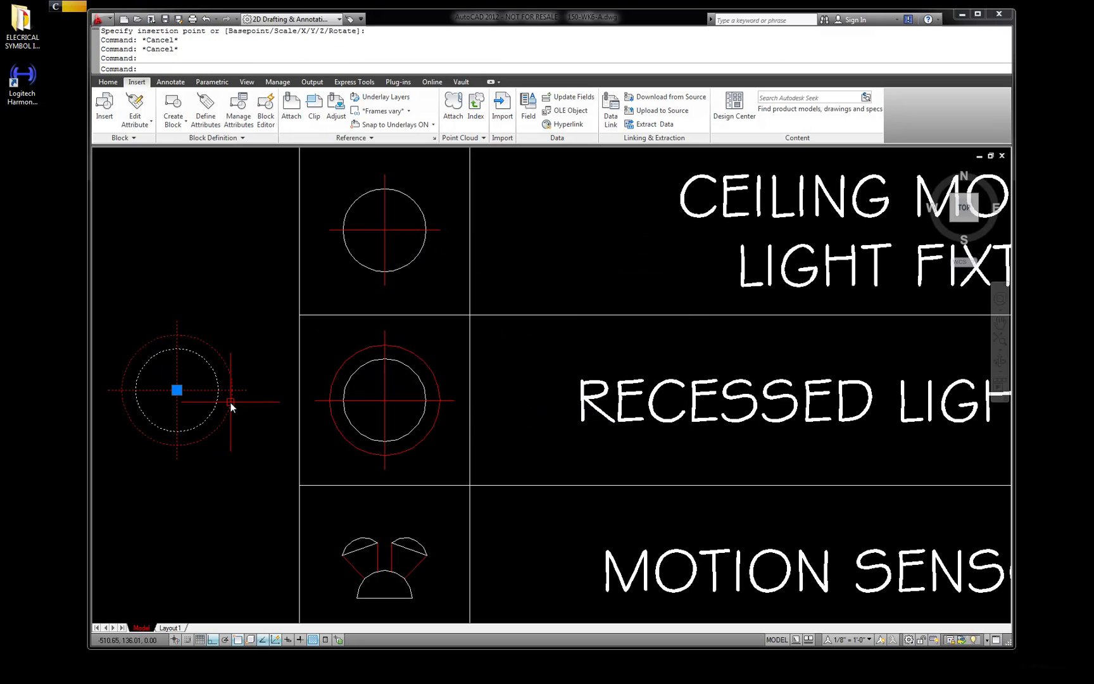
{"action": "key", "text": "Escape"}
{"action": "left_click", "coordinate": [213, 341]}
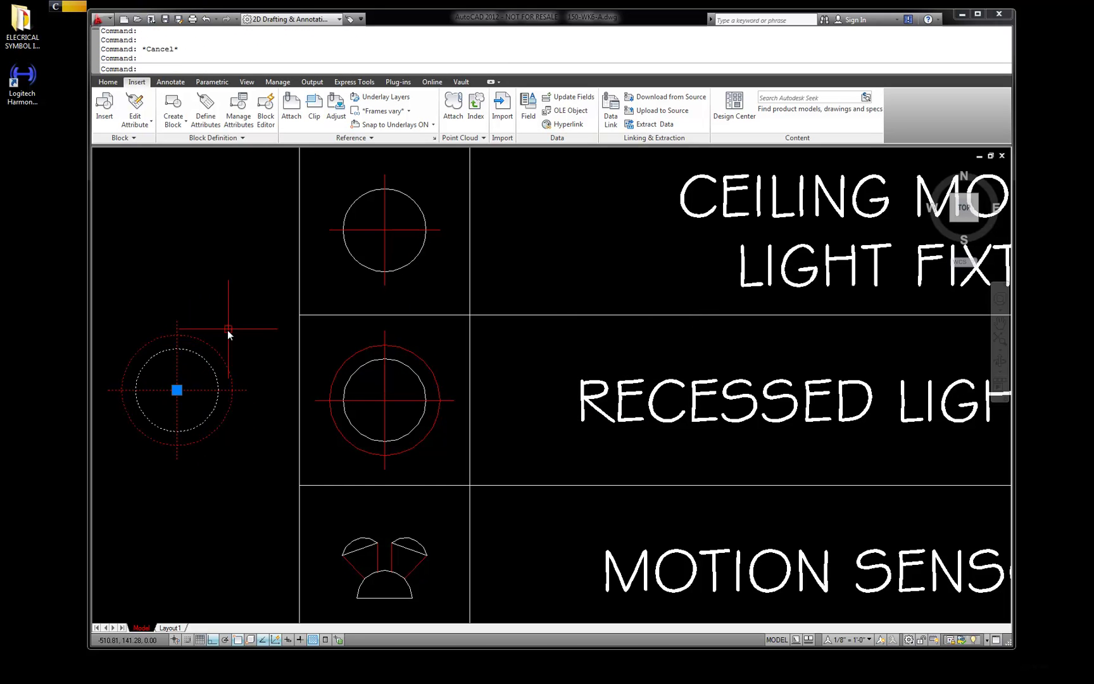
{"action": "key", "text": "Escape"}
{"action": "left_click", "coordinate": [178, 421]}
{"action": "key", "text": "Escape"}
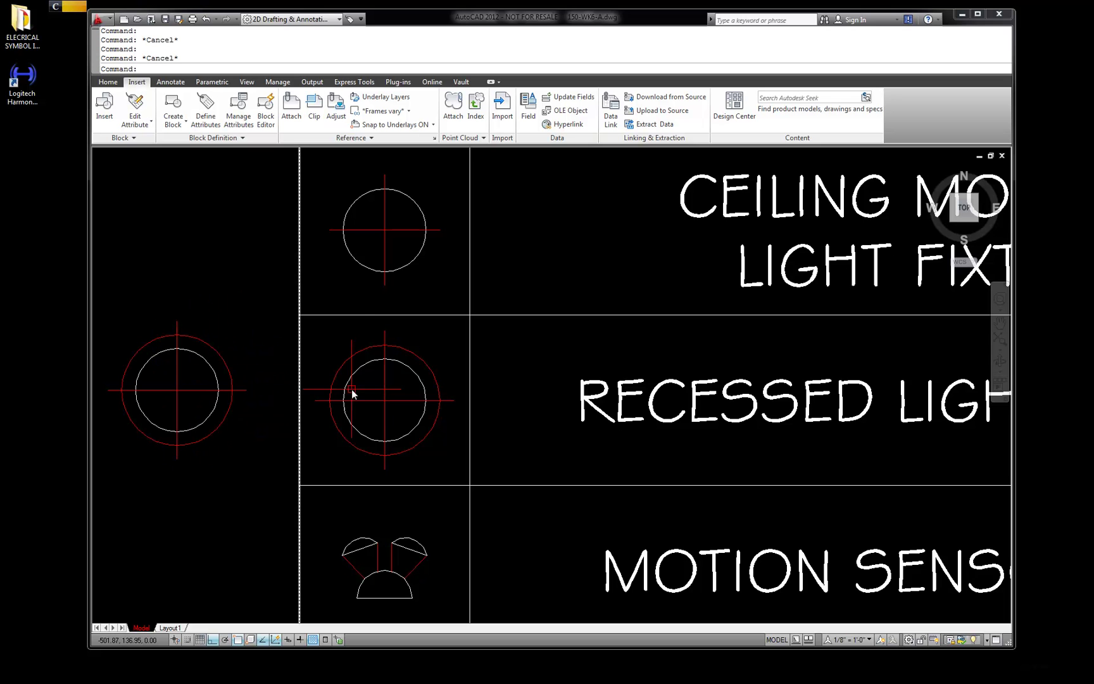
Pick the circles and crossing lines of the retained recessed light symbol one by one for comparison with the inserted block
{"action": "left_click", "coordinate": [362, 366]}
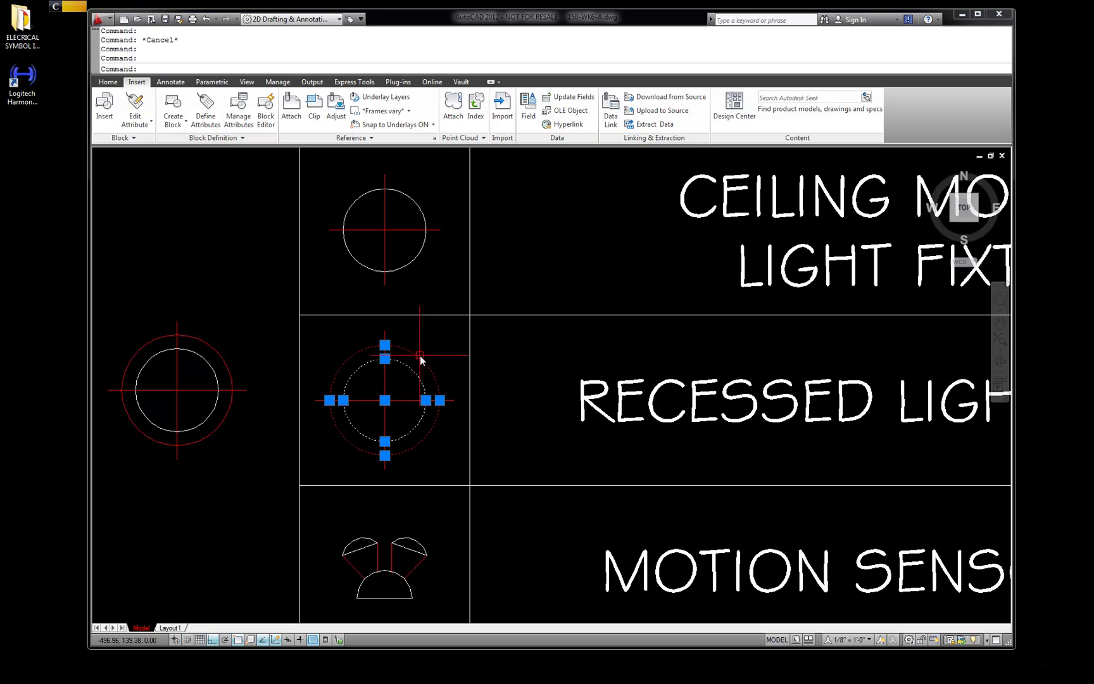
{"action": "left_click", "coordinate": [367, 400]}
{"action": "left_click", "coordinate": [375, 384]}
{"action": "left_click", "coordinate": [380, 383]}
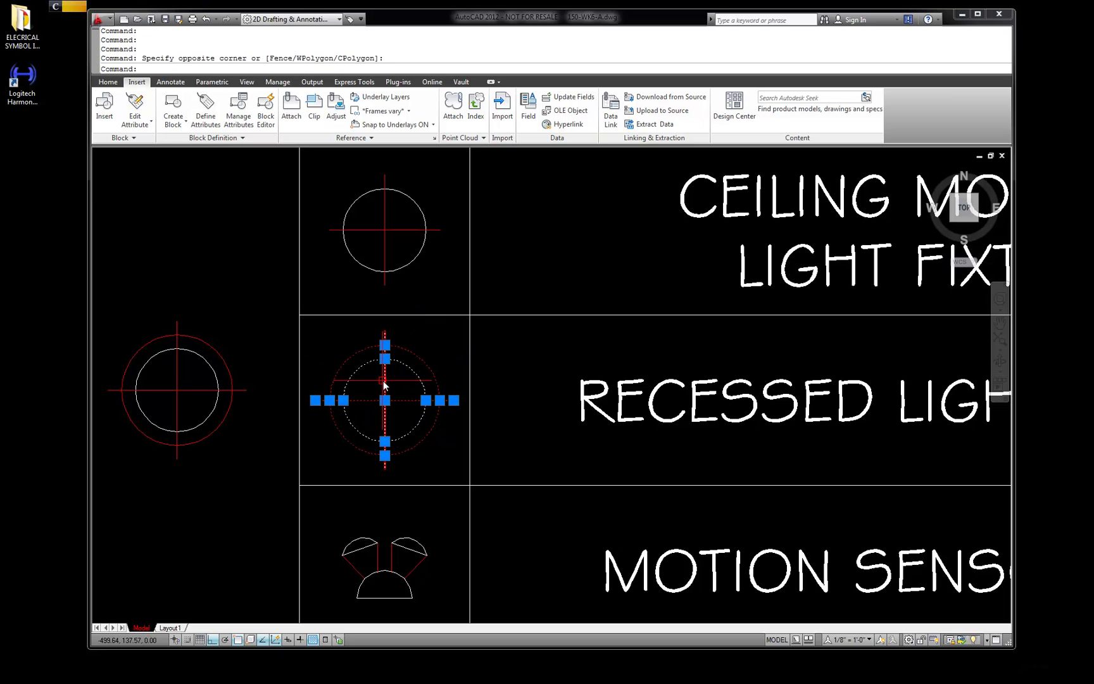
{"action": "key", "text": "Escape"}
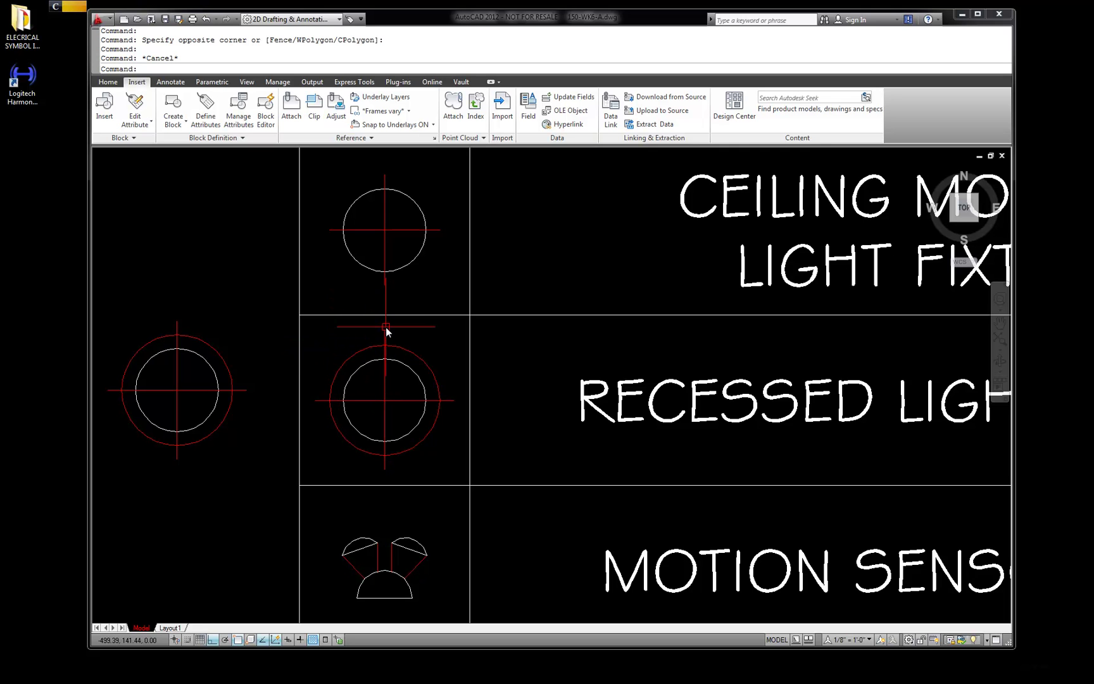
Erase the loose circles and lines of the original symbol in the Recessed Light Fixture cell
{"action": "left_click", "coordinate": [445, 450]}
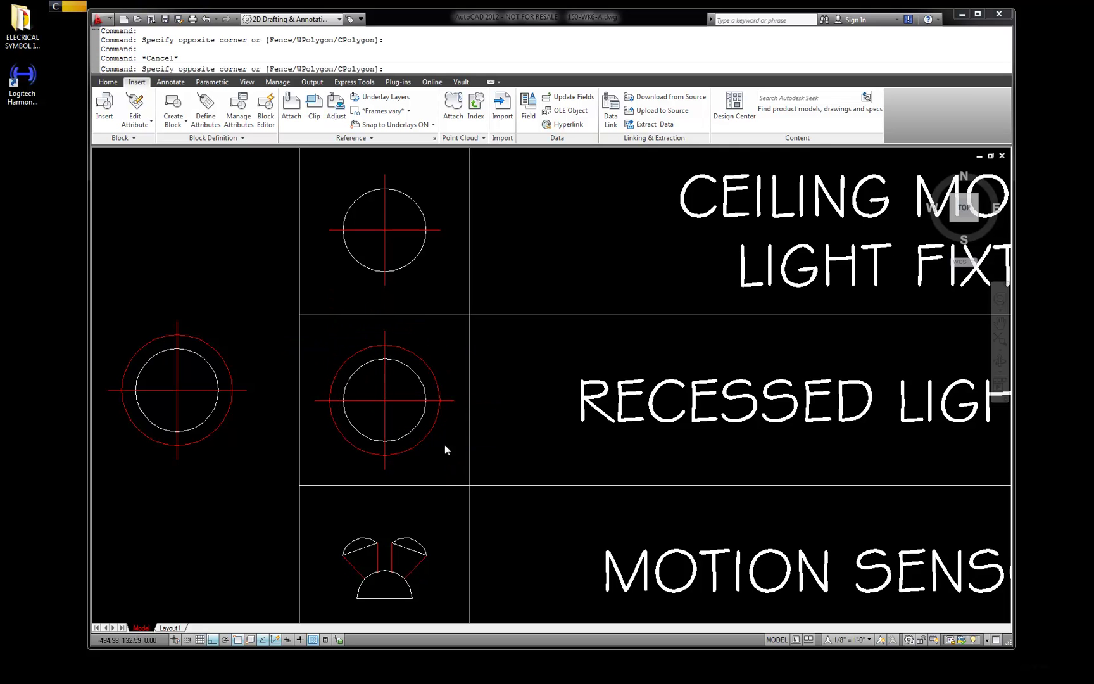
{"action": "left_click", "coordinate": [330, 347]}
{"action": "key", "text": "Delete"}
Move the E-RECESS LIGHT FIX block by its center to the midpoint between opposite corners of the Recessed Light Fixture symbol cell
{"action": "left_click", "coordinate": [247, 421]}
{"action": "left_click", "coordinate": [174, 376]}
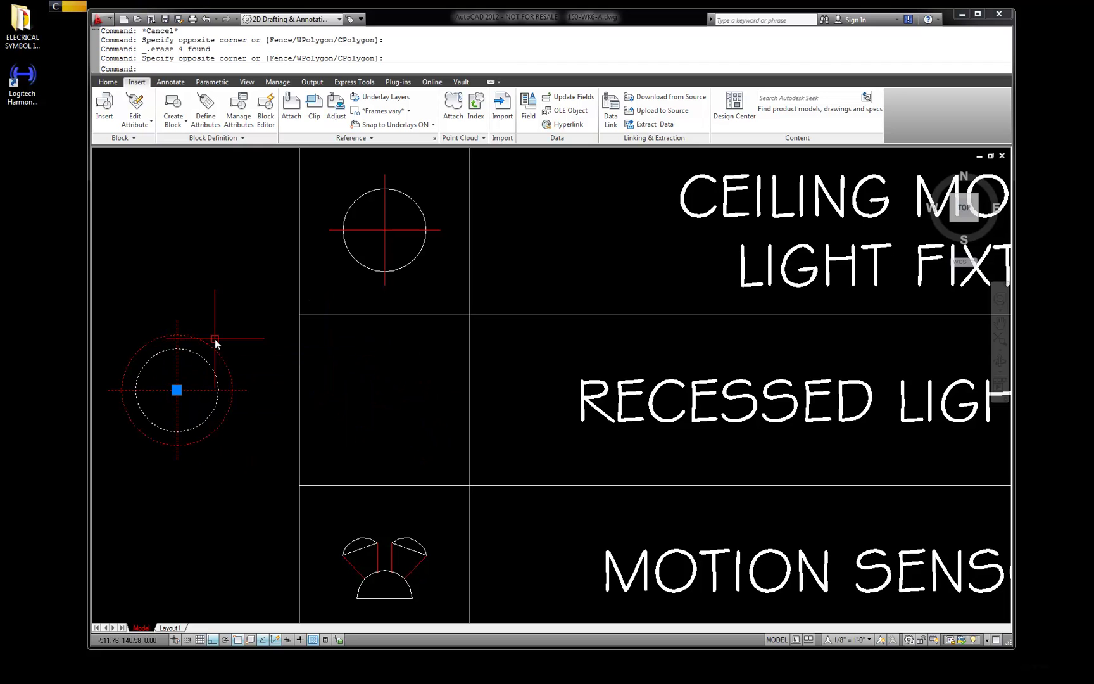
{"action": "type", "text": "m"}
{"action": "key", "text": "Return"}
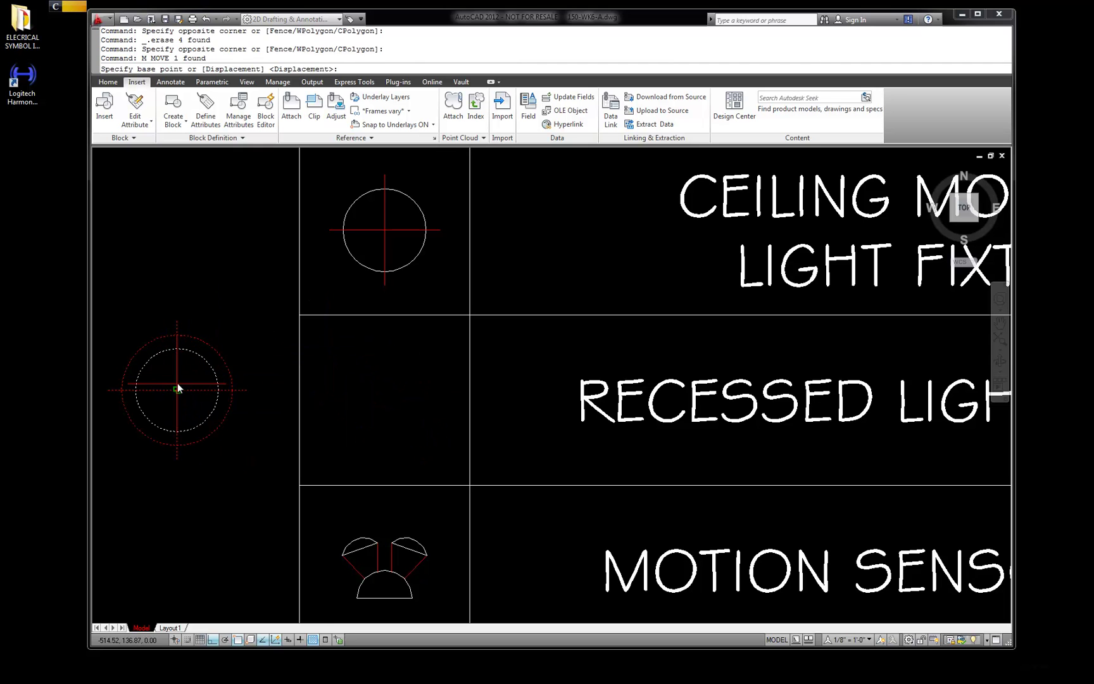
{"action": "left_click", "coordinate": [177, 389]}
{"action": "right_click", "coordinate": [206, 367], "text": "shift"}
{"action": "left_click", "coordinate": [291, 398]}
{"action": "left_click", "coordinate": [469, 315]}
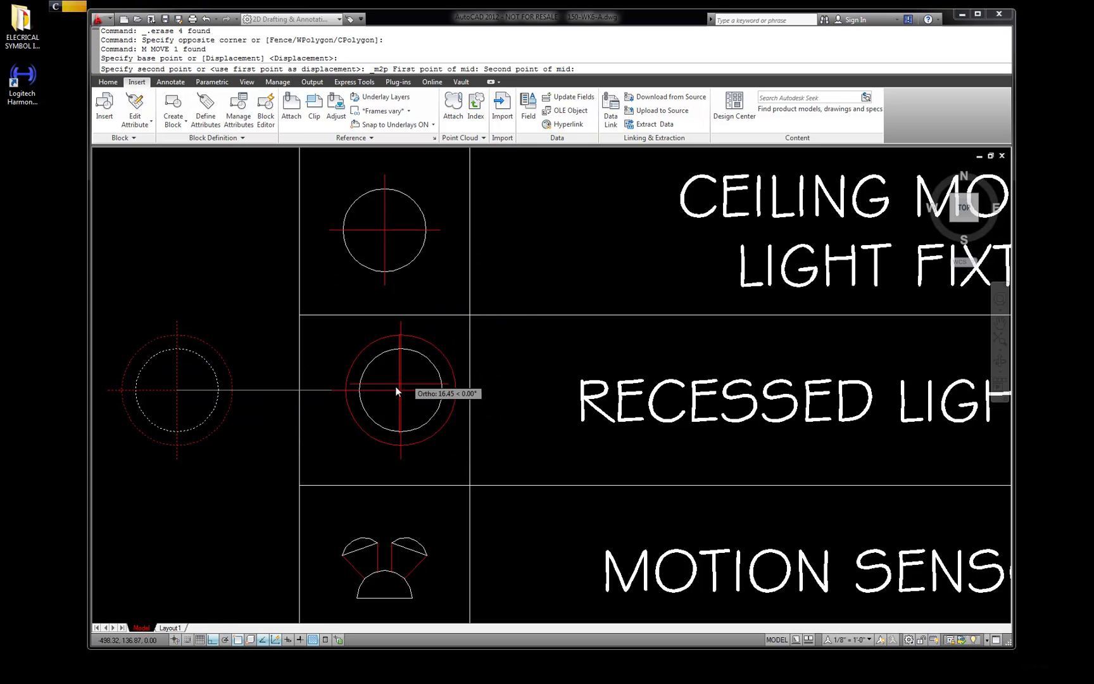
{"action": "left_click", "coordinate": [301, 472]}
{"action": "key", "text": "Escape"}
{"action": "scroll", "coordinate": [300, 386], "scroll_direction": "down", "scroll_amount": 2}
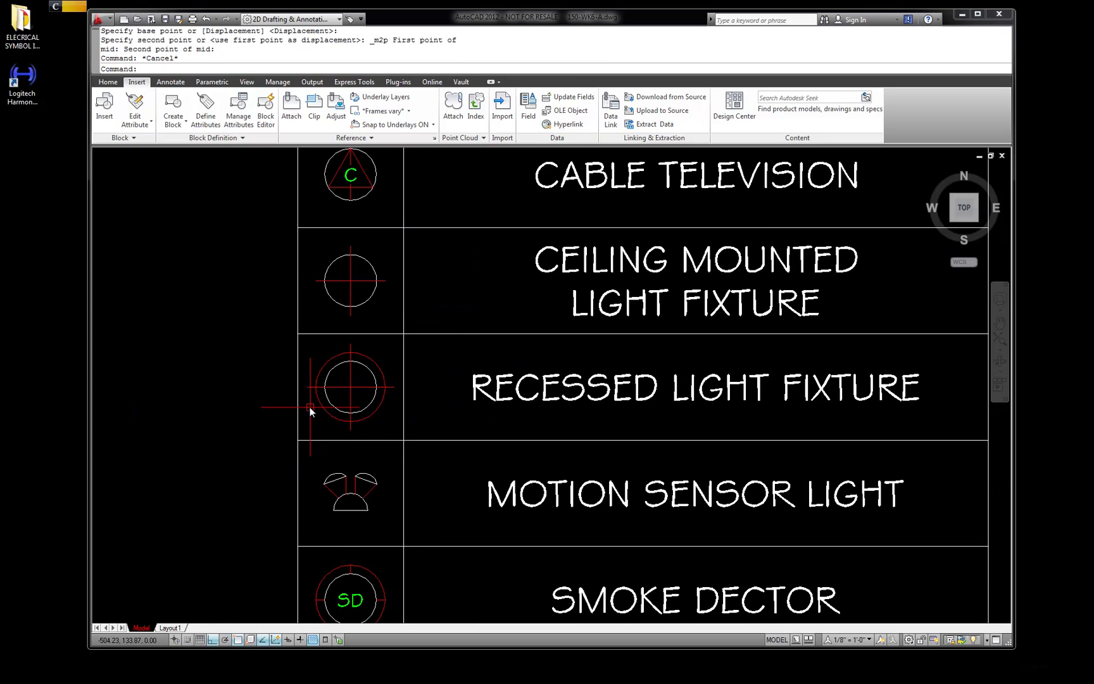
{"action": "scroll", "coordinate": [304, 315], "scroll_direction": "down", "scroll_amount": 2}
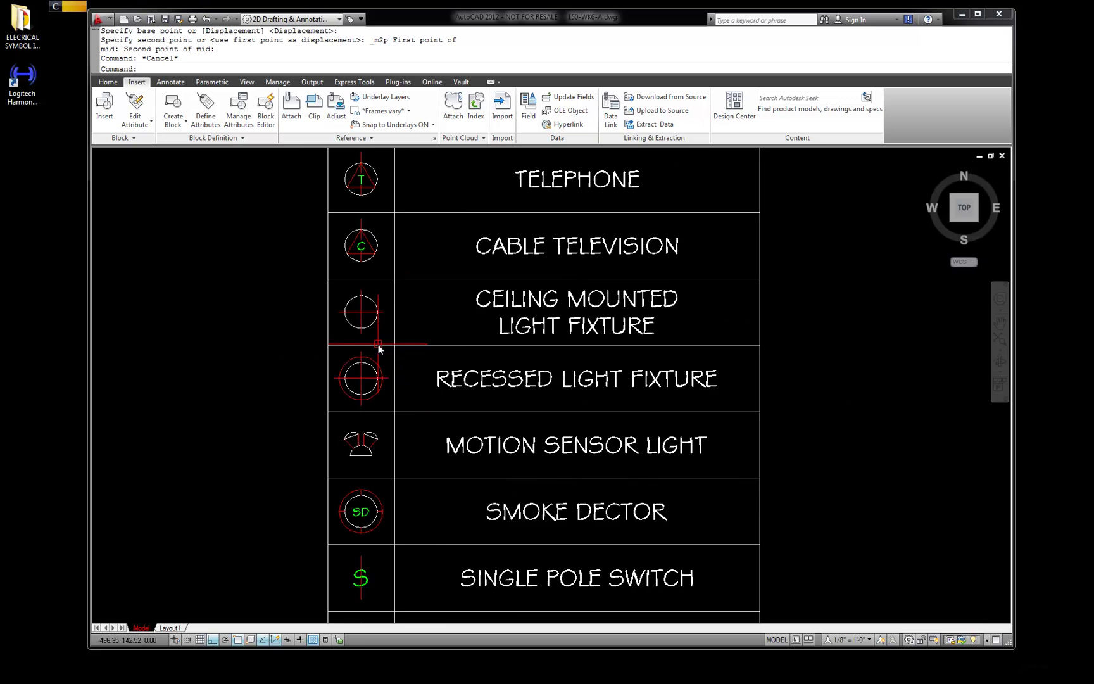
{"action": "scroll", "coordinate": [399, 316], "scroll_direction": "down", "scroll_amount": 2}
{"action": "scroll", "coordinate": [373, 269], "scroll_direction": "up", "scroll_amount": 3}
{"action": "scroll", "coordinate": [374, 269], "scroll_direction": "down", "scroll_amount": 3}
{"action": "scroll", "coordinate": [361, 214], "scroll_direction": "up", "scroll_amount": 2}
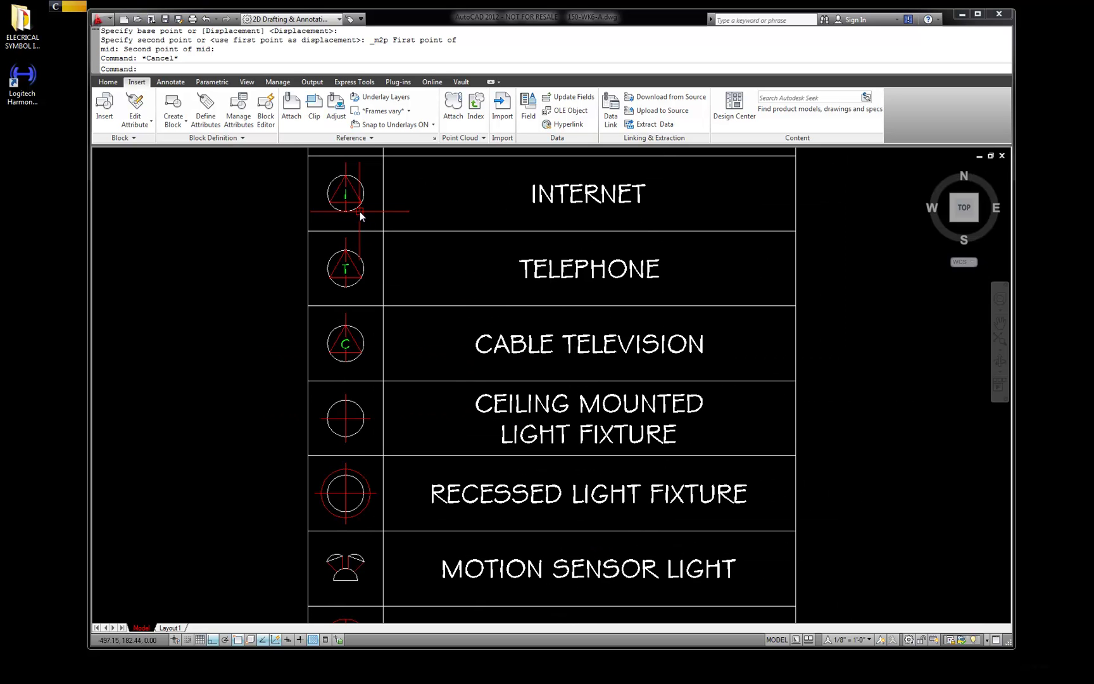
Select the Internet symbol and the Telephone symbol's circle in turn to check whether each is already a block
{"action": "left_click", "coordinate": [354, 212]}
{"action": "key", "text": "Escape"}
{"action": "left_click", "coordinate": [349, 252]}
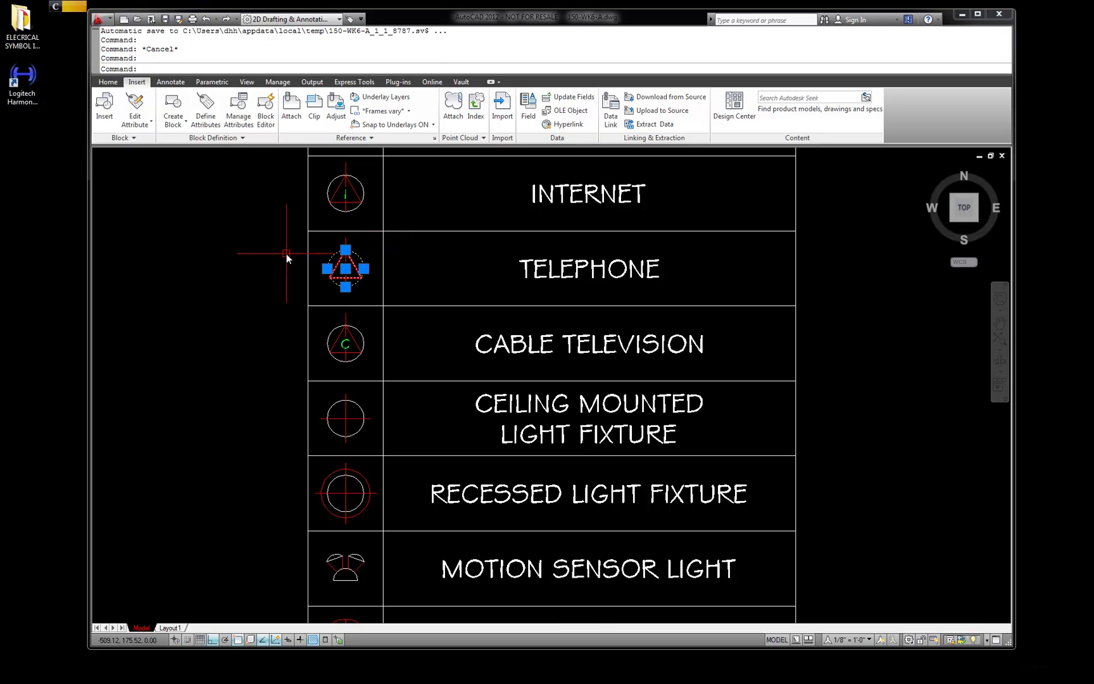
{"action": "key", "text": "Escape"}
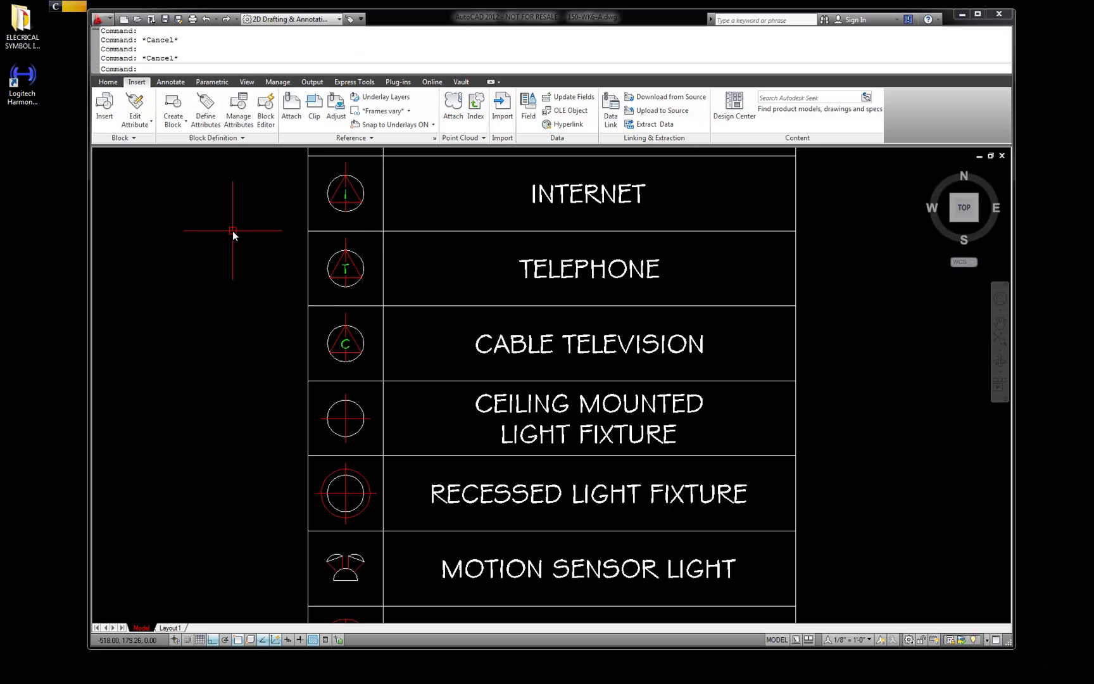
Start a block definition named E-TELEPHONE with its source objects set to Convert to block
{"action": "type", "text": "B"}
{"action": "key", "text": "Return"}
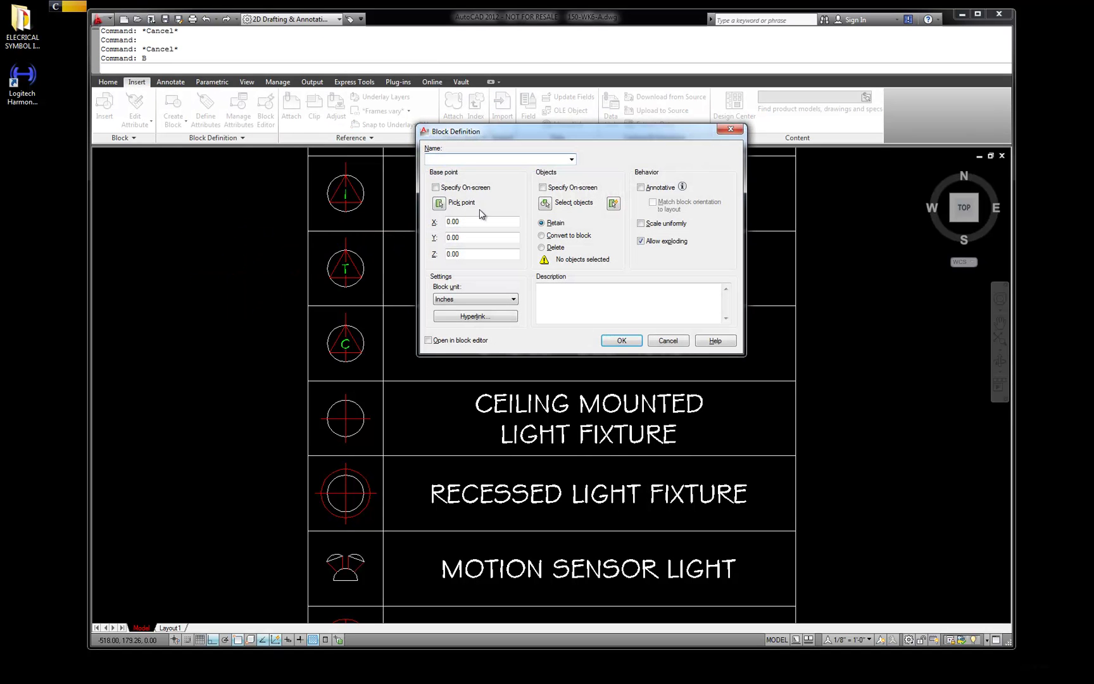
{"action": "left_click", "coordinate": [542, 235]}
{"action": "left_click", "coordinate": [572, 160]}
{"action": "type", "text": "E"}
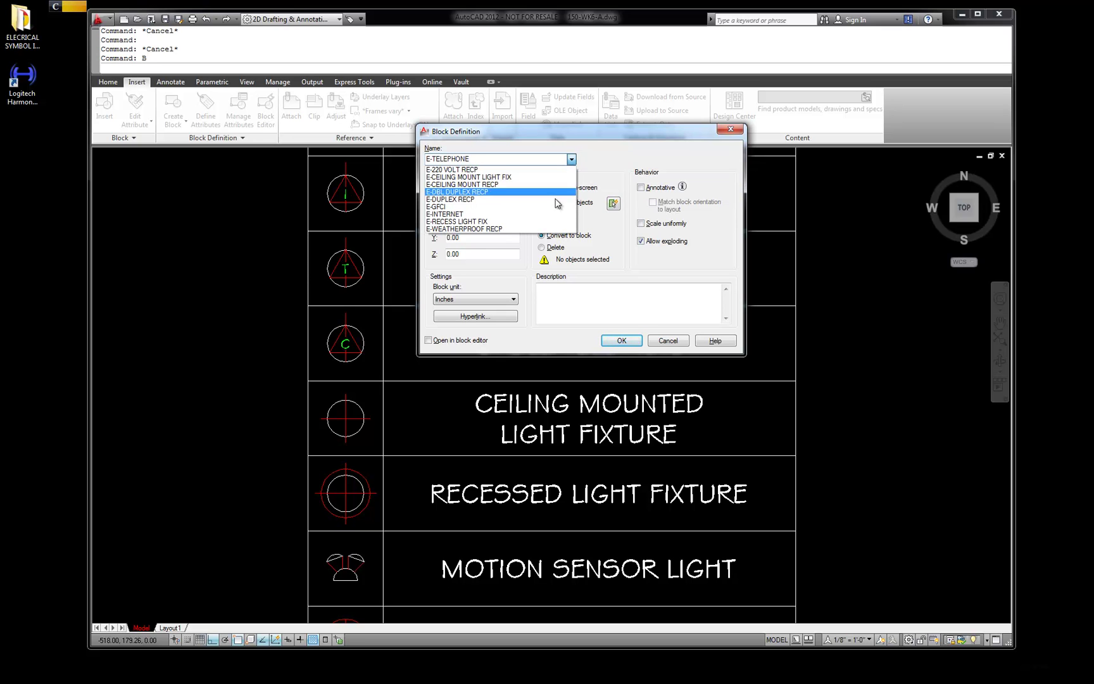
{"action": "type", "text": "-TELEPHONE"}
{"action": "left_click", "coordinate": [595, 159]}
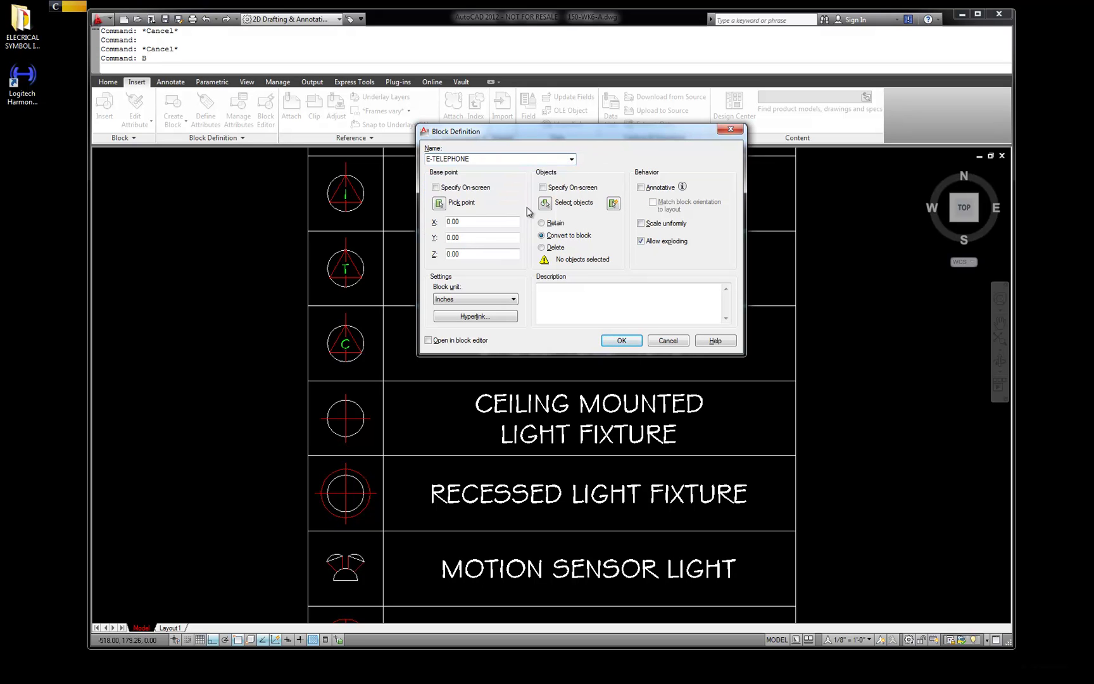
Create the block from the whole Telephone symbol, with its base point at the bottom of the circle
{"action": "left_click", "coordinate": [545, 203]}
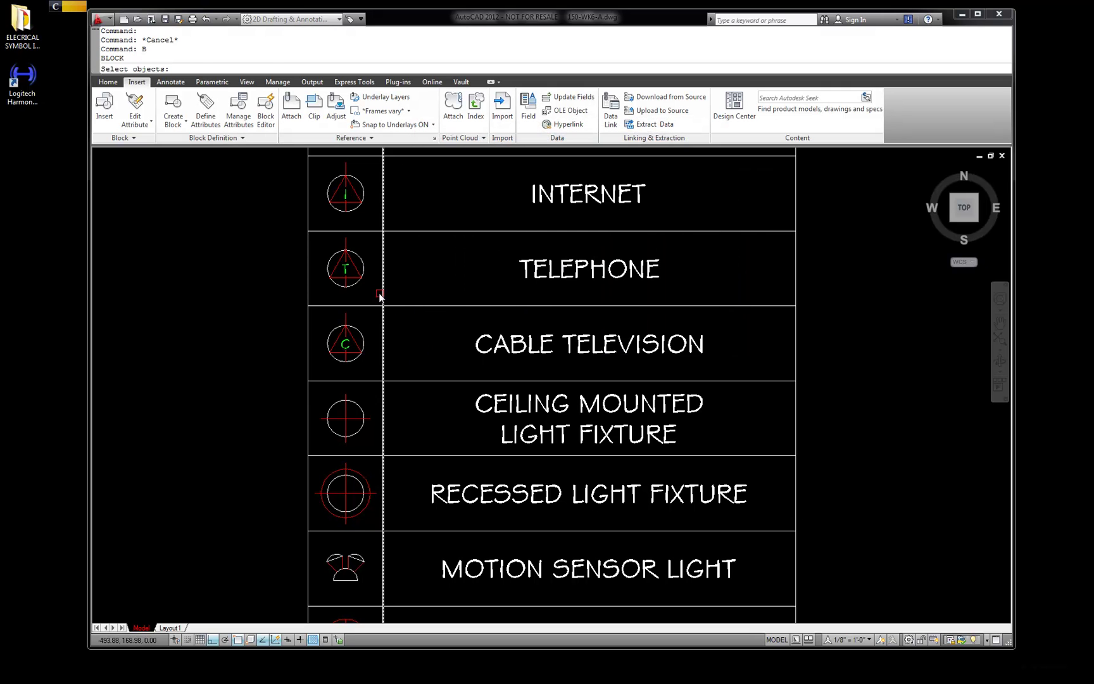
{"action": "left_click", "coordinate": [368, 291]}
{"action": "left_click", "coordinate": [319, 246]}
{"action": "key", "text": "Return"}
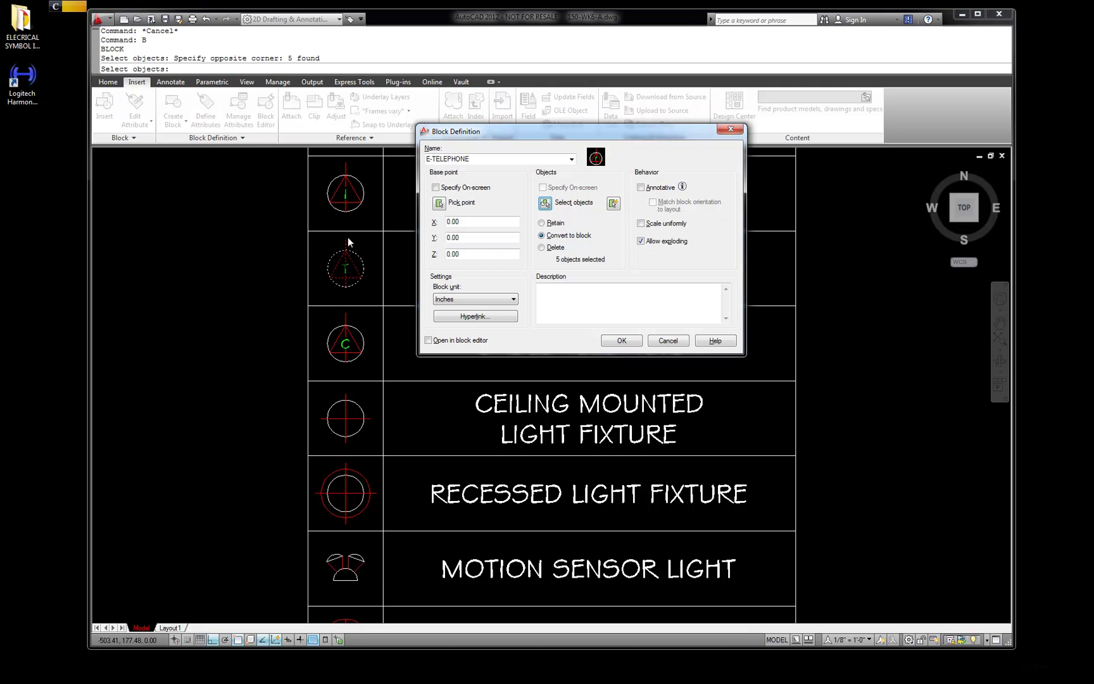
{"action": "left_click", "coordinate": [437, 204]}
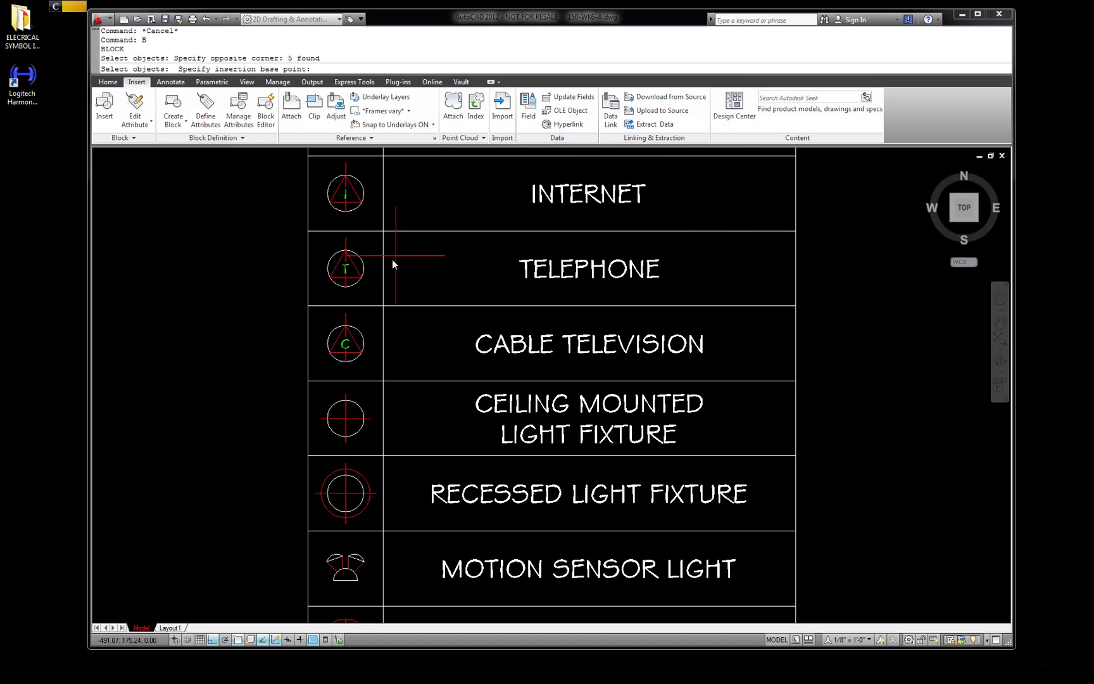
{"action": "left_click", "coordinate": [348, 294]}
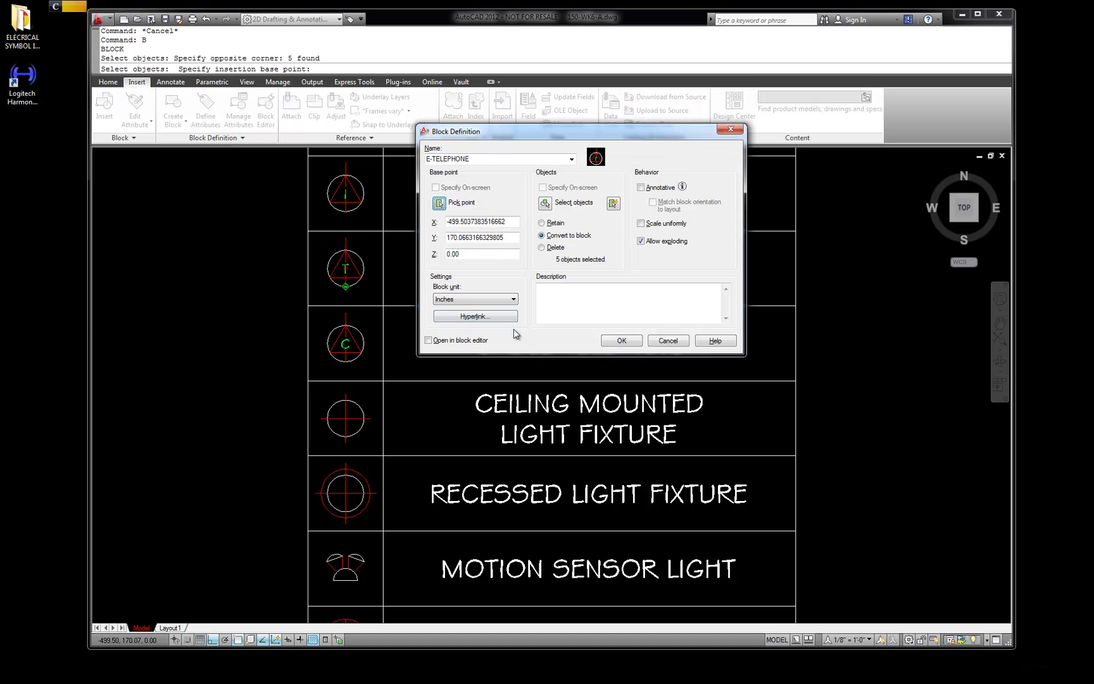
{"action": "left_click", "coordinate": [620, 341]}
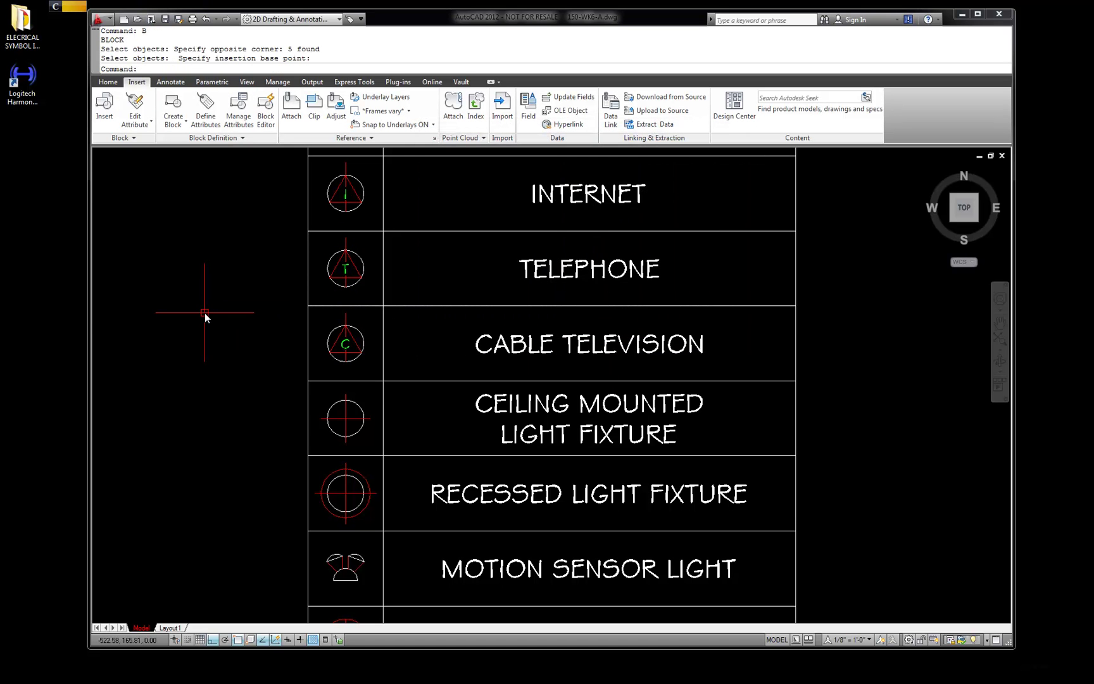
Start another block definition and name it E-CABLE TELEVISION
{"action": "key", "text": "Return"}
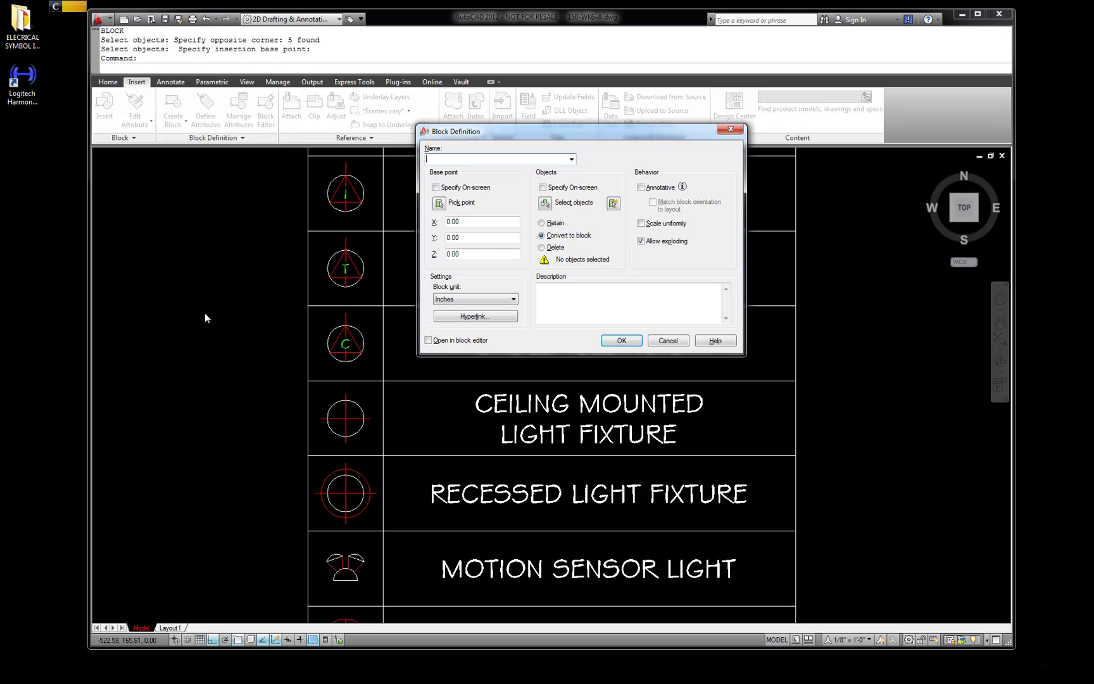
{"action": "left_click", "coordinate": [572, 159]}
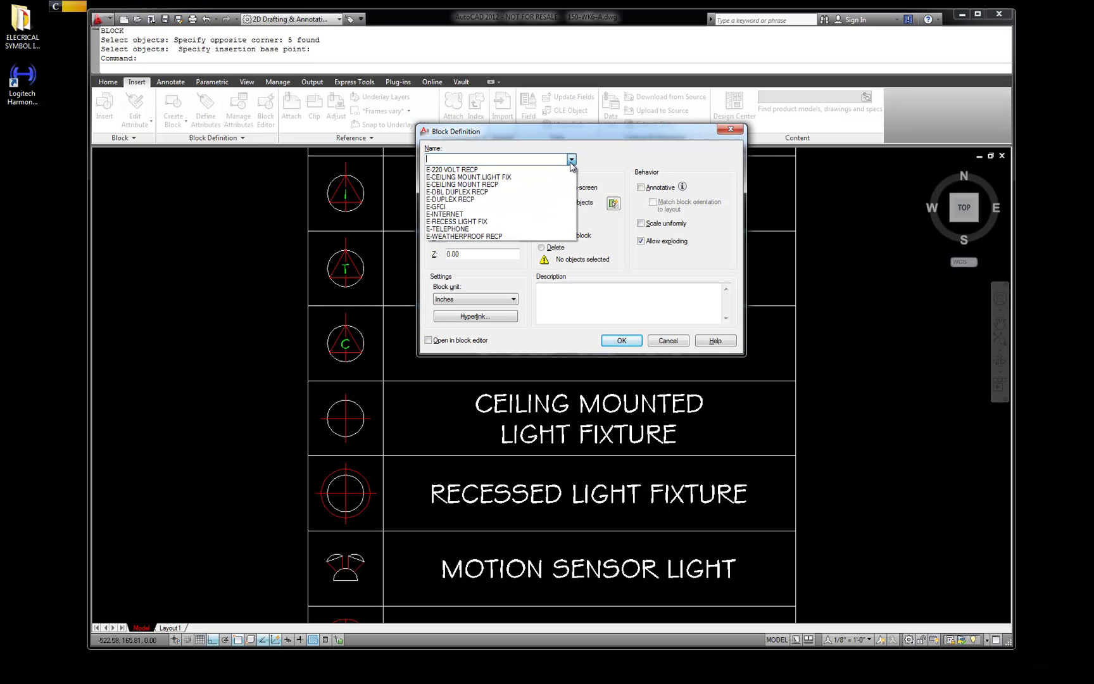
{"action": "left_click", "coordinate": [484, 158]}
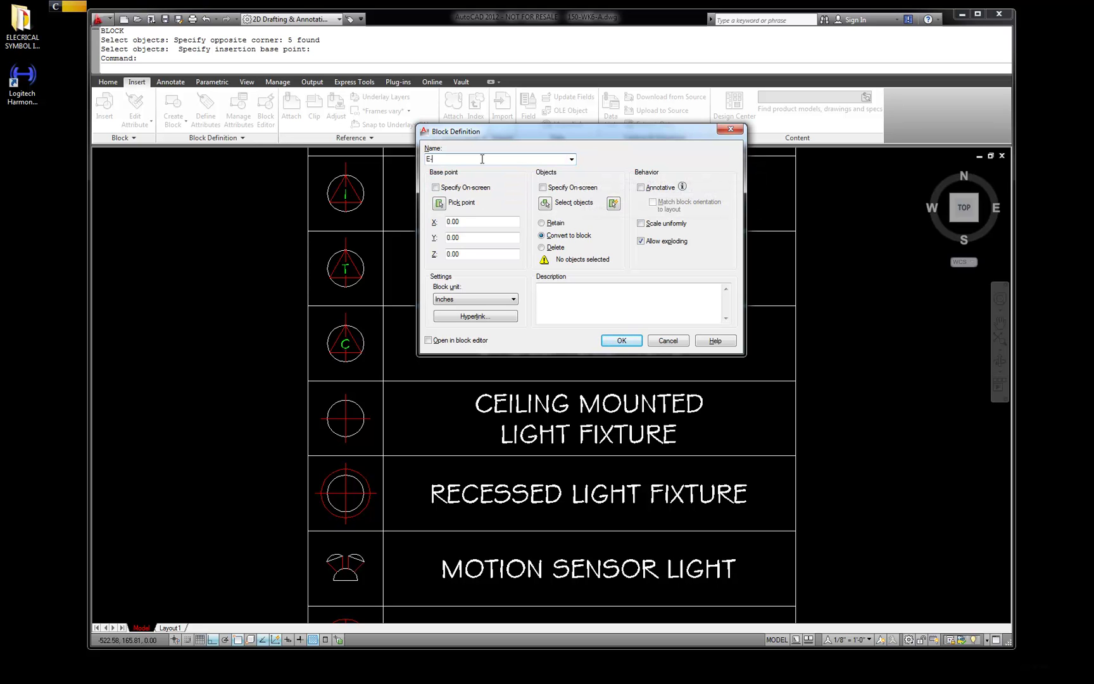
{"action": "left_click_drag", "start_coordinate": [583, 130], "coordinate": [595, 89]}
{"action": "type", "text": "E-CA"}
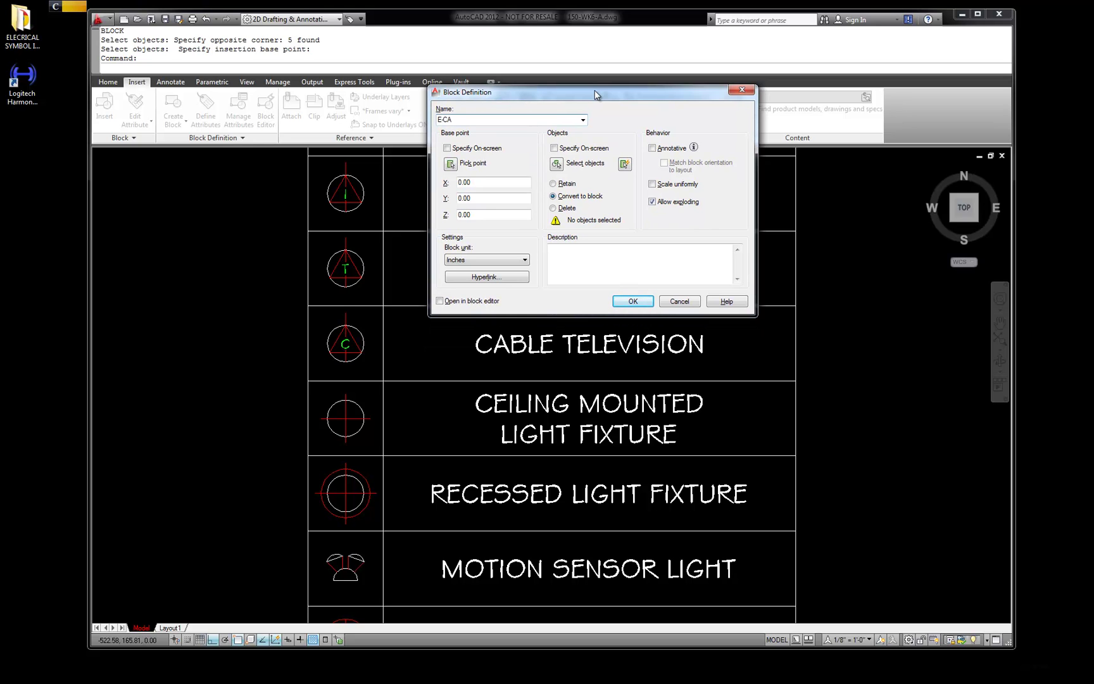
{"action": "type", "text": "BLE TELEVISION"}
Create the block from the whole Cable Television symbol, with its base point at the bottom of the circle
{"action": "left_click", "coordinate": [557, 163]}
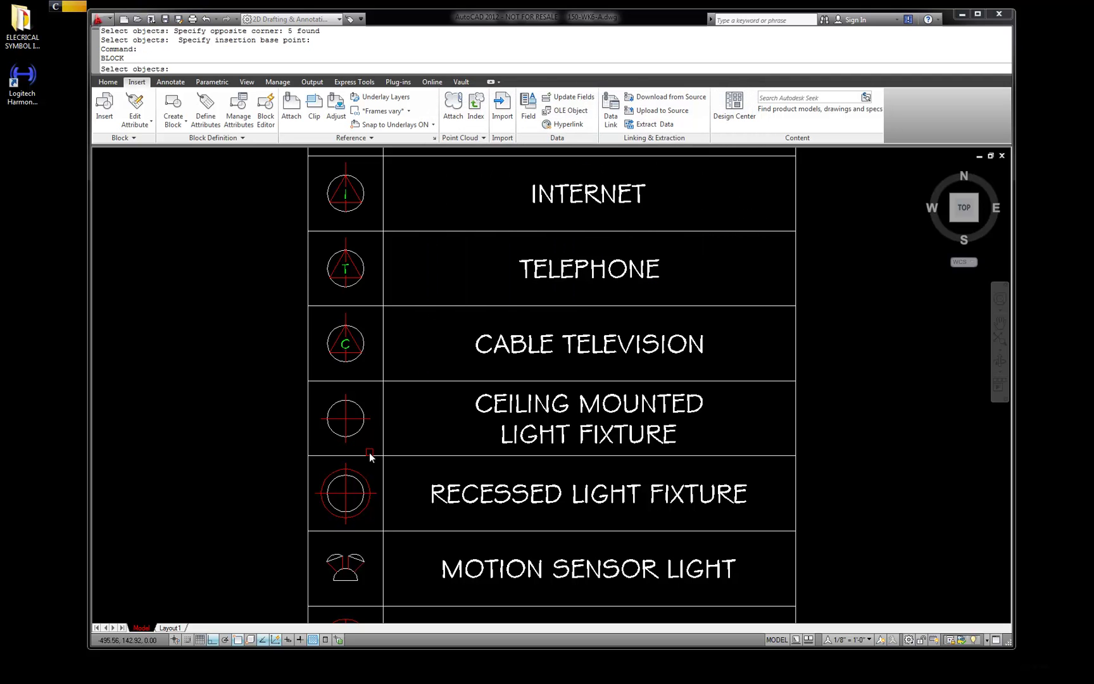
{"action": "left_click", "coordinate": [372, 373]}
{"action": "left_click", "coordinate": [317, 320]}
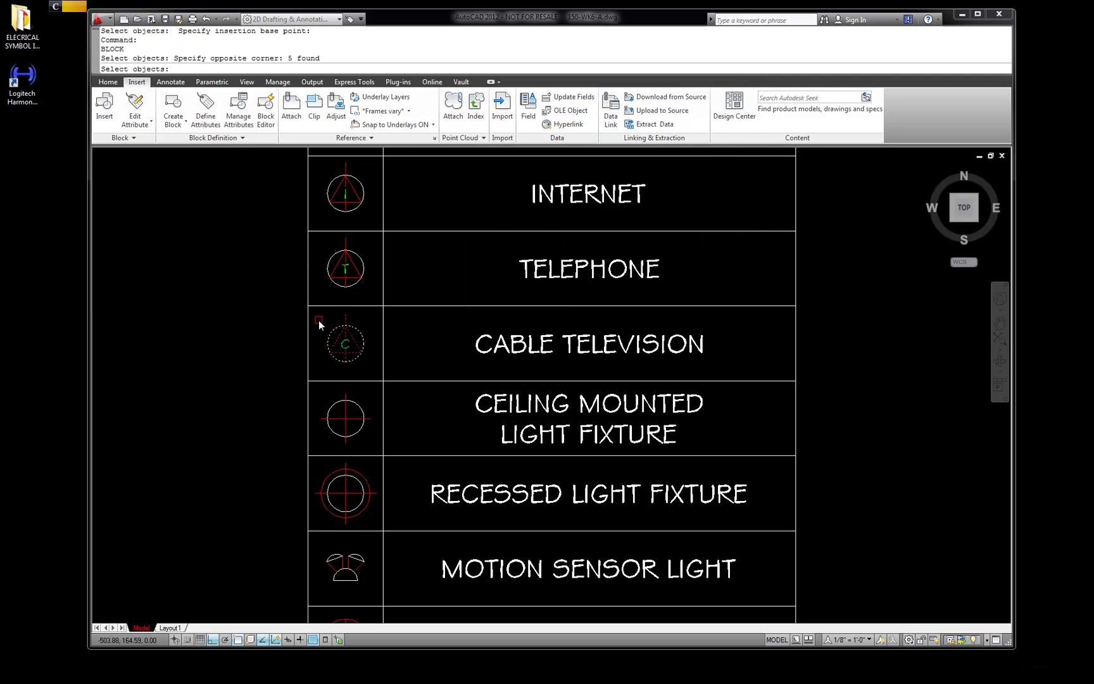
{"action": "key", "text": "Return"}
{"action": "left_click", "coordinate": [450, 163]}
{"action": "left_click", "coordinate": [341, 364]}
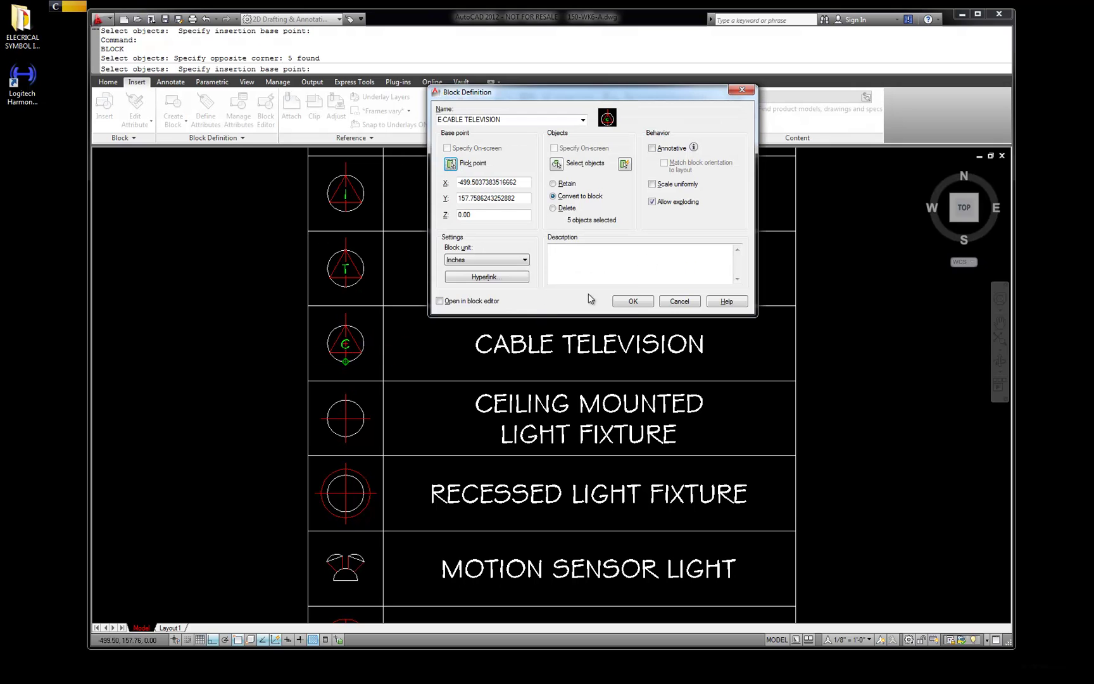
{"action": "left_click", "coordinate": [631, 300]}
Review the check-off list for blocks and the receptacle symbols in the electrical symbol index
{"action": "scroll", "coordinate": [531, 329], "scroll_direction": "down", "scroll_amount": 9}
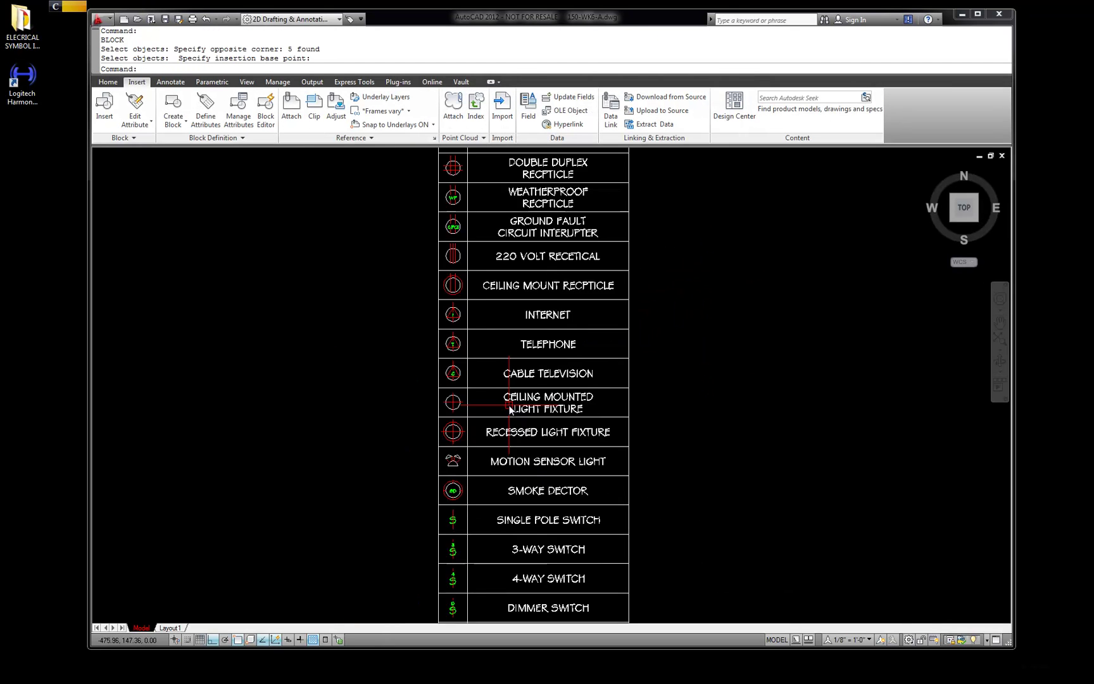
{"action": "scroll", "coordinate": [539, 324], "scroll_direction": "up", "scroll_amount": 2}
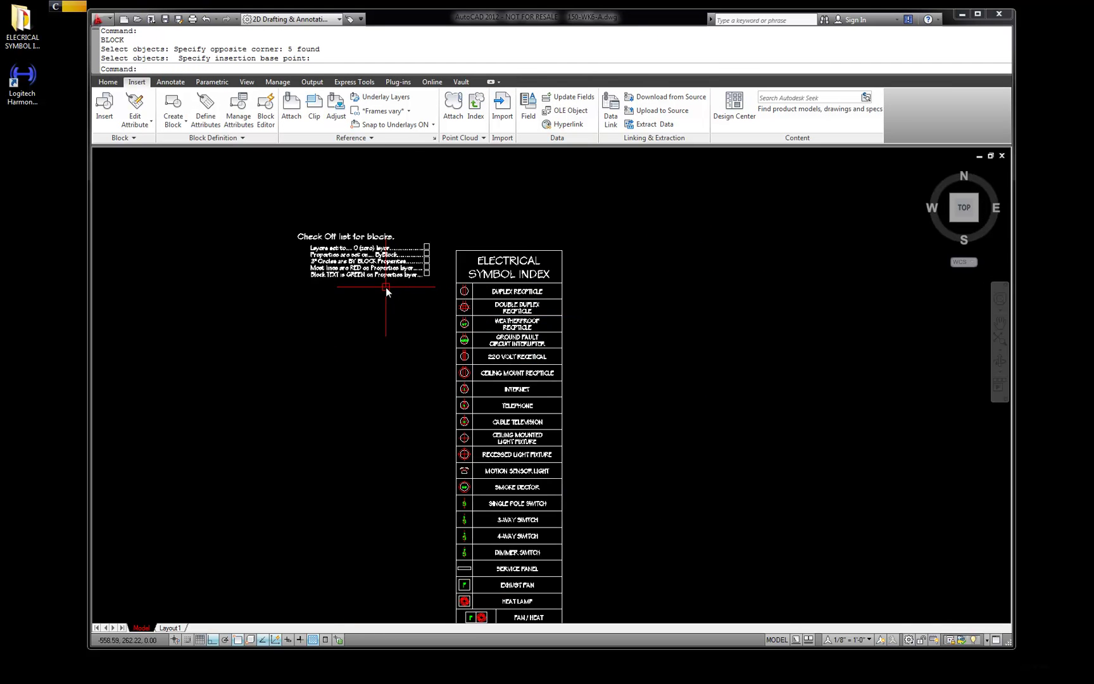
{"action": "scroll", "coordinate": [362, 319], "scroll_direction": "up", "scroll_amount": 3}
{"action": "scroll", "coordinate": [363, 324], "scroll_direction": "down", "scroll_amount": 2}
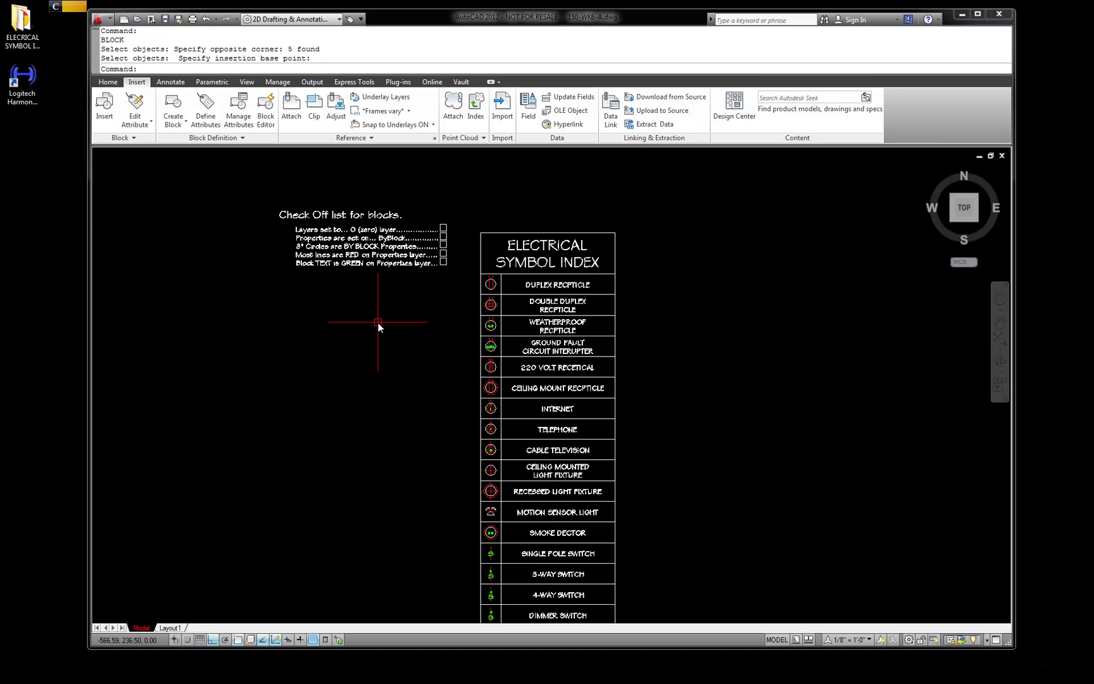
{"action": "scroll", "coordinate": [494, 303], "scroll_direction": "up", "scroll_amount": 5}
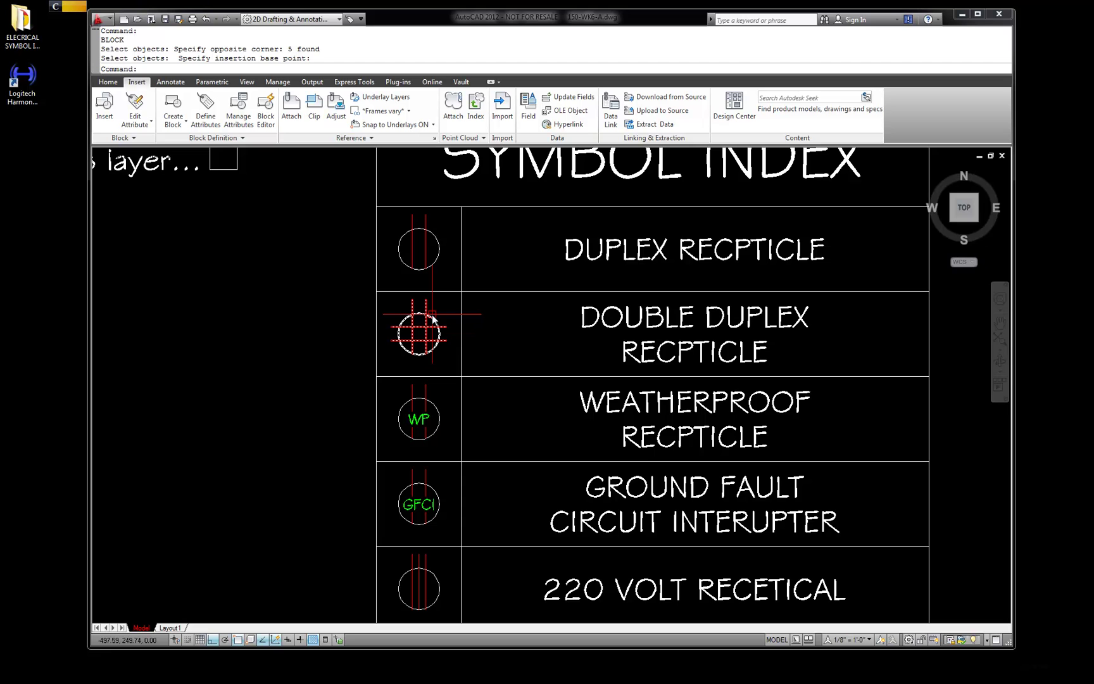
{"action": "key", "text": "Escape"}
{"action": "key", "text": "Escape"}
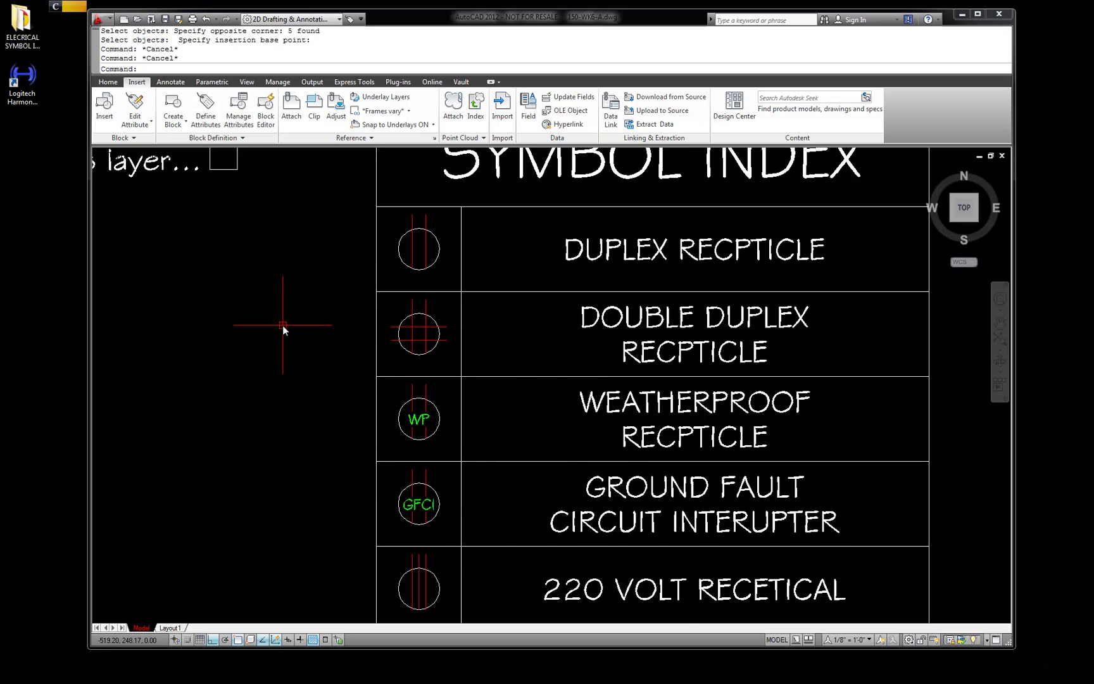
{"action": "scroll", "coordinate": [283, 325], "scroll_direction": "down", "scroll_amount": 5}
{"action": "scroll", "coordinate": [117, 275], "scroll_direction": "up", "scroll_amount": 2}
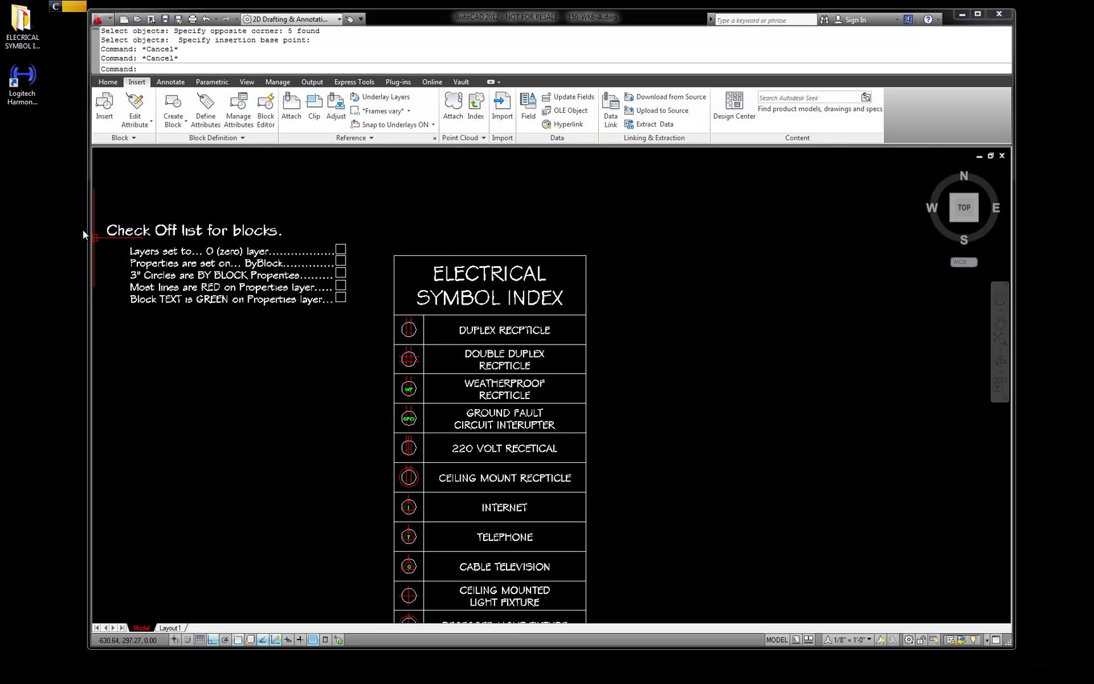